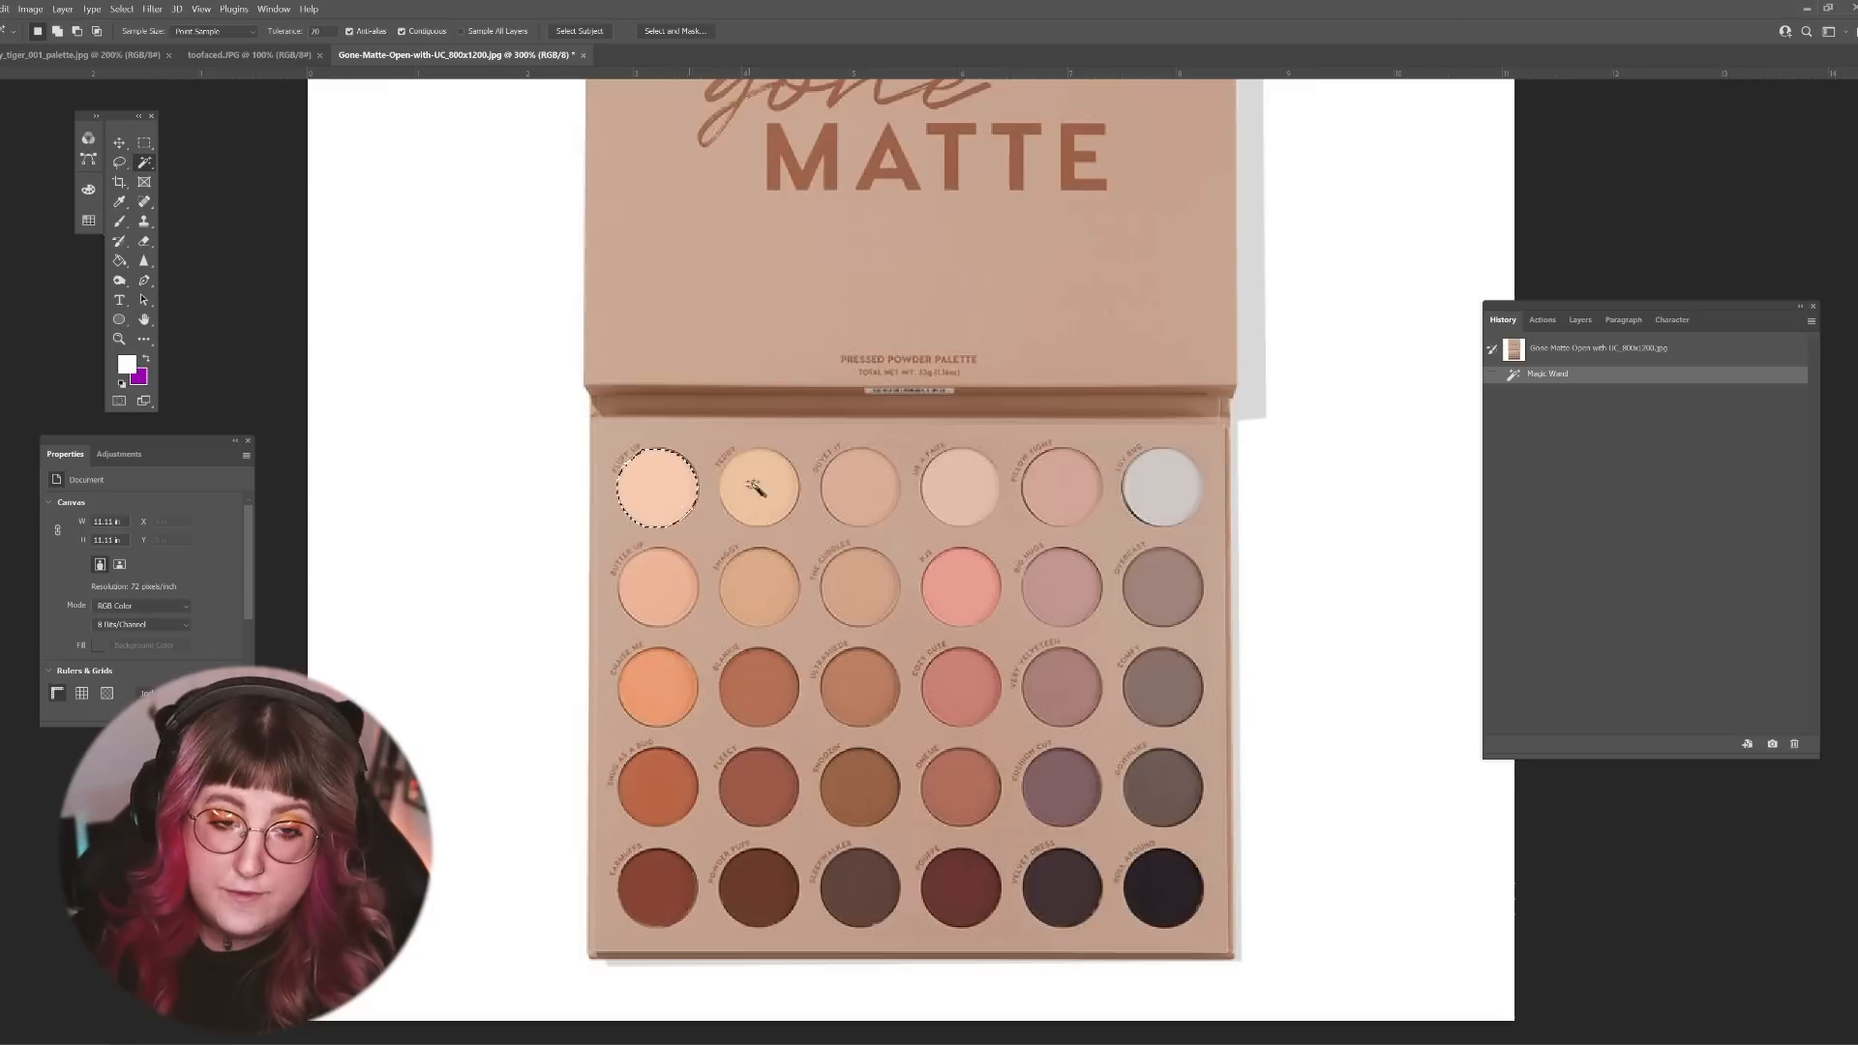
# Step: Place an empty layer beneath the unlocked palette image and delete the second shade of the first row from the image
pyautogui.click(761, 479)
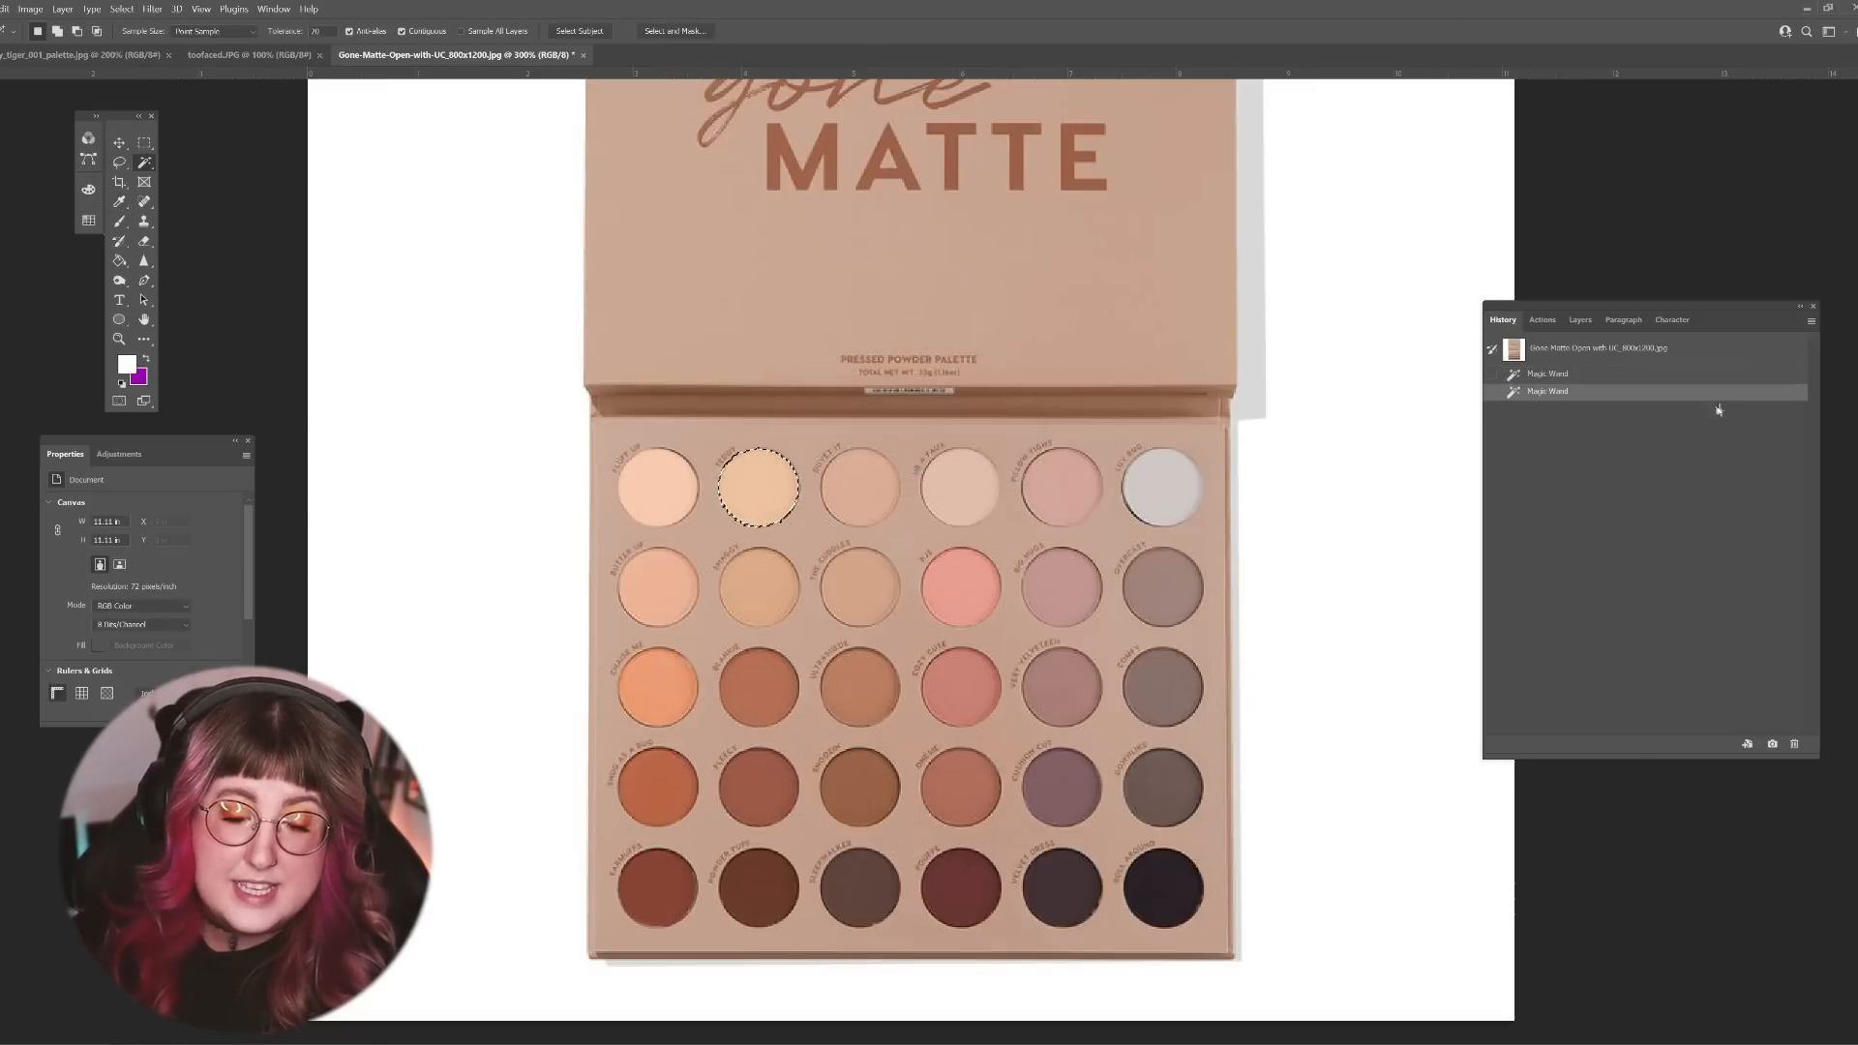
pyautogui.click(1671, 319)
pyautogui.click(1541, 321)
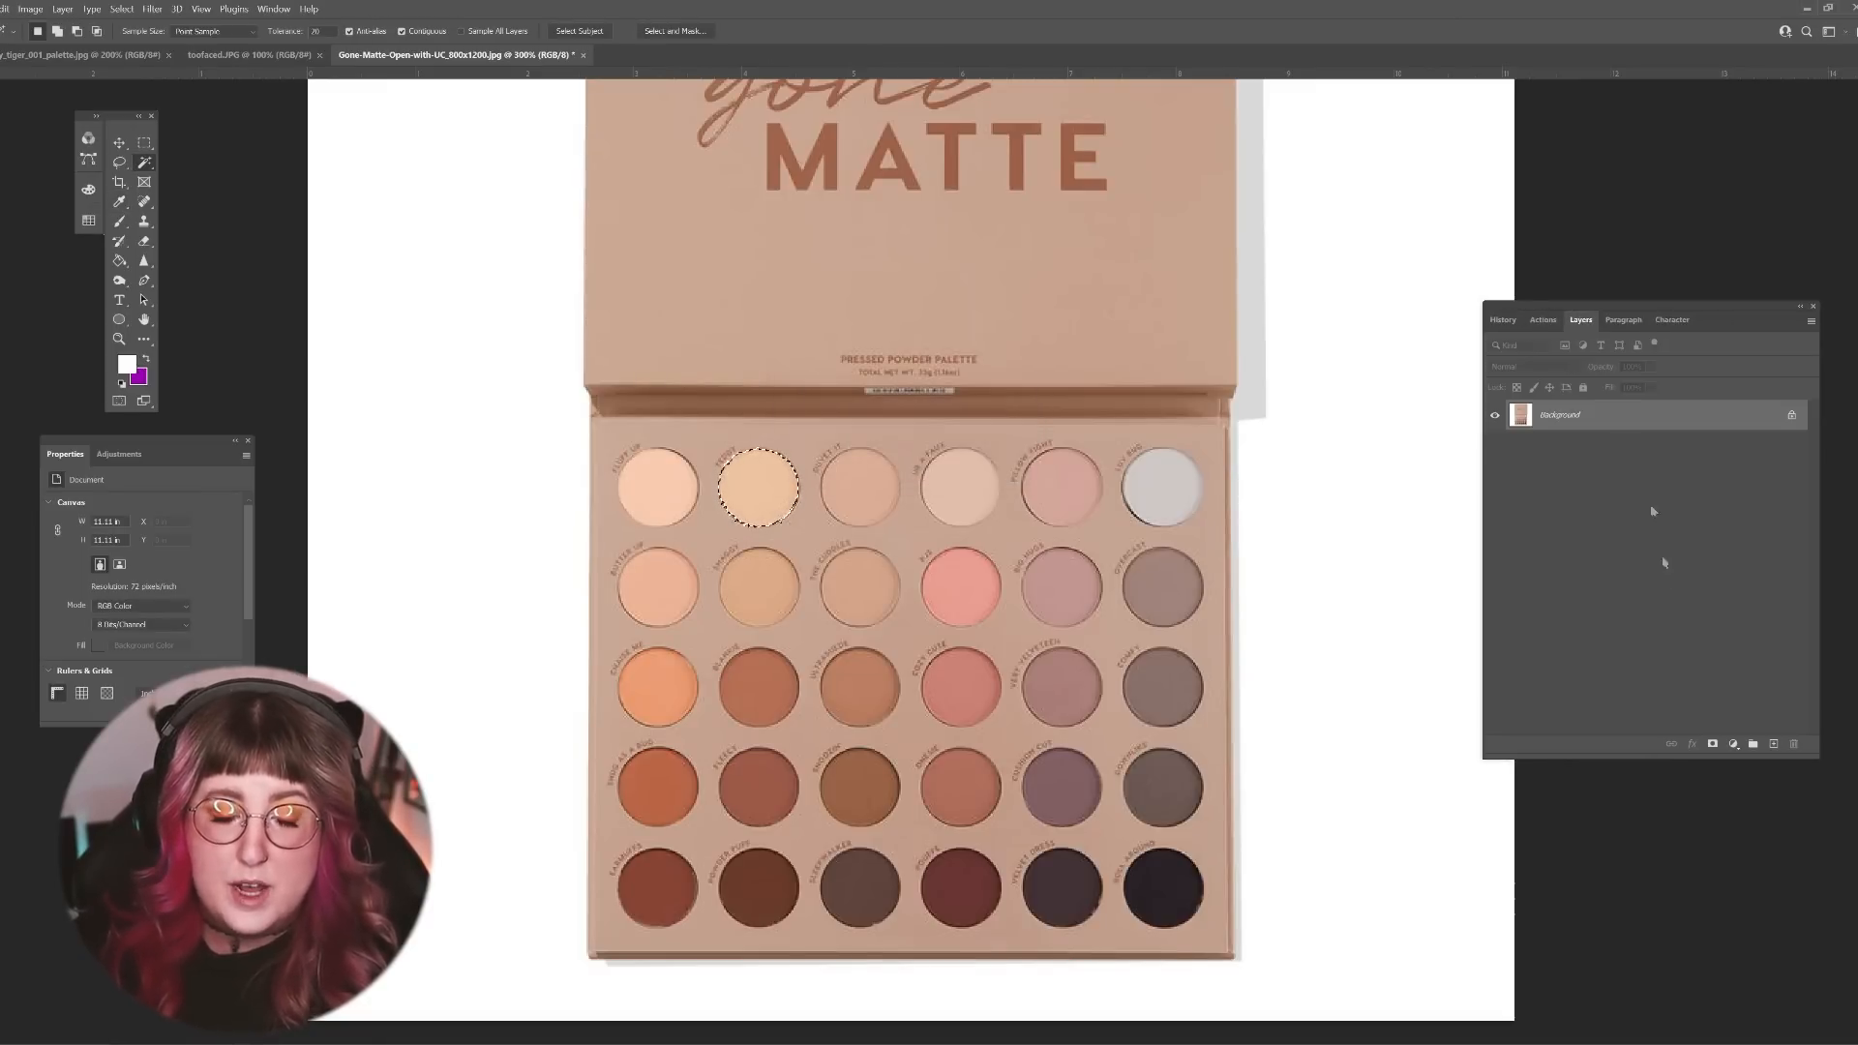
pyautogui.click(1773, 744)
pyautogui.click(1790, 445)
pyautogui.moveTo(1610, 413)
pyautogui.mouseDown()
pyautogui.moveTo(1608, 452)
pyautogui.moveTo(1610, 418)
pyautogui.mouseUp()
pyautogui.press('Delete')
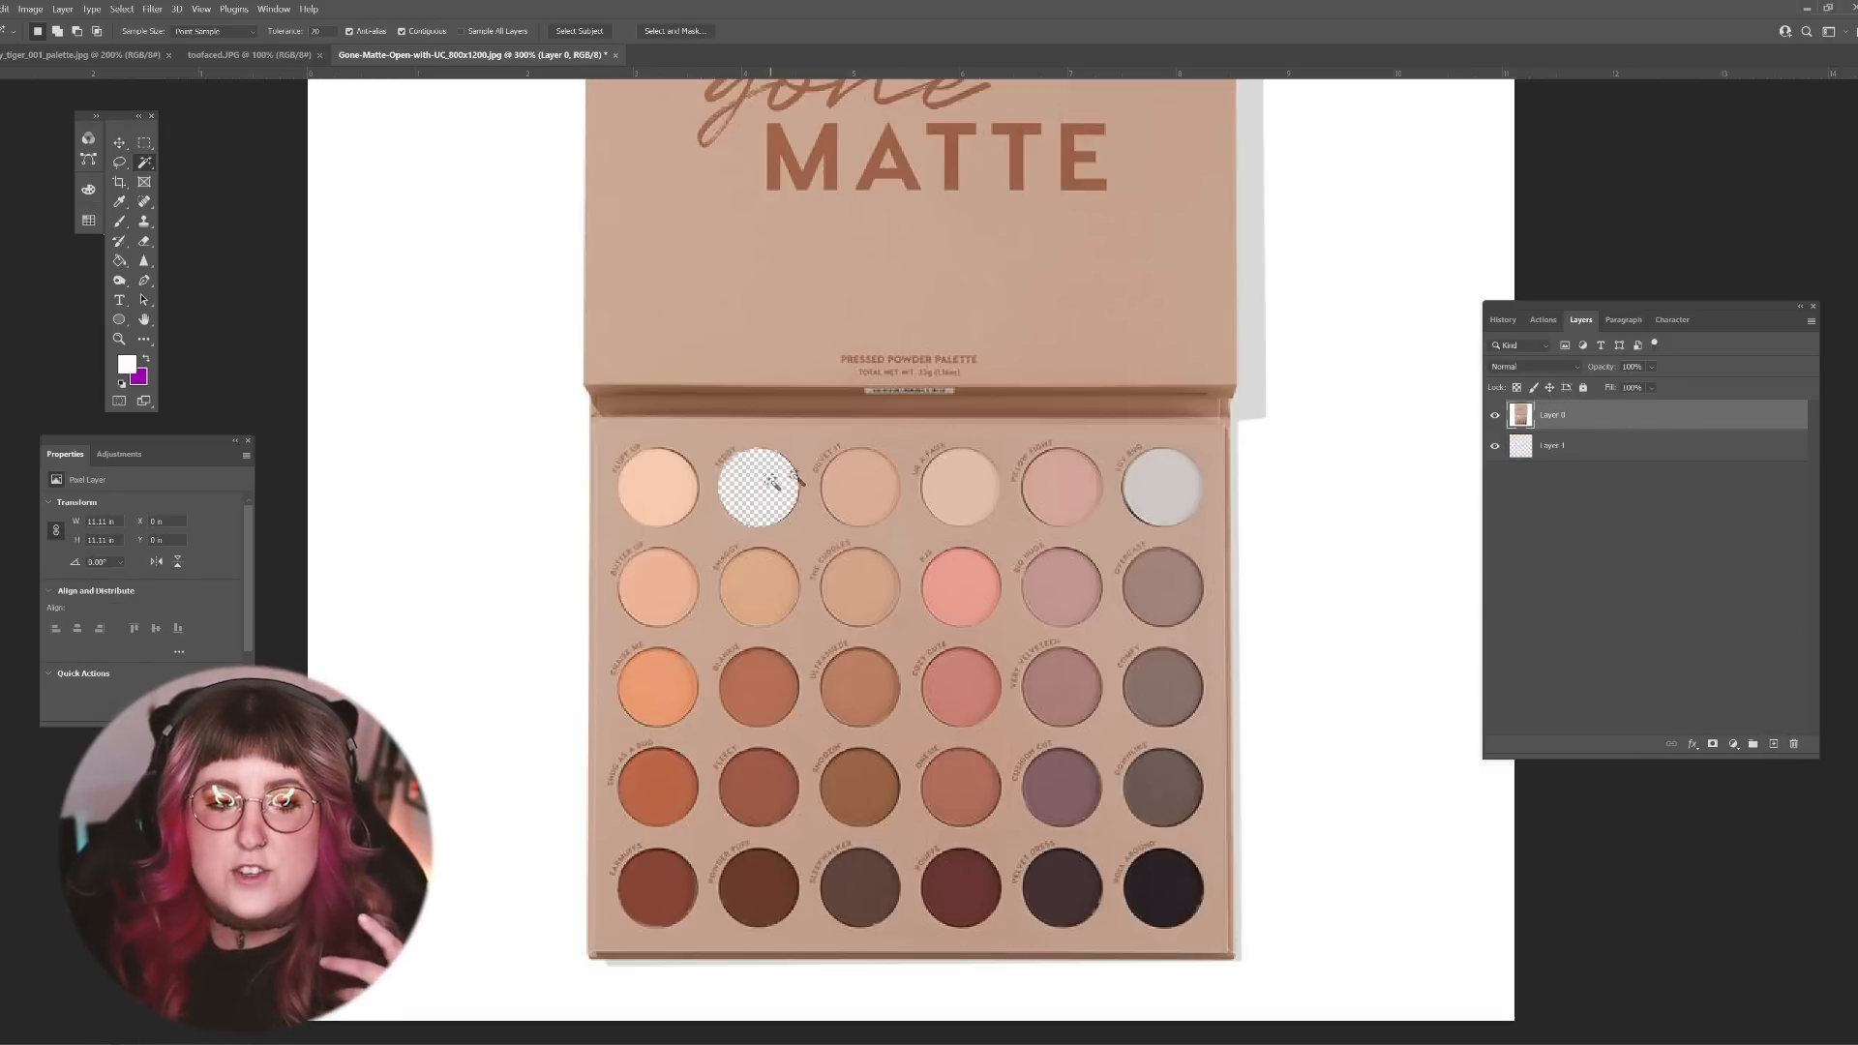
# Step: Delete the fourth shade of the first row and the second shade of the second row from the palette layer
pyautogui.click(965, 486)
pyautogui.press('Delete')
pyautogui.click(883, 598)
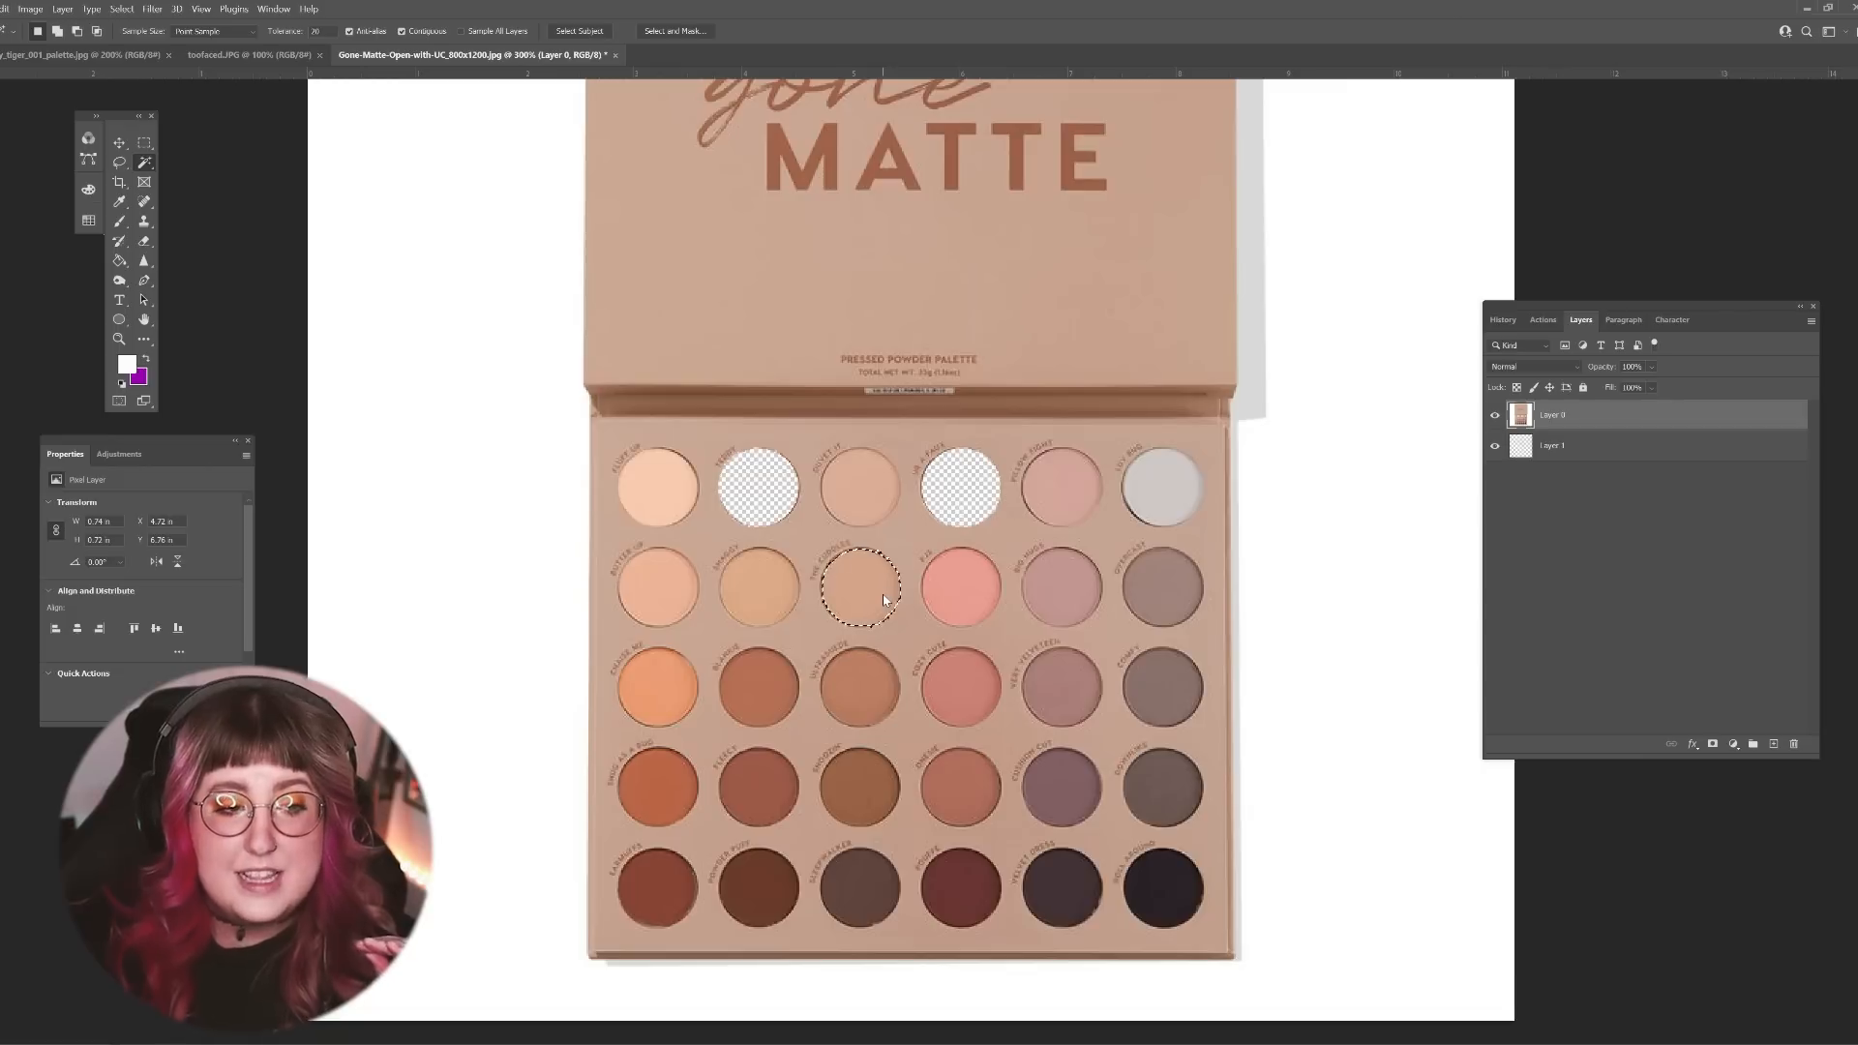
pyautogui.click(762, 602)
pyautogui.press('Delete')
pyautogui.hotkey('ctrl', 'd')
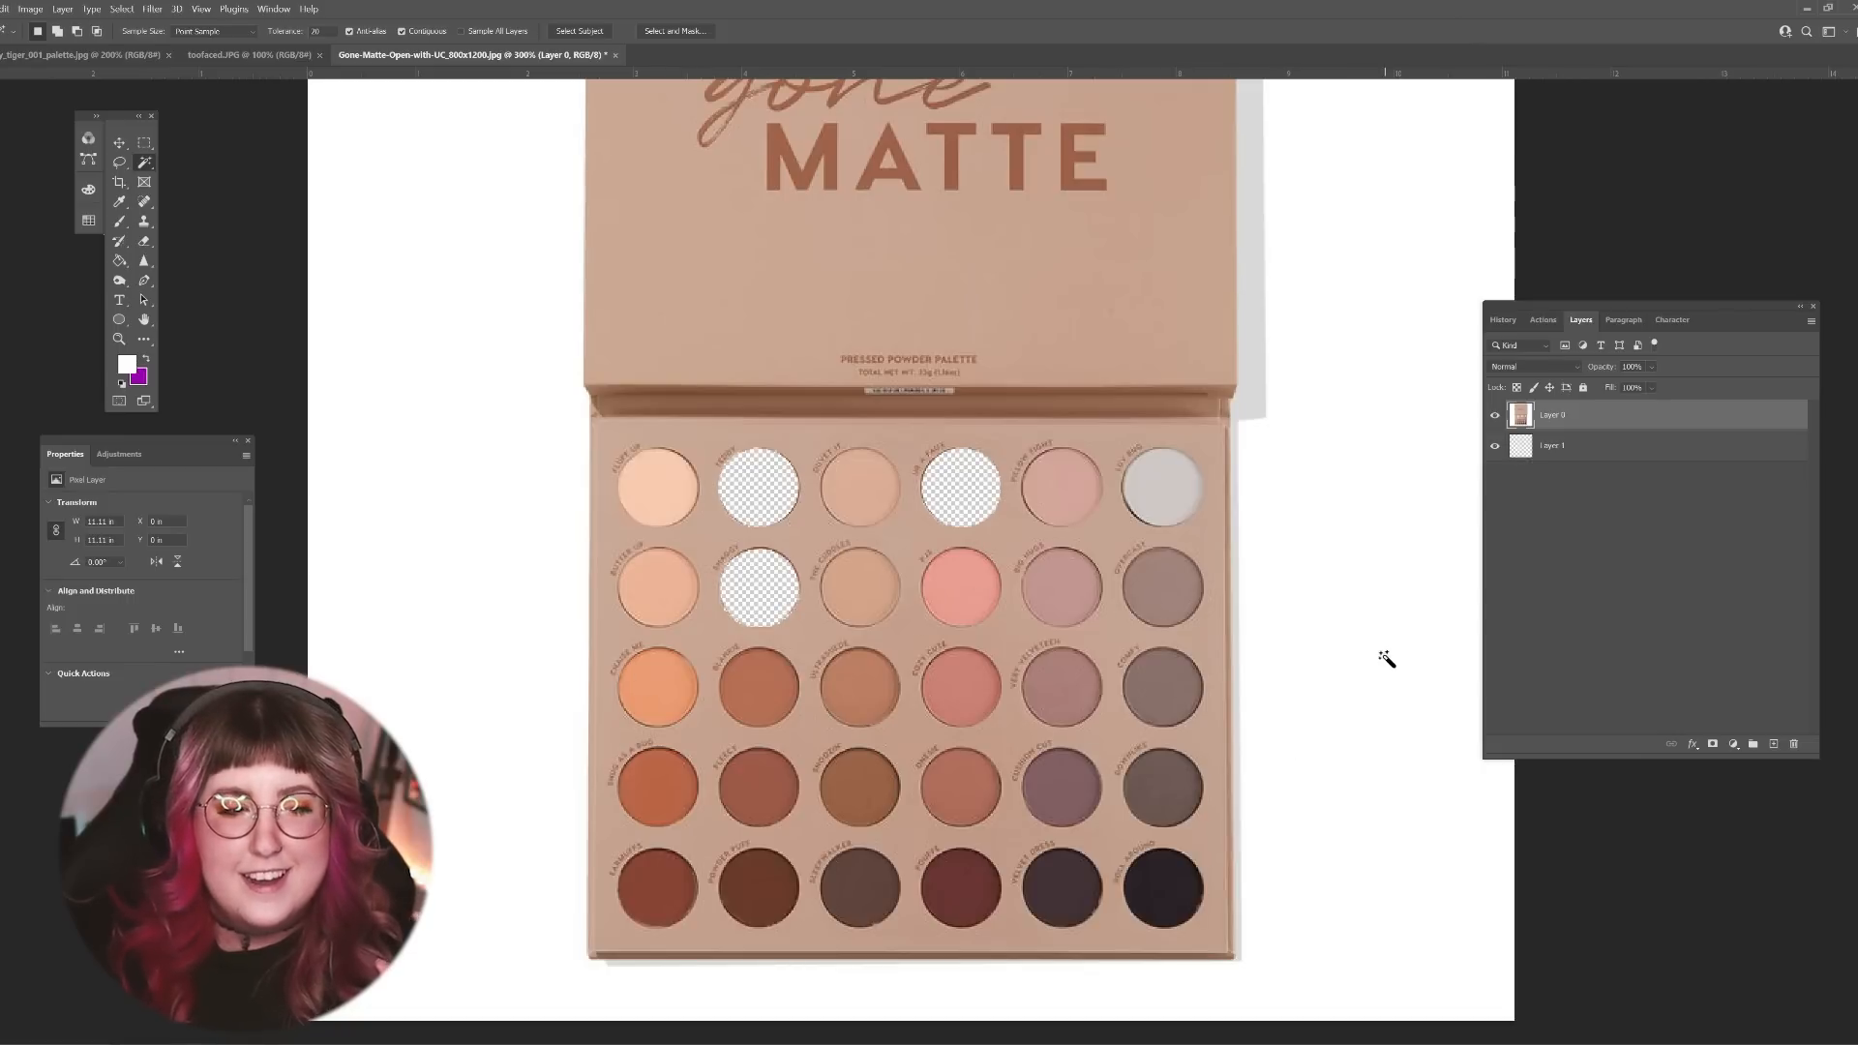
# Step: Delete the fourth and sixth shades of the second row from the palette layer
pyautogui.click(973, 595)
pyautogui.press('Delete')
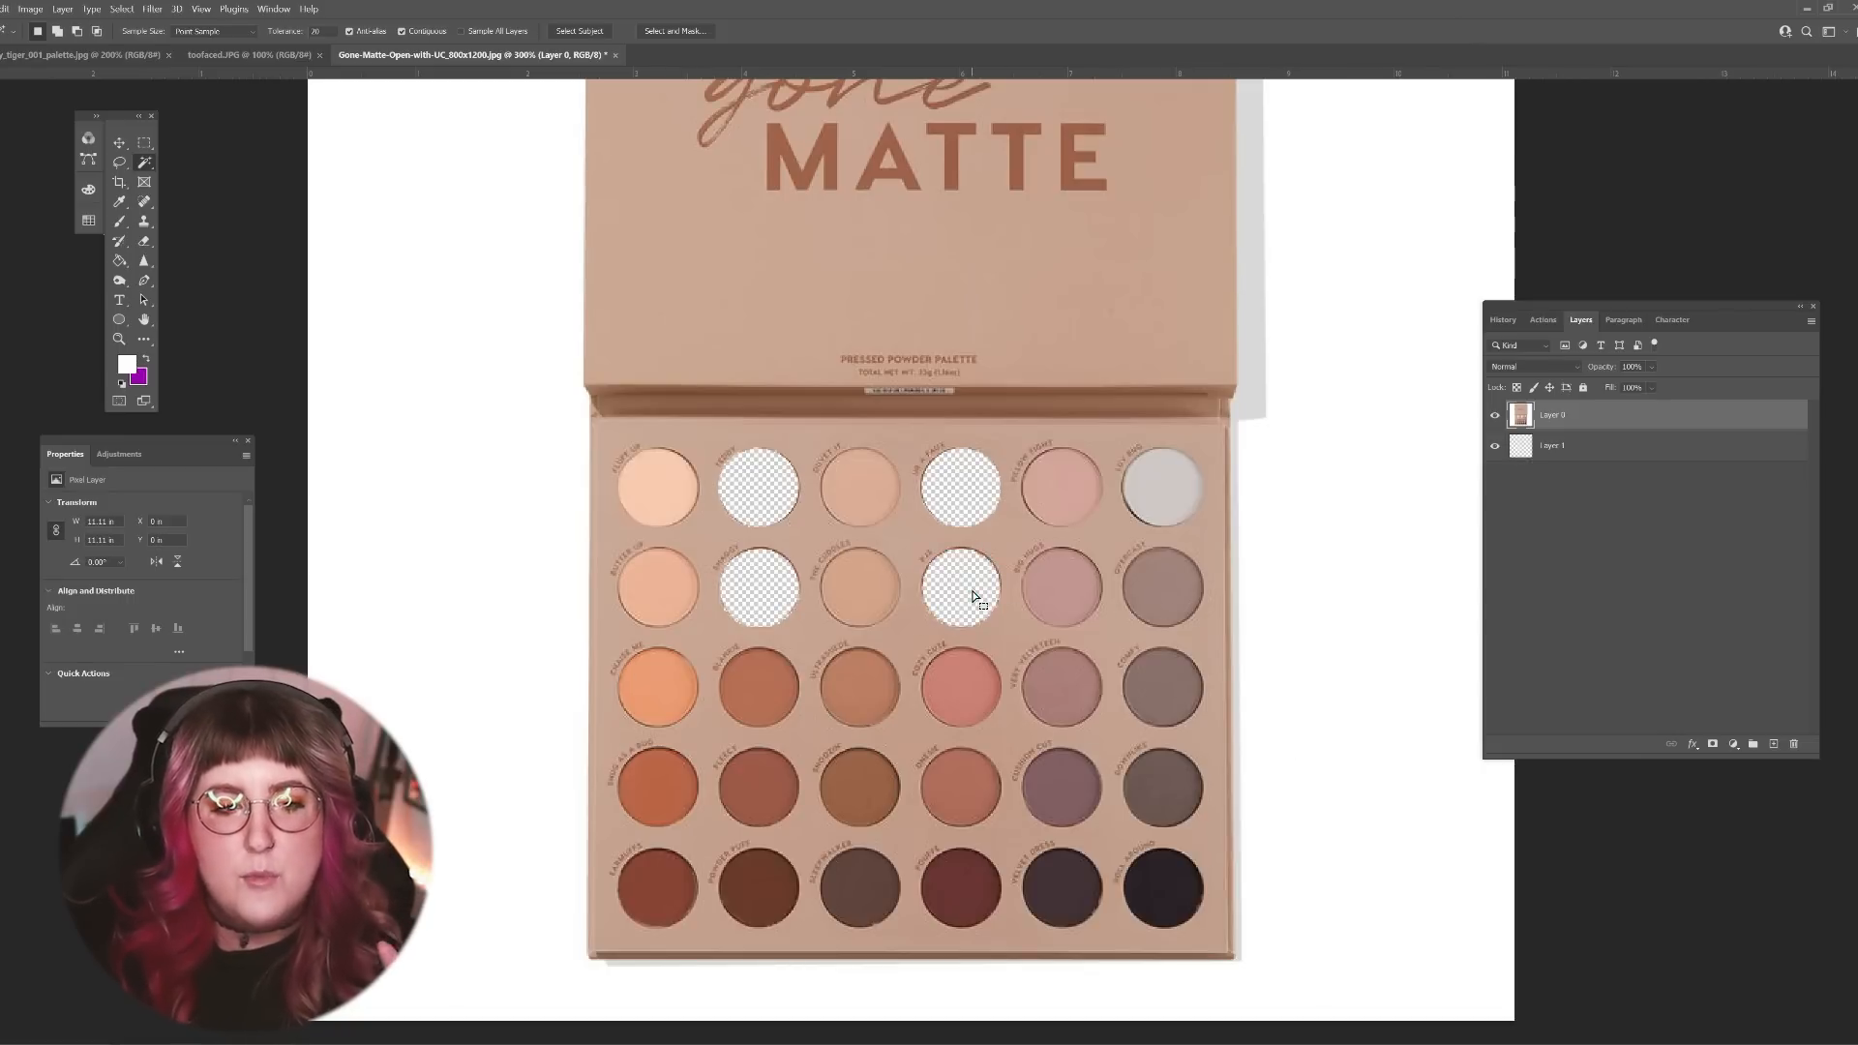
pyautogui.click(1173, 586)
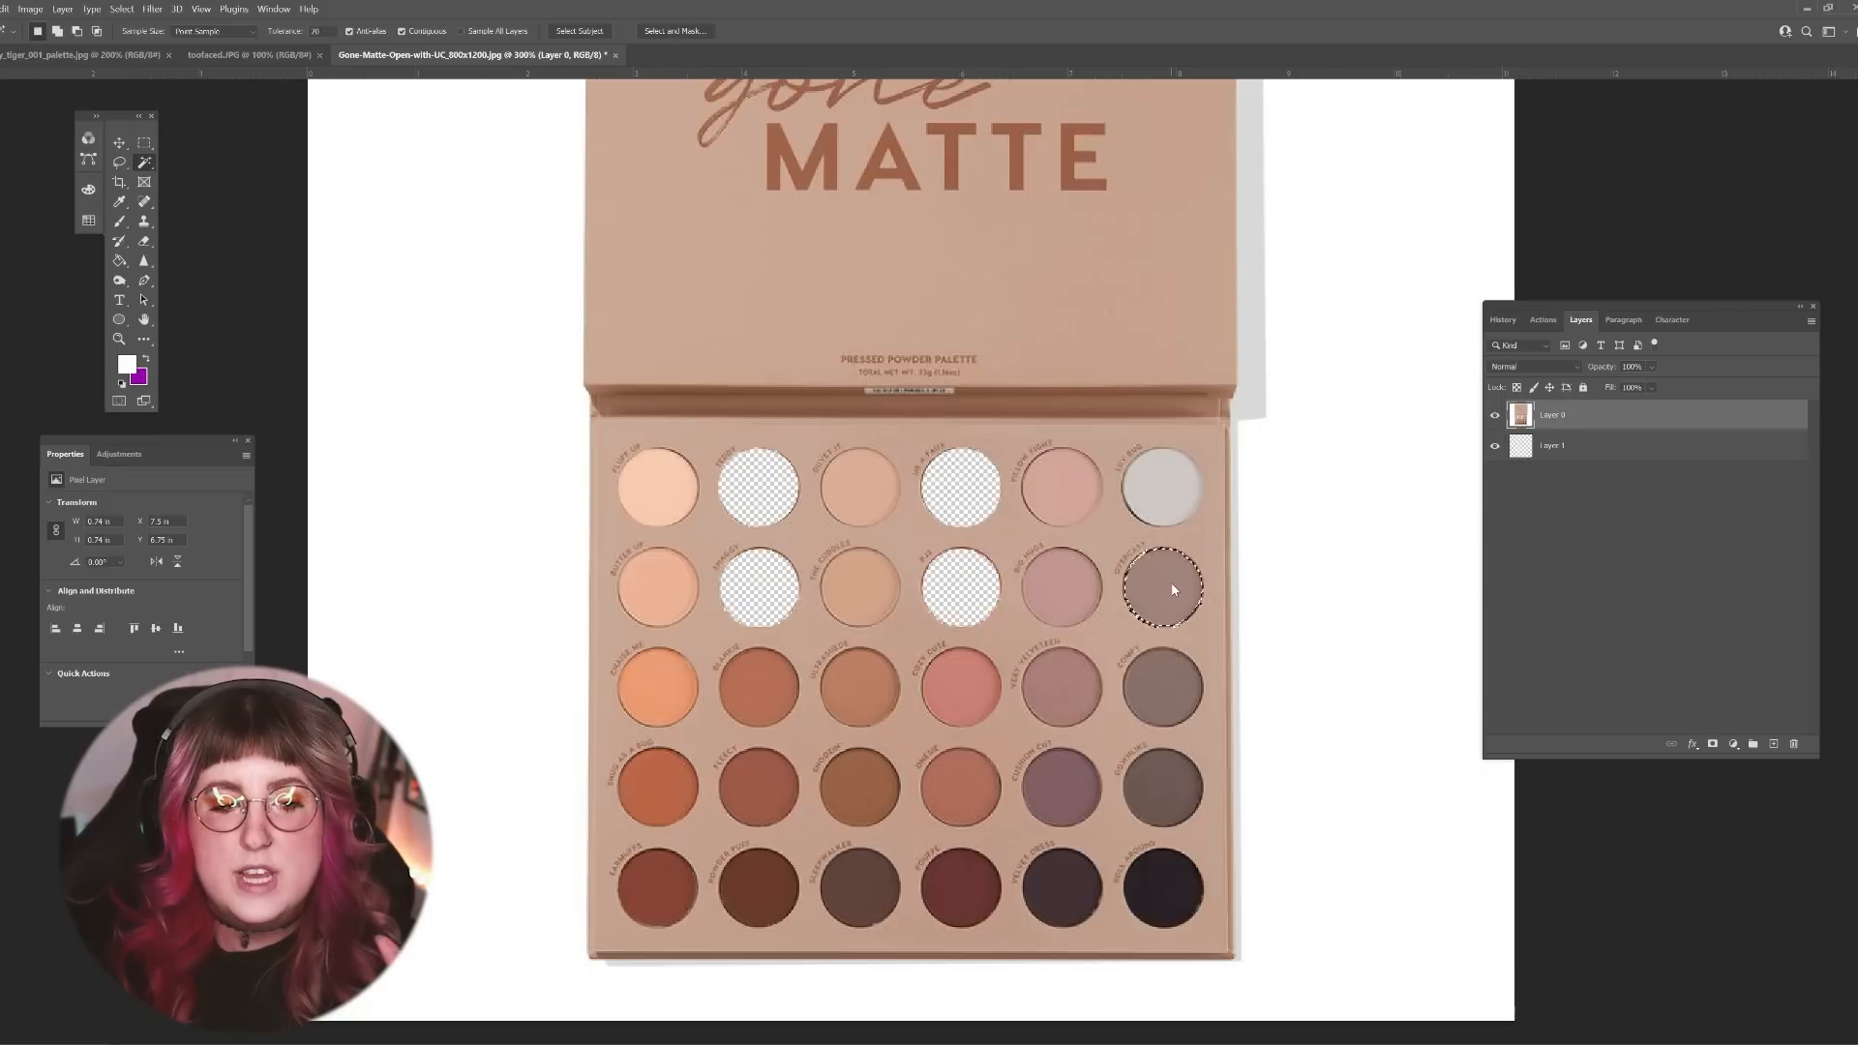
pyautogui.press('Delete')
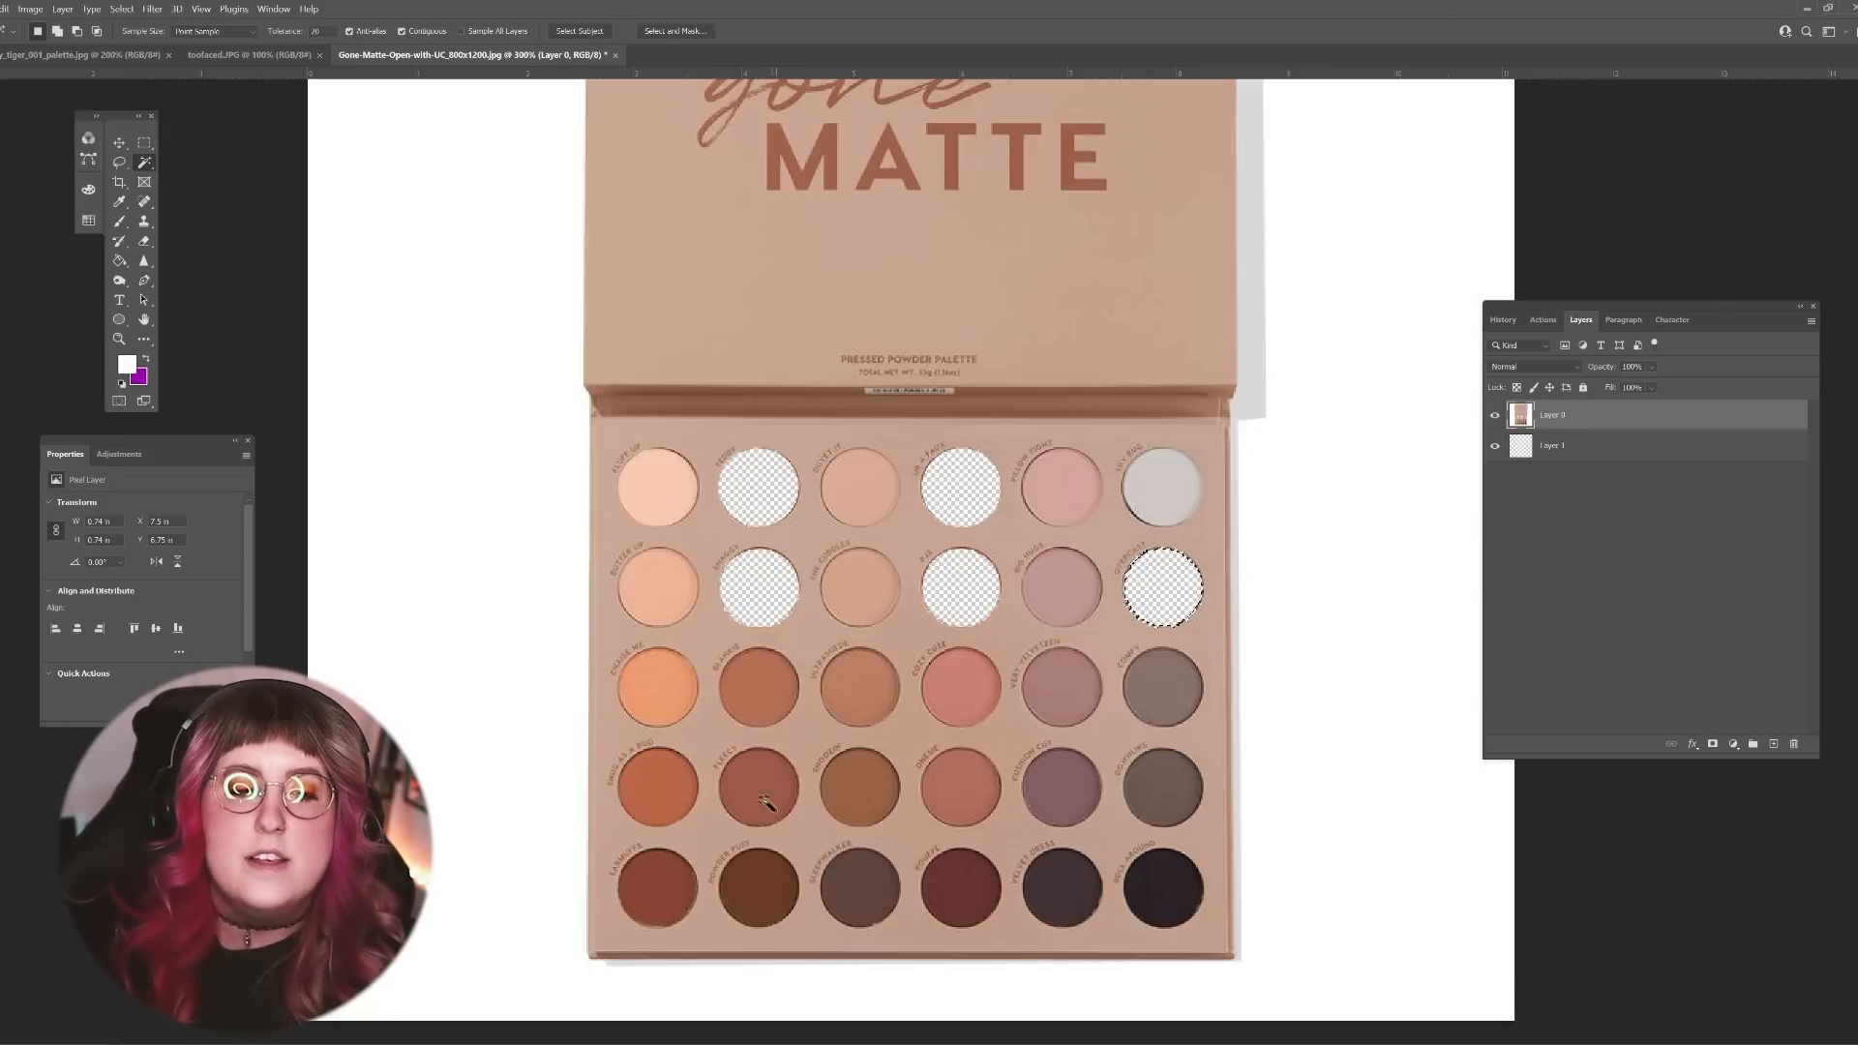
# Step: Delete the second shade of the third row and the first shade of the second row, and clear the selection
pyautogui.click(770, 721)
pyautogui.press('Delete')
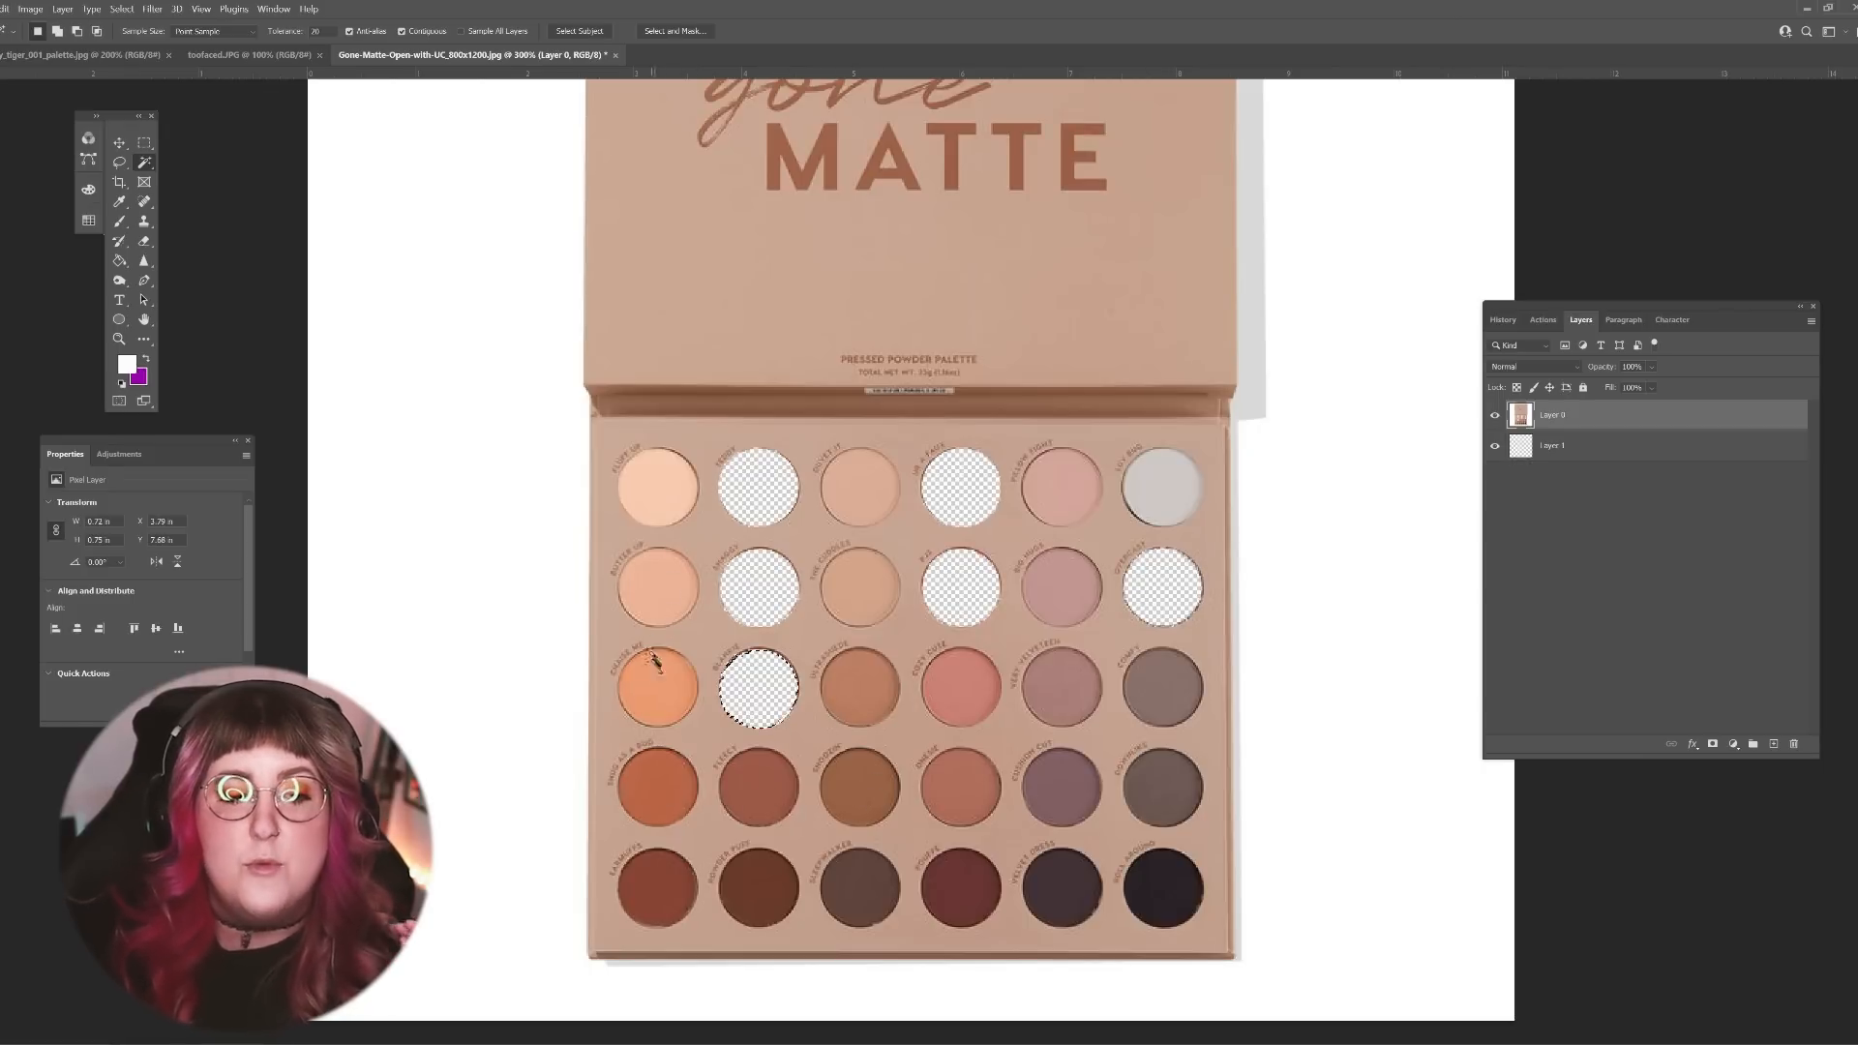
pyautogui.click(672, 592)
pyautogui.press('Delete')
pyautogui.hotkey('ctrl', 'd')
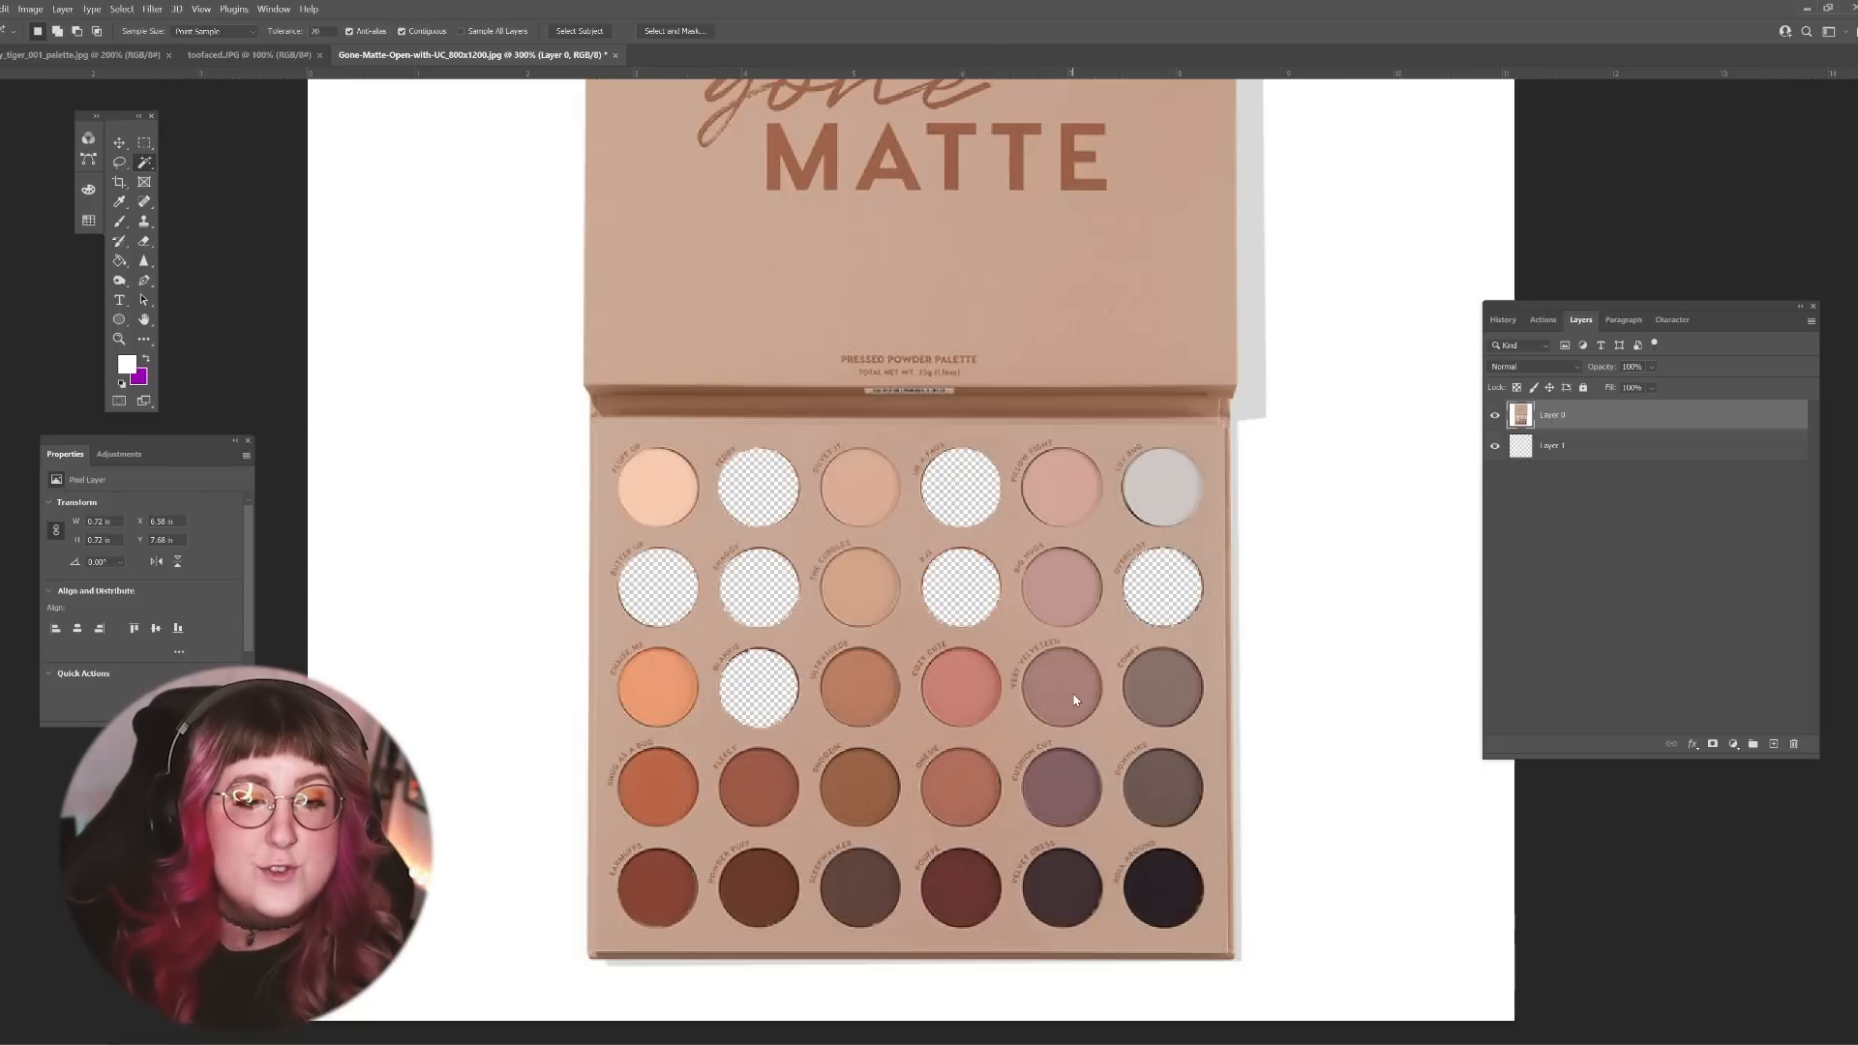
# Step: Try to delete the fifth shade of the second row from the palette layer using the Magic Wand
pyautogui.click(1082, 607)
pyautogui.press('Delete')
pyautogui.hotkey('ctrl', 'z')
pyautogui.hotkey('ctrl', 'd')
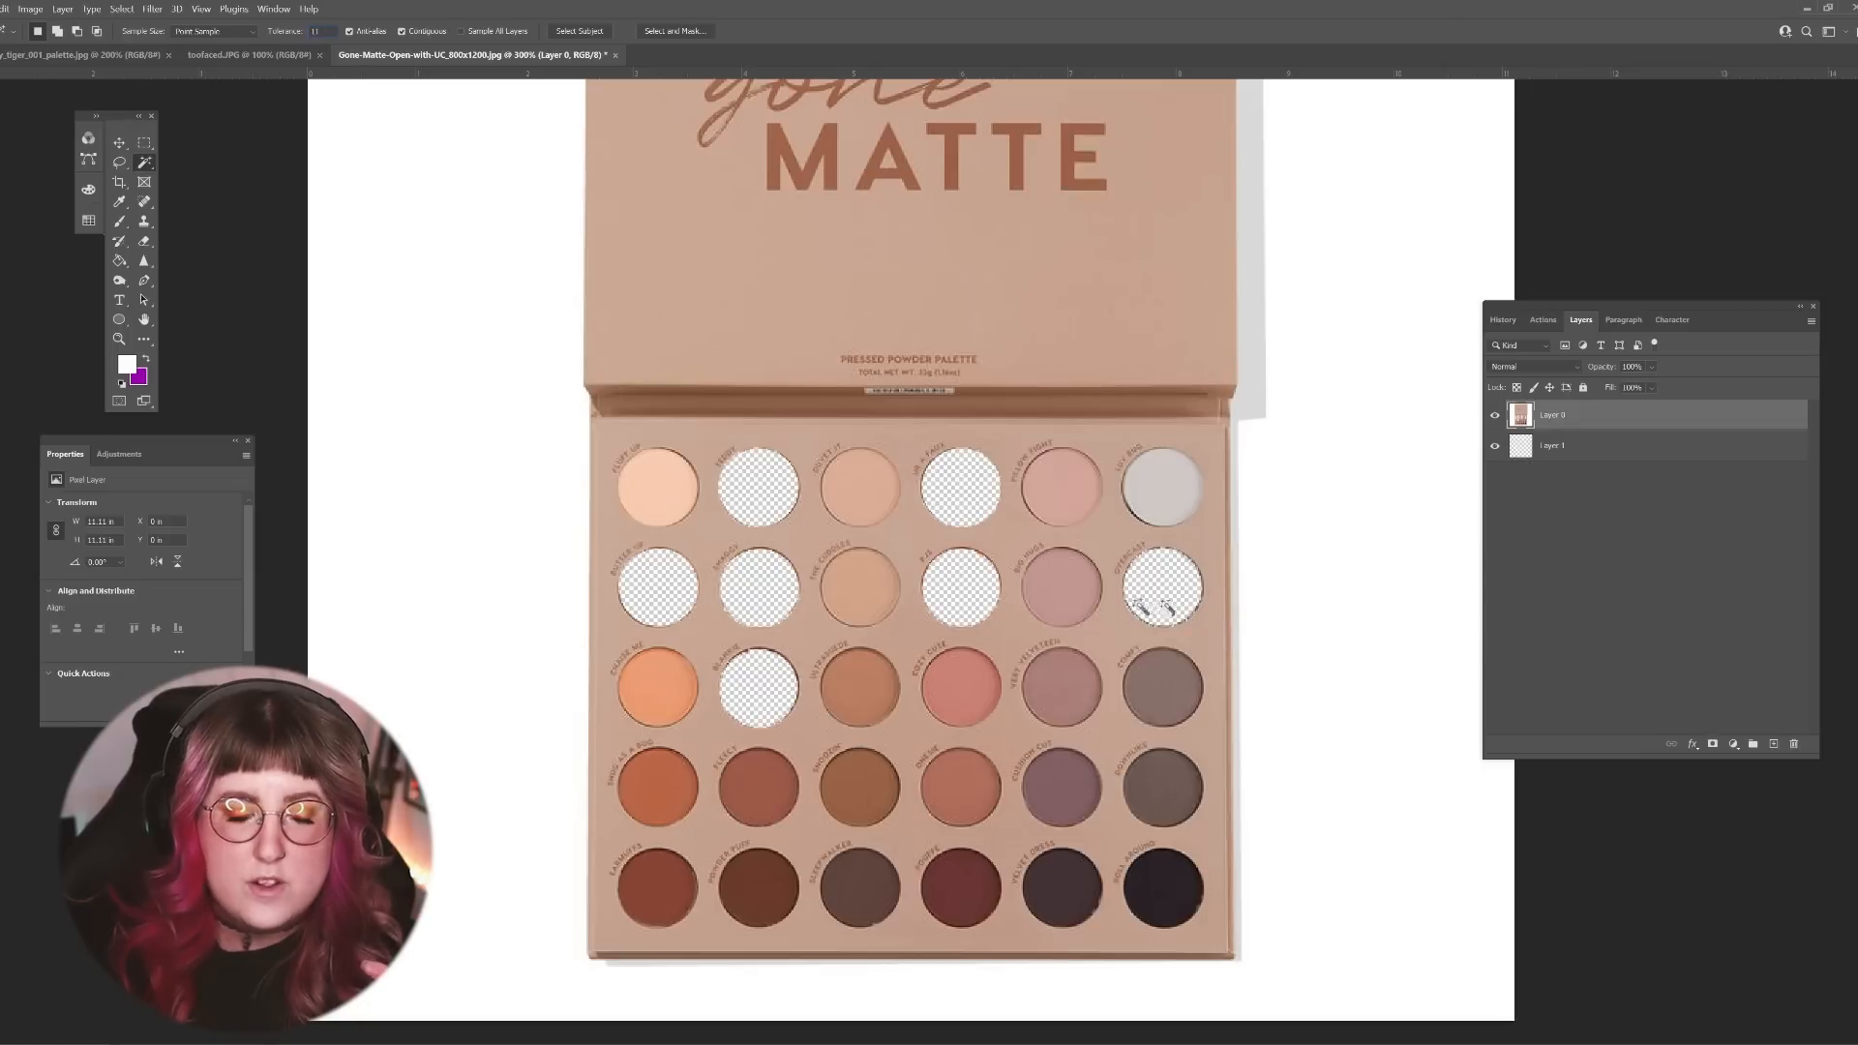
# Step: Delete the fifth shade of the second row, the third of the fifth row and the second of the fourth row
pyautogui.click(1076, 597)
pyautogui.press('Delete')
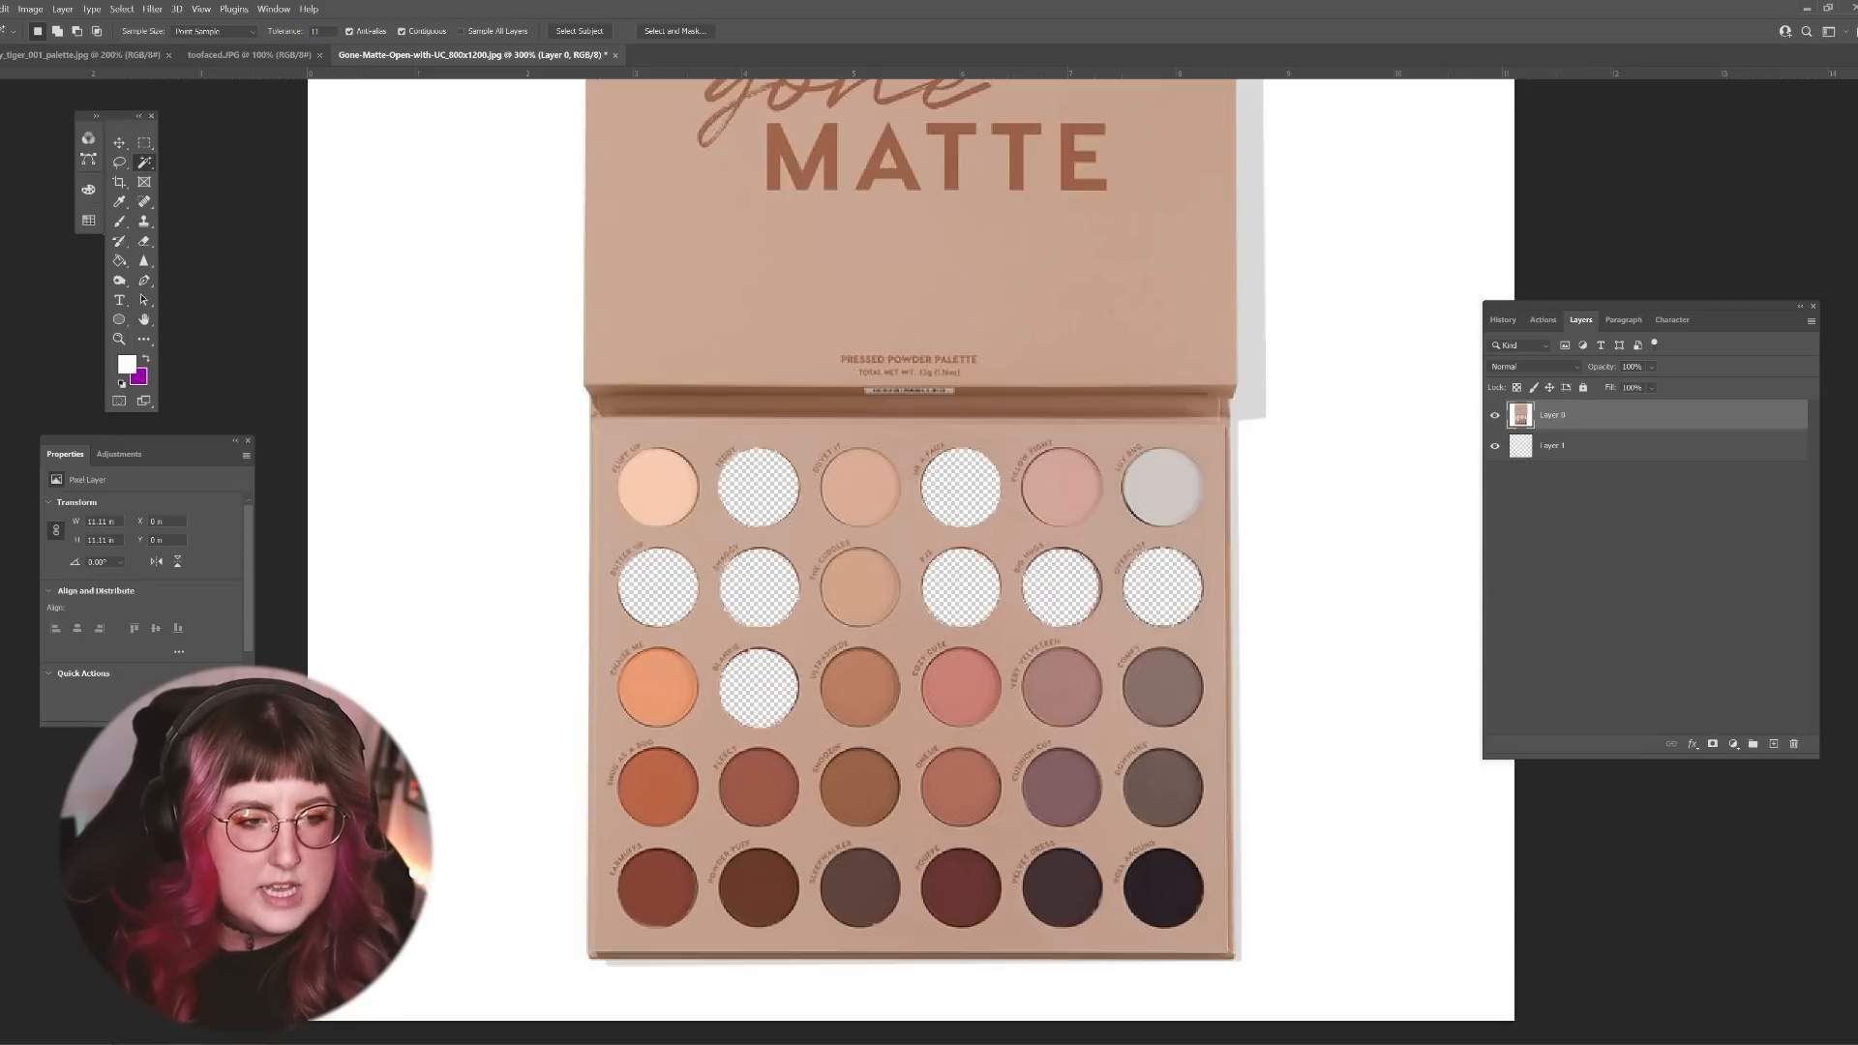
pyautogui.click(853, 886)
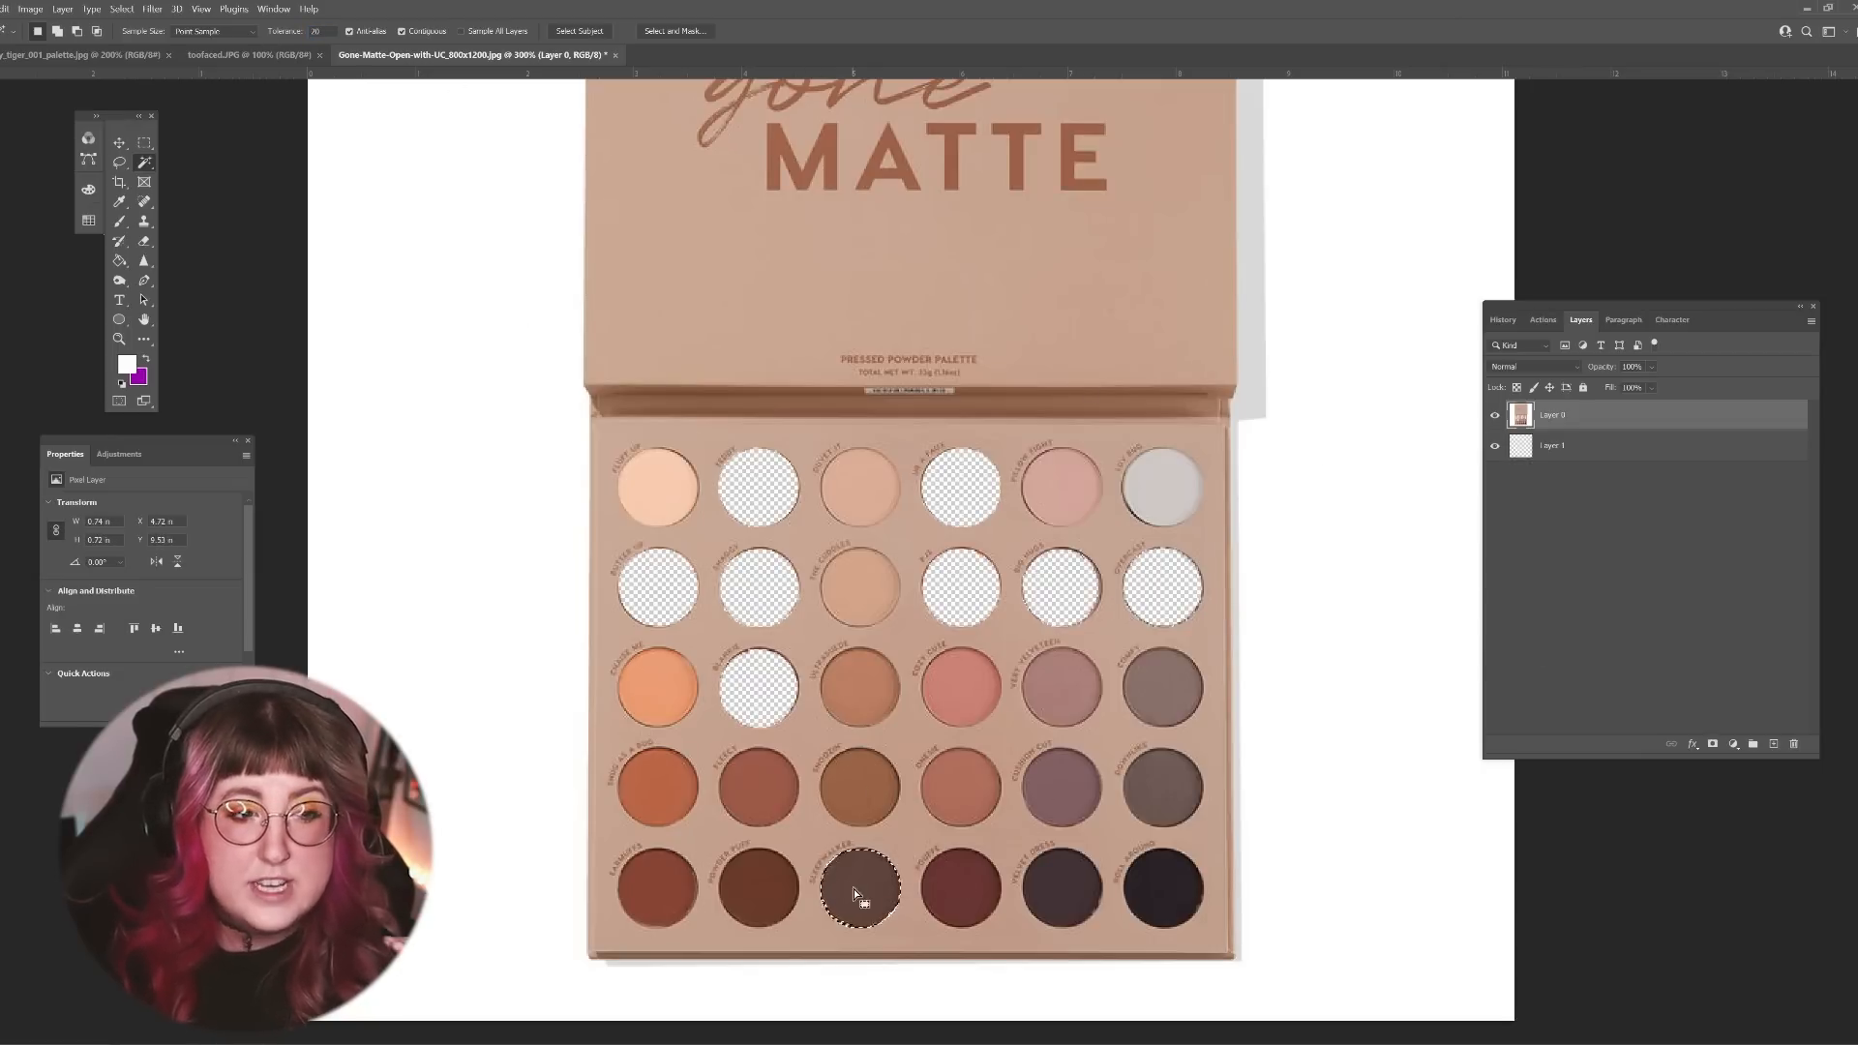
pyautogui.press('Delete')
pyautogui.click(764, 782)
pyautogui.press('Delete')
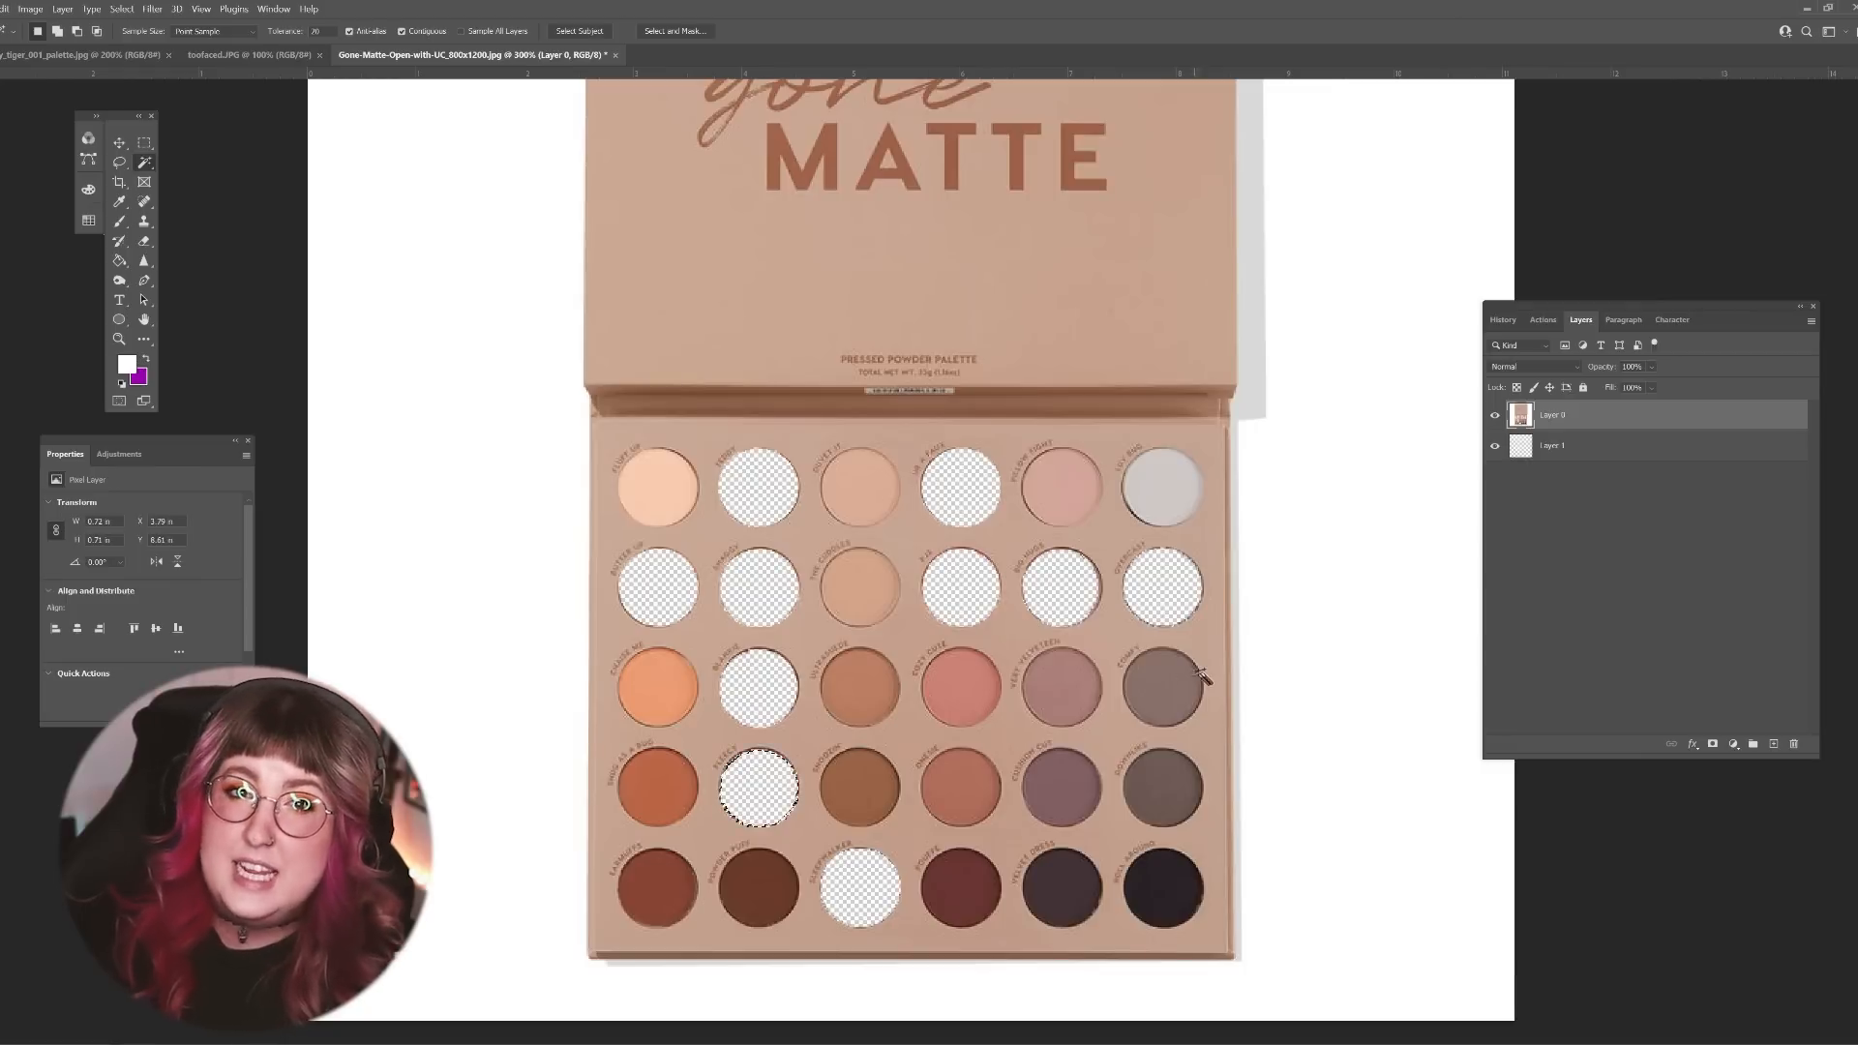
# Step: Delete the third shade of the second row and the first shade of the fifth row from the palette layer
pyautogui.click(873, 593)
pyautogui.press('Delete')
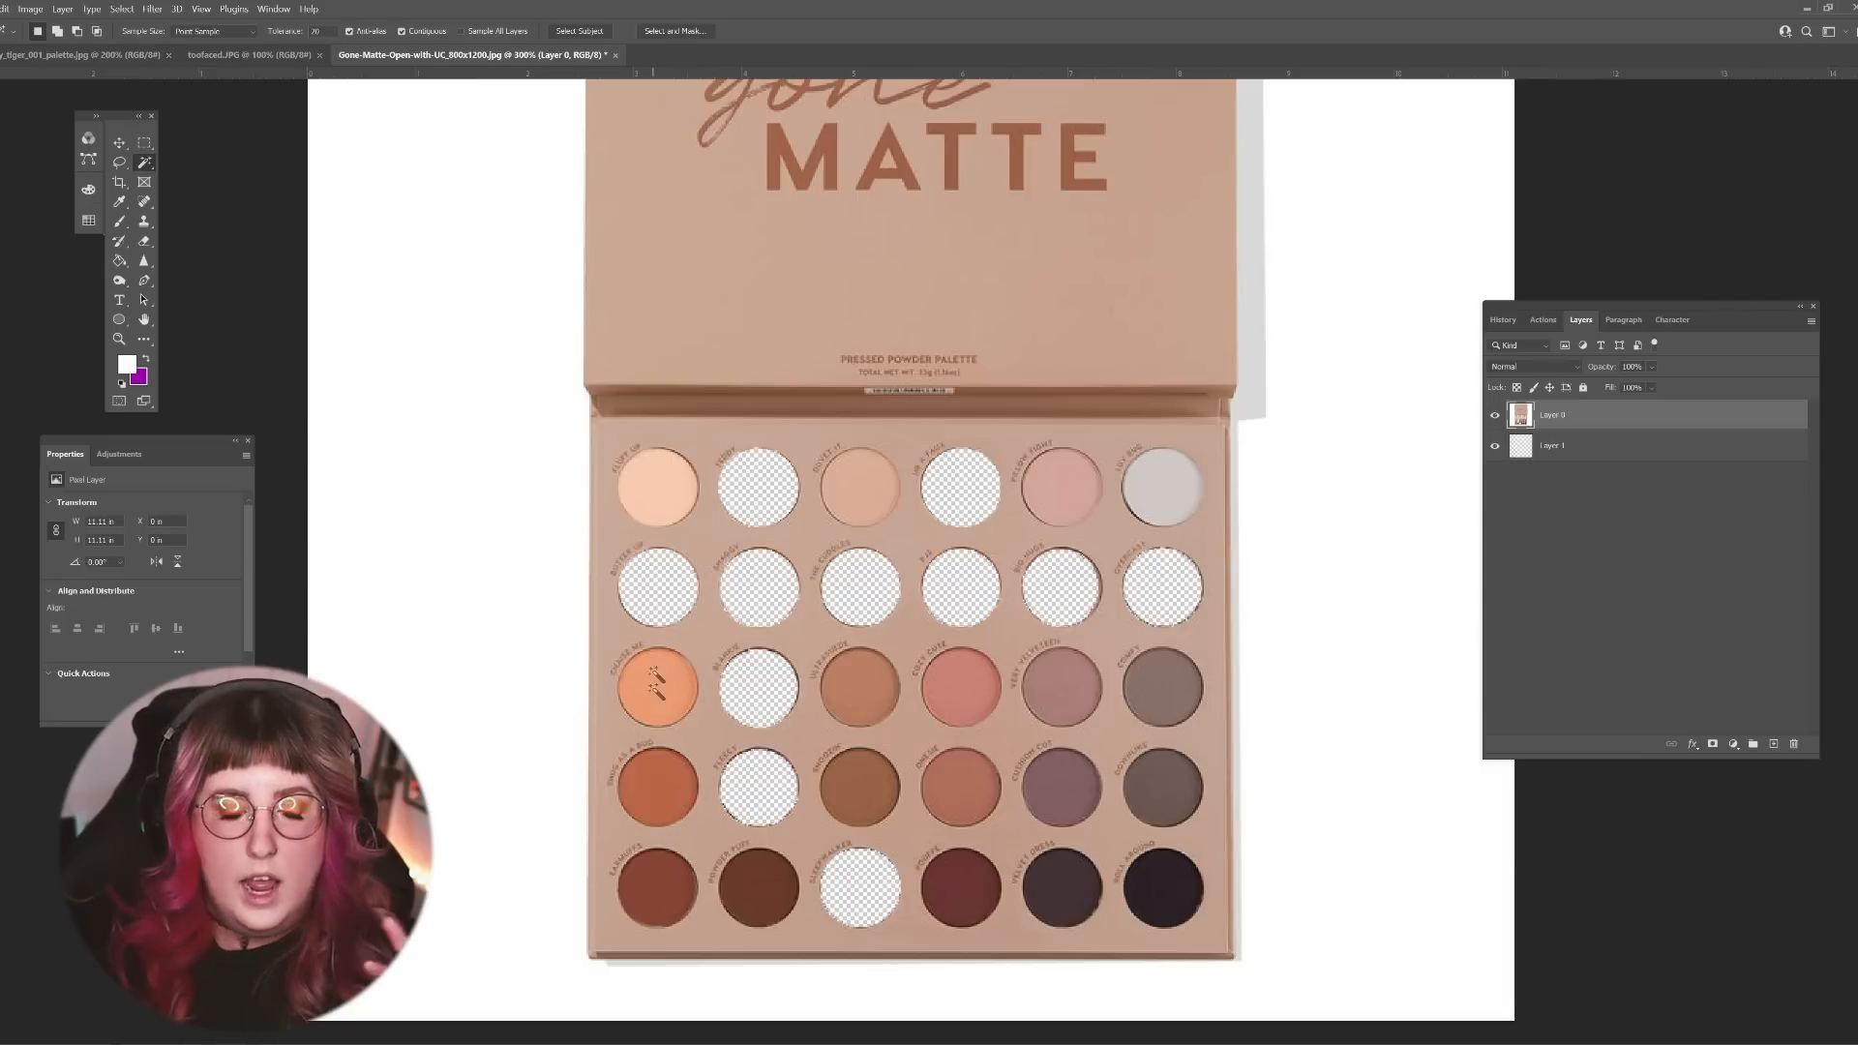
pyautogui.click(662, 905)
pyautogui.press('Delete')
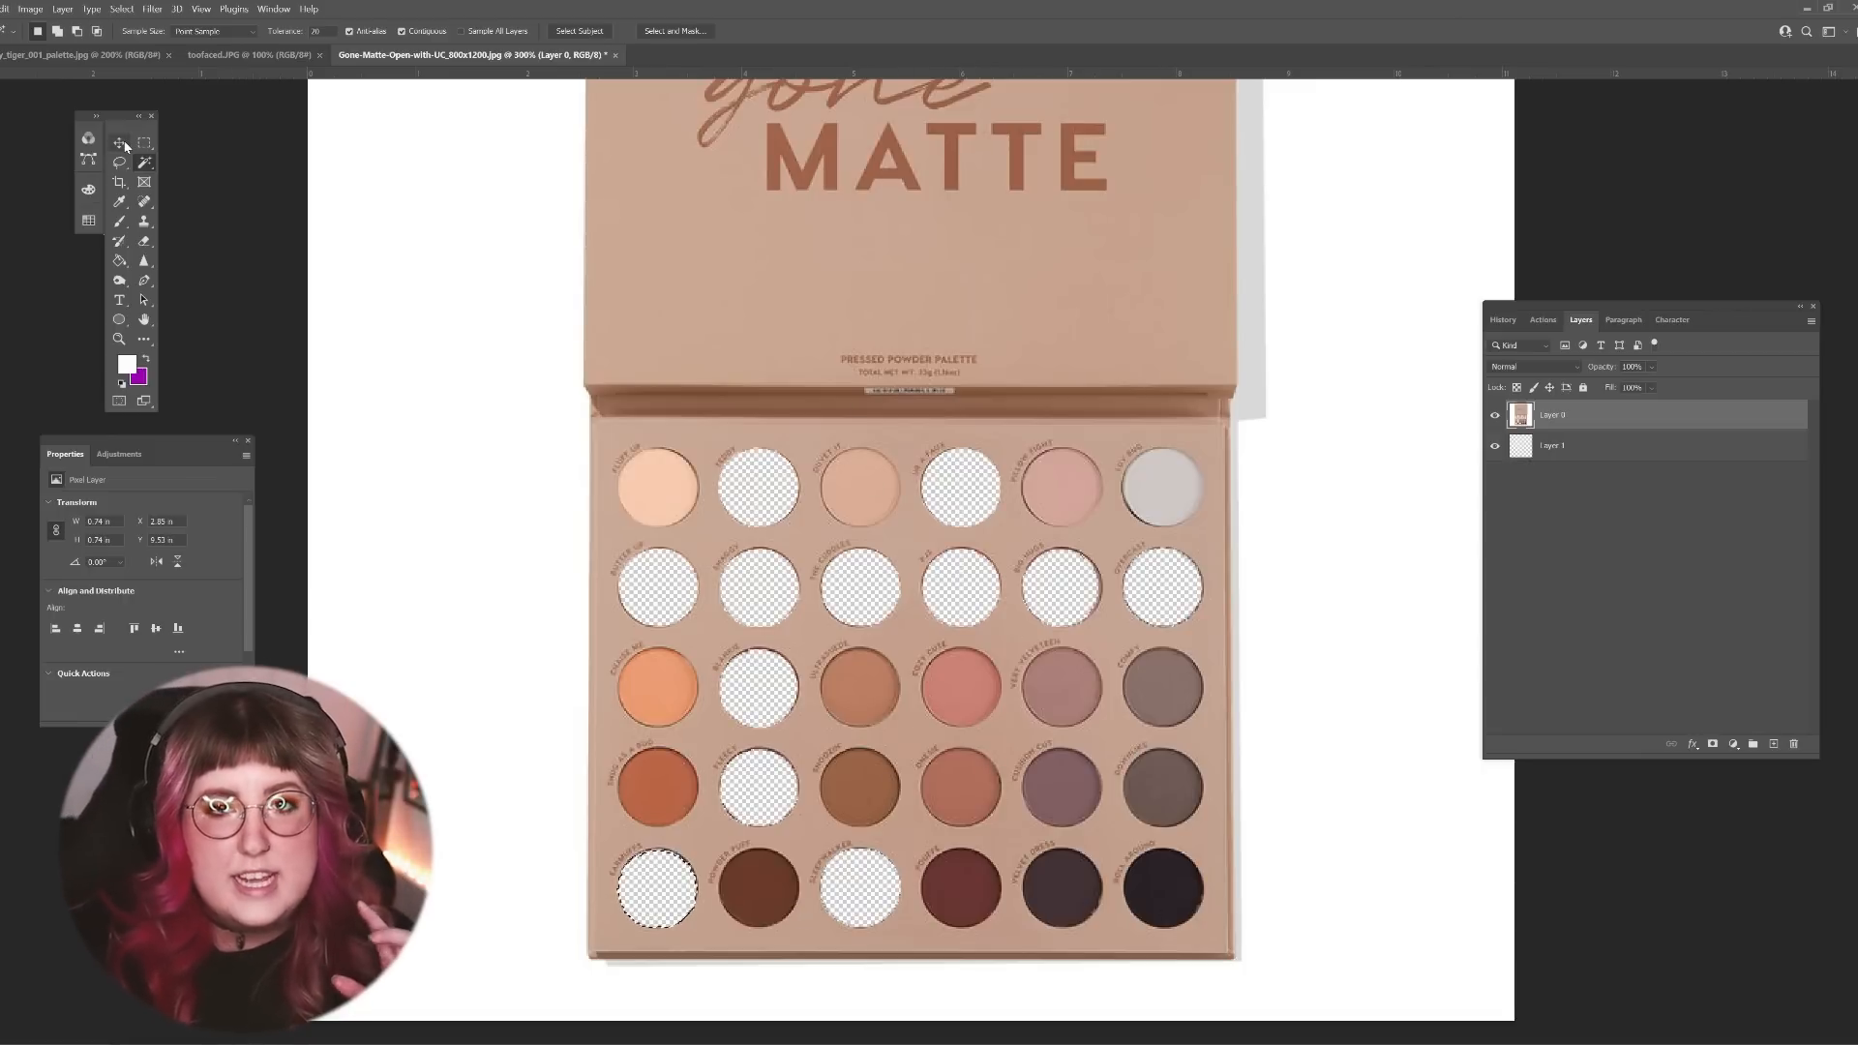
# Step: Move the orange first shade of the third row into the empty second pan of the first row
pyautogui.click(666, 683)
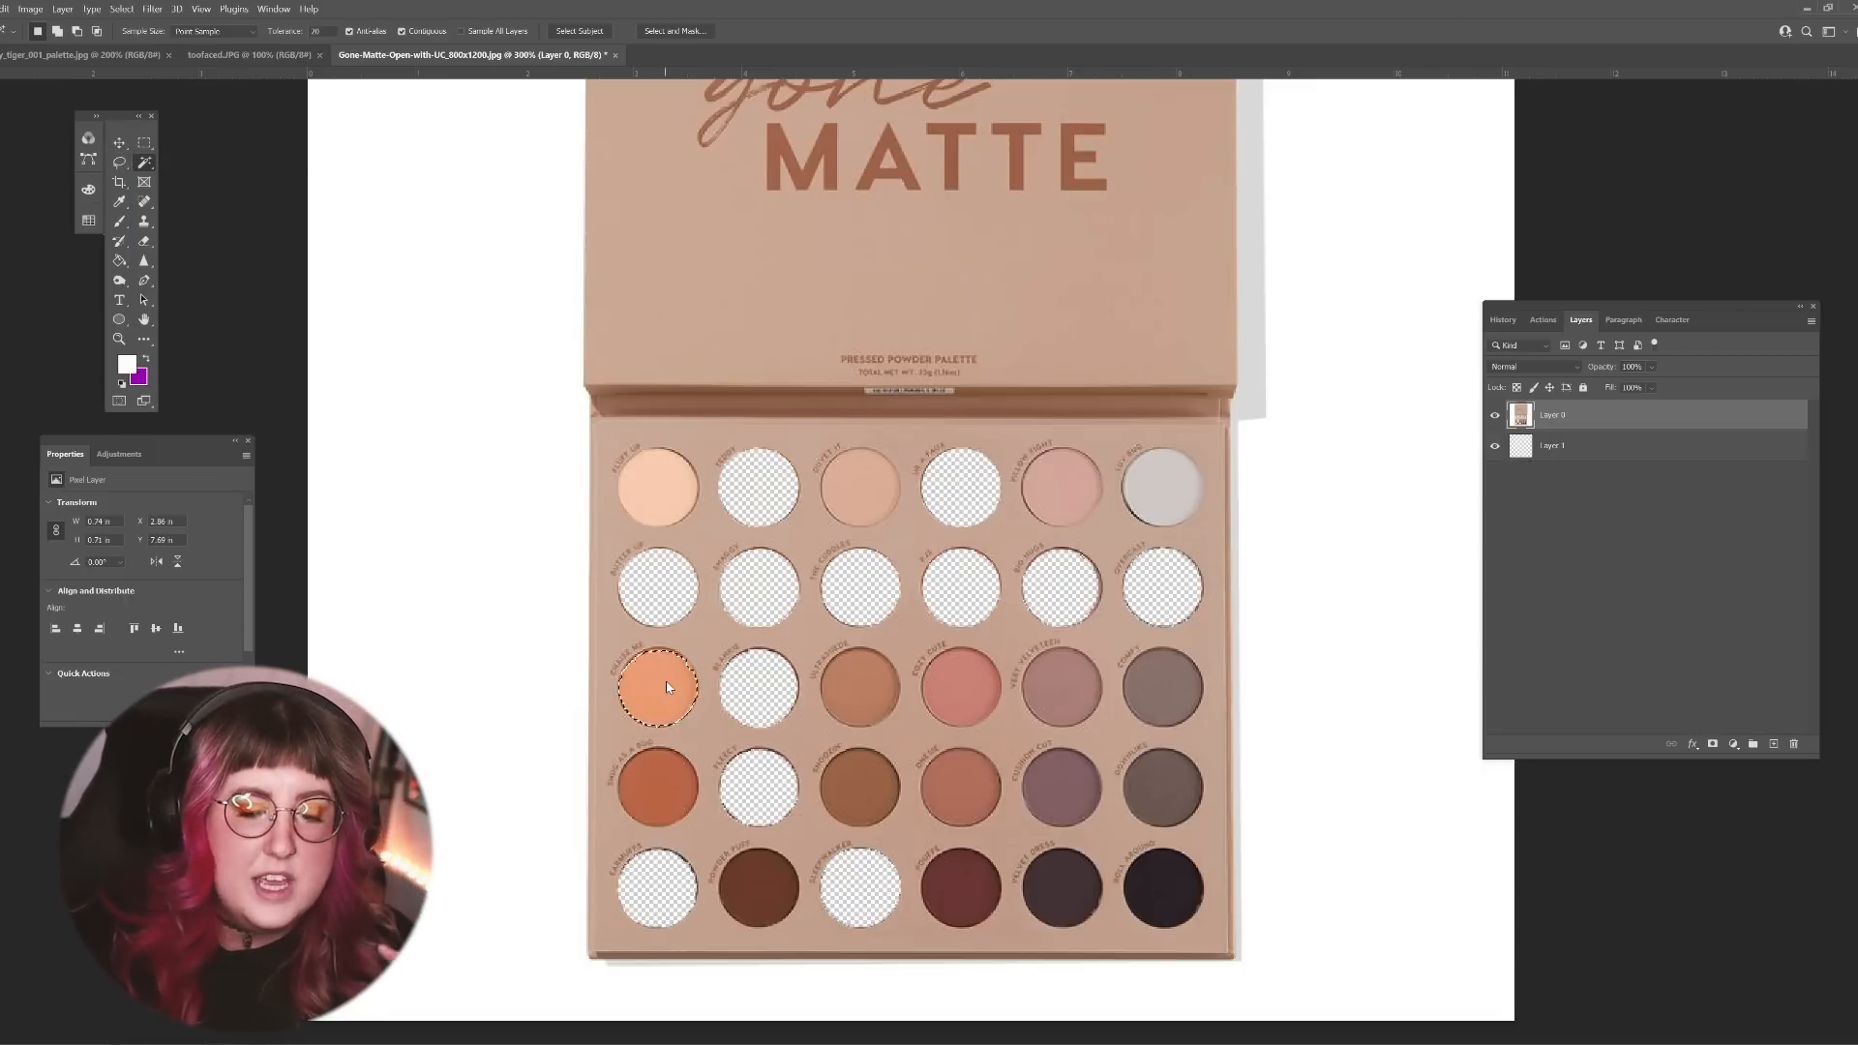
pyautogui.press('Delete')
pyautogui.hotkey('ctrl', 'd')
pyautogui.click(760, 484)
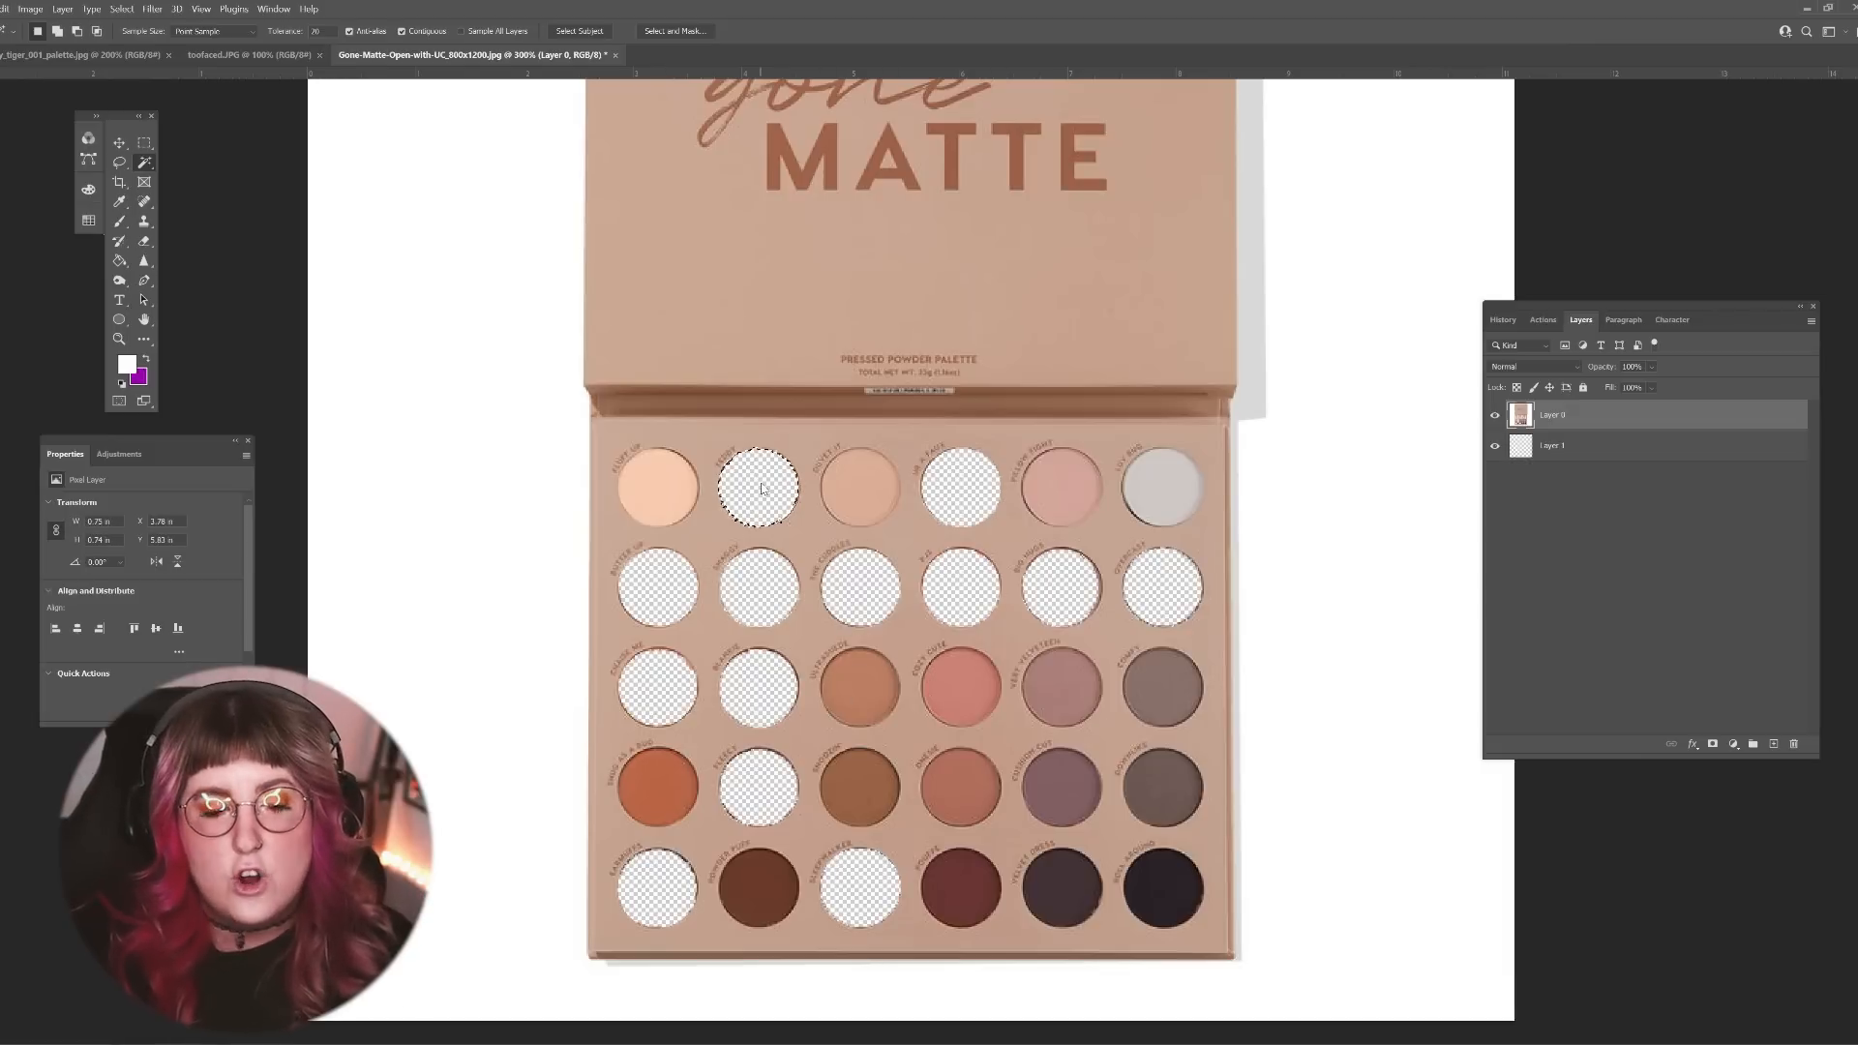
pyautogui.hotkey('ctrl', 'v')
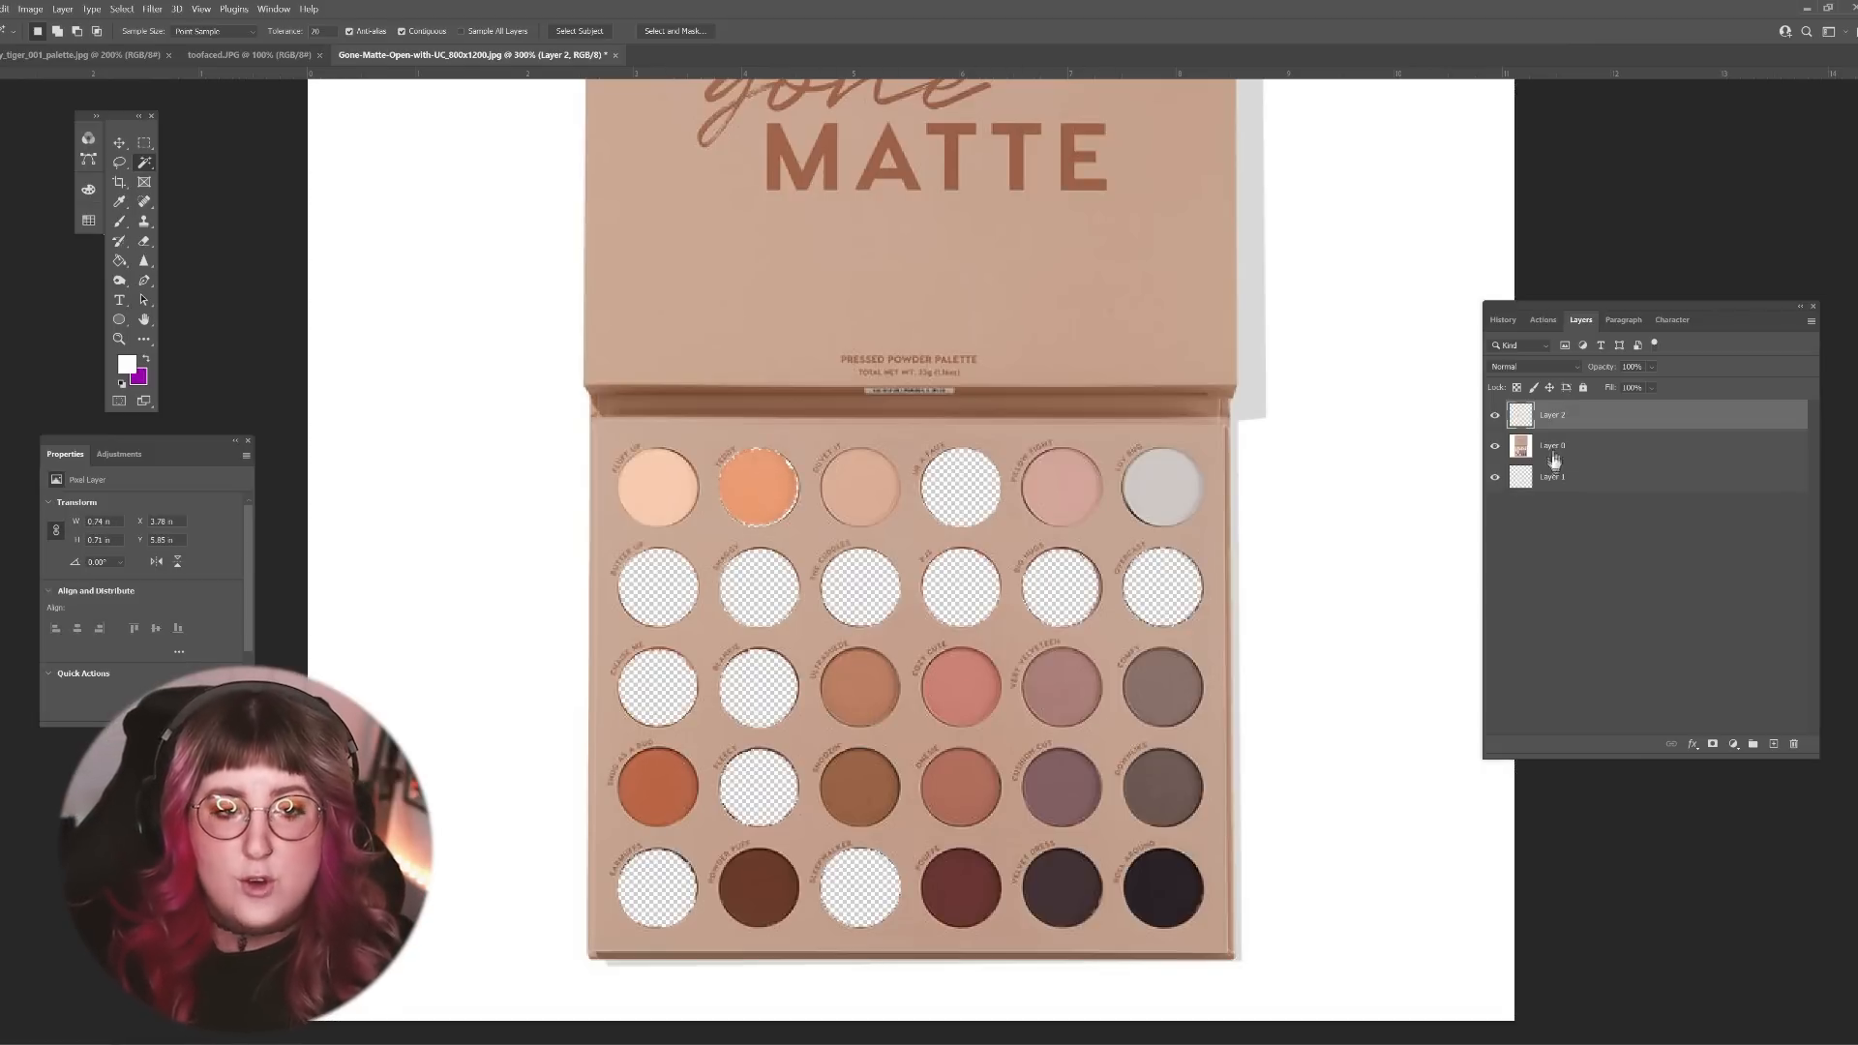
# Step: Cut the third shade of the third row from Layer 0 and paste it into the second pan of the second row
pyautogui.click(1553, 447)
pyautogui.click(882, 691)
pyautogui.press('Delete')
pyautogui.click(961, 489)
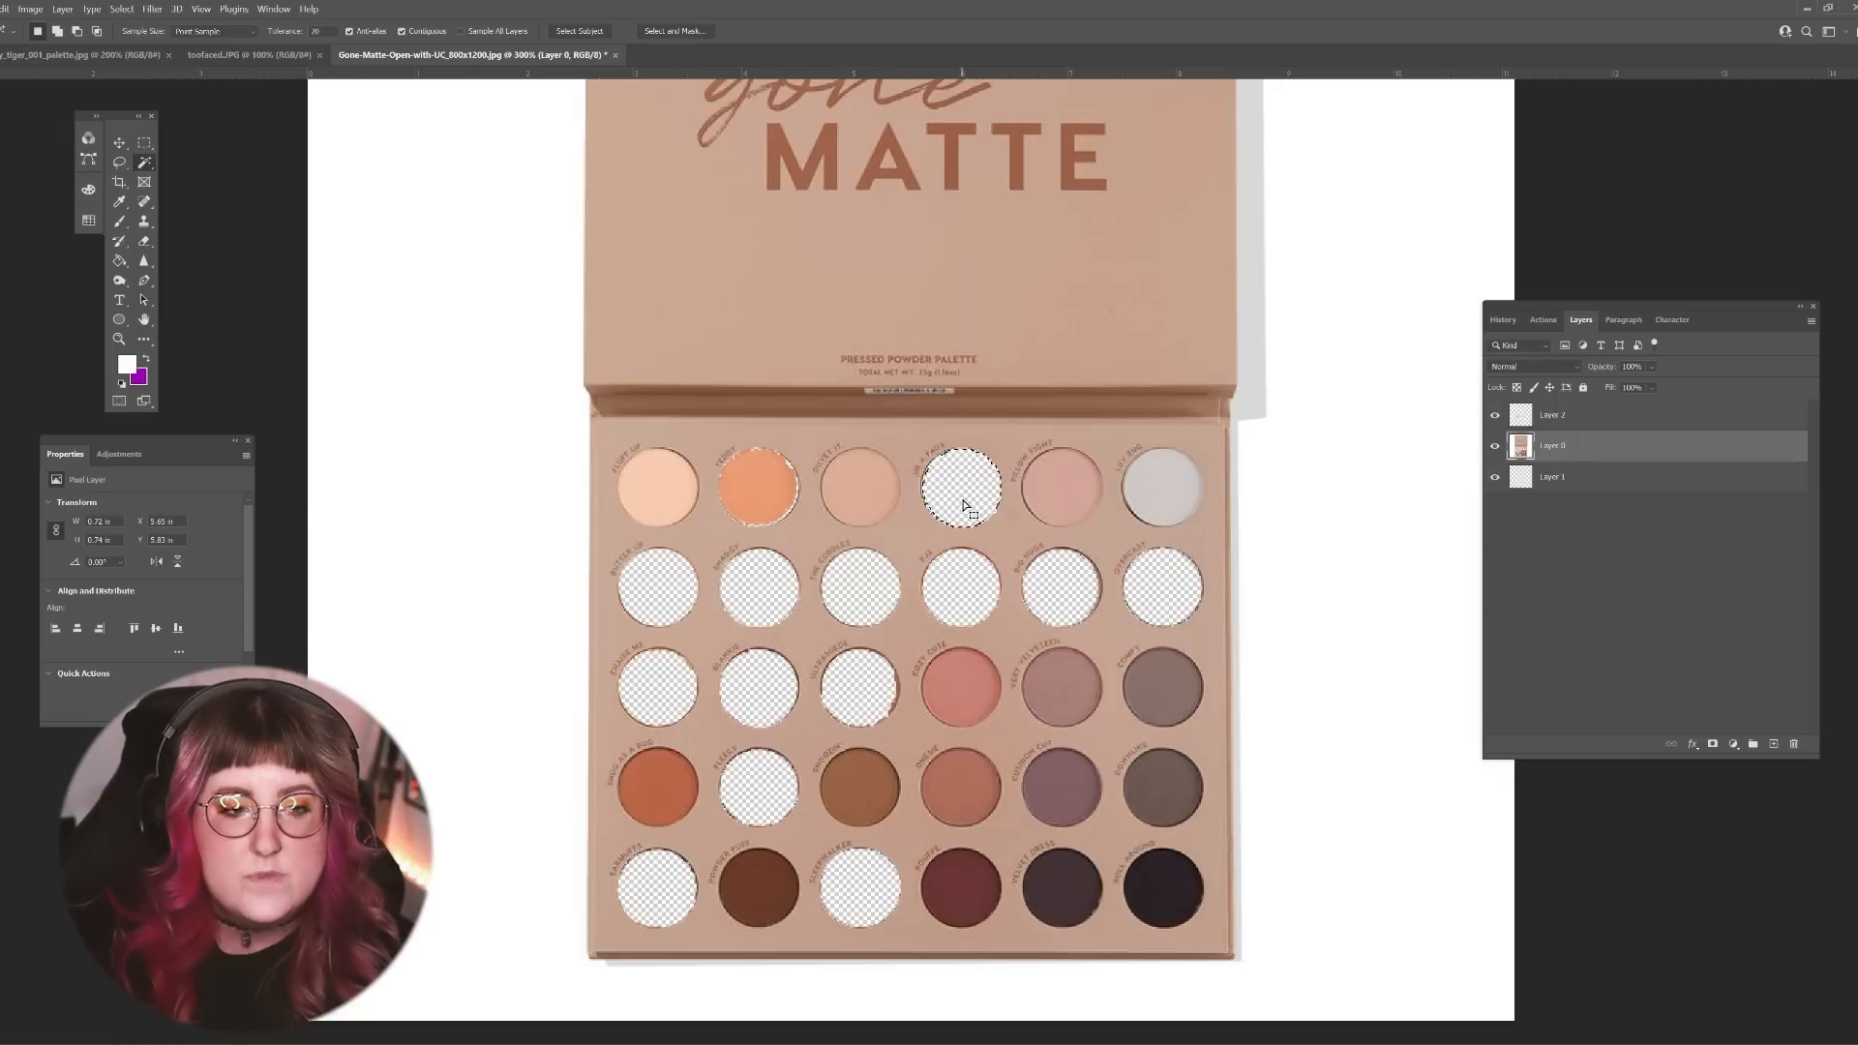
pyautogui.click(765, 595)
pyautogui.hotkey('ctrl', 'v')
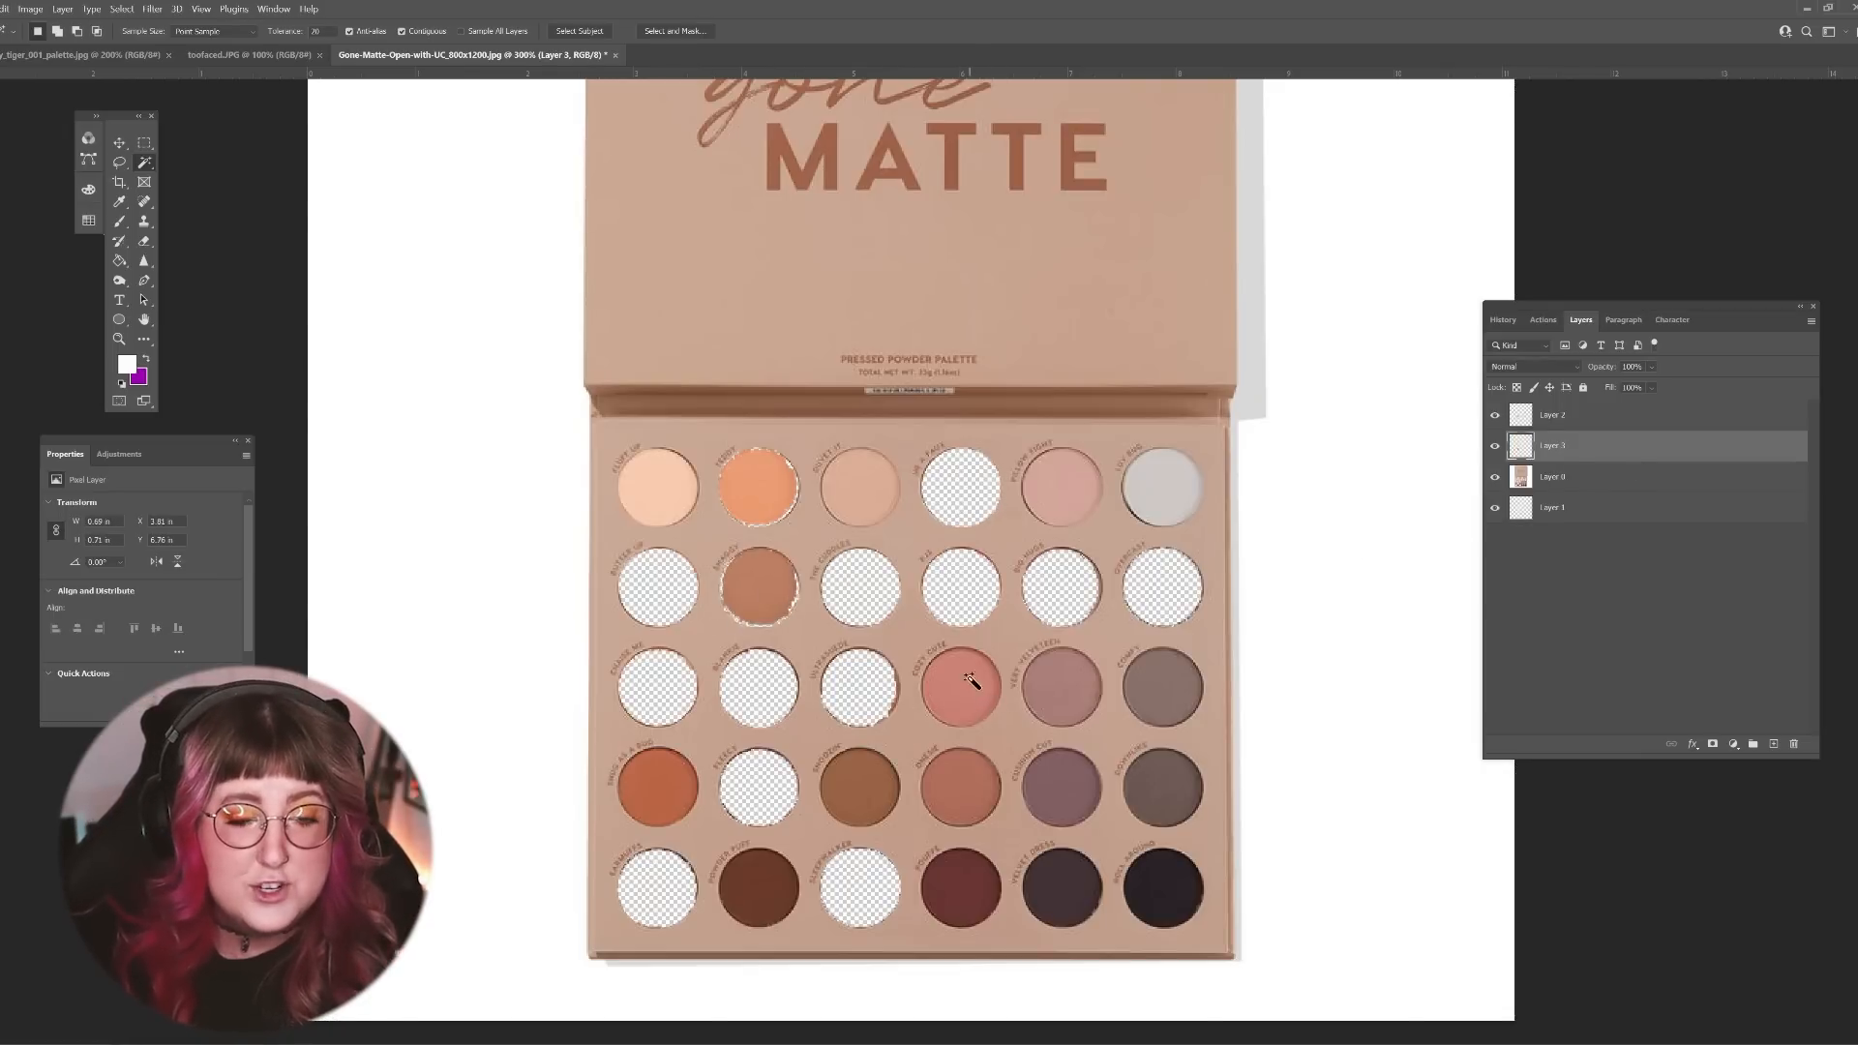
pyautogui.hotkey('ctrl', 'd')
# Step: Cut the pink fourth shade of the third row from Layer 0 and paste it into the fourth pan of the first row
pyautogui.click(1647, 472)
pyautogui.click(962, 702)
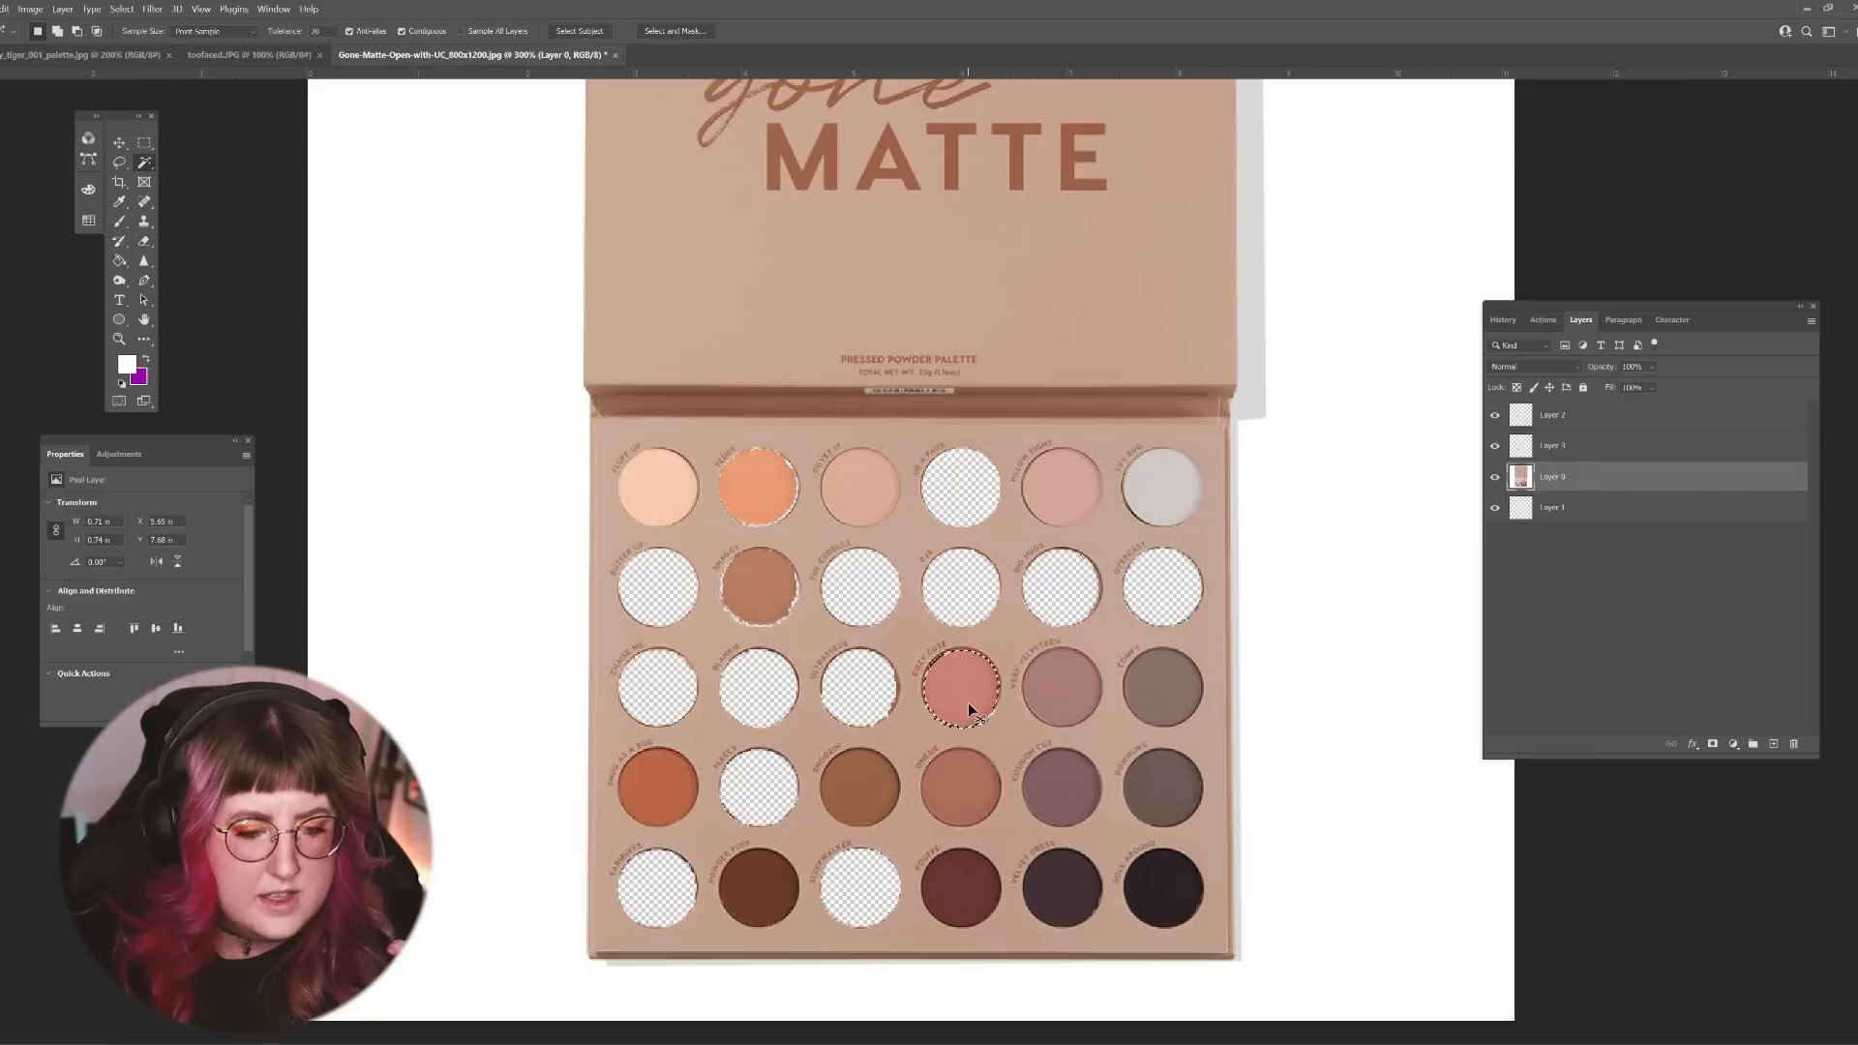
pyautogui.press('Delete')
pyautogui.click(982, 493)
pyautogui.hotkey('ctrl', 'v')
# Step: Cut the mauve fifth shade of the third row from Layer 0 and paste it into the fifth pan of the second row
pyautogui.click(1622, 511)
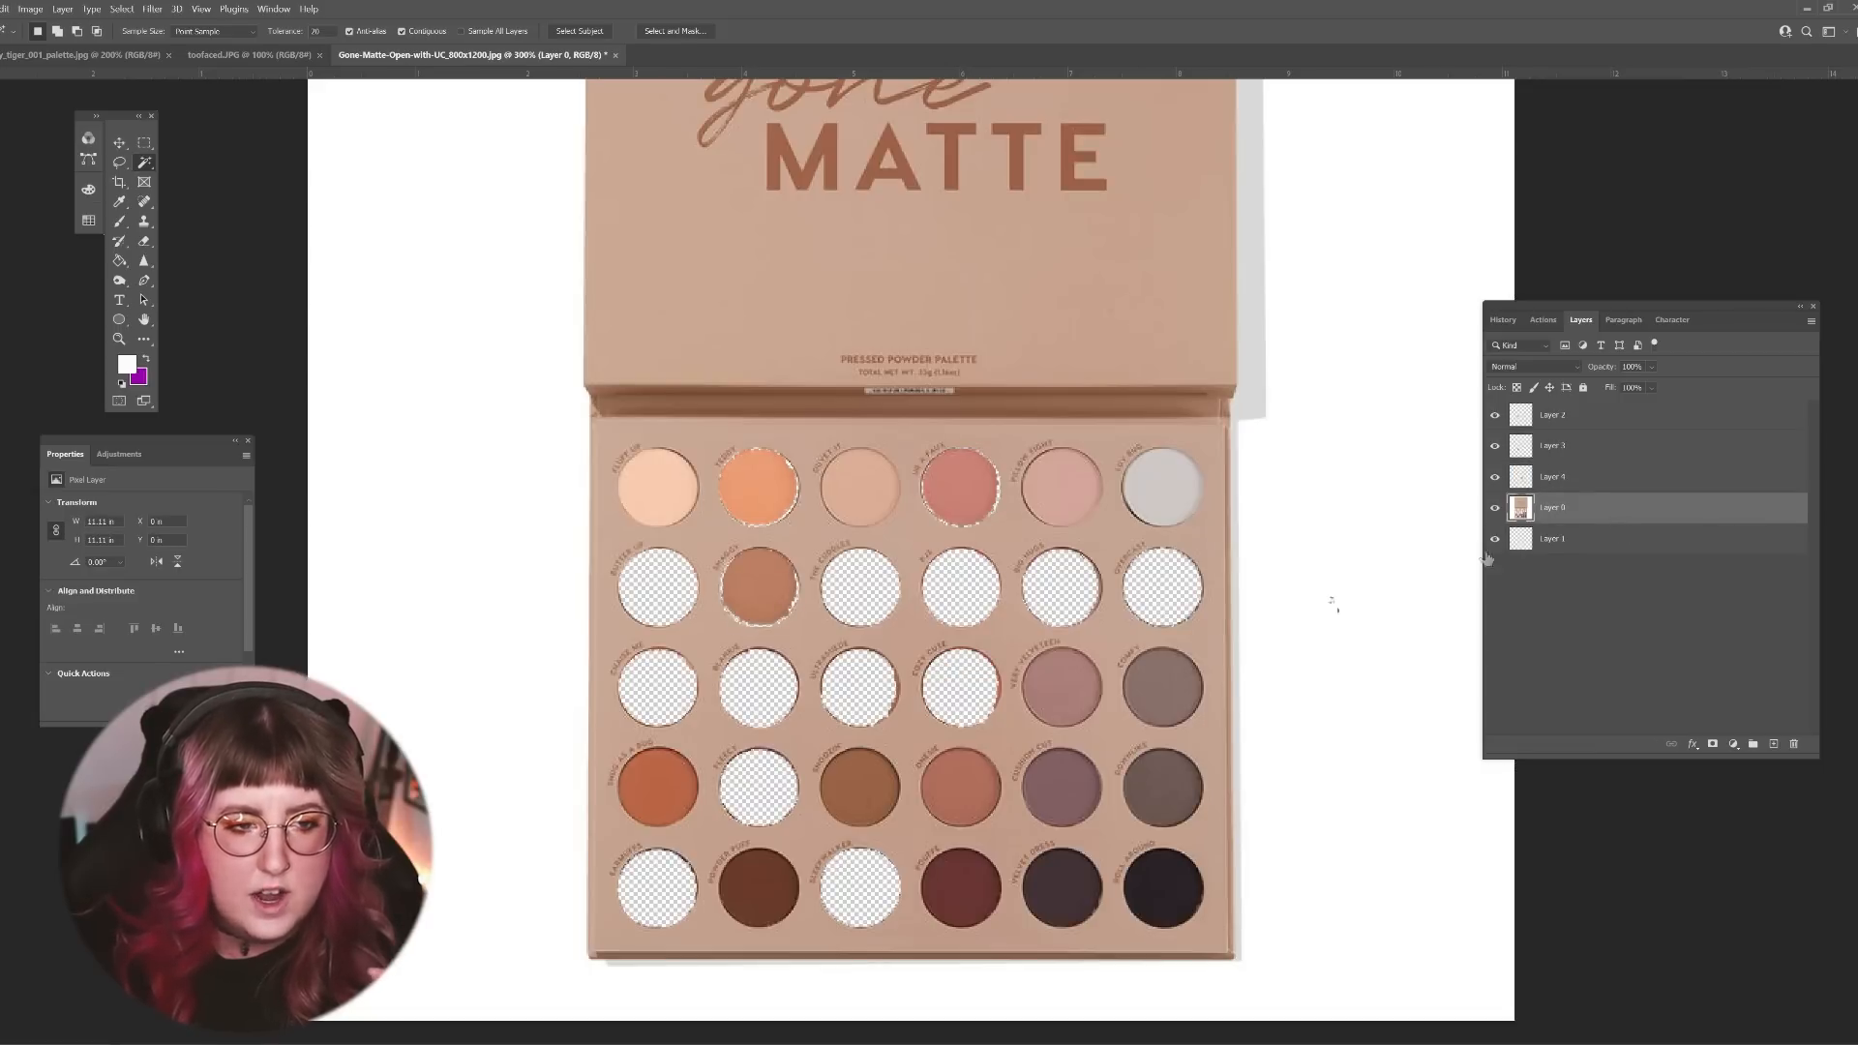
pyautogui.click(1083, 703)
pyautogui.hotkey('ctrl', 'x')
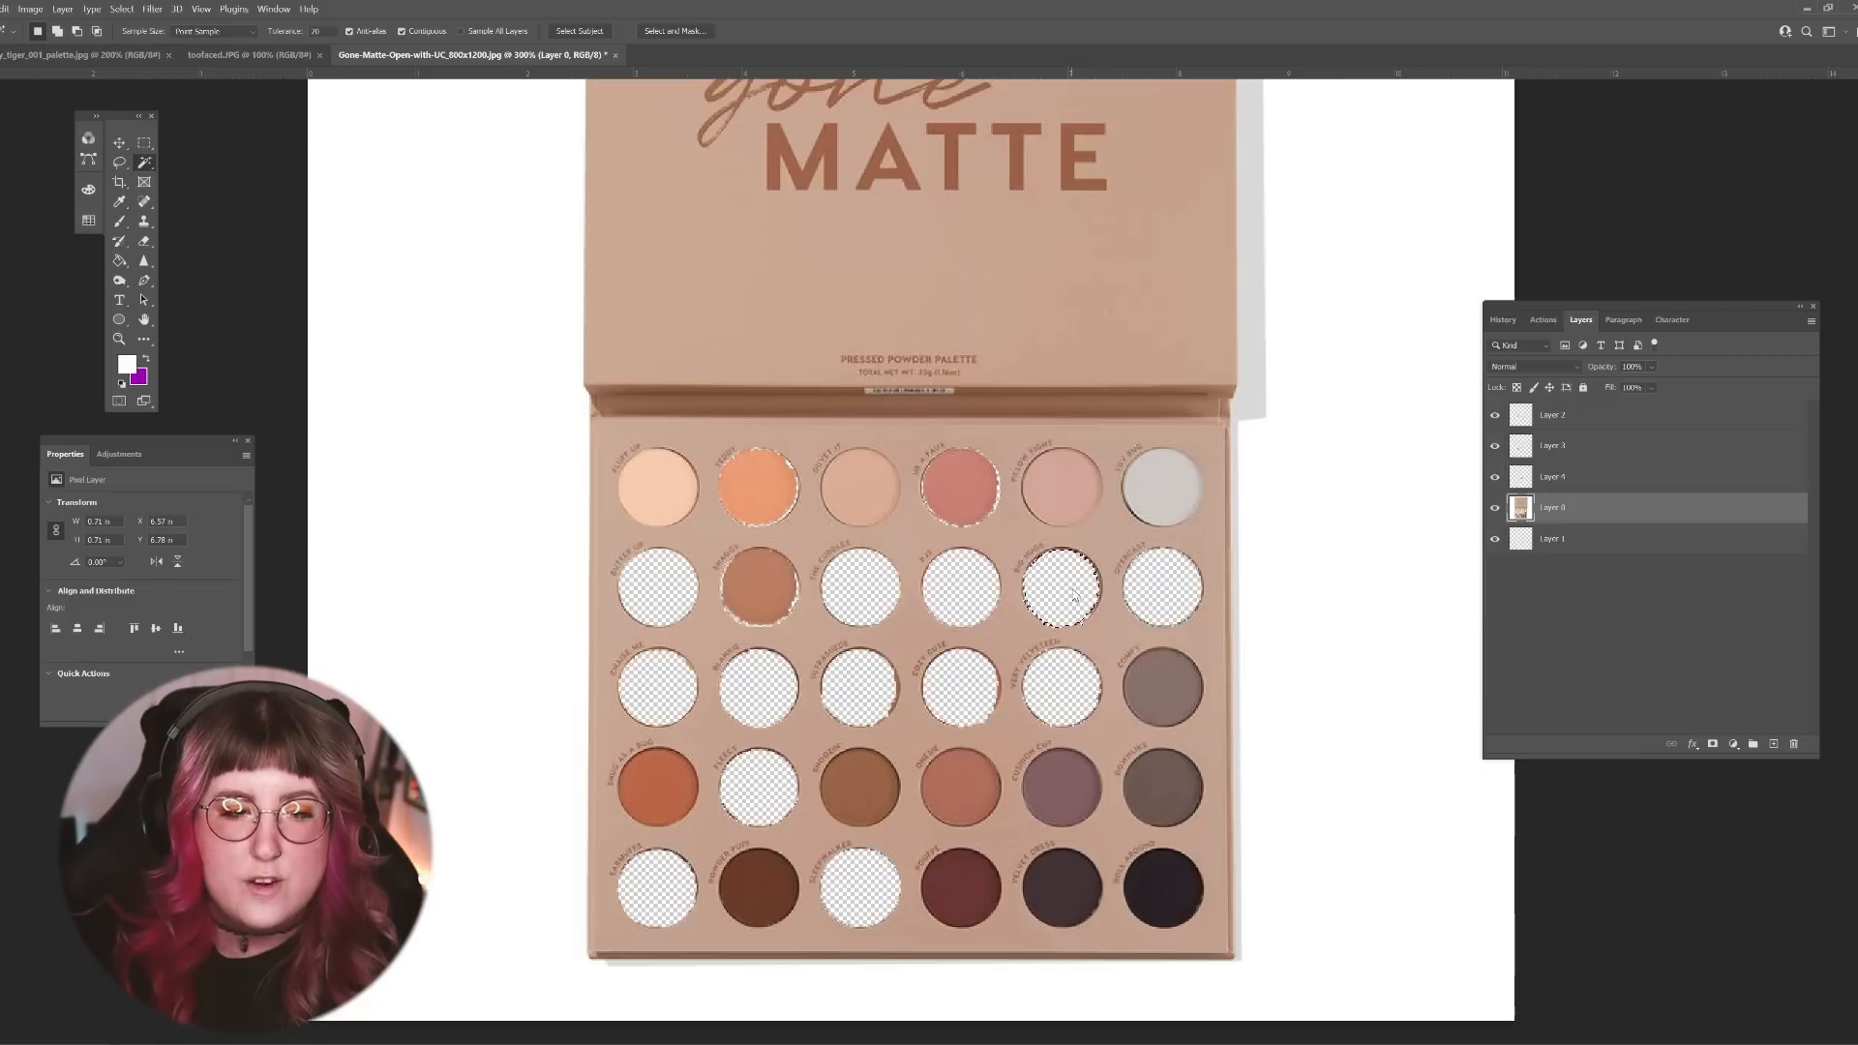
pyautogui.click(1084, 589)
pyautogui.hotkey('ctrl', 'v')
# Step: Cut the sixth shade of the third row from Layer 0 and paste it into the sixth pan of the second row
pyautogui.click(1579, 535)
pyautogui.click(1161, 689)
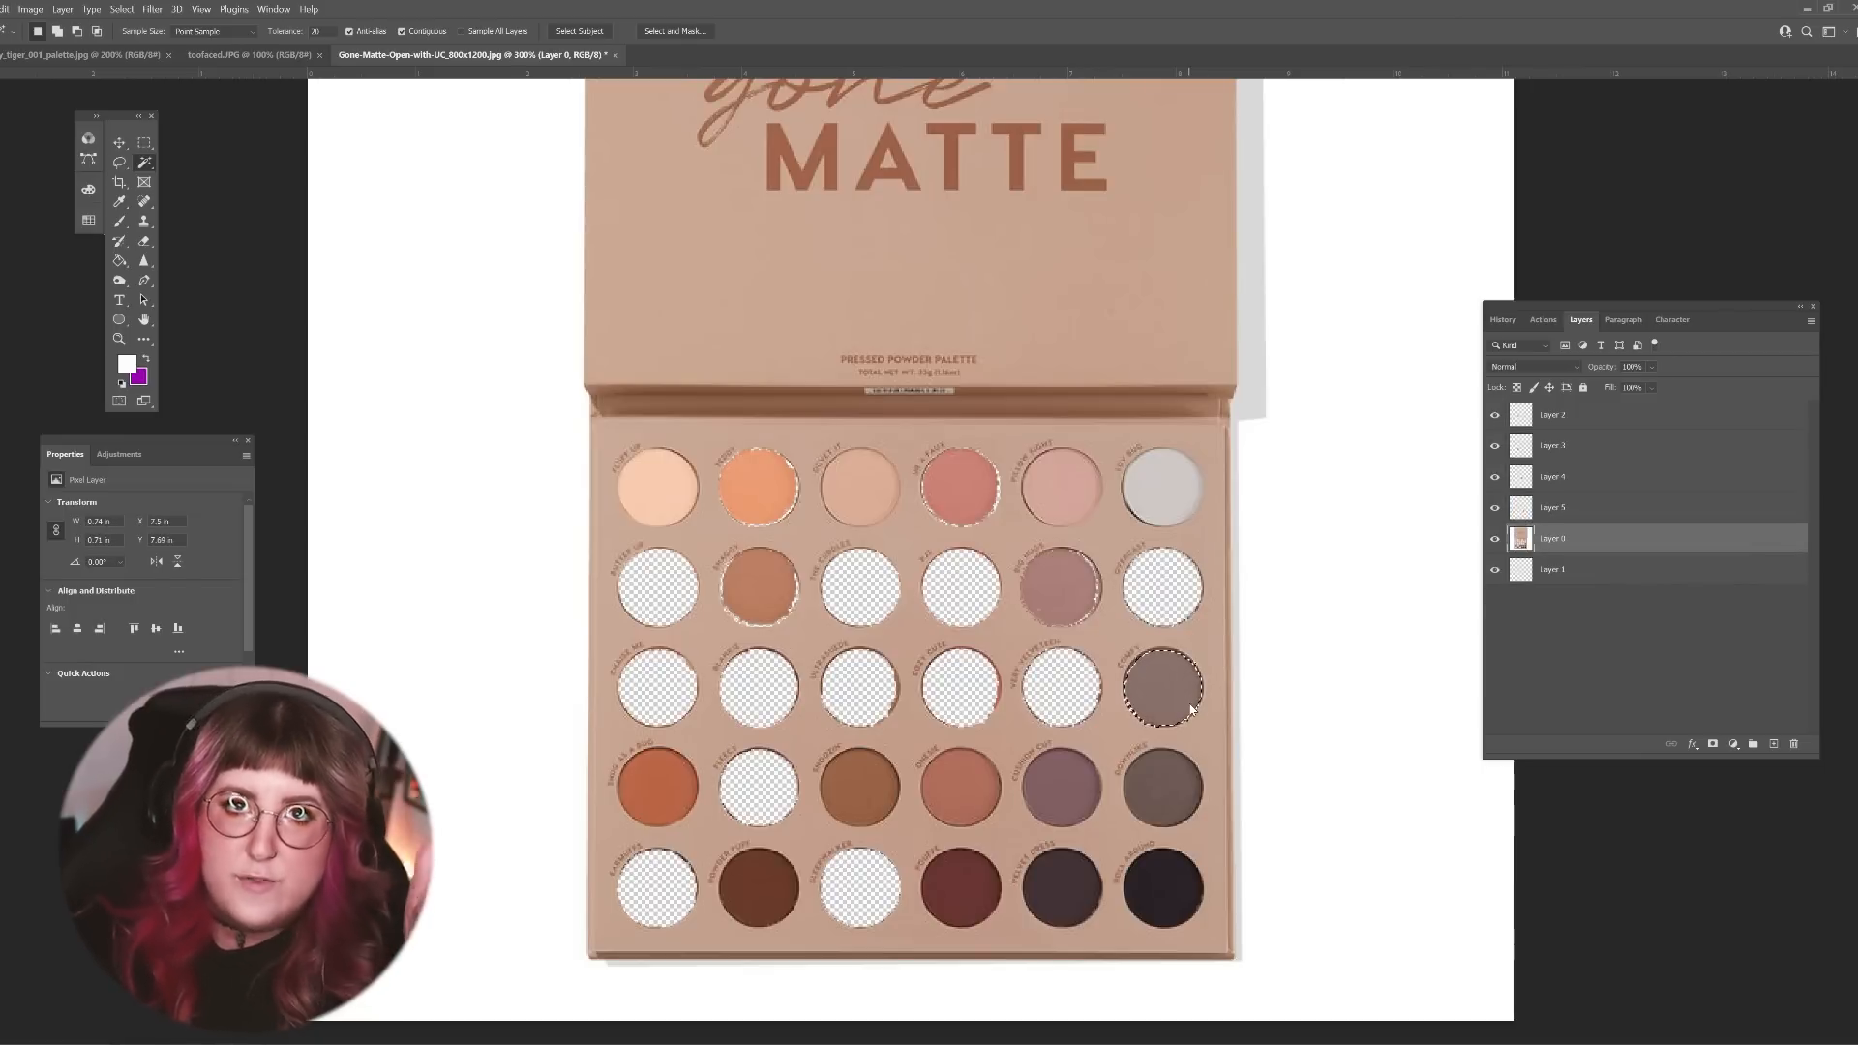
pyautogui.hotkey('ctrl', 'x')
pyautogui.click(1189, 577)
pyautogui.hotkey('ctrl', 'v')
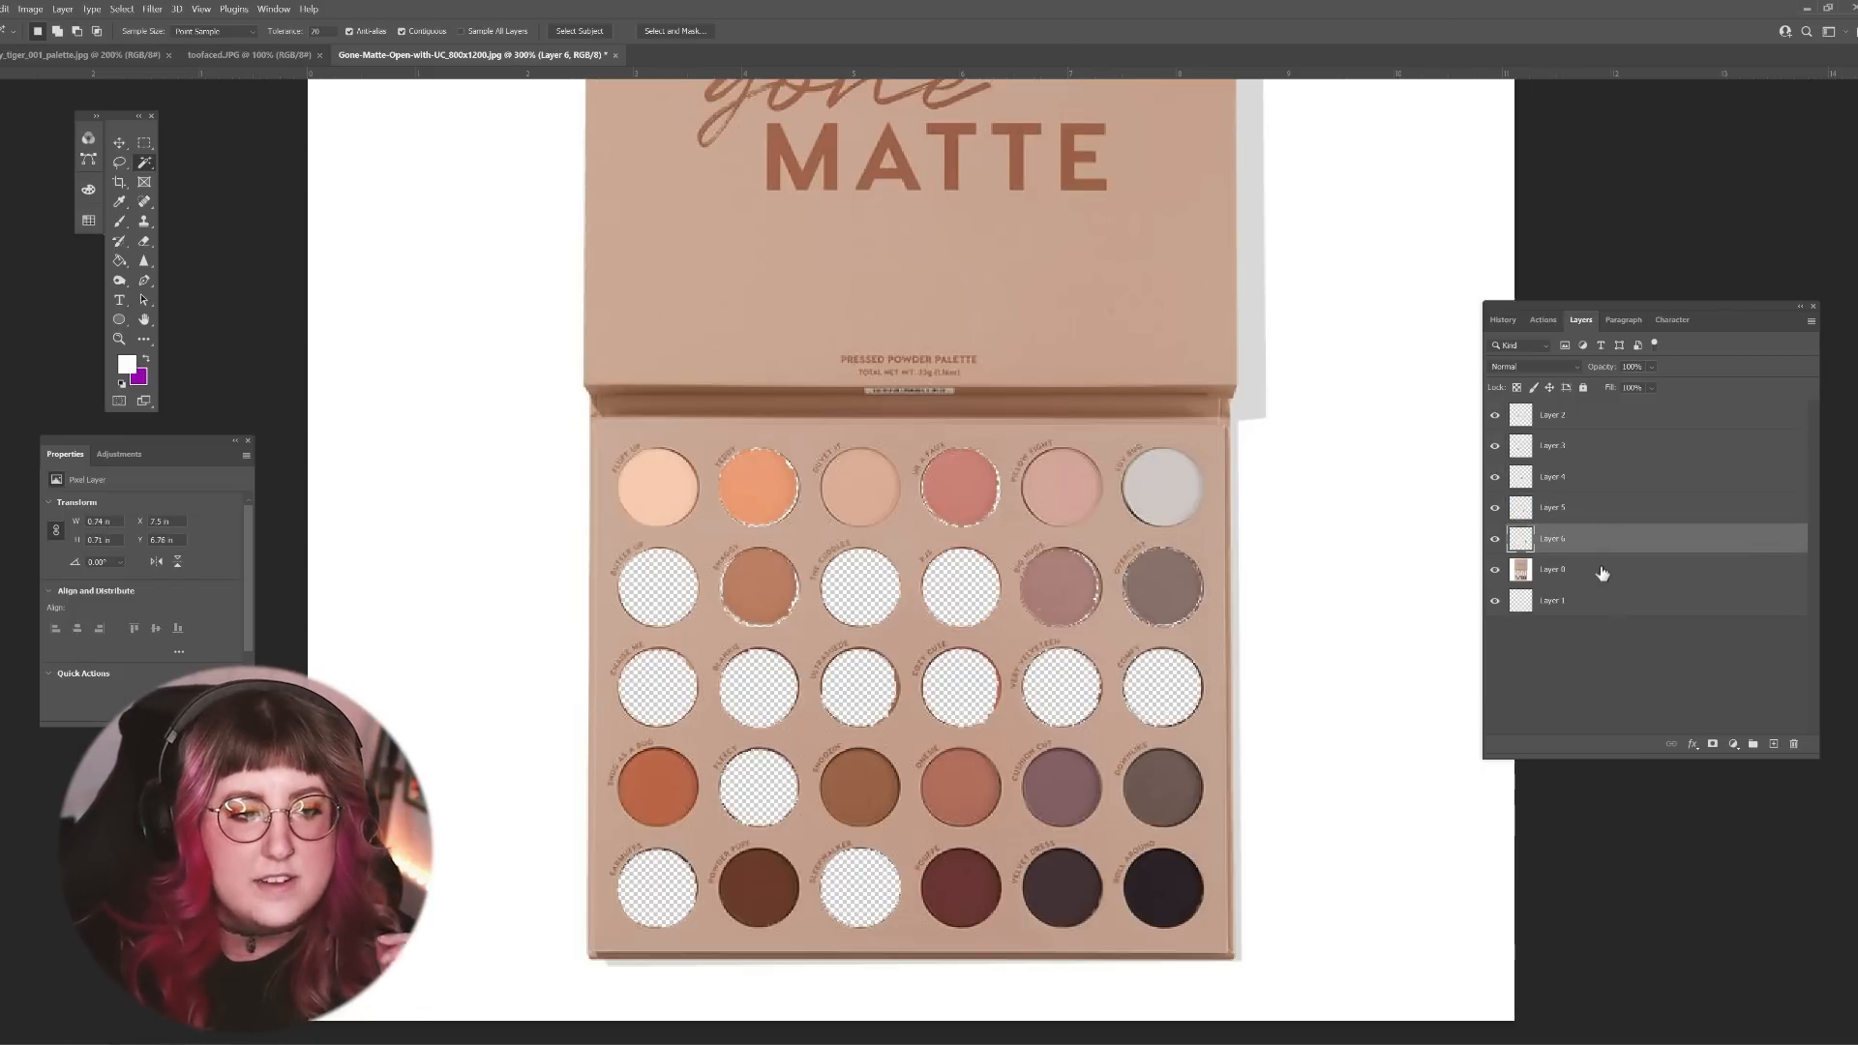
# Step: Cut the burnt-orange first shade of the fourth row from Layer 0 and place it in the first pan of the second row
pyautogui.click(1605, 569)
pyautogui.click(675, 787)
pyautogui.hotkey('ctrl', 'x')
pyautogui.click(663, 600)
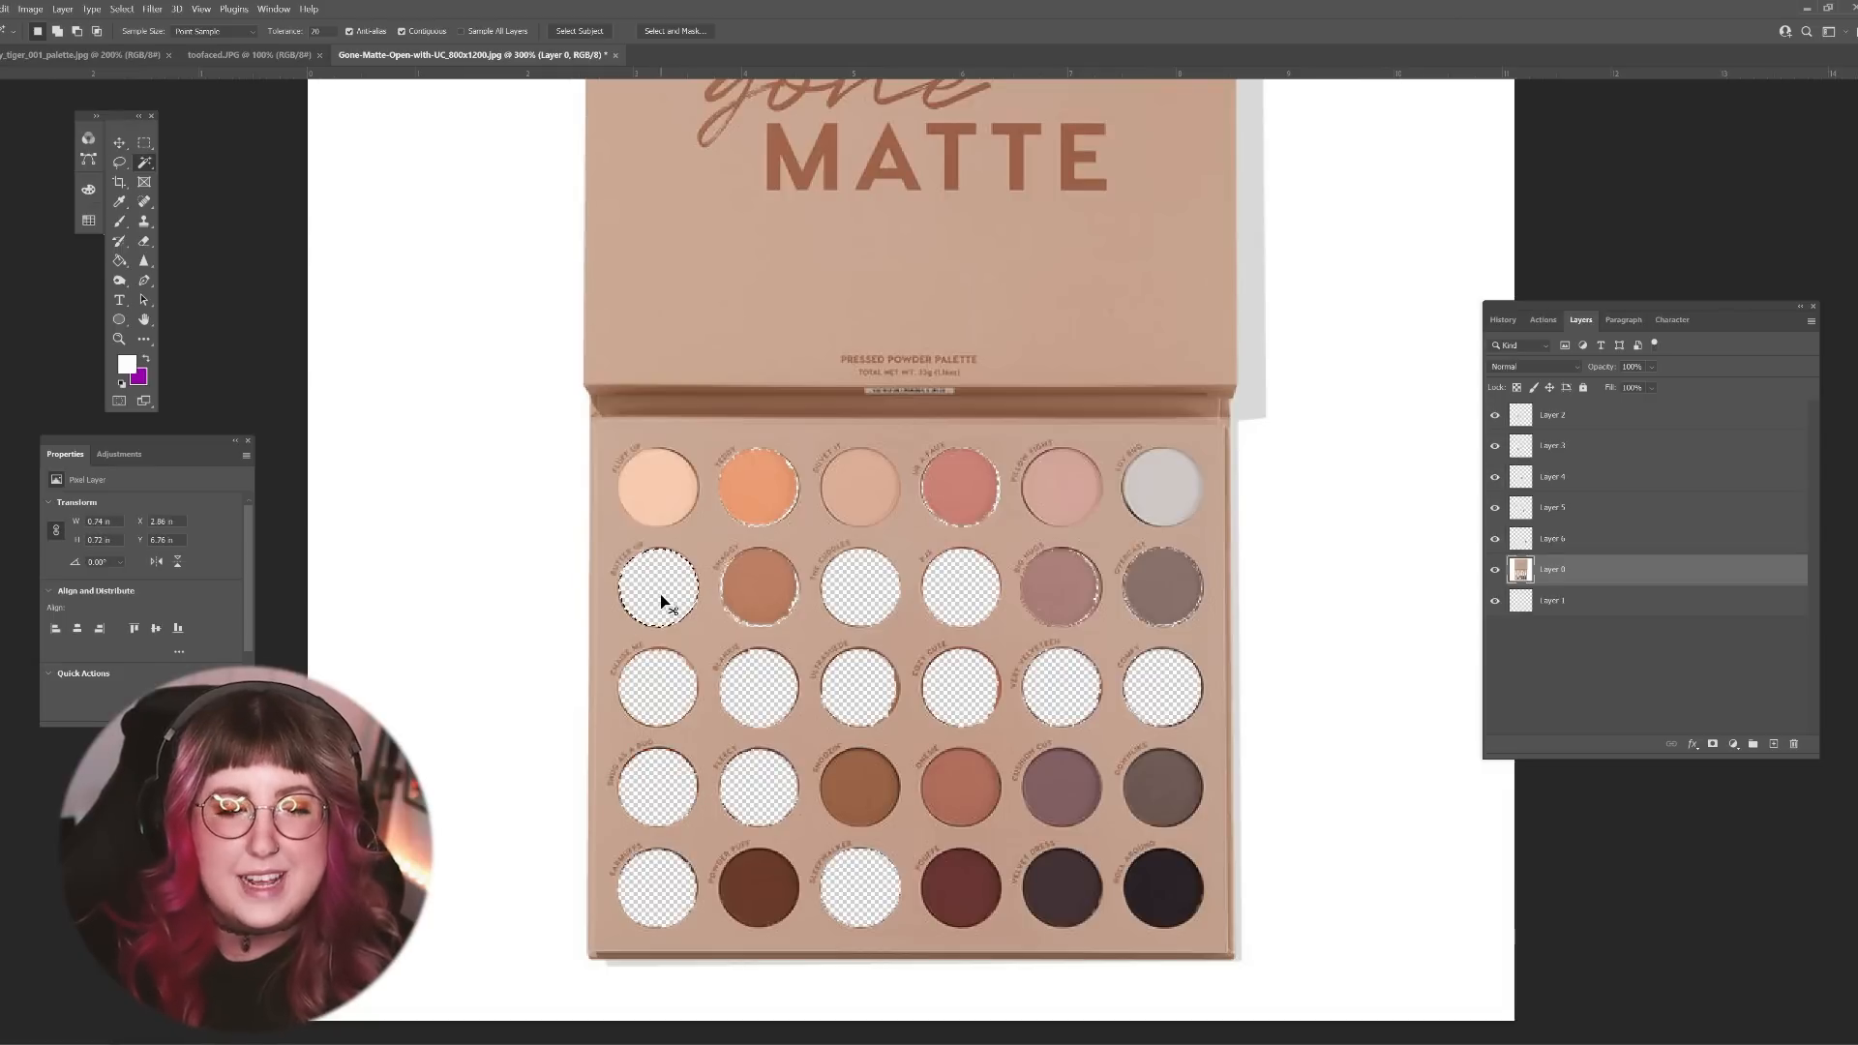
pyautogui.click(676, 678)
pyautogui.hotkey('ctrl', 'v')
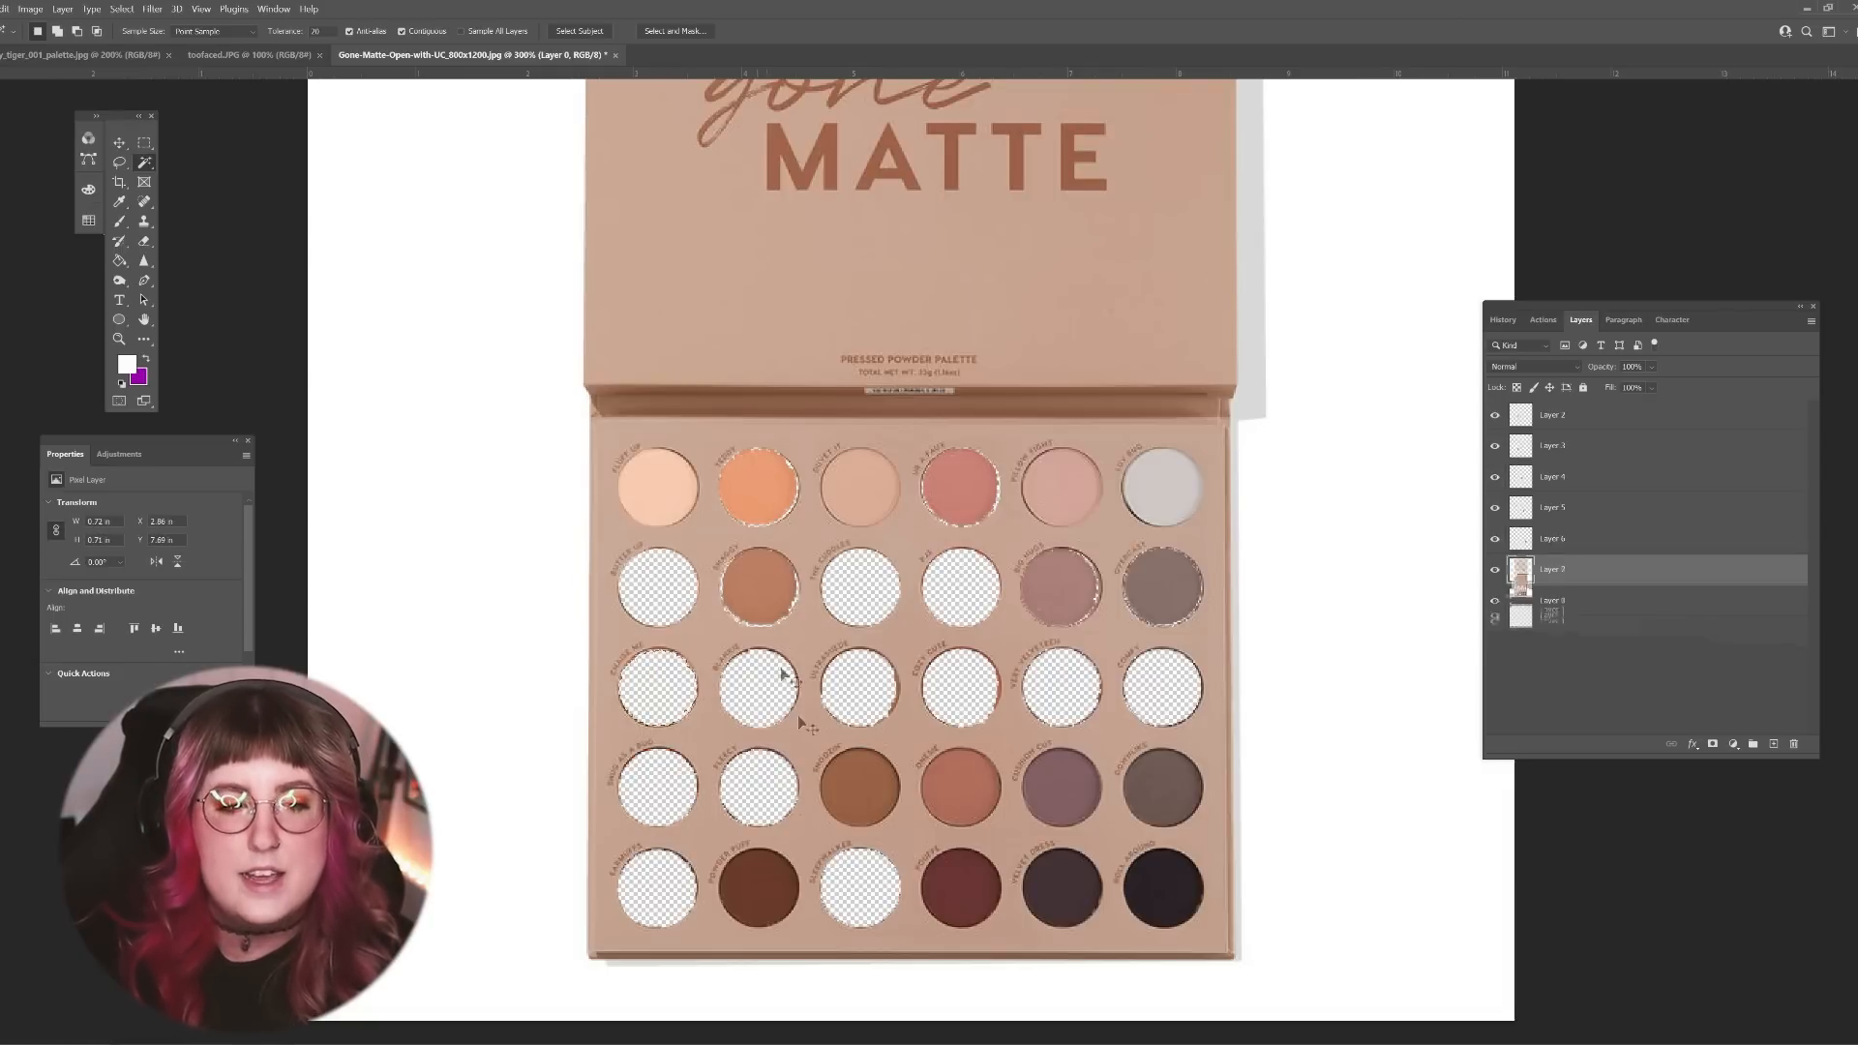
pyautogui.moveTo(670, 664); pyautogui.dragTo(667, 571)
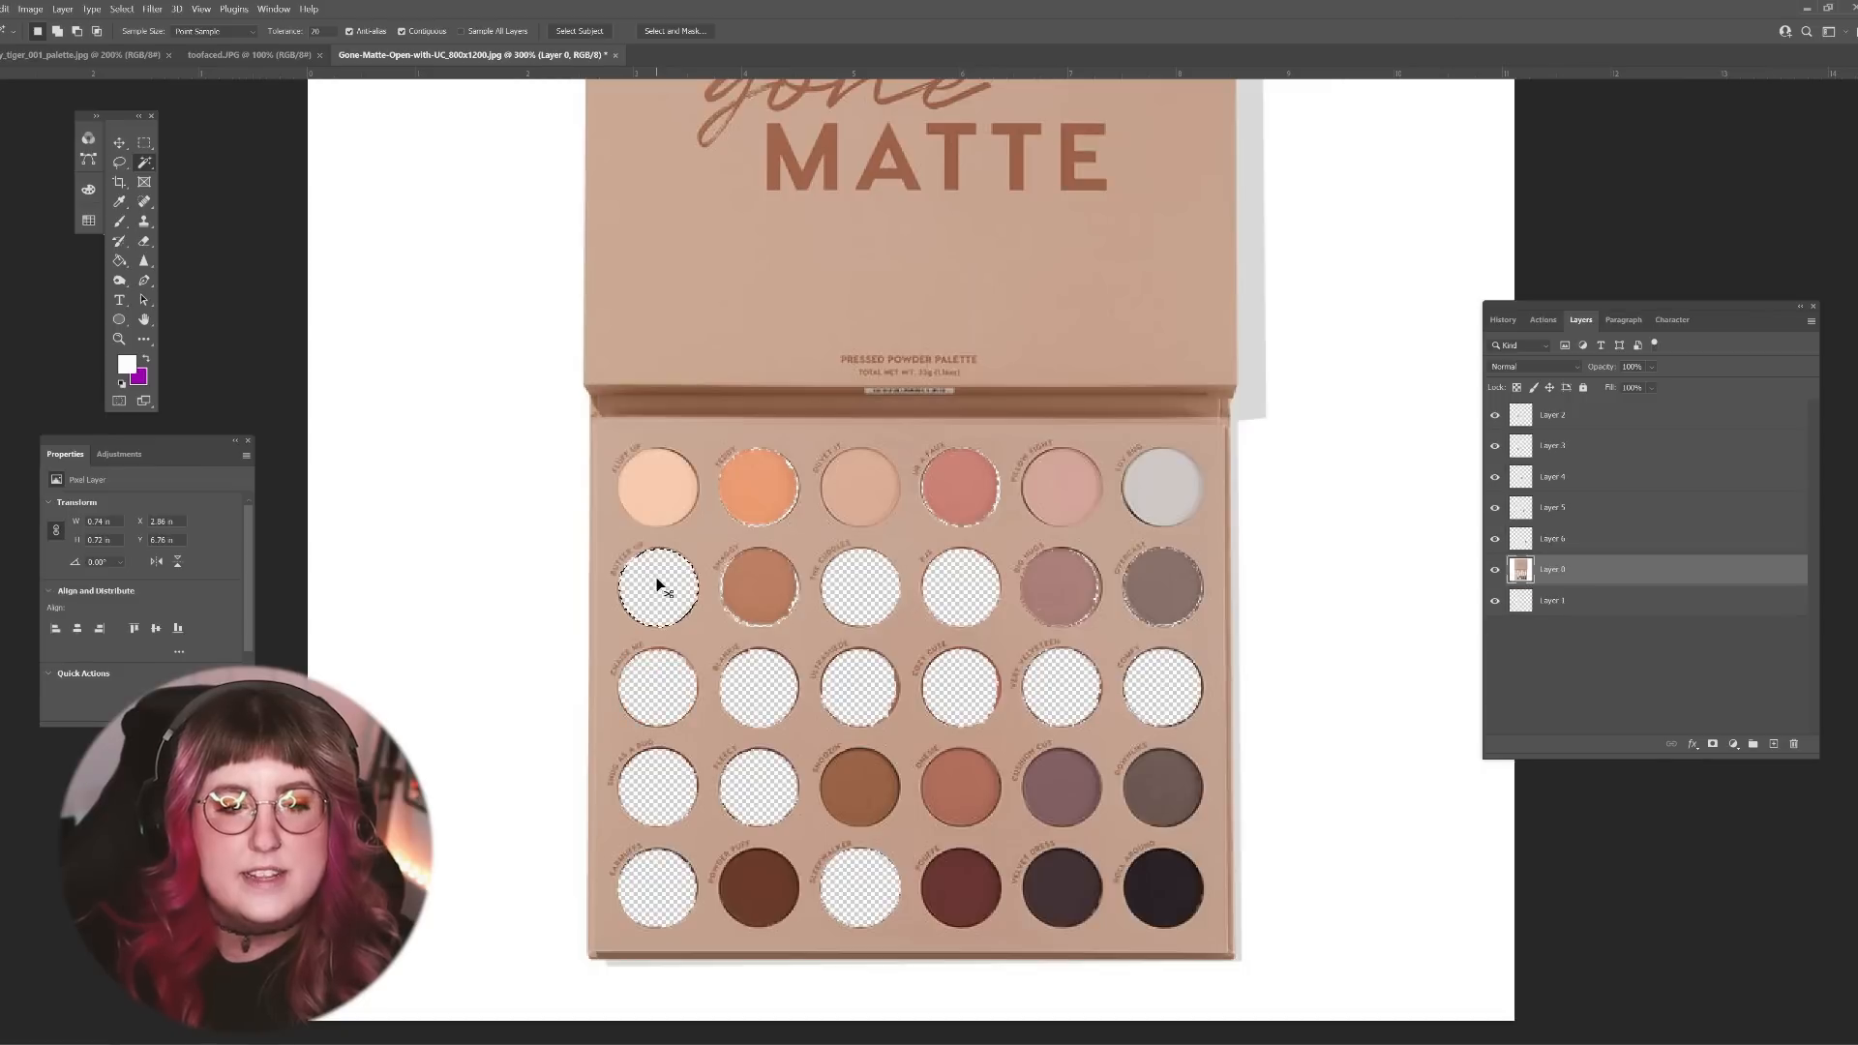
# Step: Cut the brown third shade of the fourth row from Layer 0 and paste it into the third pan of the second row
pyautogui.click(1672, 600)
pyautogui.click(883, 792)
pyautogui.hotkey('ctrl', 'x')
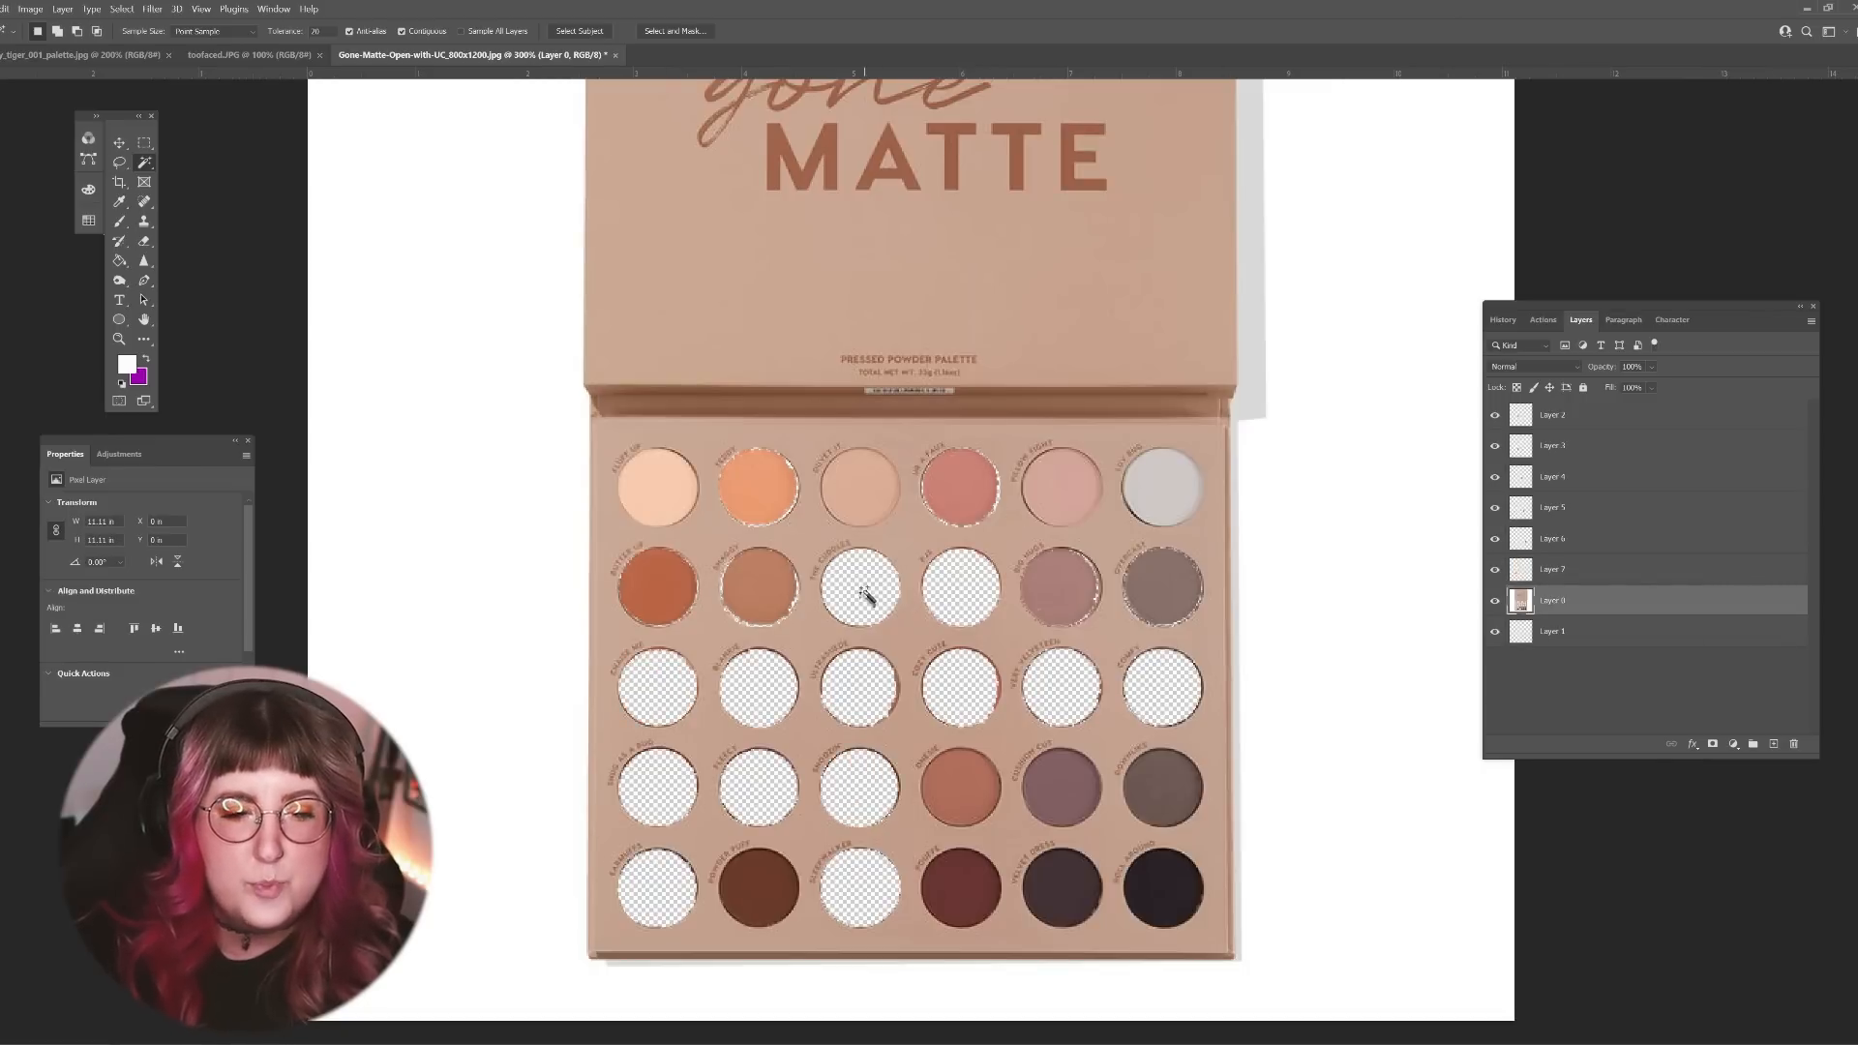
pyautogui.click(863, 590)
pyautogui.hotkey('ctrl', 'v')
# Step: Cut the fourth shade of the fourth row from Layer 0 and paste it into the fourth pan of the second row
pyautogui.click(1575, 634)
pyautogui.click(962, 786)
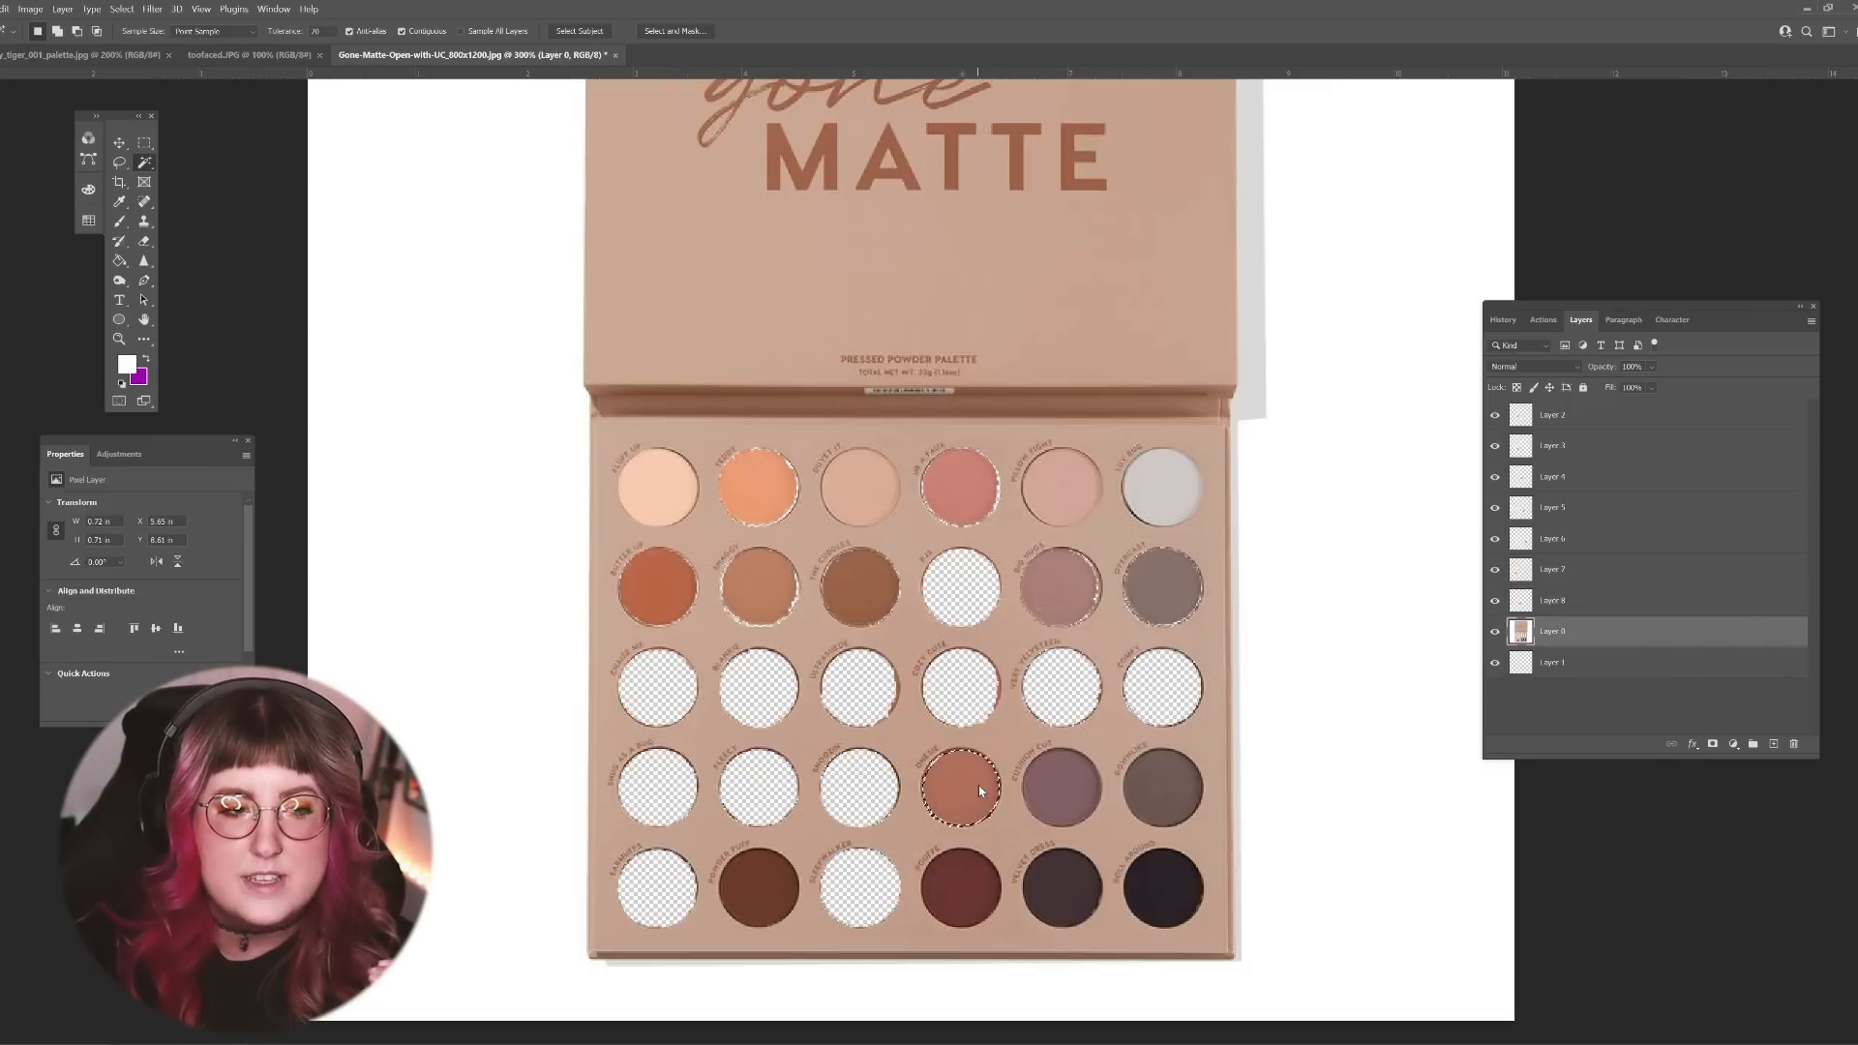
pyautogui.hotkey('ctrl', 'x')
pyautogui.click(962, 586)
pyautogui.hotkey('ctrl', 'v')
# Step: Cut the purple fifth shade of the fourth row from Layer 0 and paste it into the fifth pan of the third row
pyautogui.click(1572, 665)
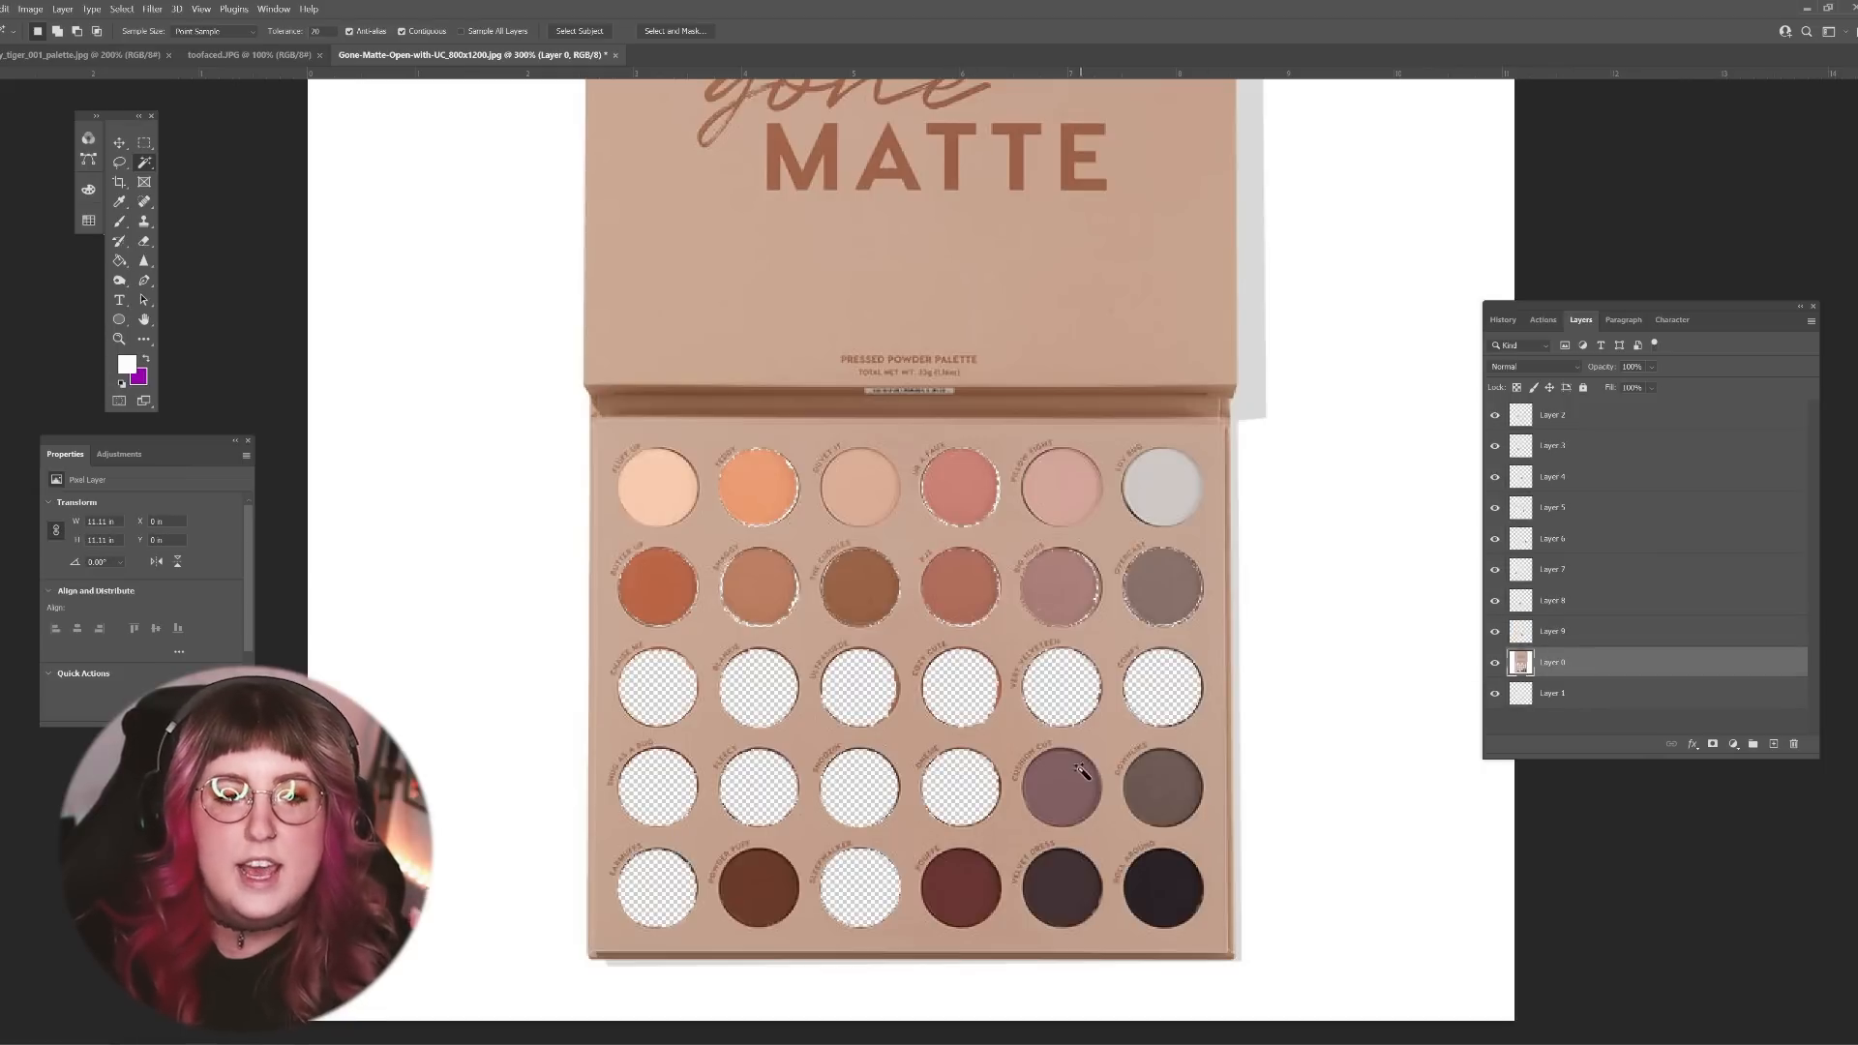
pyautogui.click(1074, 783)
pyautogui.hotkey('ctrl', 'x')
pyautogui.click(1081, 682)
pyautogui.hotkey('ctrl', 'v')
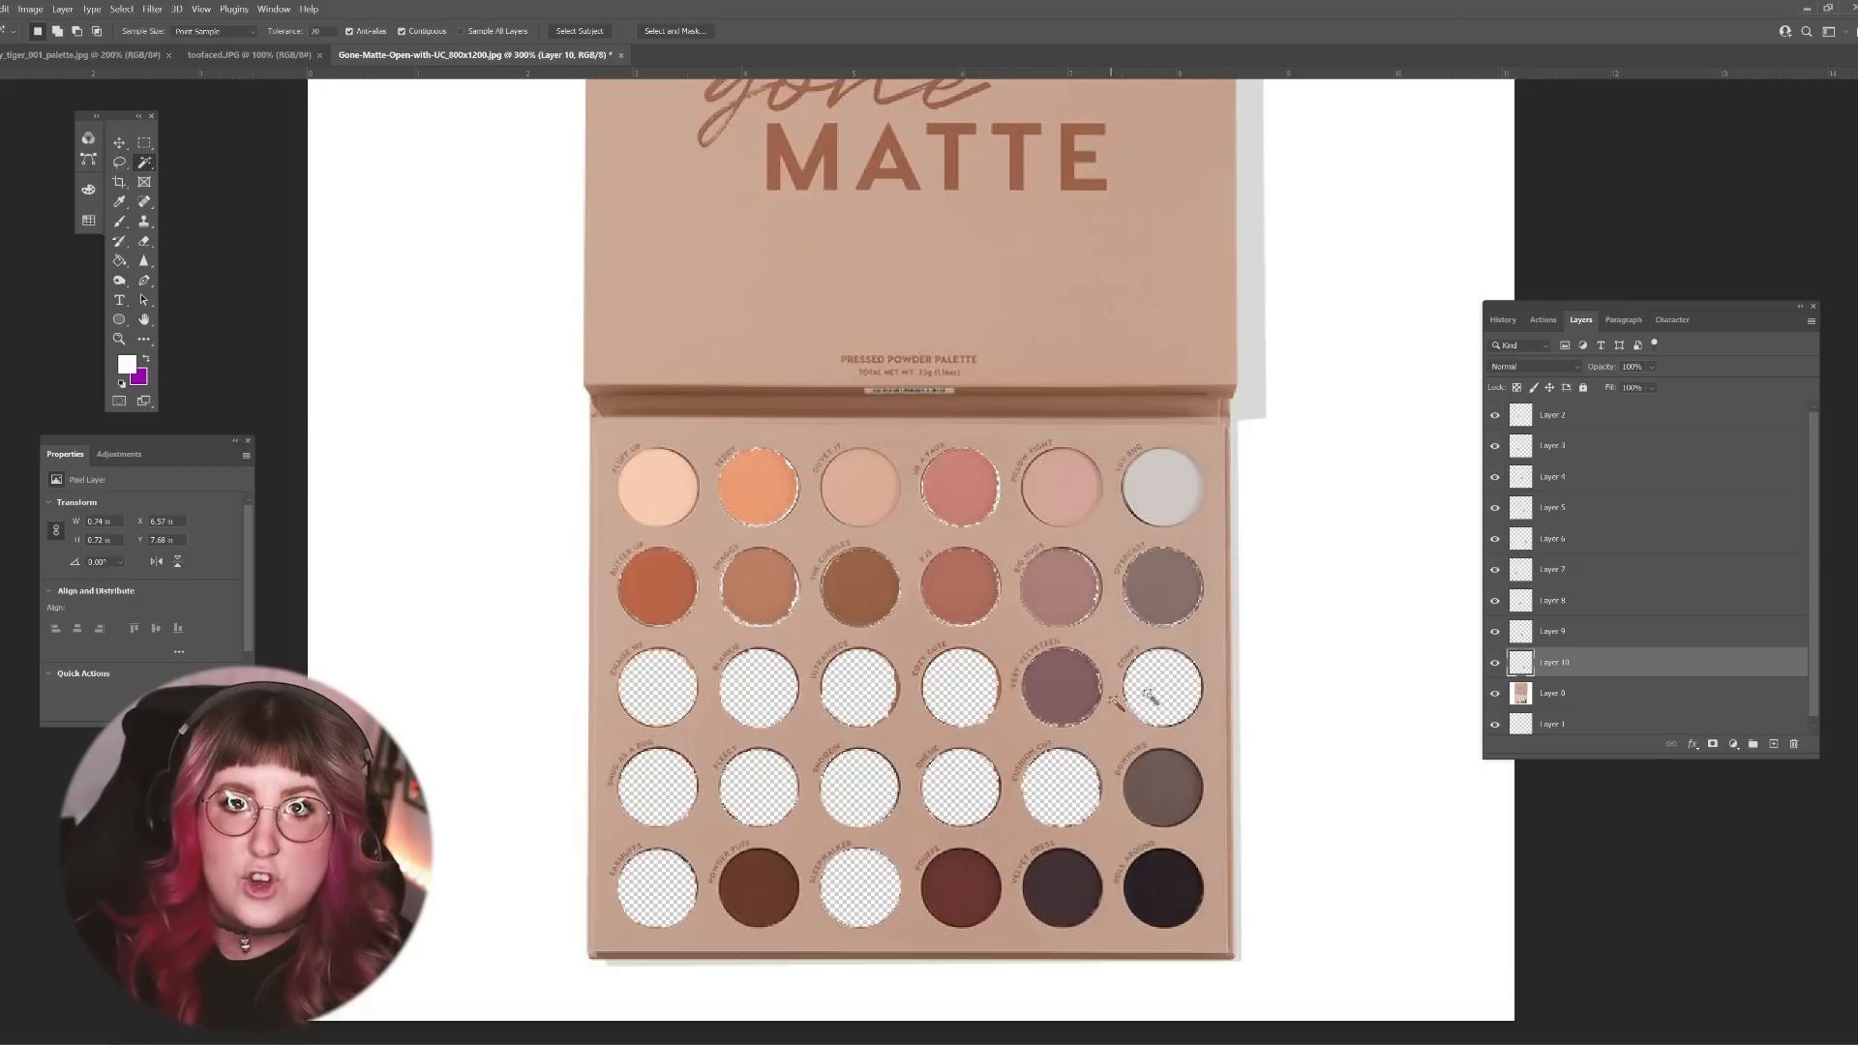
# Step: Cut the sixth shade of the fourth row from Layer 0 and paste it into the fourth pan of the third row
pyautogui.click(1553, 693)
pyautogui.click(1166, 786)
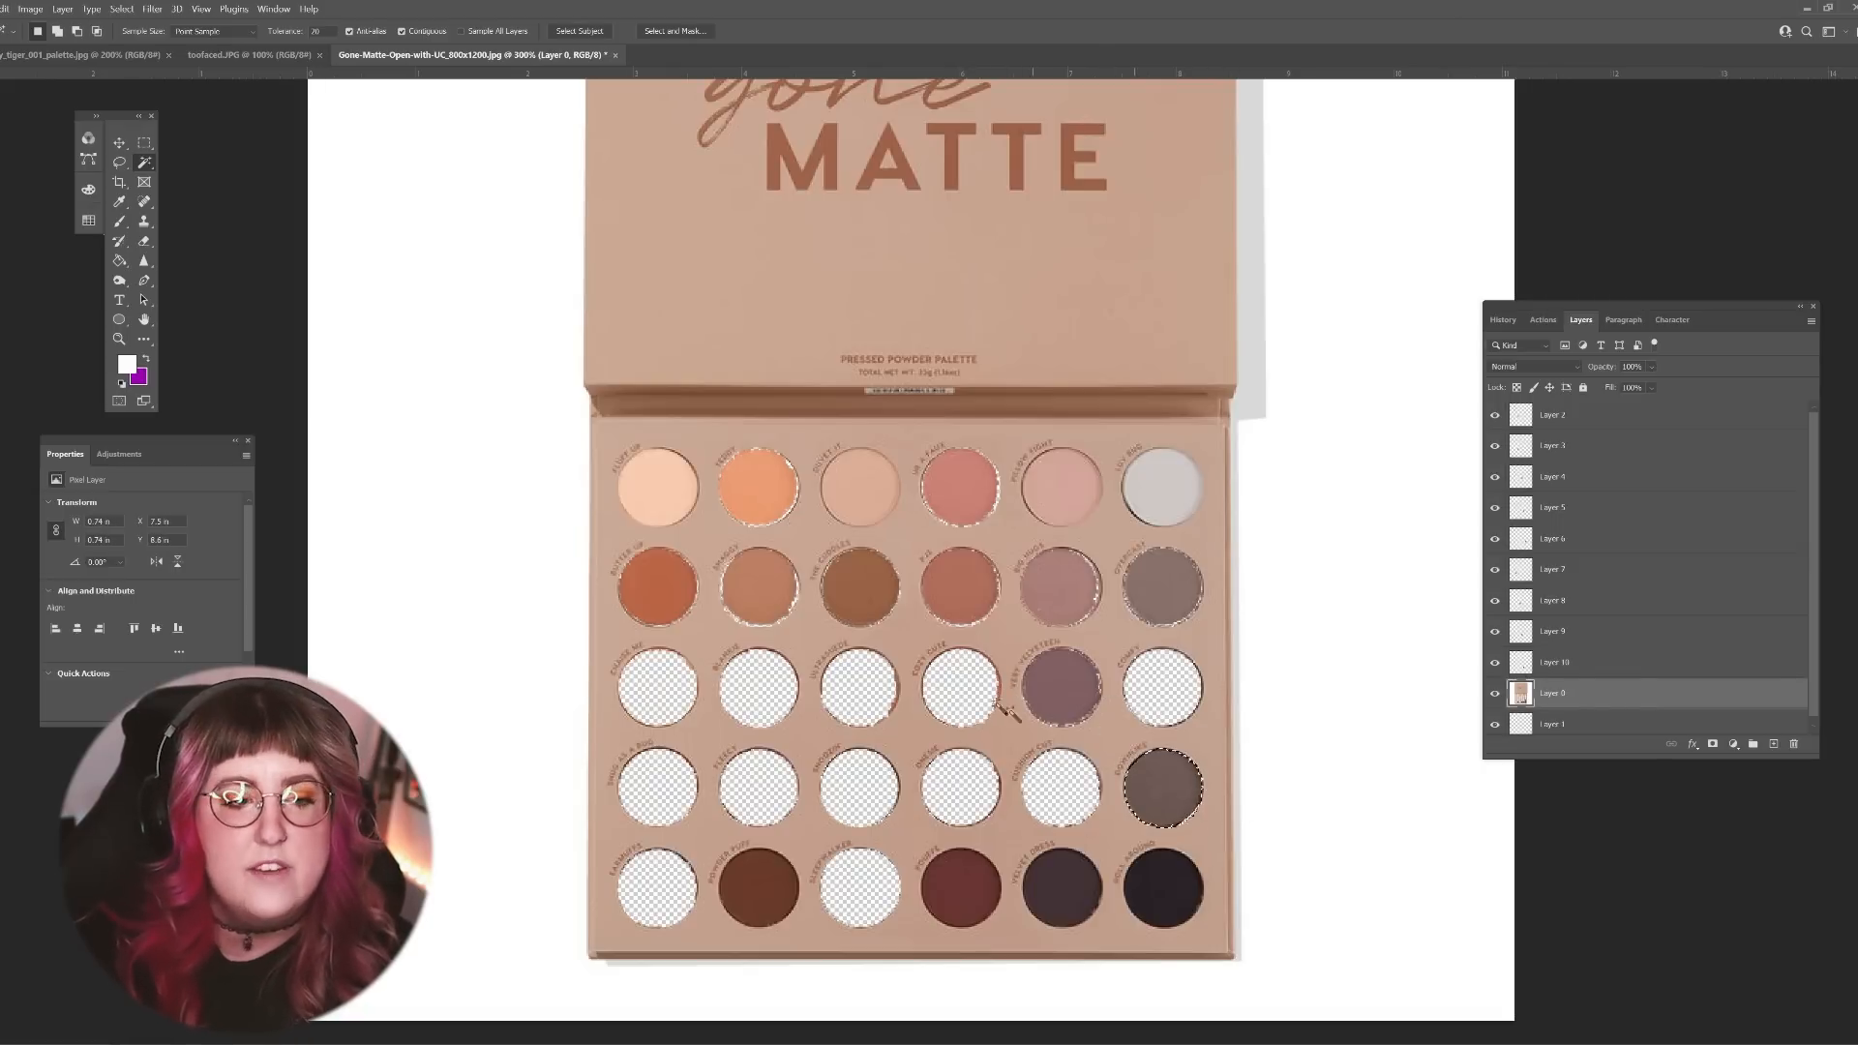
pyautogui.hotkey('ctrl', 'x')
pyautogui.click(962, 688)
pyautogui.hotkey('ctrl', 'v')
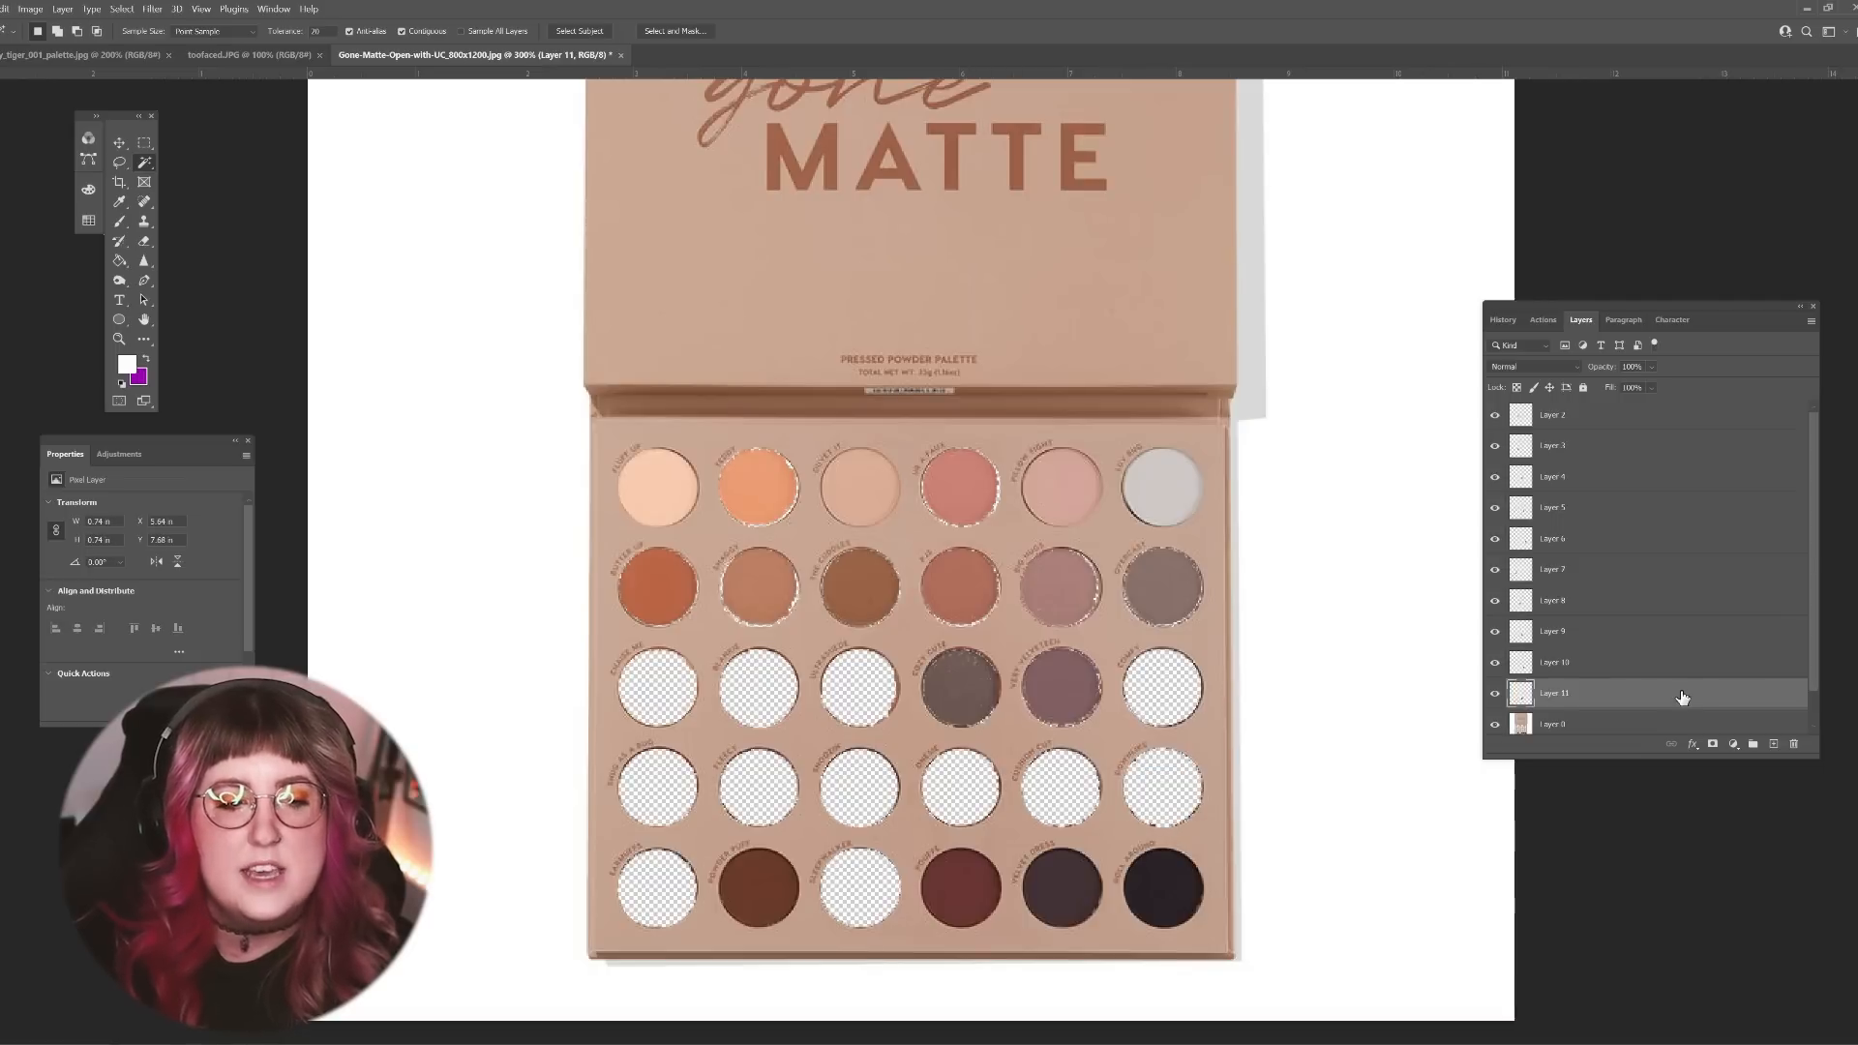
# Step: Cut the brown second shade of the fifth row from Layer 0 and paste it into the first pan of the third row
pyautogui.click(1630, 668)
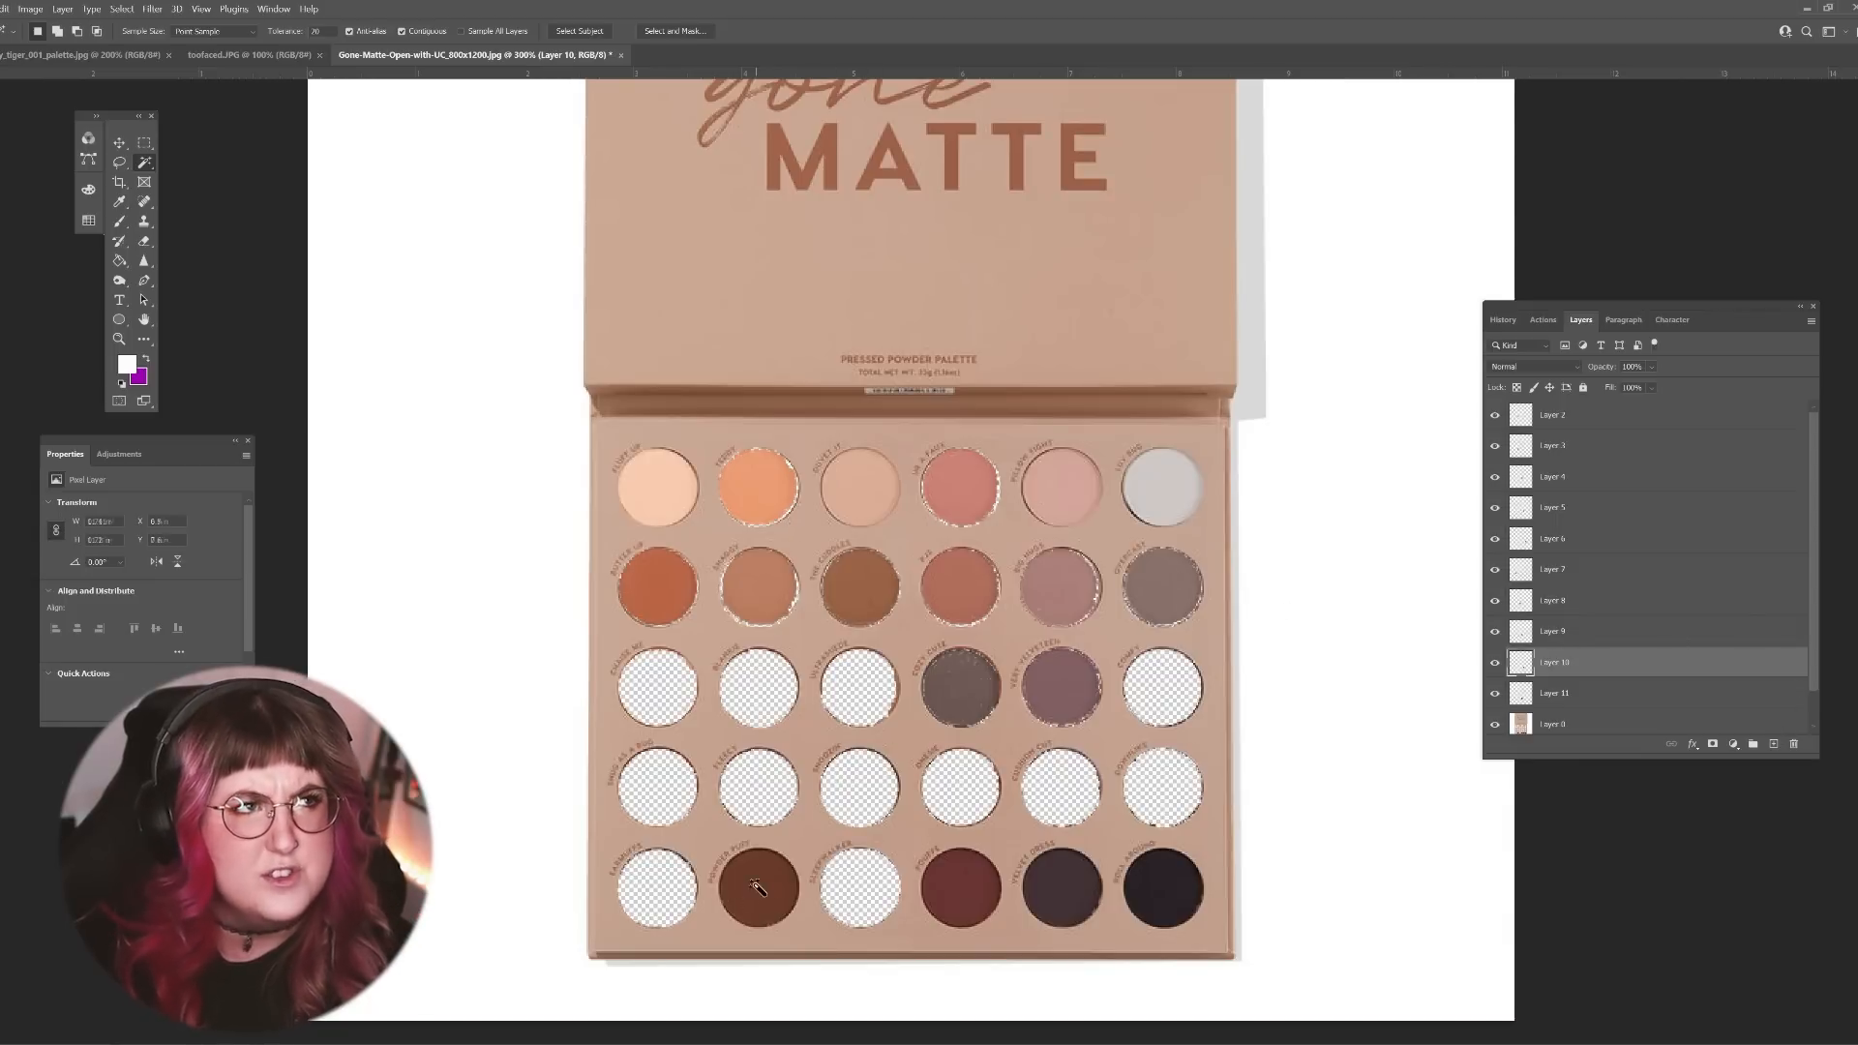
pyautogui.click(1567, 724)
pyautogui.click(770, 887)
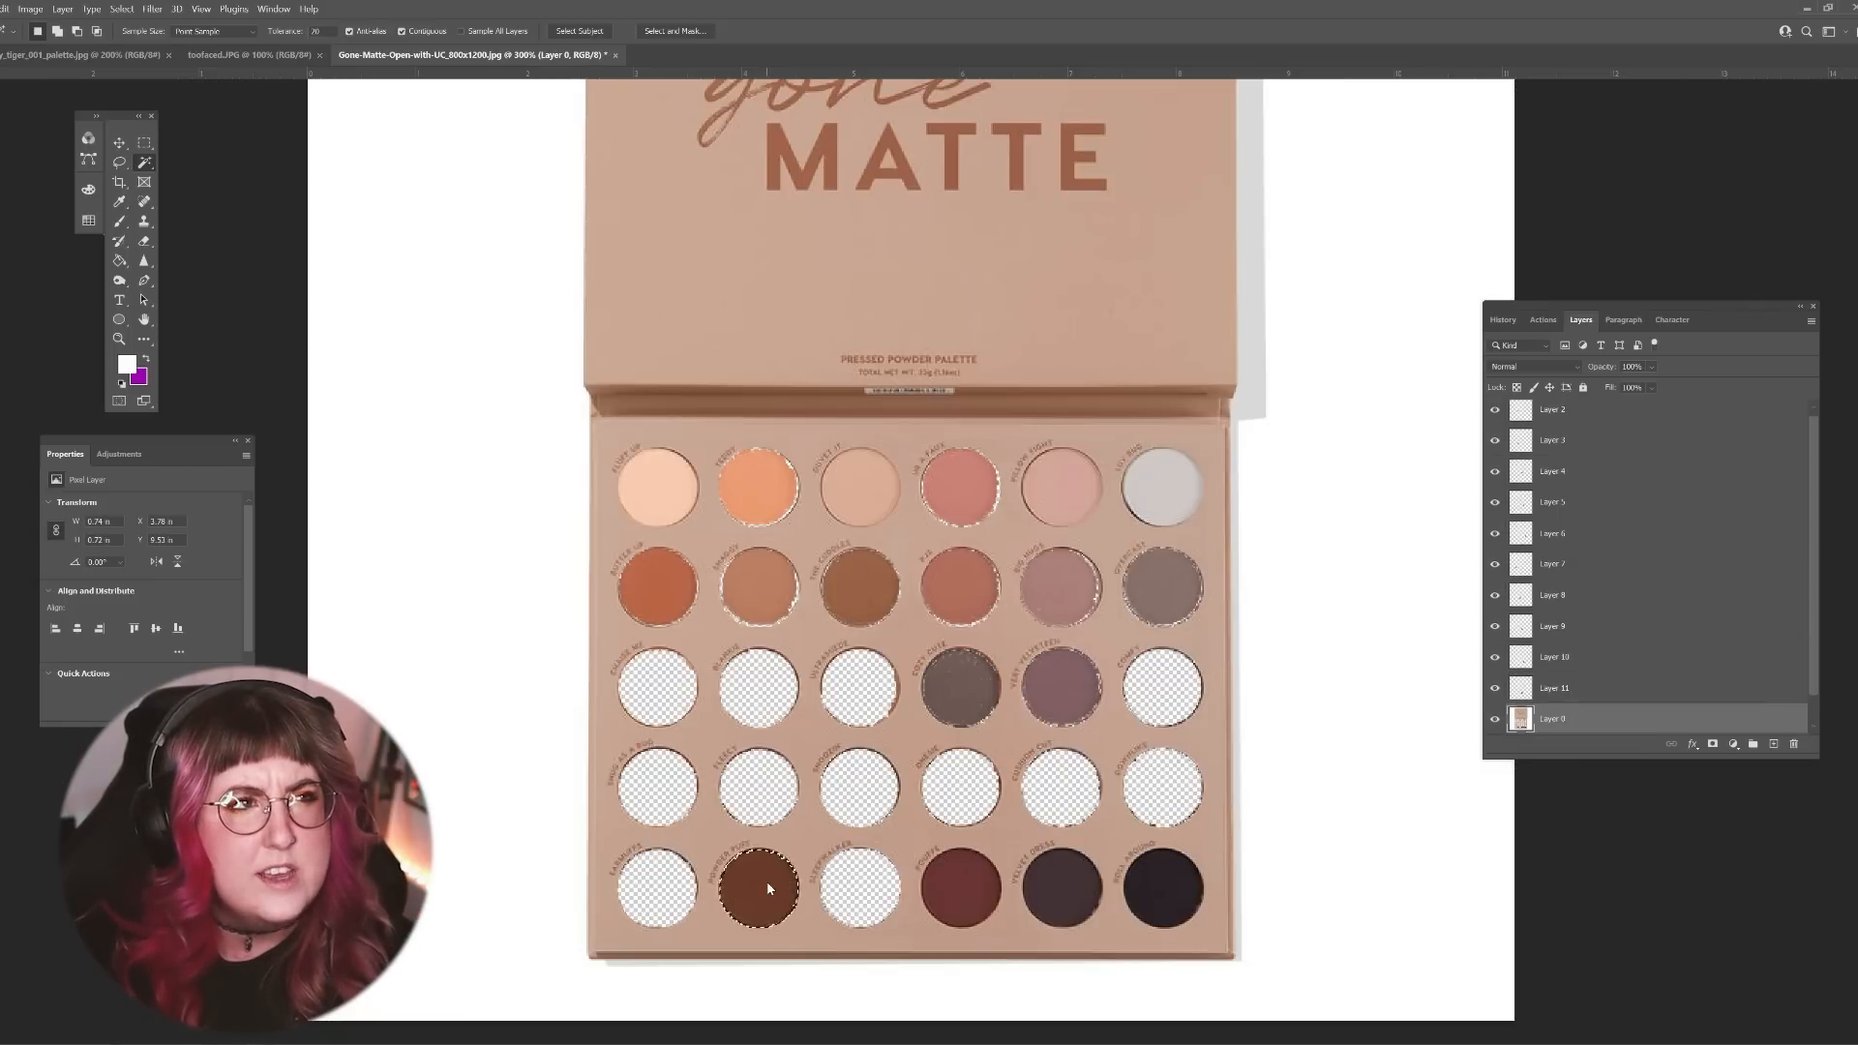
pyautogui.hotkey('ctrl', 'x')
pyautogui.click(653, 684)
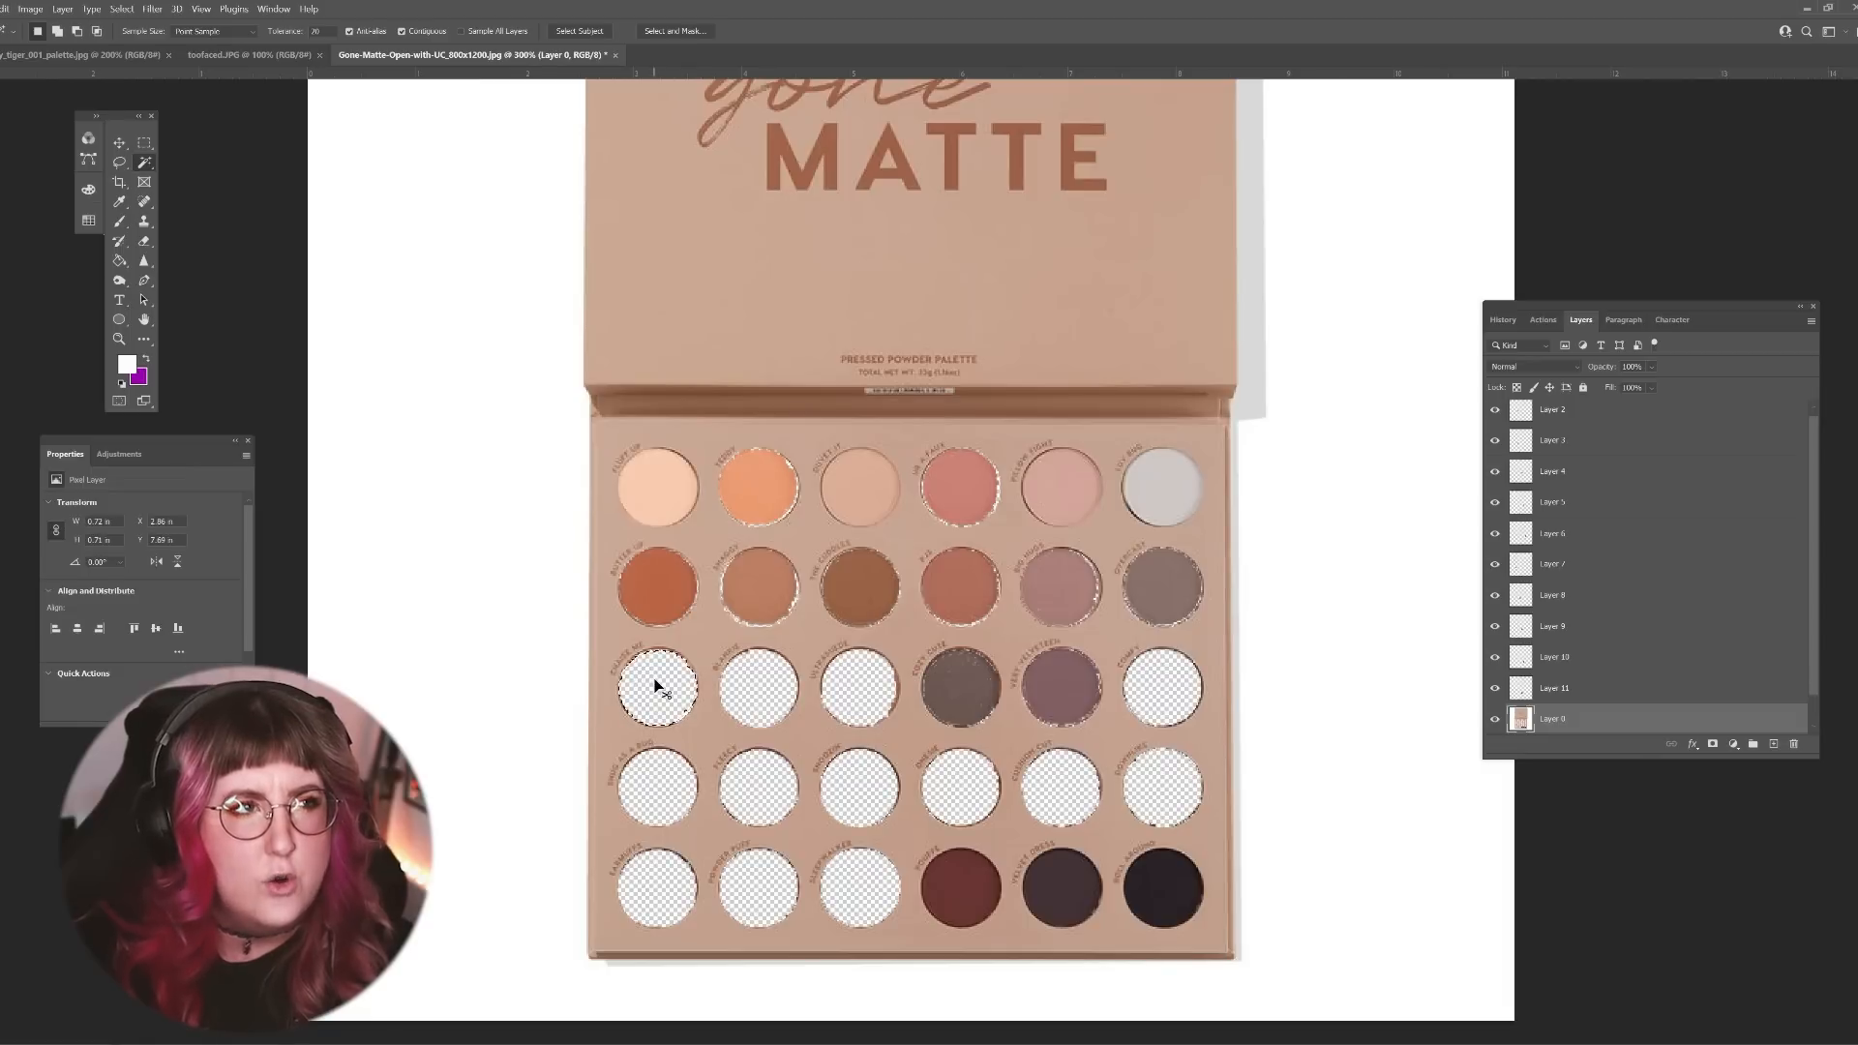
pyautogui.hotkey('ctrl', 'v')
# Step: Cut the black sixth shade of the fifth row from Layer 0 and paste it into the sixth pan of the third row
pyautogui.click(1645, 689)
pyautogui.click(1181, 909)
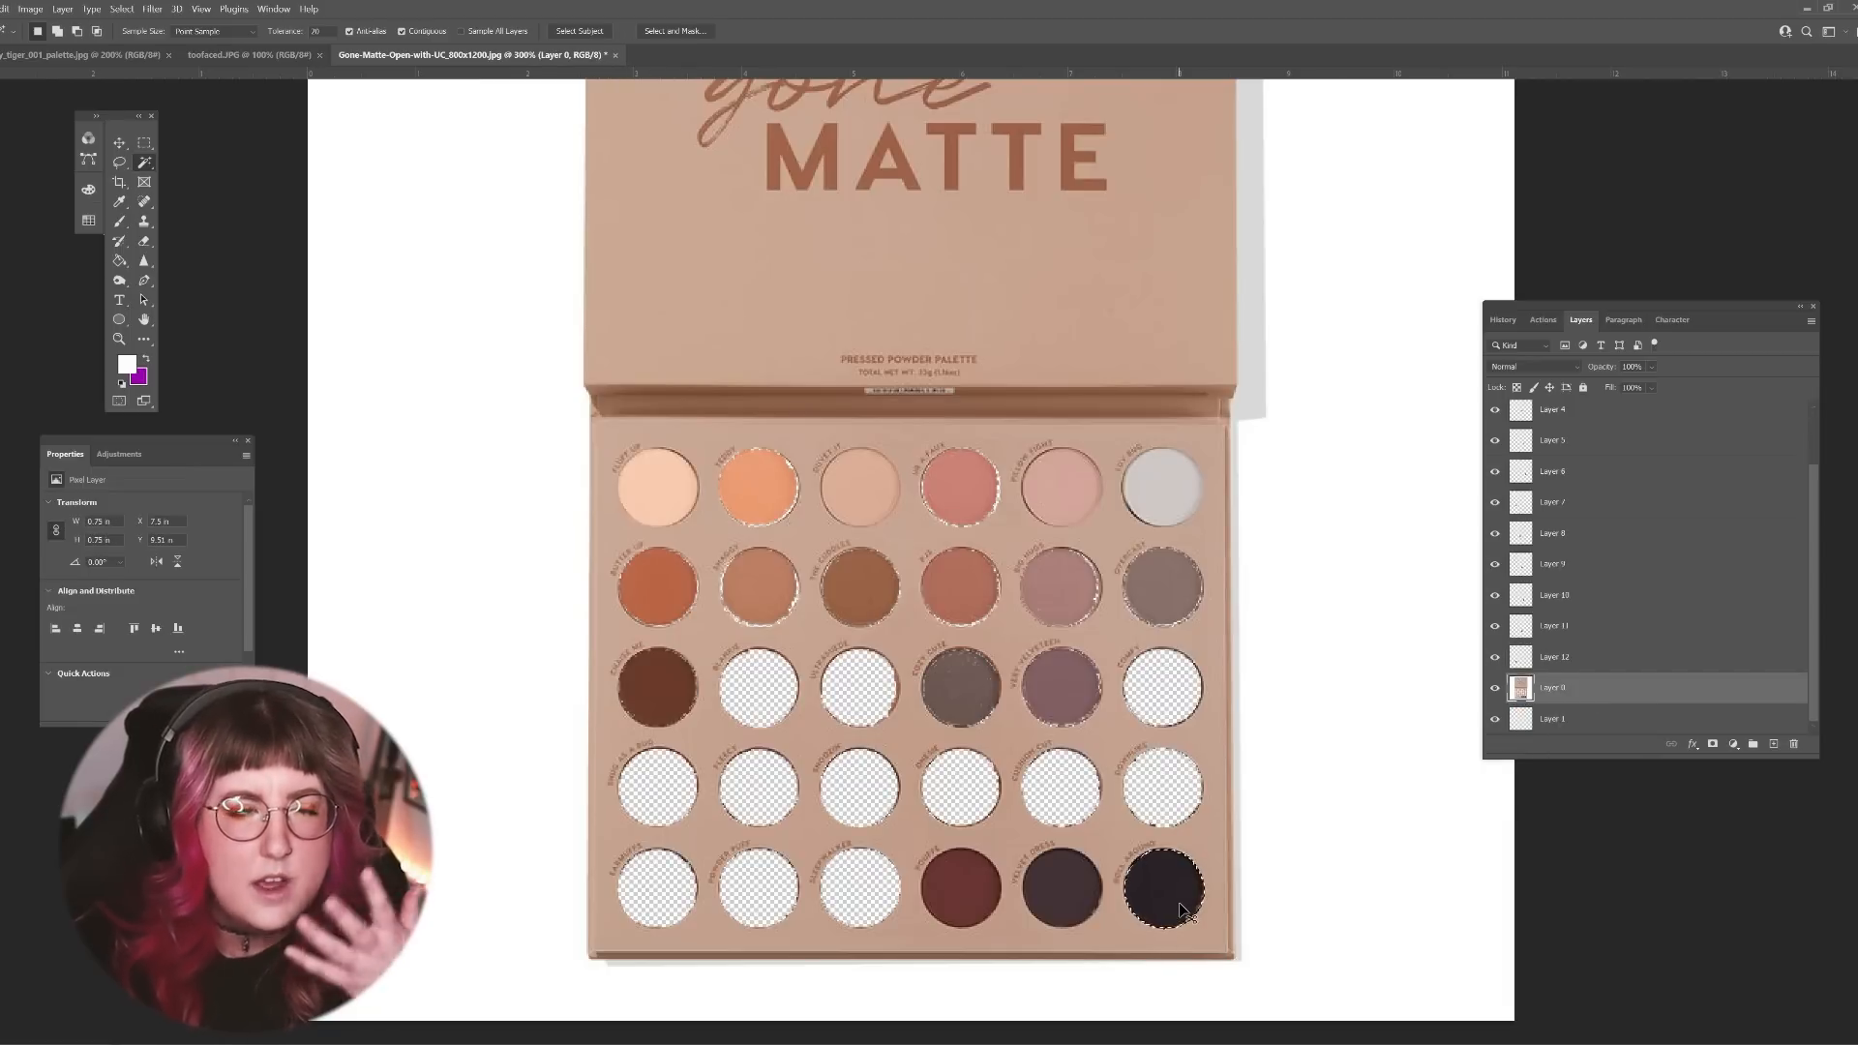
pyautogui.hotkey('ctrl', 'x')
pyautogui.click(1161, 684)
pyautogui.hotkey('ctrl', 'v')
# Step: Cut the dark red fourth shade of the fifth row from Layer 0 and paste it into the second pan of the third row
pyautogui.click(1645, 718)
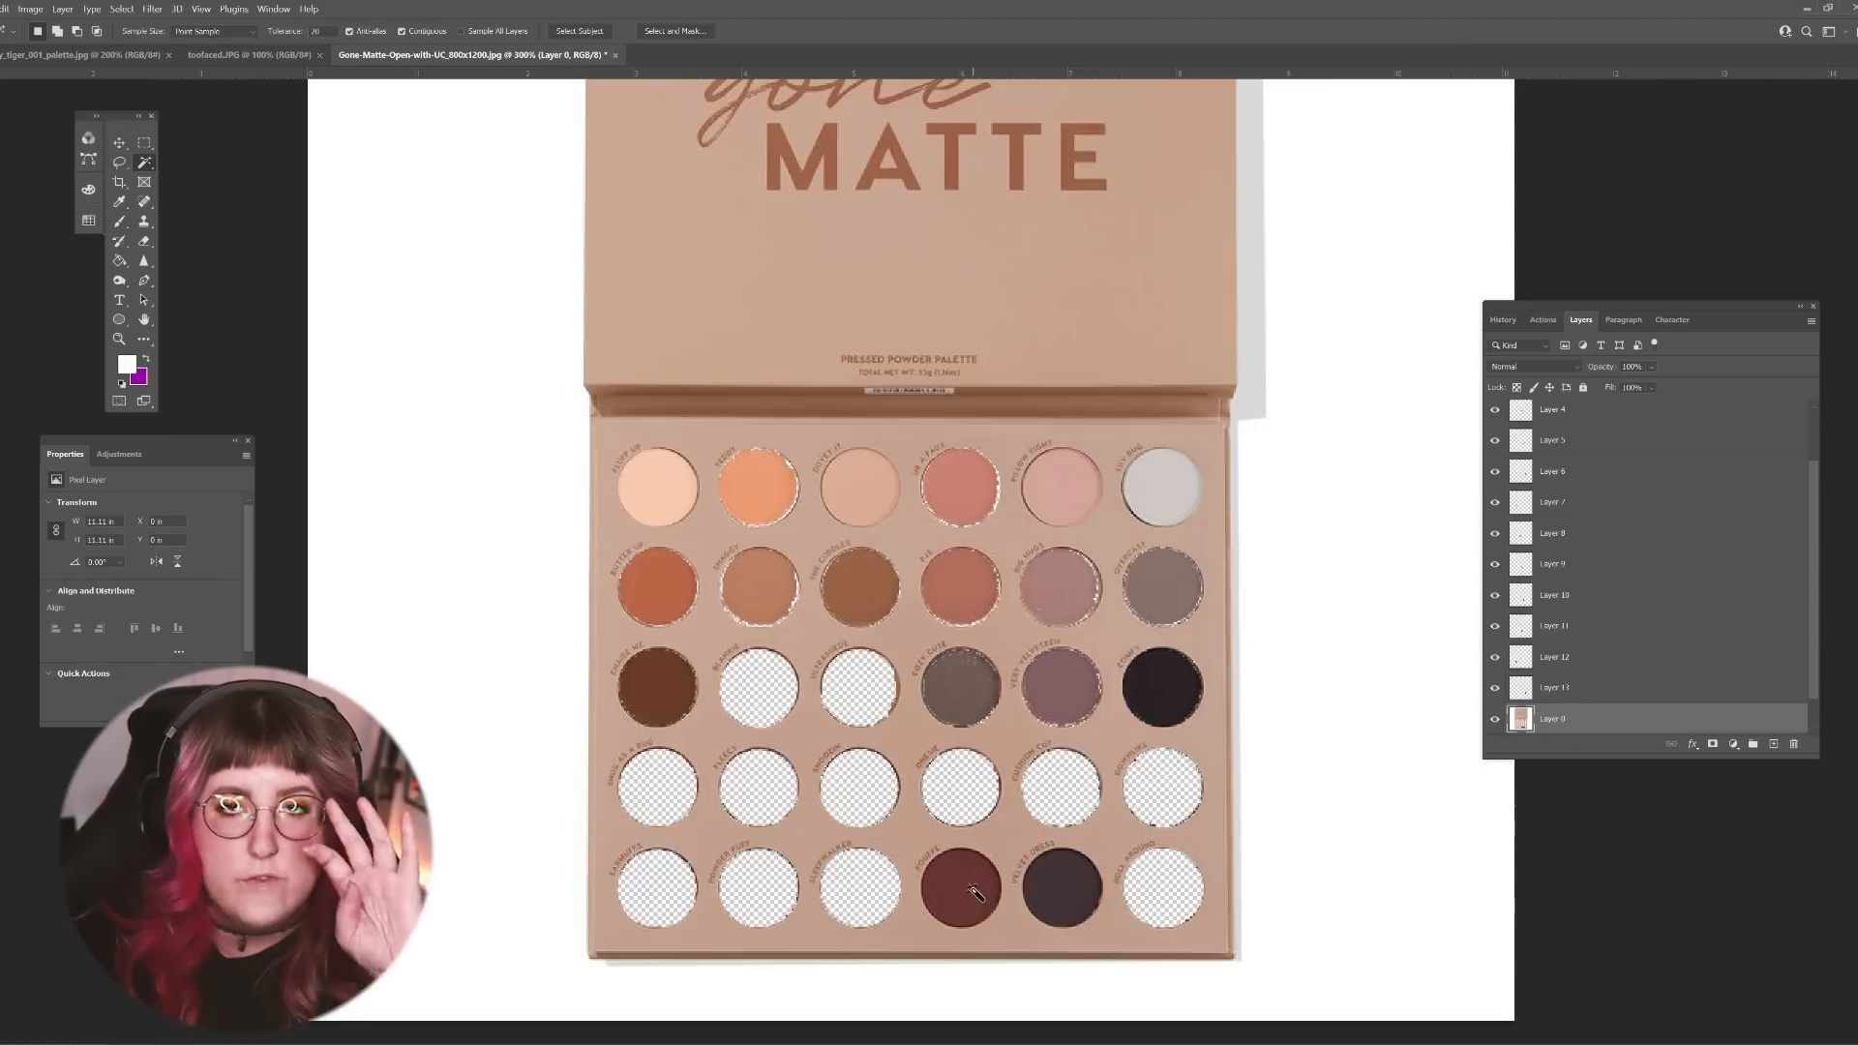
pyautogui.click(972, 890)
pyautogui.hotkey('ctrl', 'x')
pyautogui.click(779, 706)
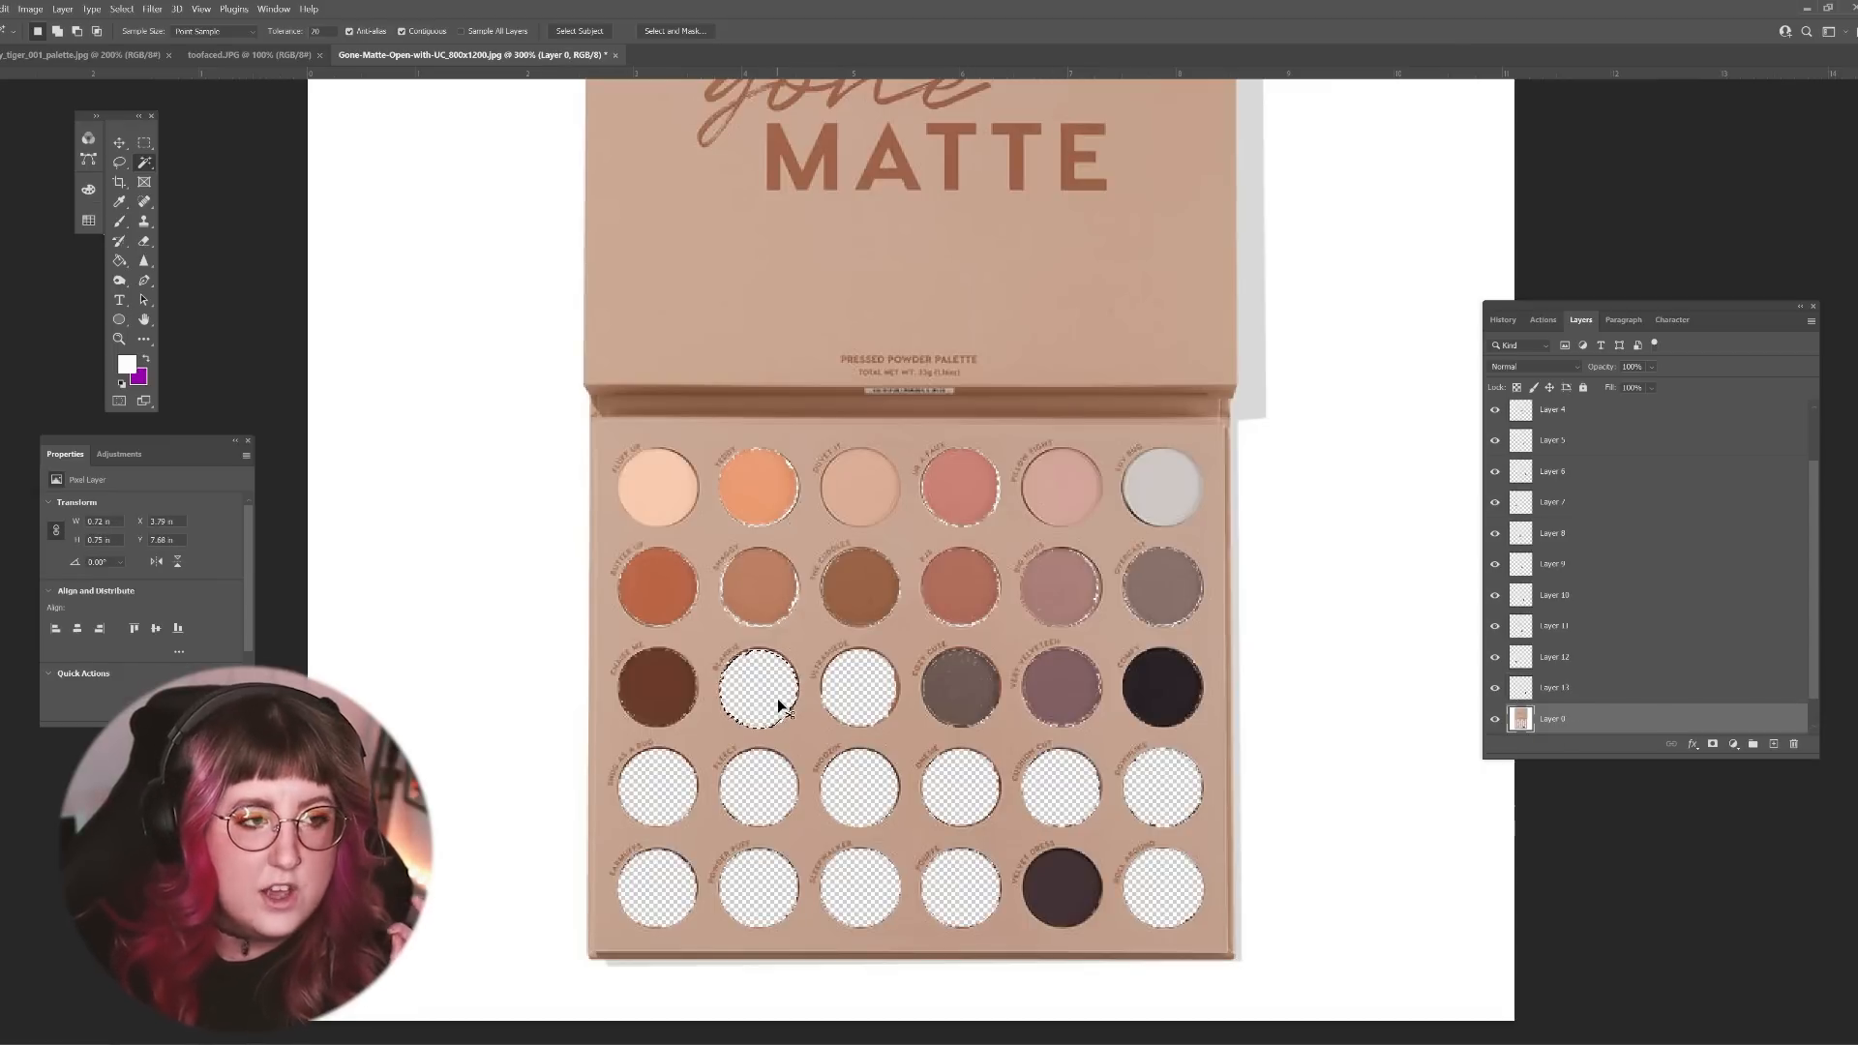
pyautogui.hotkey('ctrl', 'v')
# Step: Cut the dark plum fifth shade of the fifth row from Layer 0 and paste it into the third pan of the third row
pyautogui.click(1645, 687)
pyautogui.click(1074, 909)
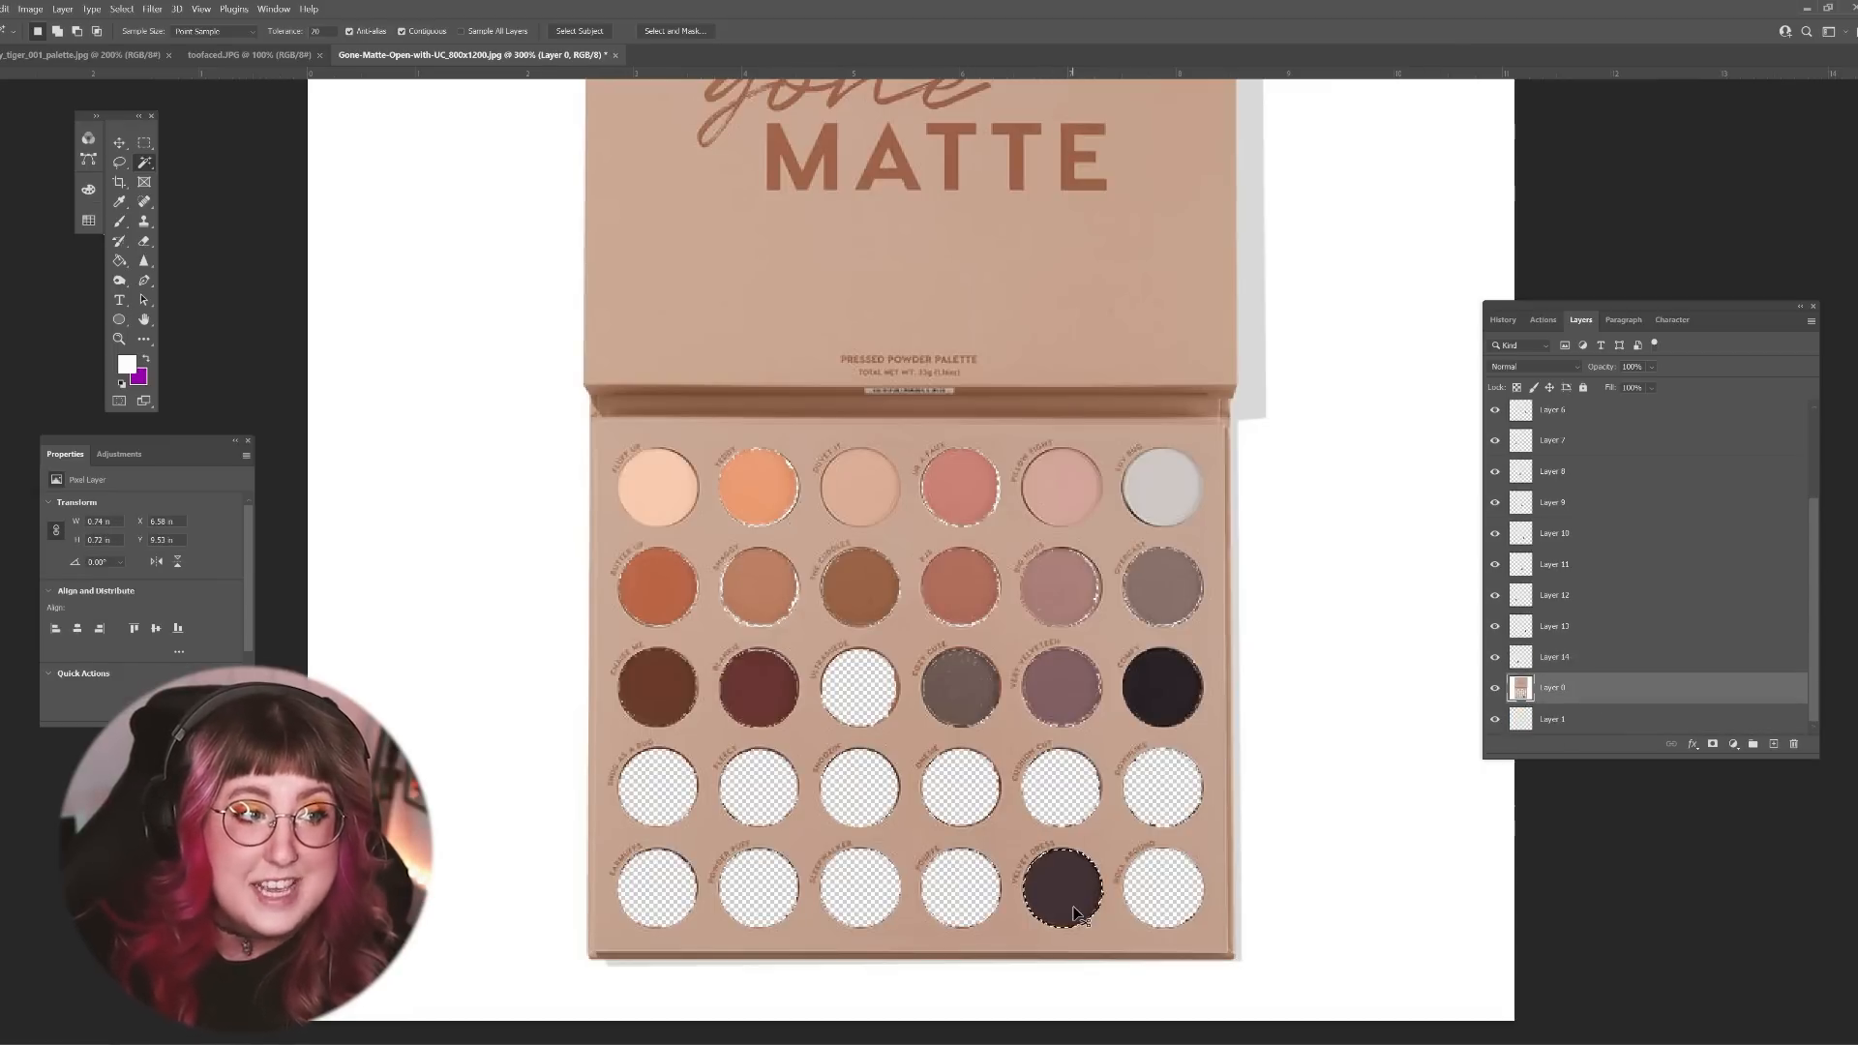
pyautogui.hotkey('ctrl', 'x')
pyautogui.click(859, 683)
pyautogui.hotkey('ctrl', 'v')
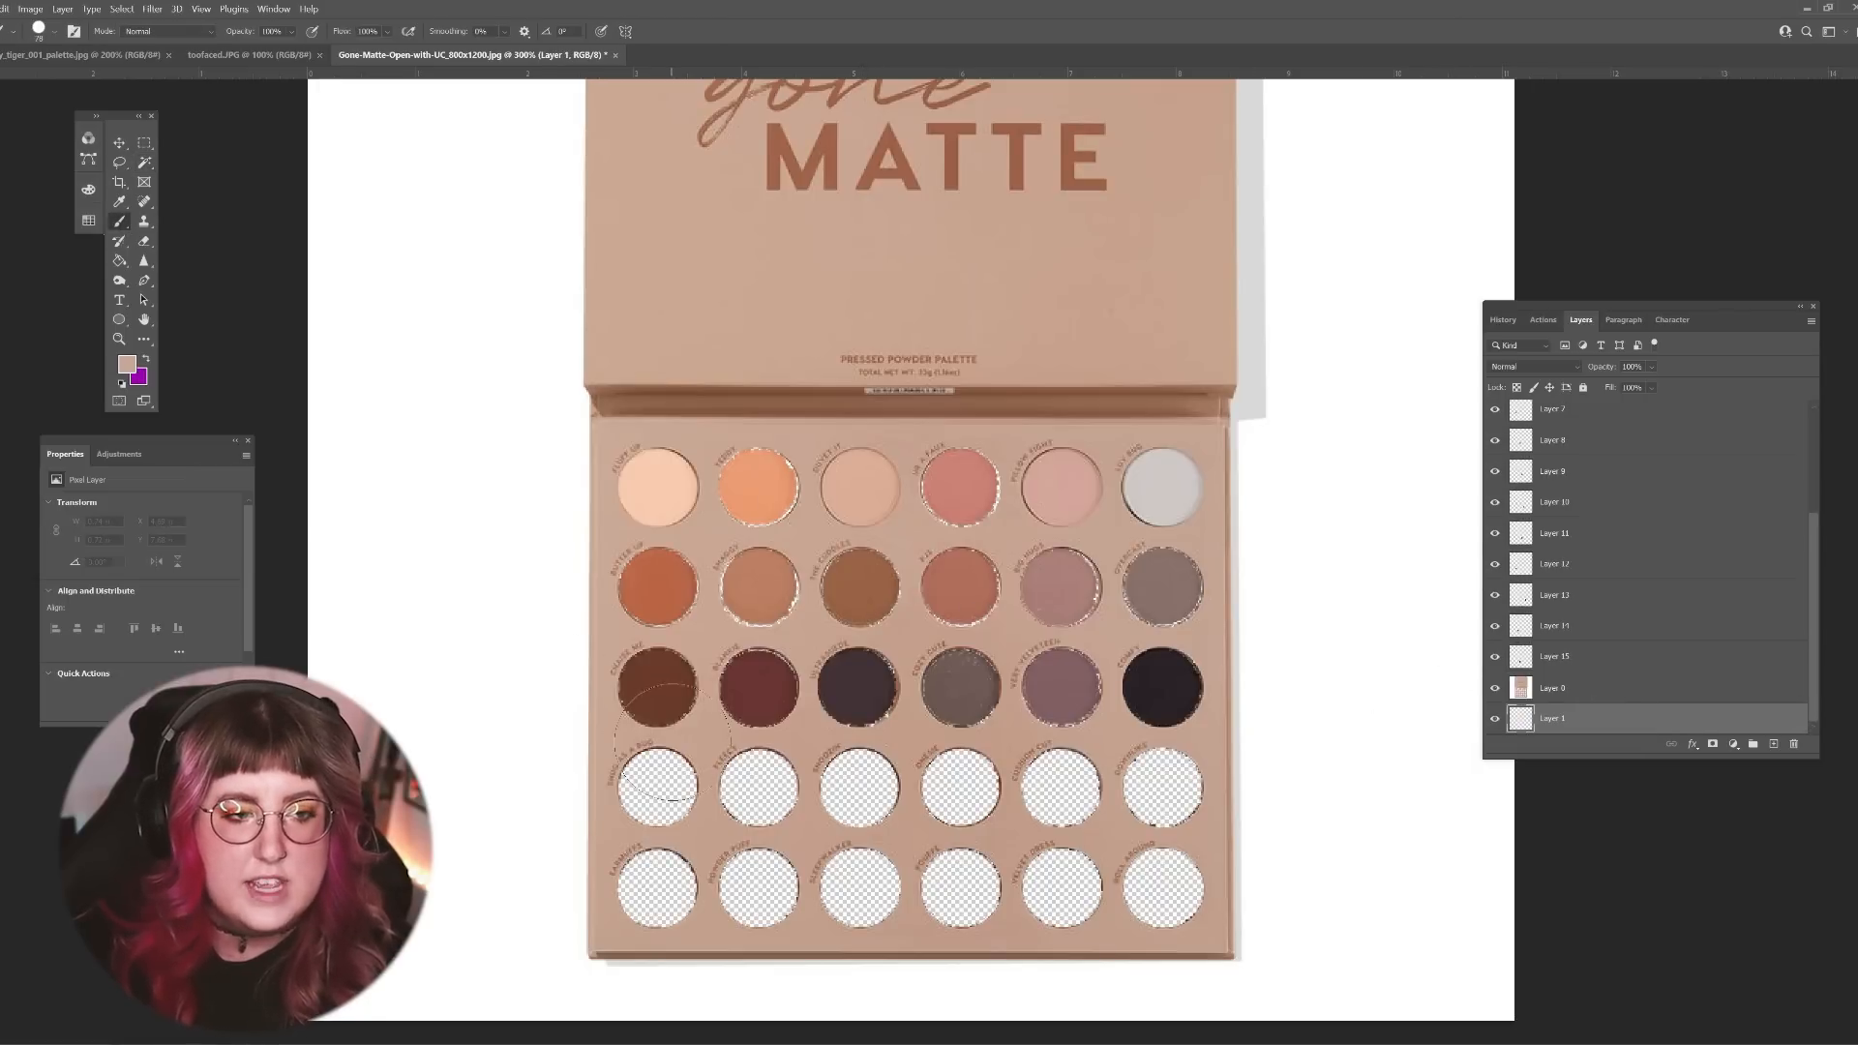
# Step: Paint the palette's beige colour on Layer 1 behind the shades and the emptied pans
pyautogui.moveTo(658, 789)
pyautogui.mouseDown()
pyautogui.moveTo(1059, 788)
pyautogui.moveTo(1244, 891)
pyautogui.moveTo(755, 899)
pyautogui.moveTo(774, 905)
pyautogui.mouseUp()
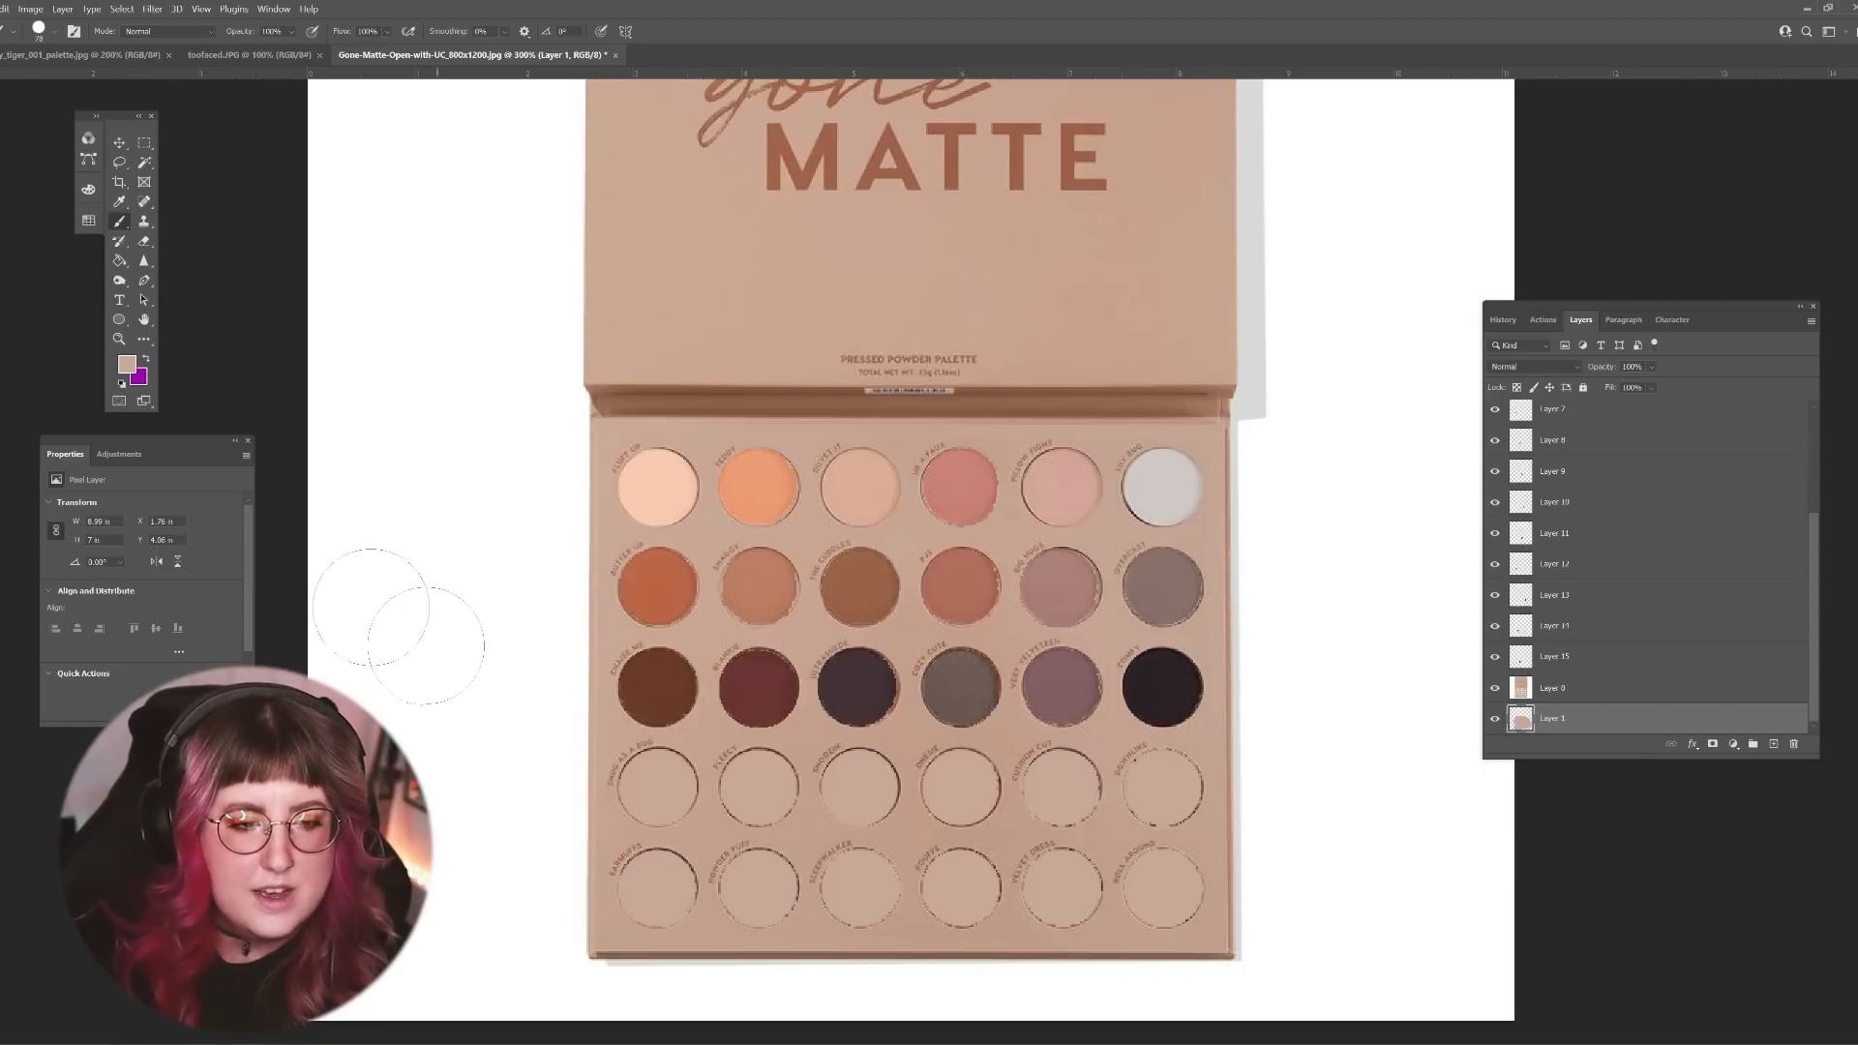
# Step: Try to separate the palette's lower edge strip into its own layer while Layer 1 is active
pyautogui.click(144, 144)
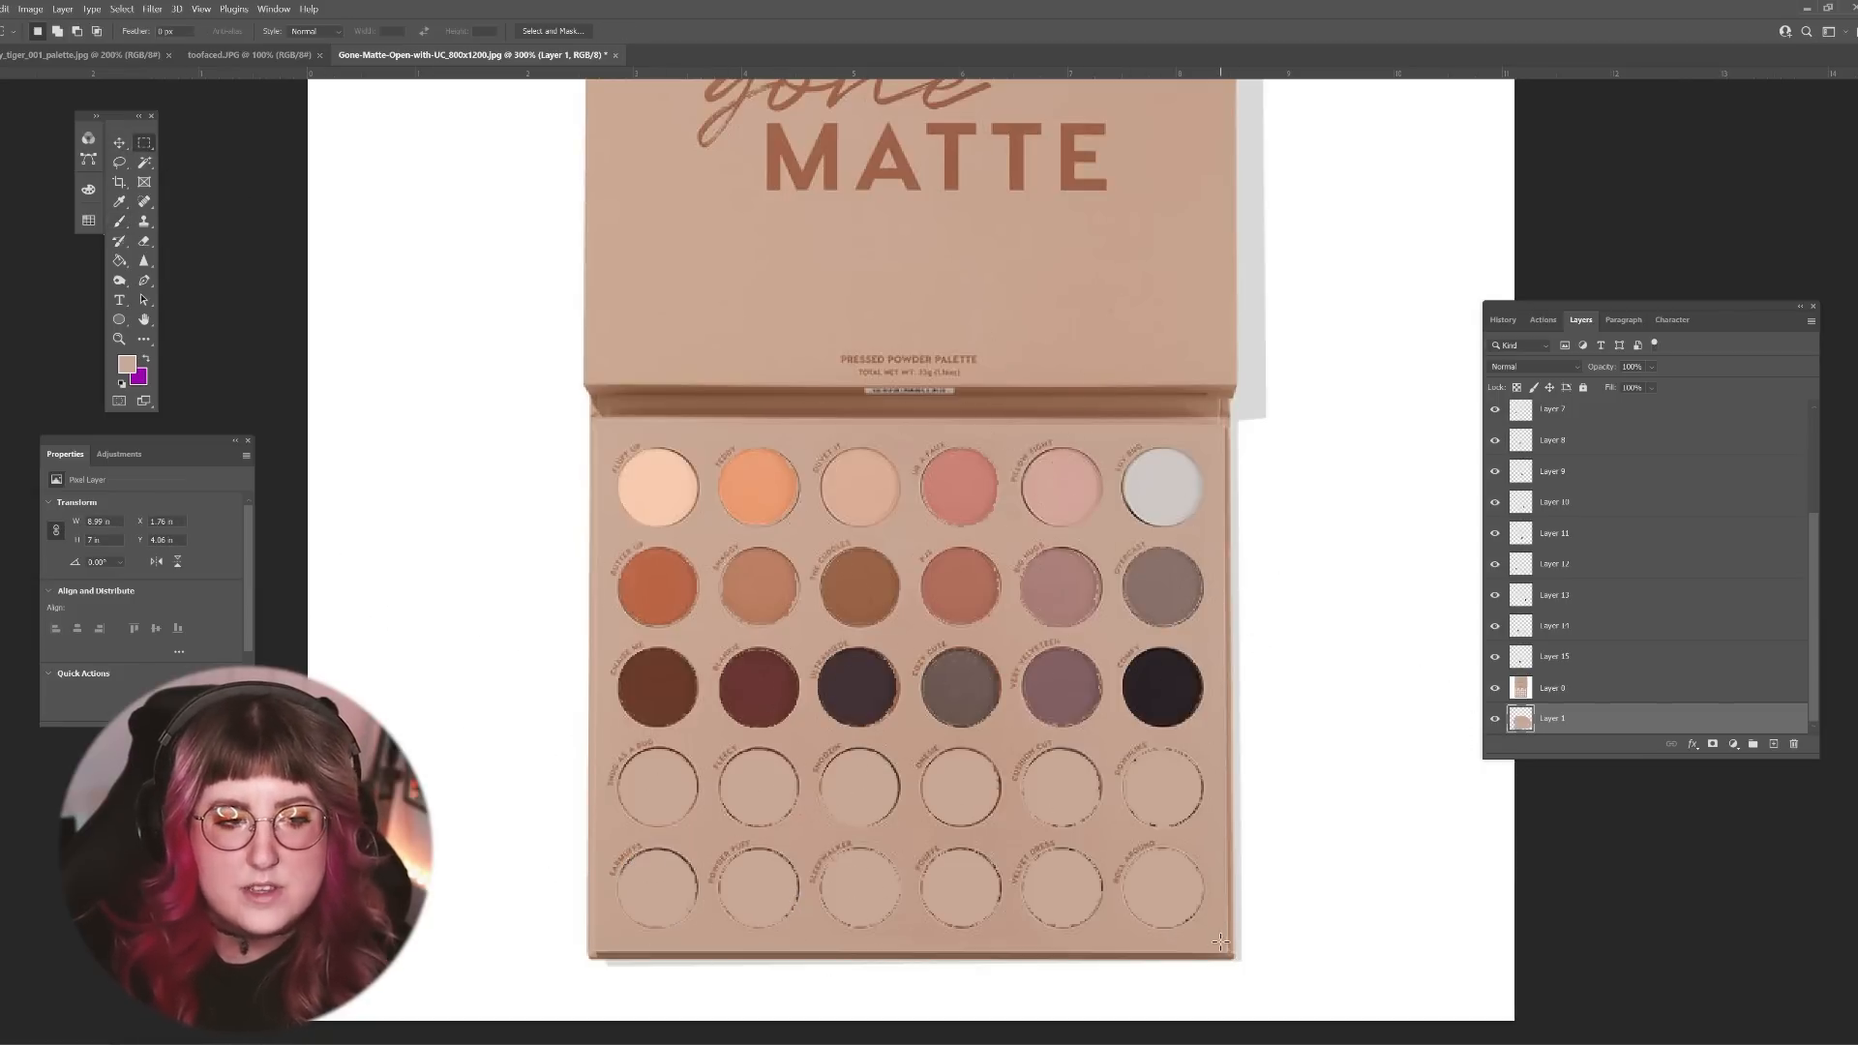
pyautogui.moveTo(1265, 987); pyautogui.dragTo(543, 935)
pyautogui.hotkey('ctrl', 'j')
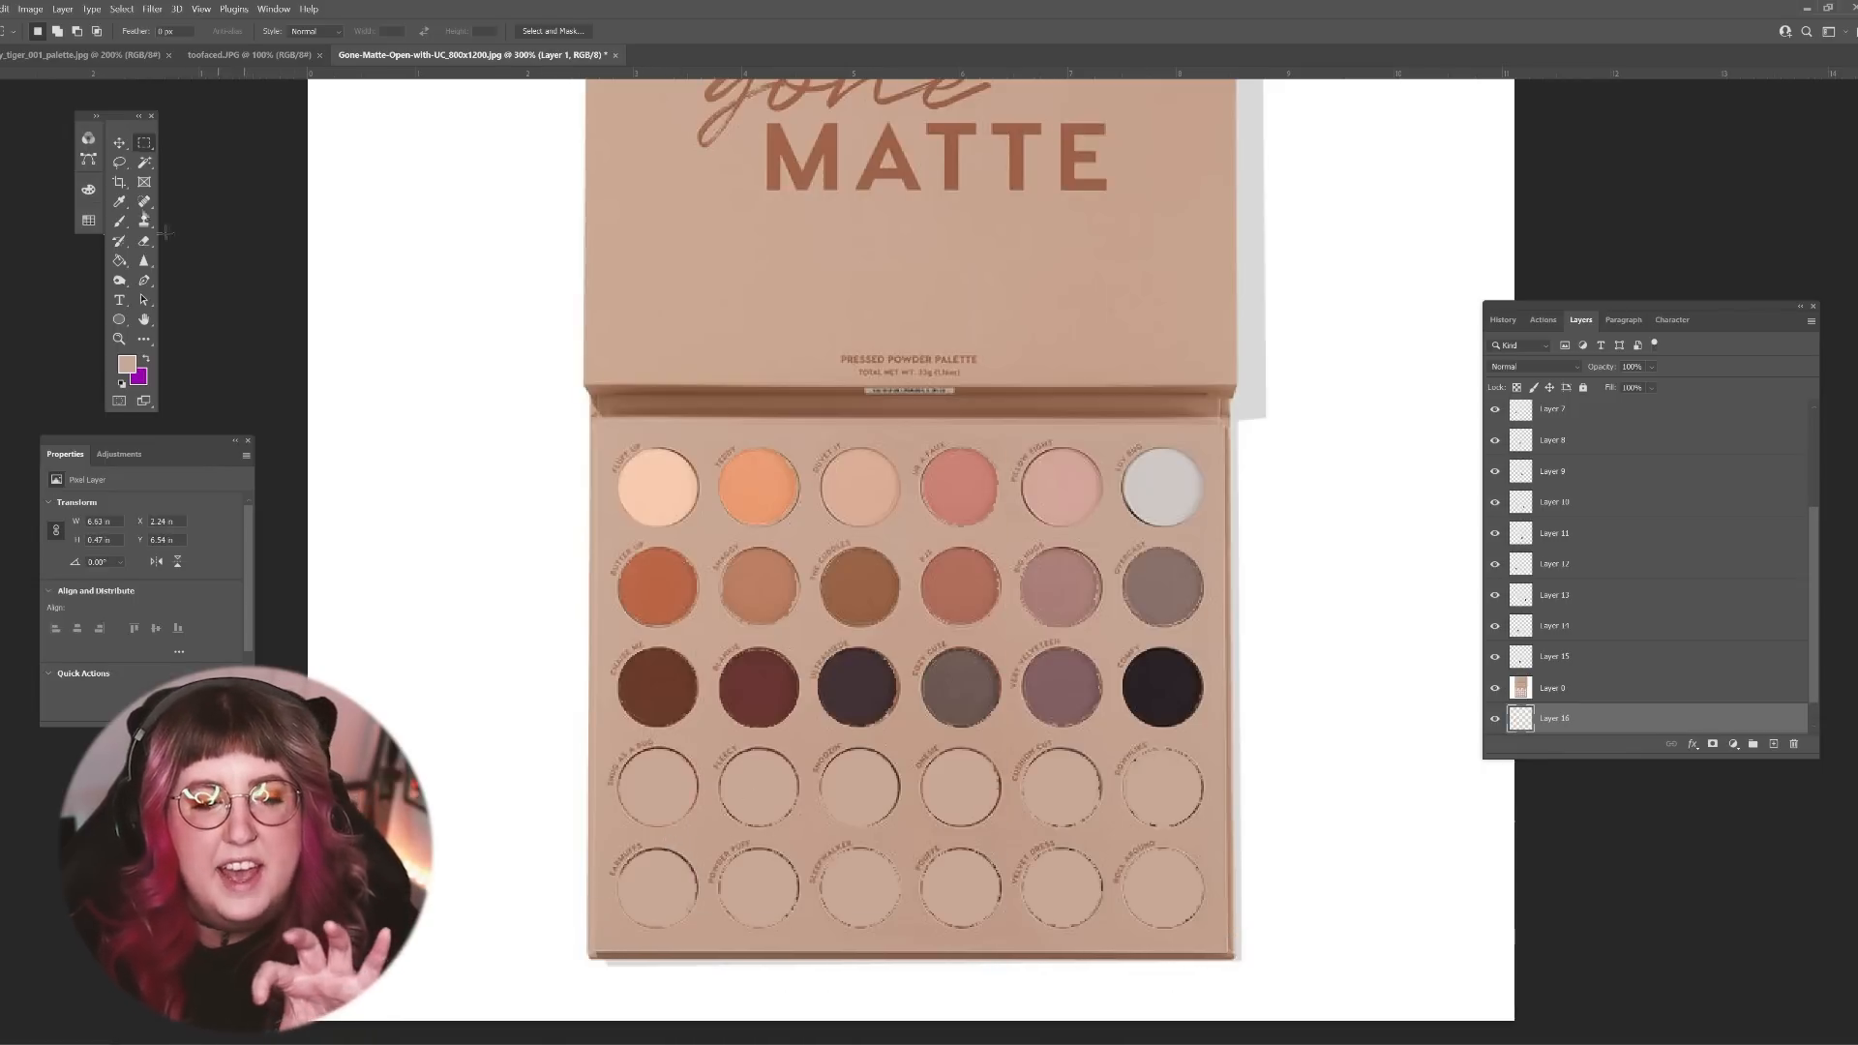
# Step: Cut the palette's lower edge strip from Layer 0, paste it as a new layer and move it just below the third row
pyautogui.click(1625, 688)
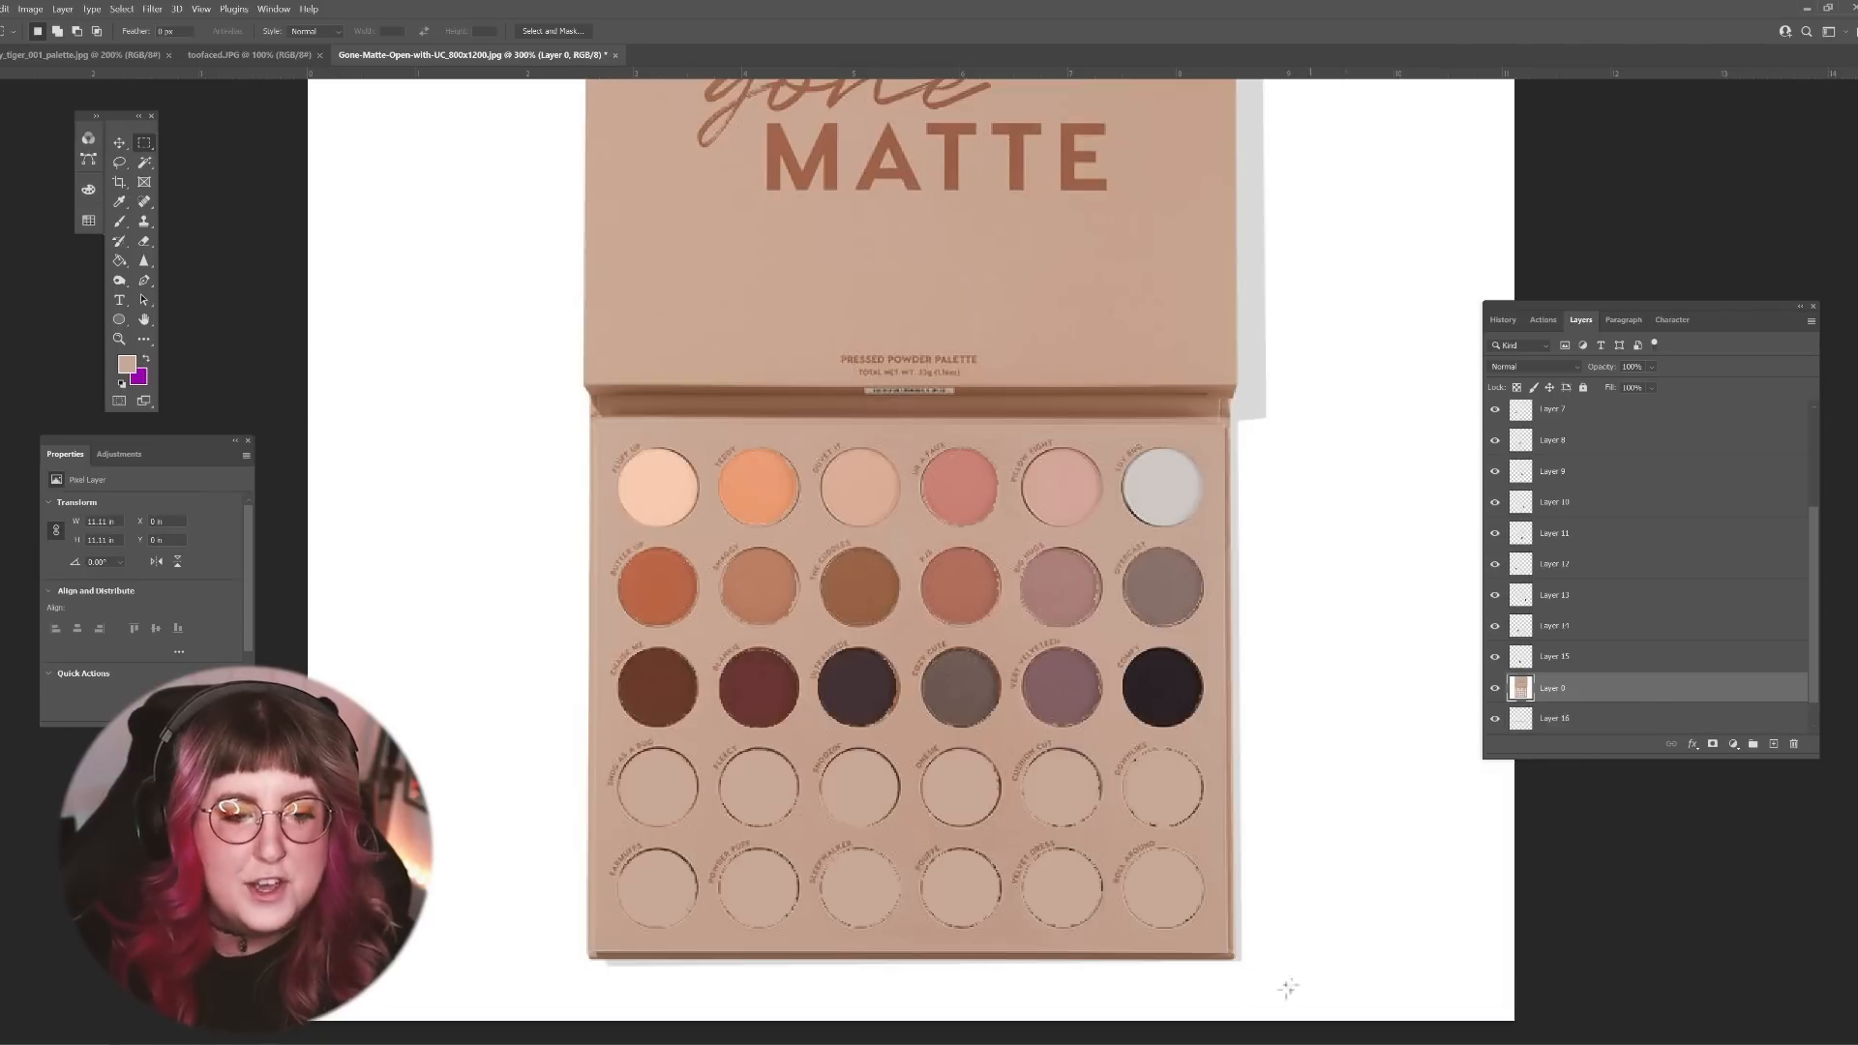
pyautogui.moveTo(1263, 994); pyautogui.dragTo(556, 931)
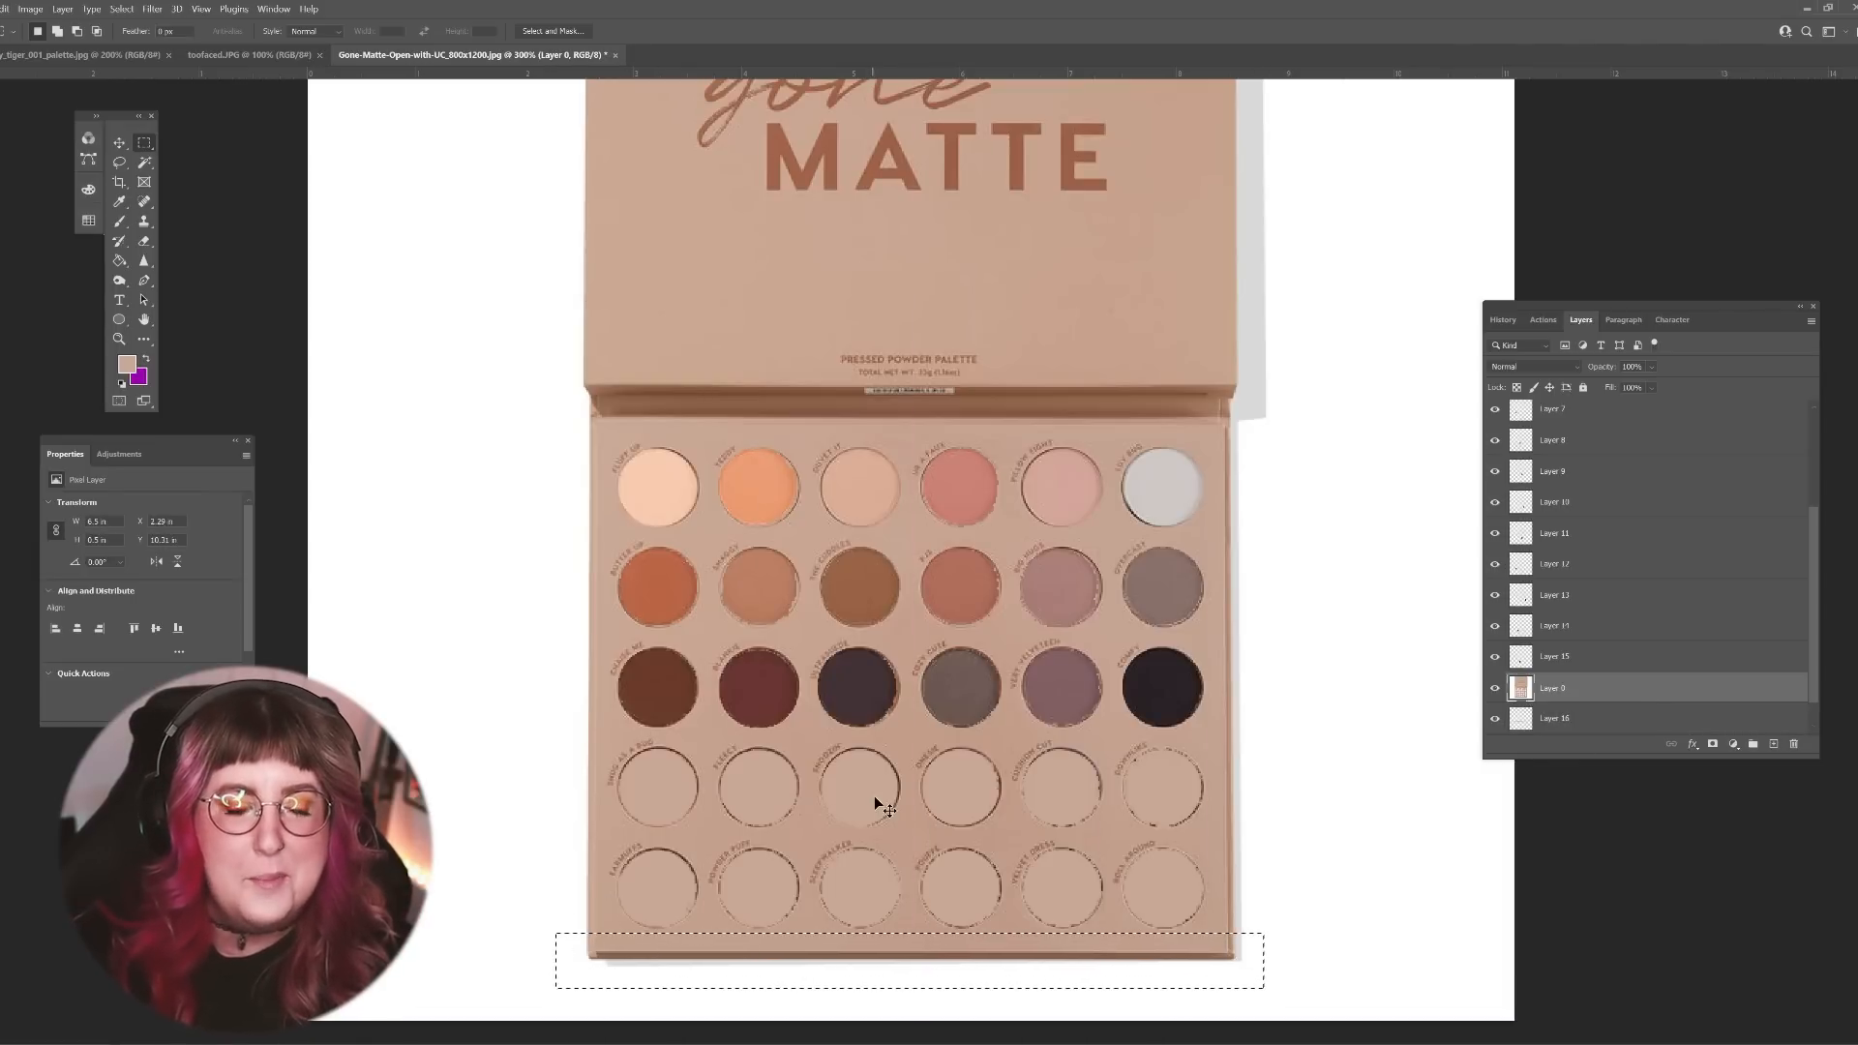
pyautogui.press('Delete')
pyautogui.hotkey('ctrl', 'v')
pyautogui.click(120, 143)
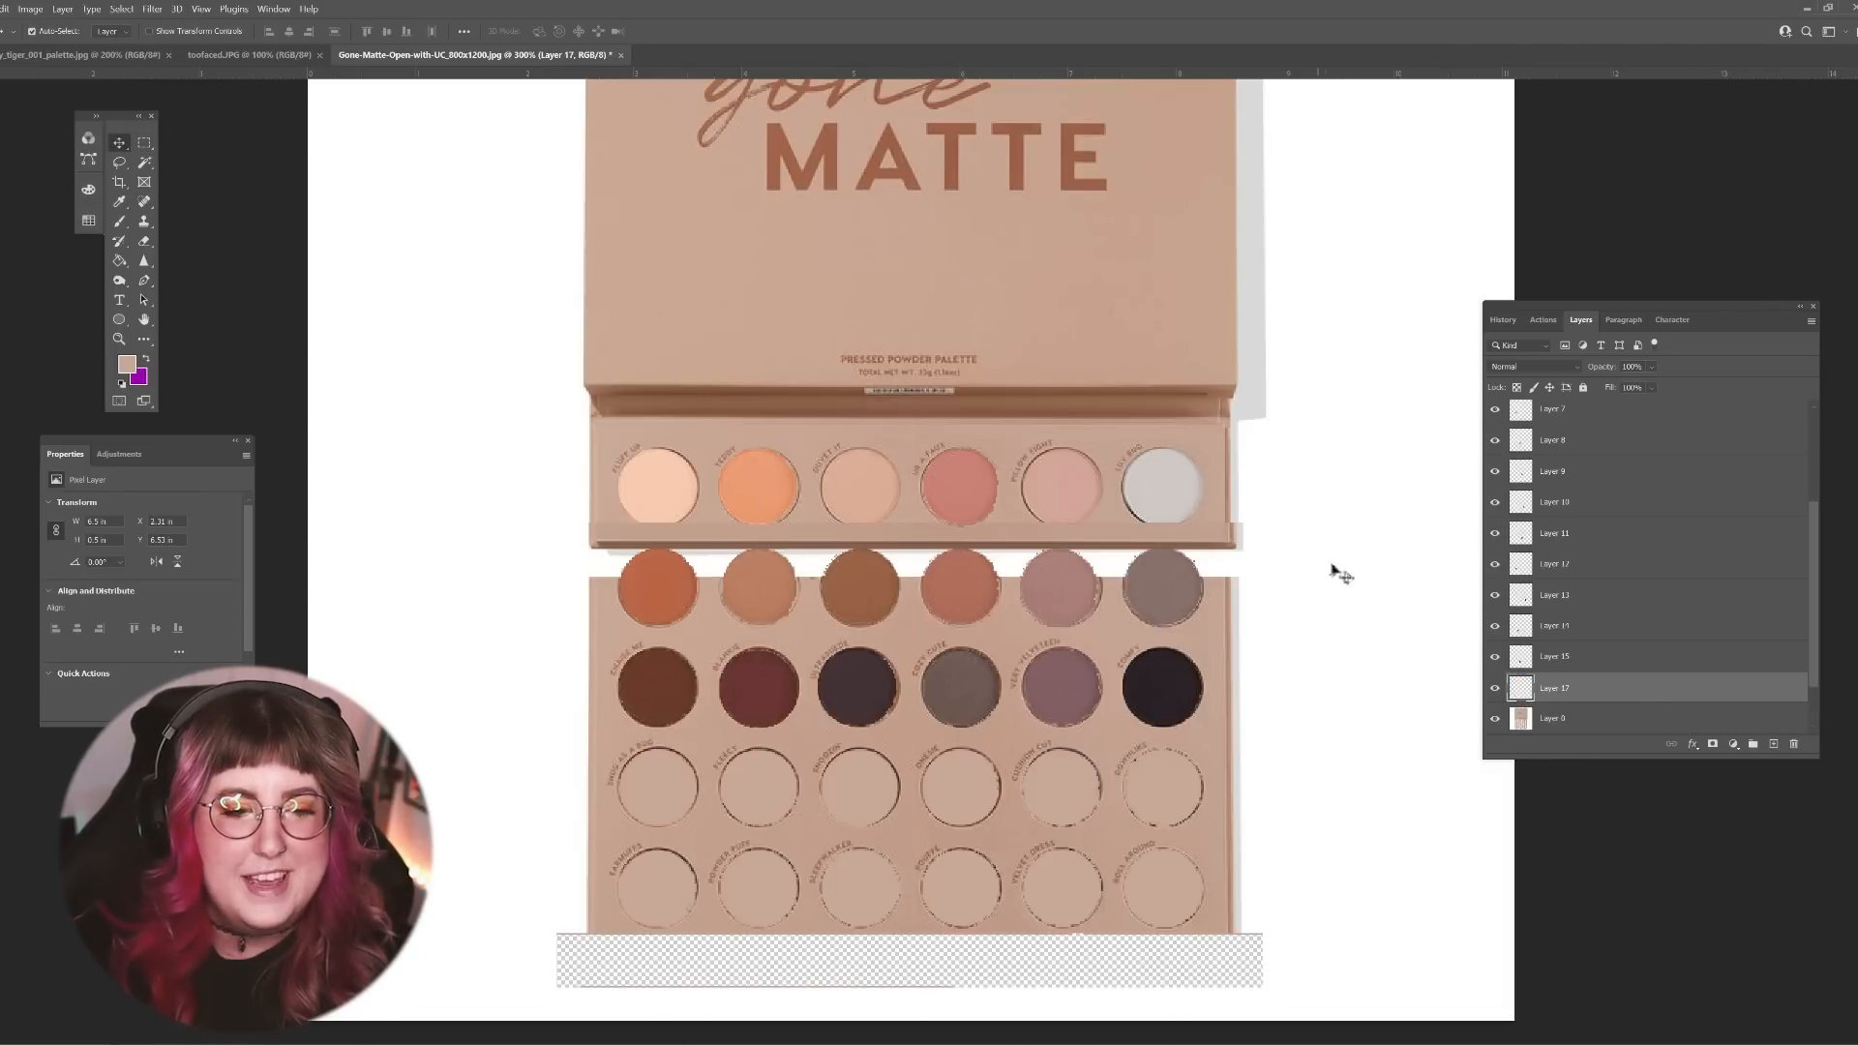
pyautogui.moveTo(1221, 552); pyautogui.dragTo(1219, 758)
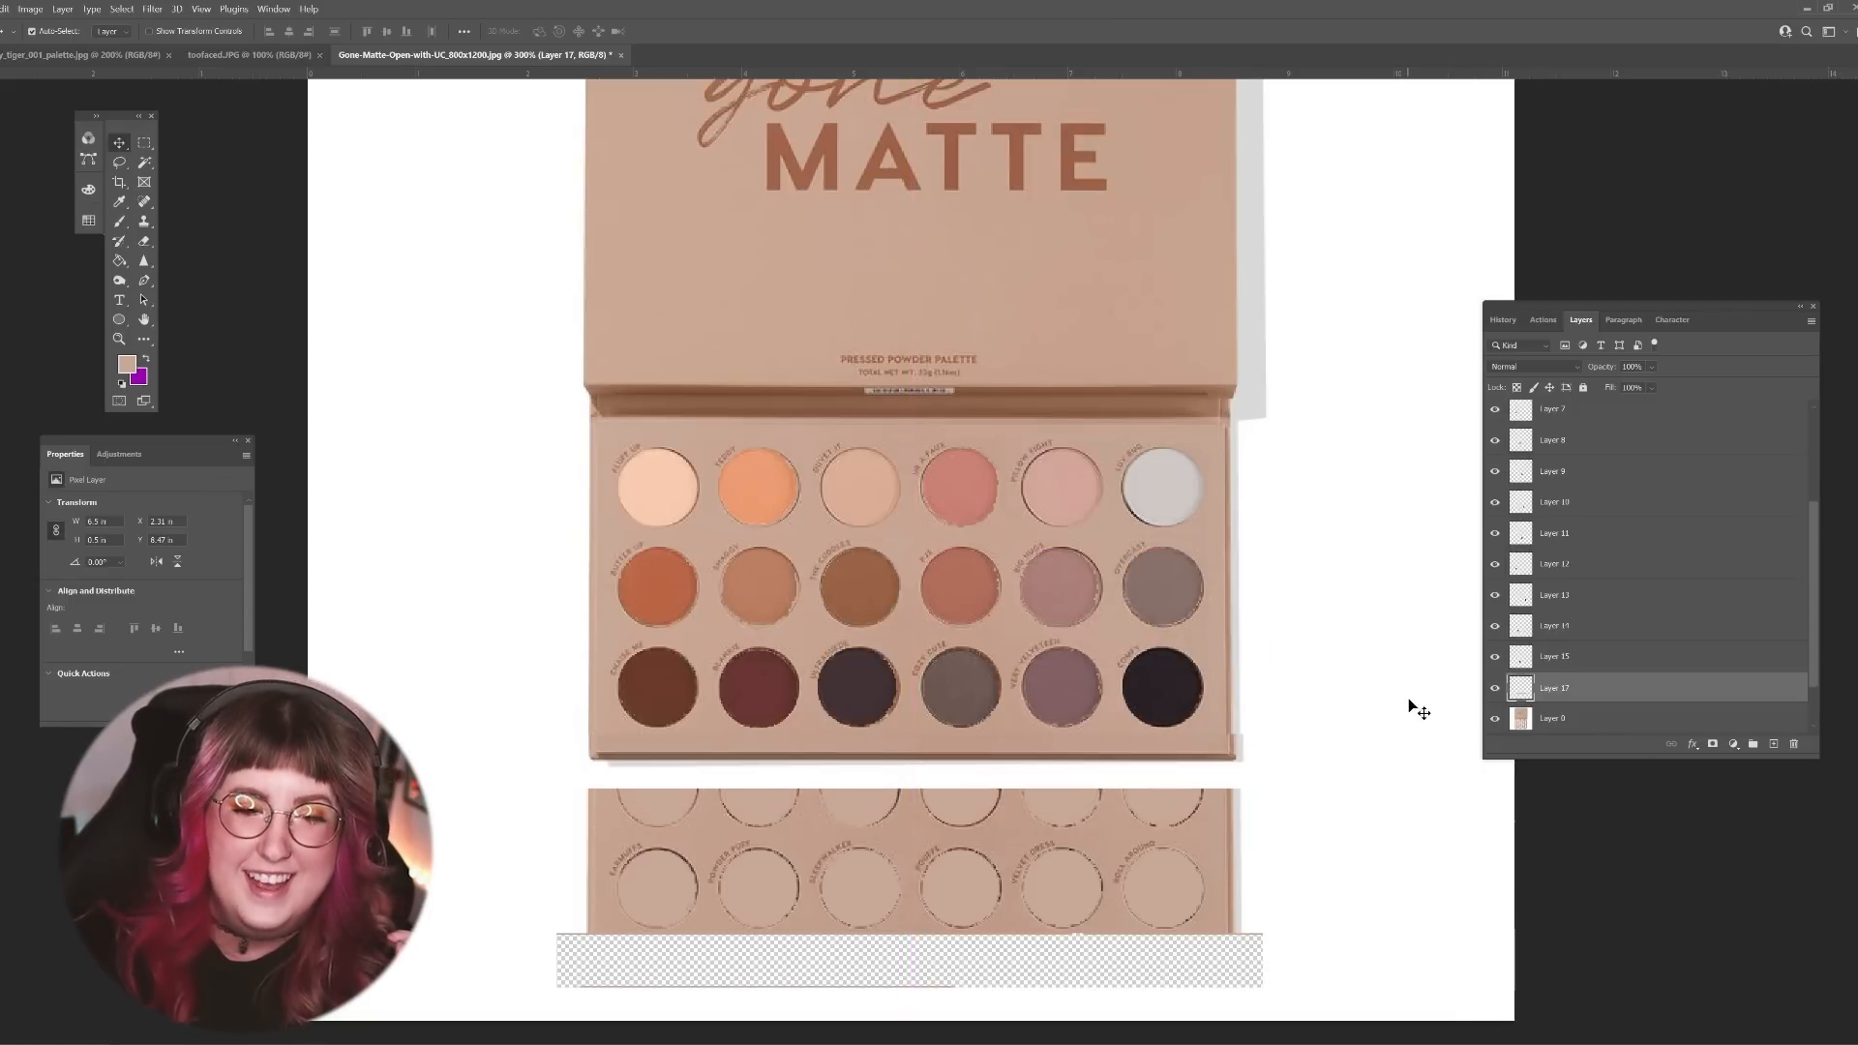
# Step: Nudge the pasted edge strip left and down until it lines up with the palette's sides
pyautogui.press('Left')
pyautogui.press('Left')
pyautogui.press('Left')
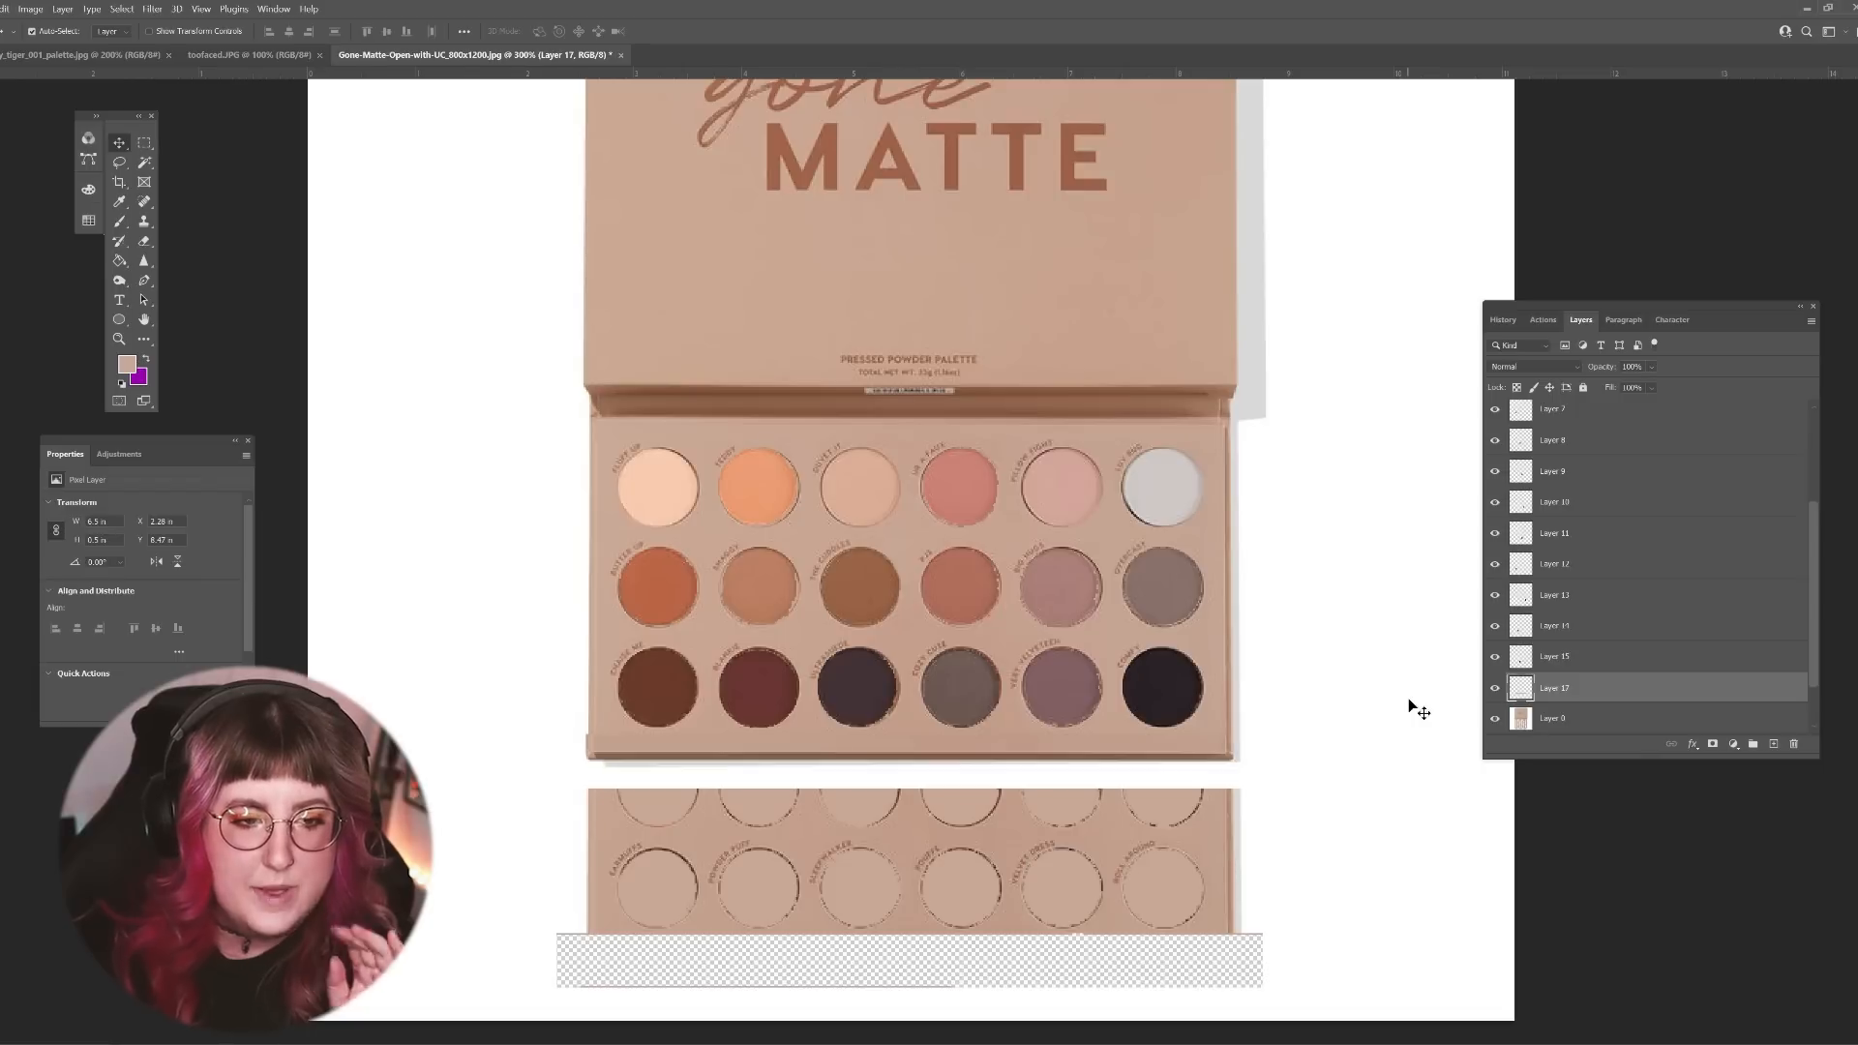
pyautogui.press('Right')
pyautogui.press('Down')
pyautogui.press('Down')
pyautogui.press('Down')
pyautogui.press('Down')
pyautogui.press('Down')
pyautogui.press('Down')
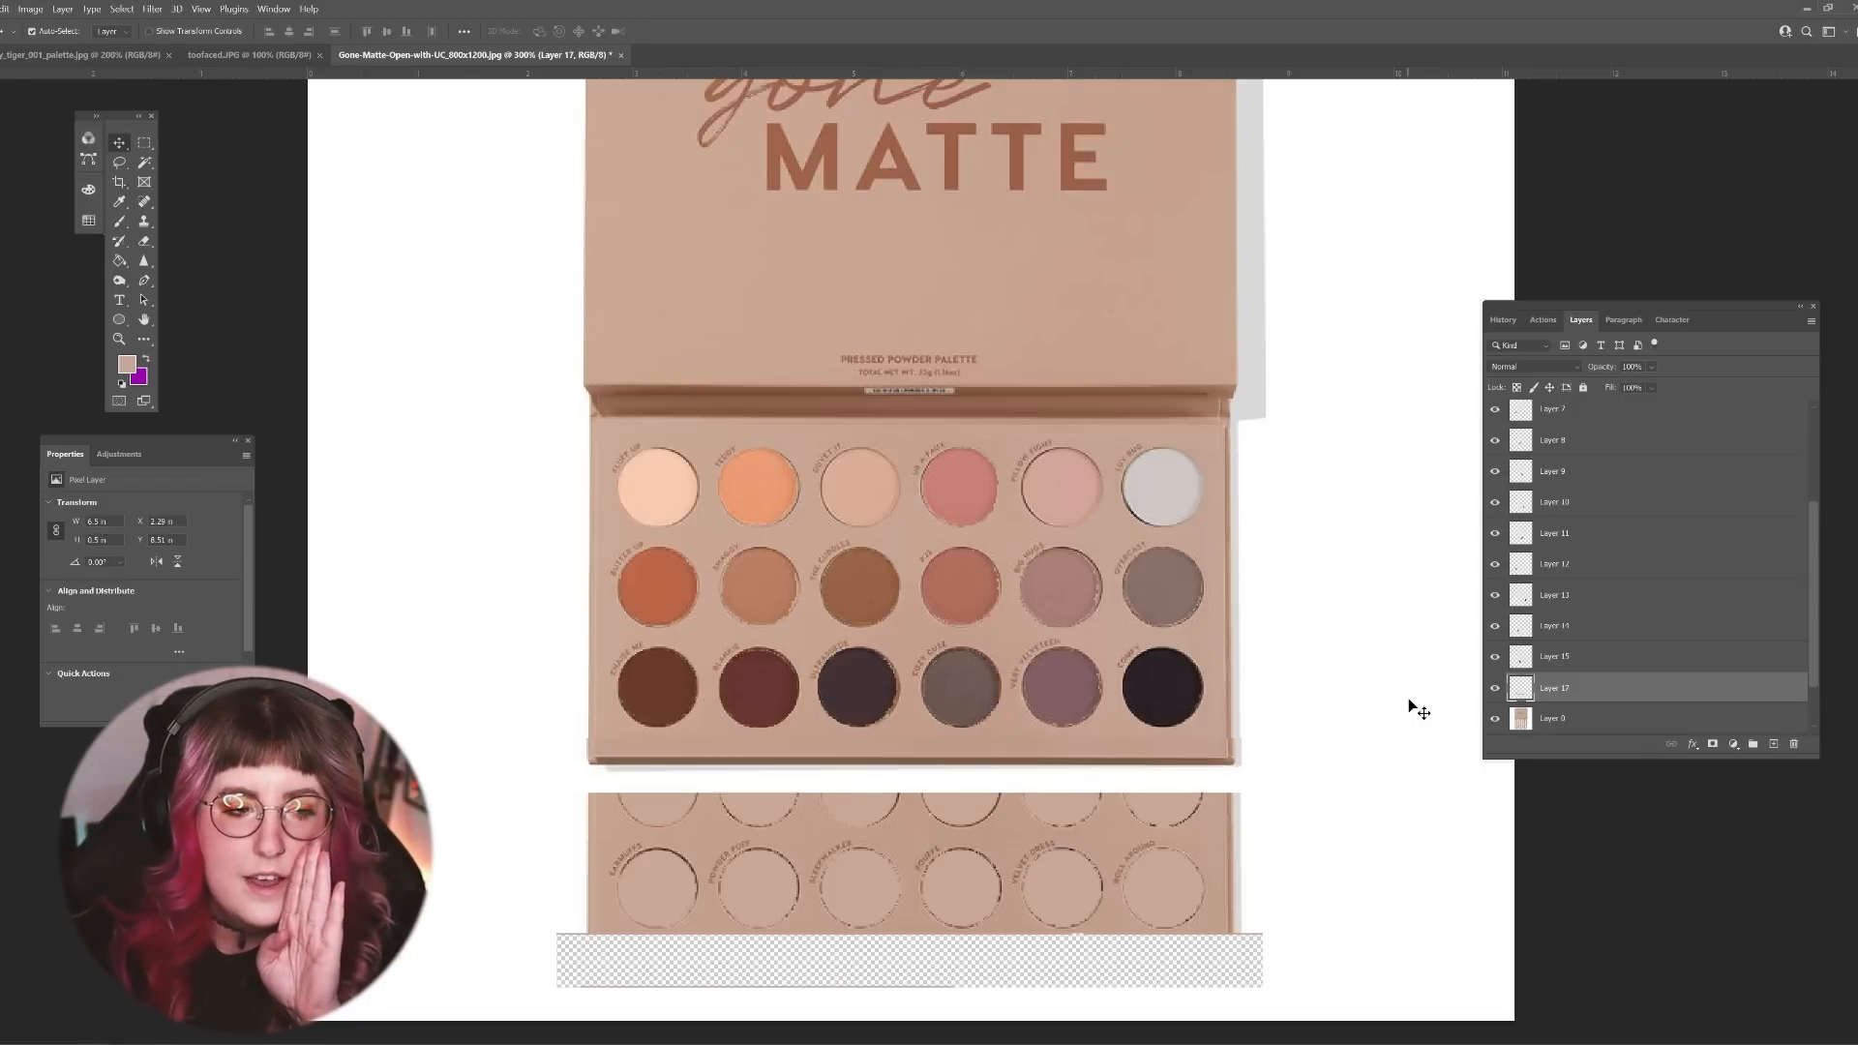
# Step: Sample the white background and paint over the leftover fourth and fifth rows and the empty strip on Layer 0
pyautogui.click(1635, 718)
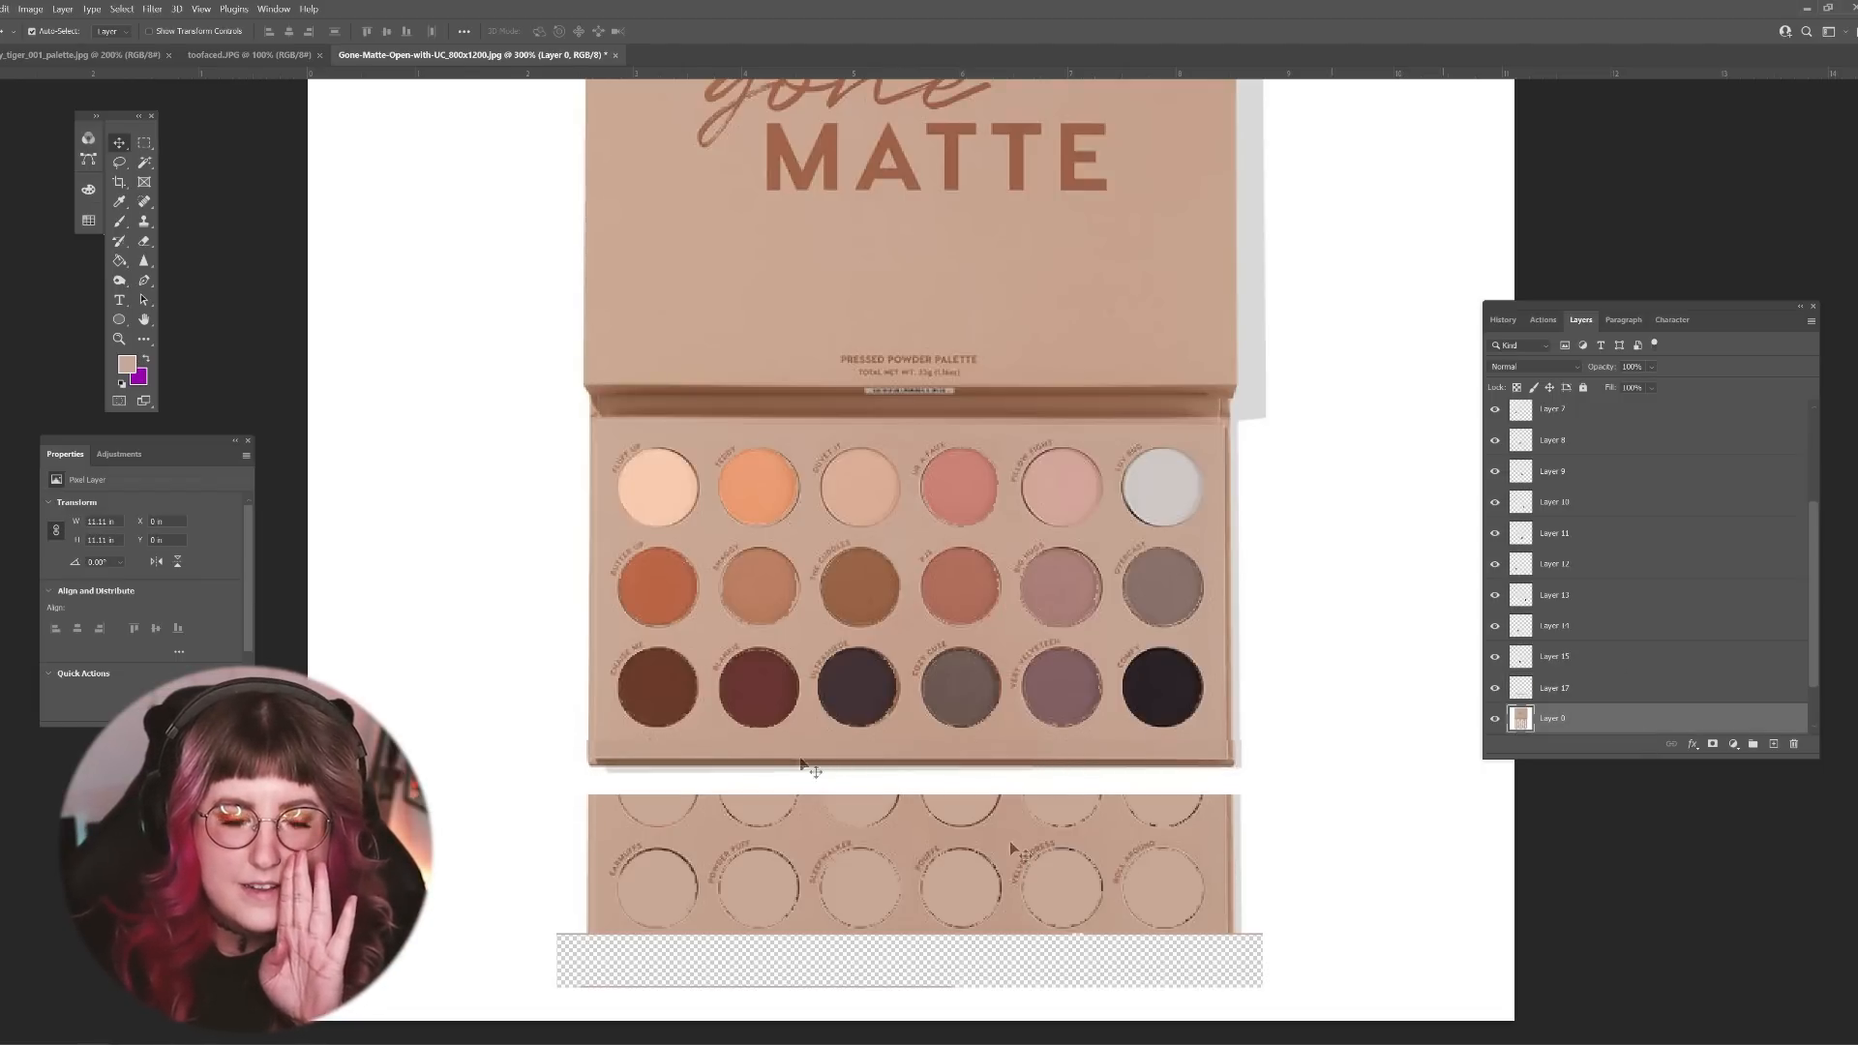
pyautogui.click(145, 163)
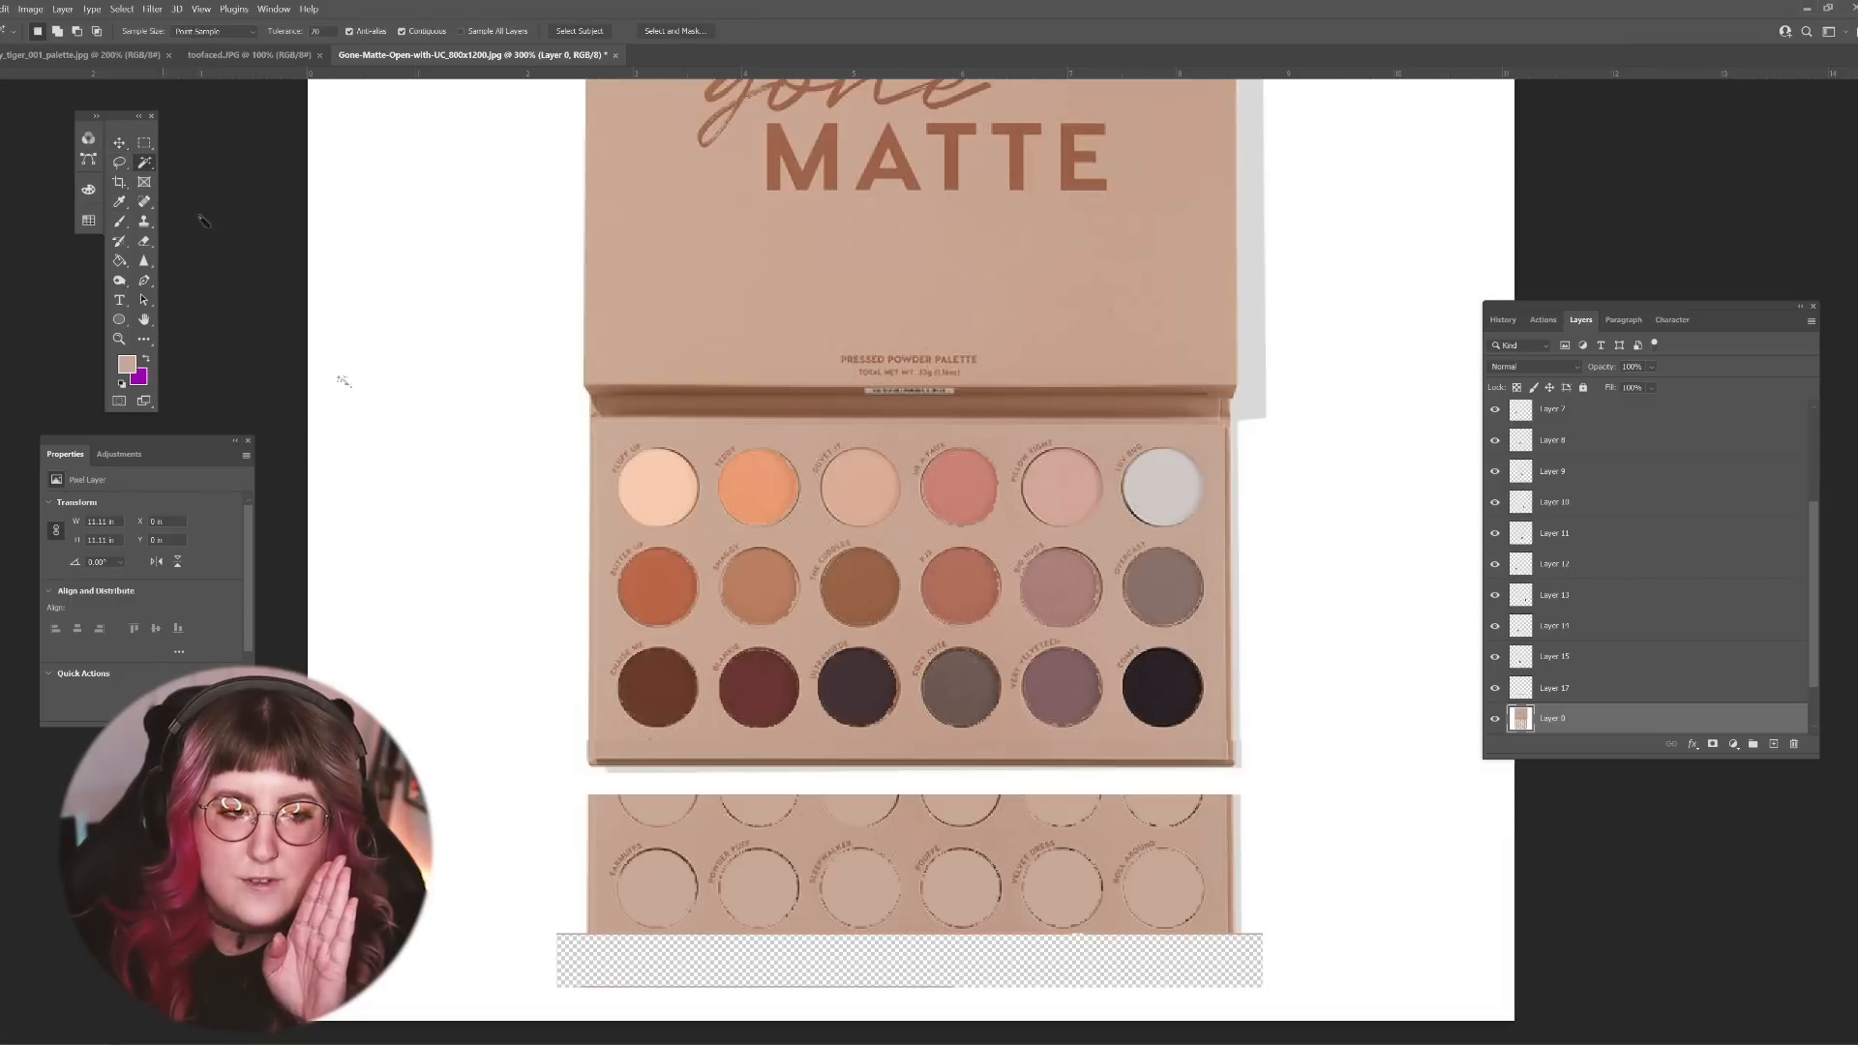
pyautogui.click(120, 202)
pyautogui.click(334, 324)
pyautogui.click(120, 221)
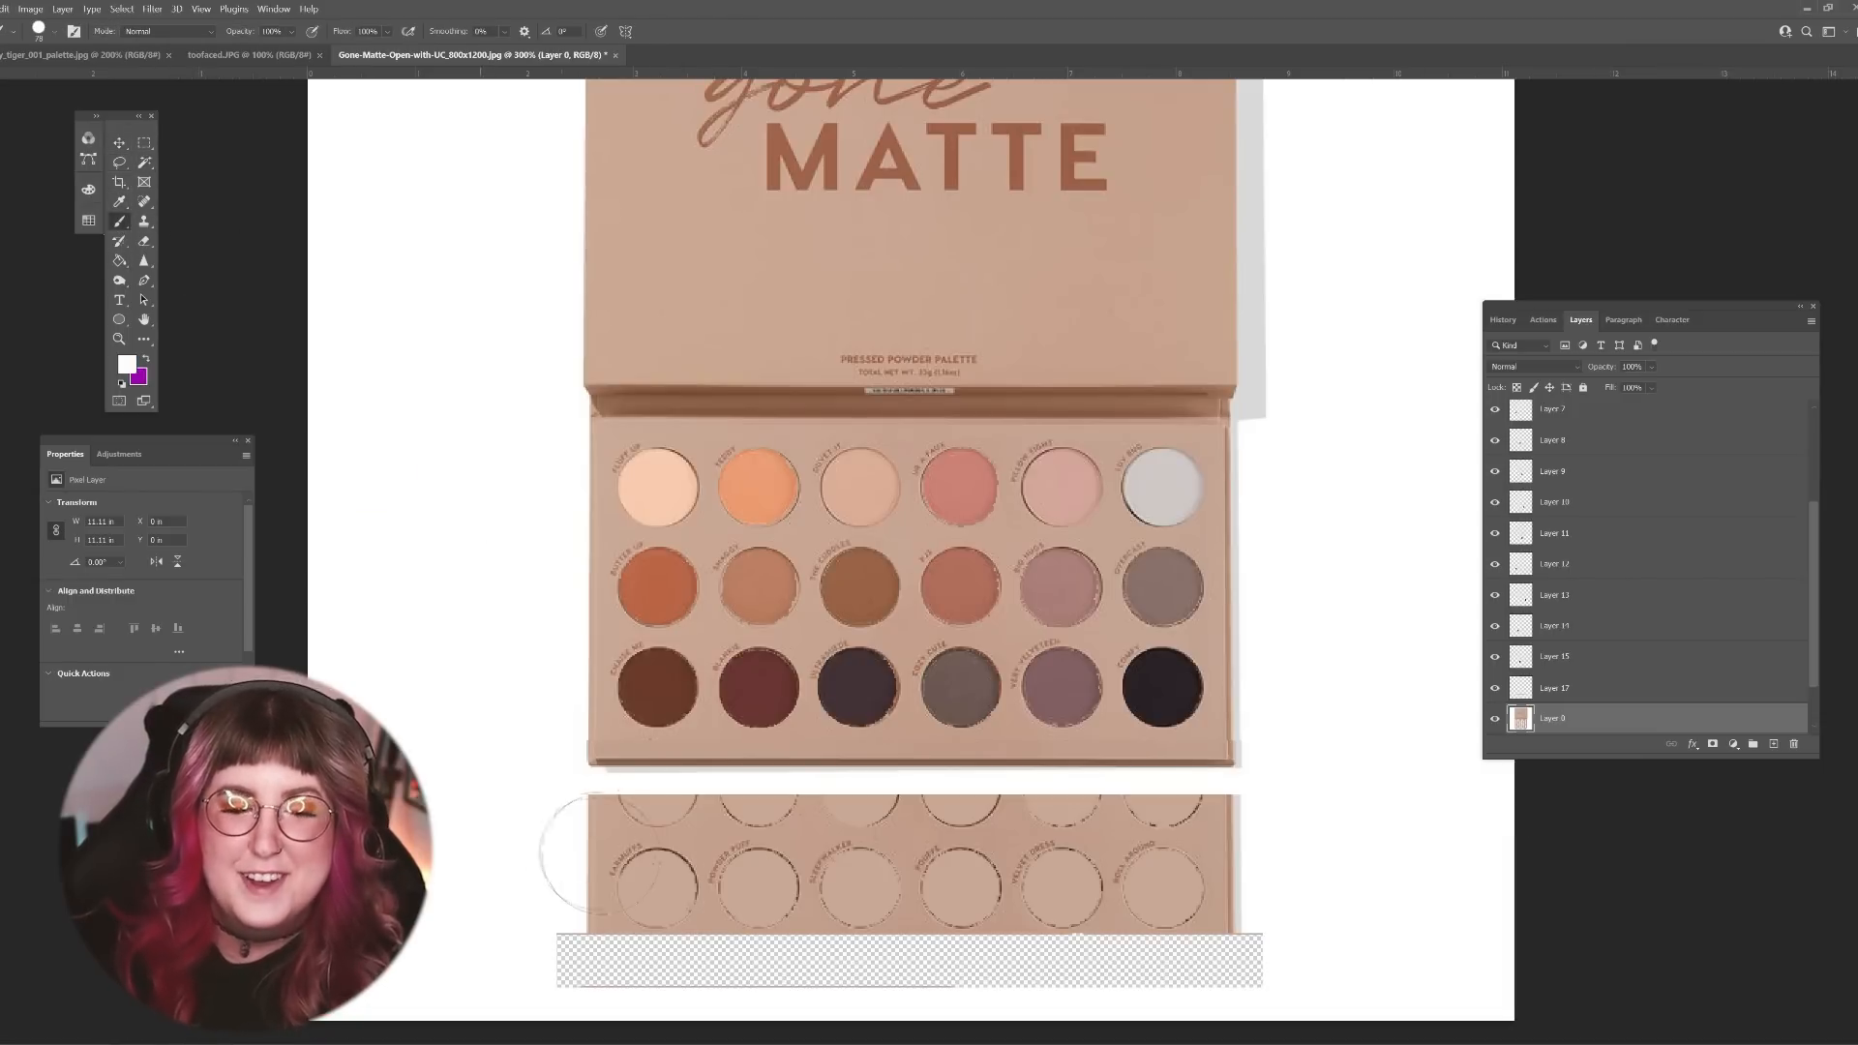
pyautogui.moveTo(593, 843)
pyautogui.mouseDown()
pyautogui.moveTo(1159, 838)
pyautogui.moveTo(1245, 872)
pyautogui.moveTo(1173, 957)
pyautogui.moveTo(753, 912)
pyautogui.moveTo(567, 935)
pyautogui.moveTo(1119, 948)
pyautogui.mouseUp()
# Step: Crop the excess white space below the shortened palette
pyautogui.hotkey('ctrl', '-')
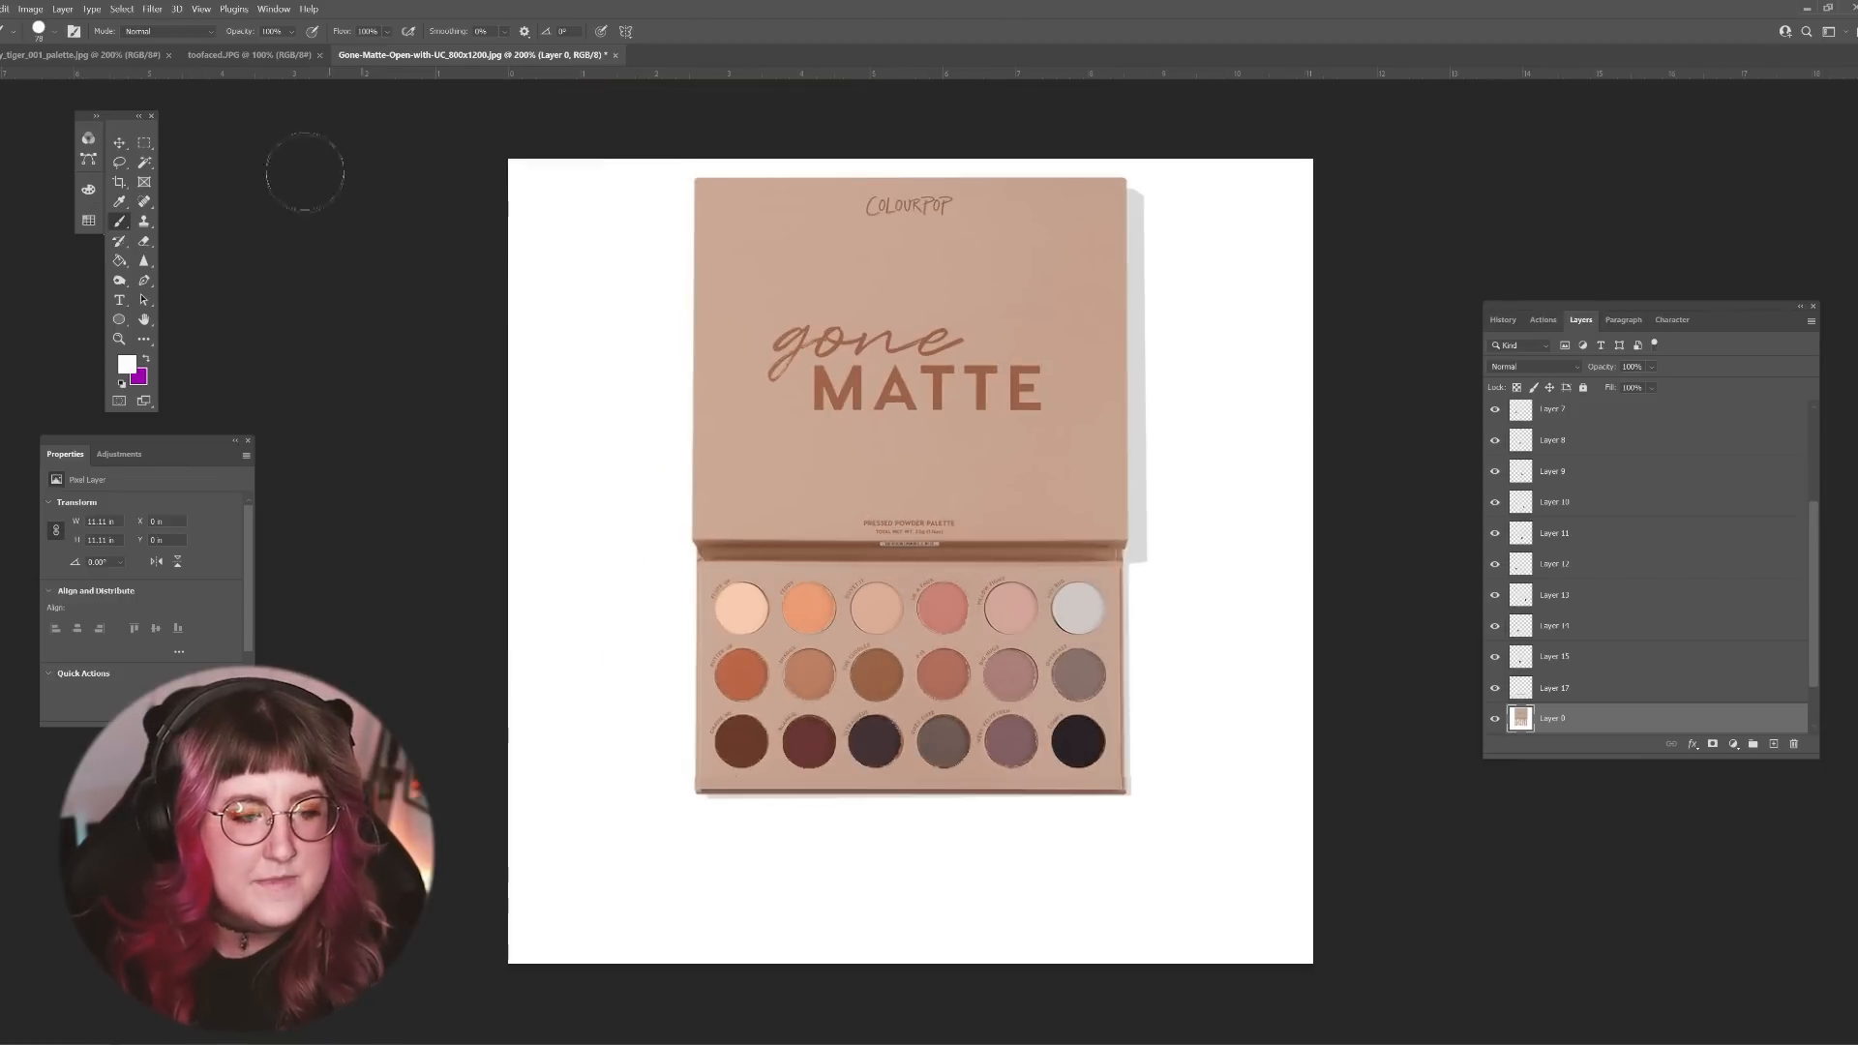
pyautogui.click(119, 182)
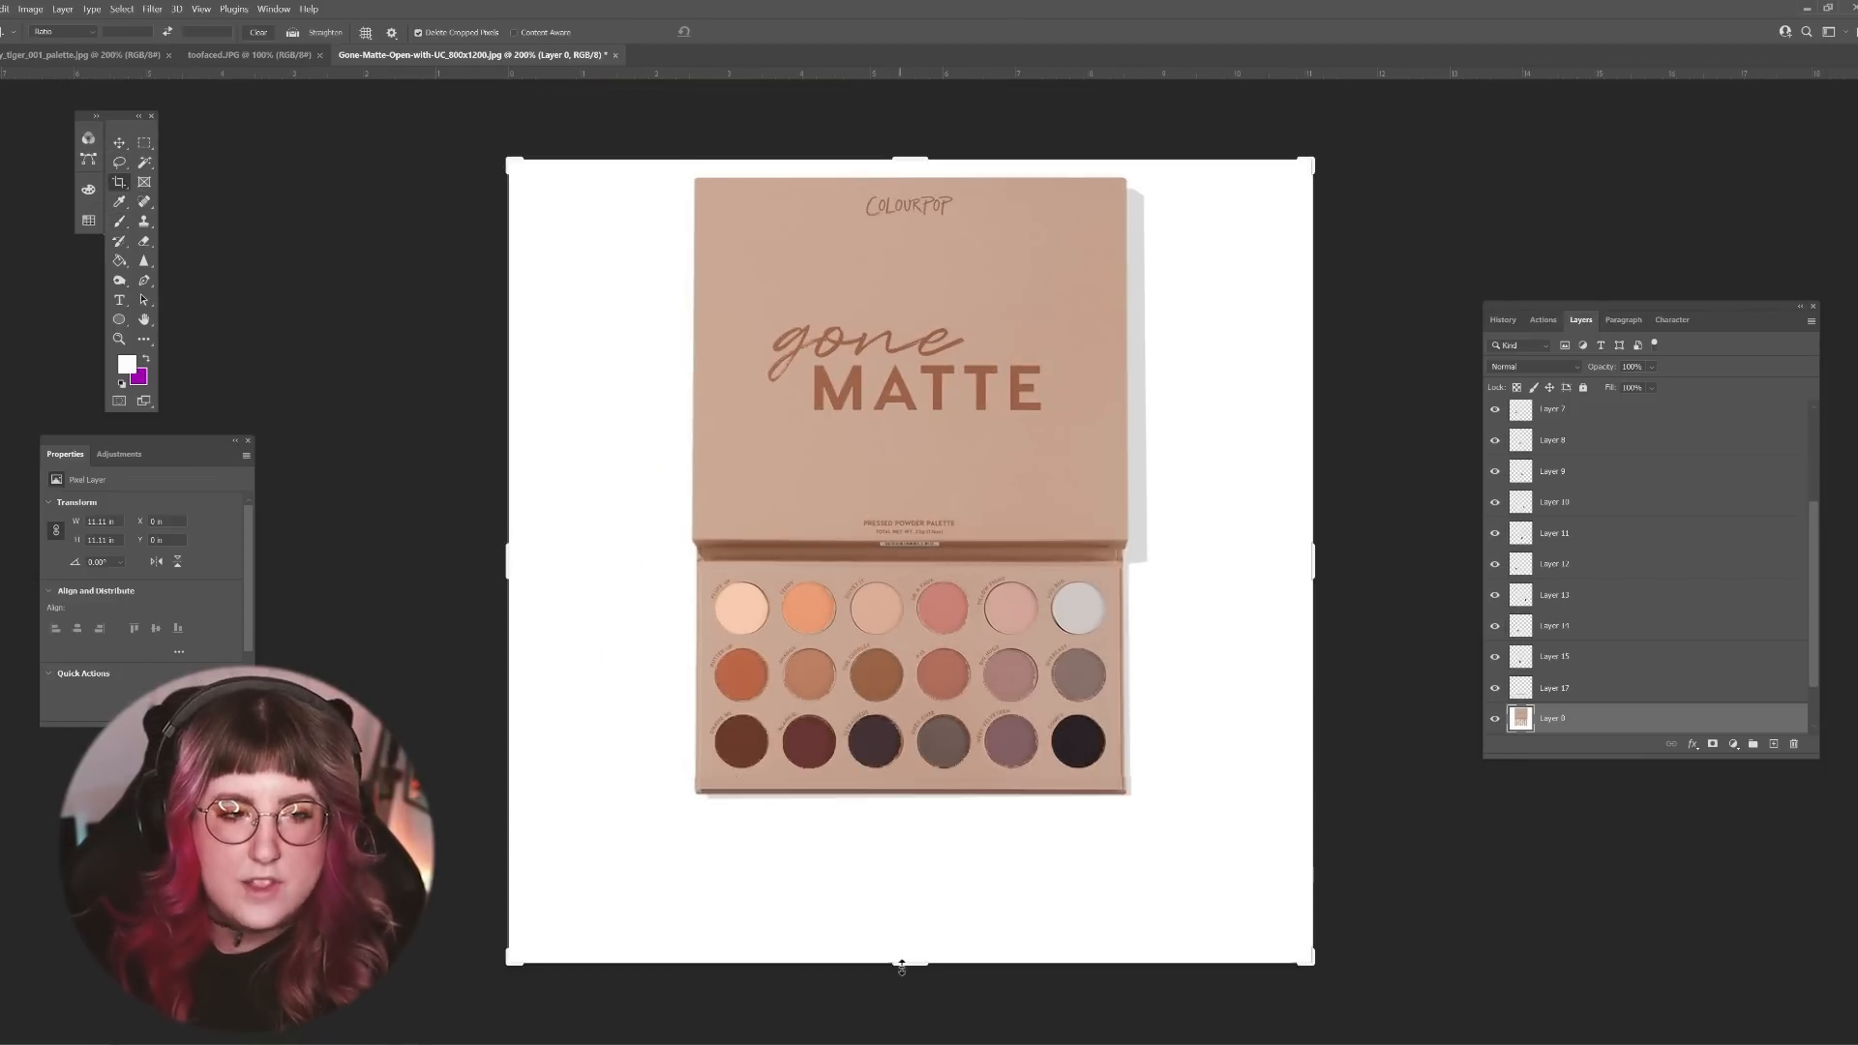
pyautogui.moveTo(908, 966); pyautogui.dragTo(939, 838)
pyautogui.press('Return')
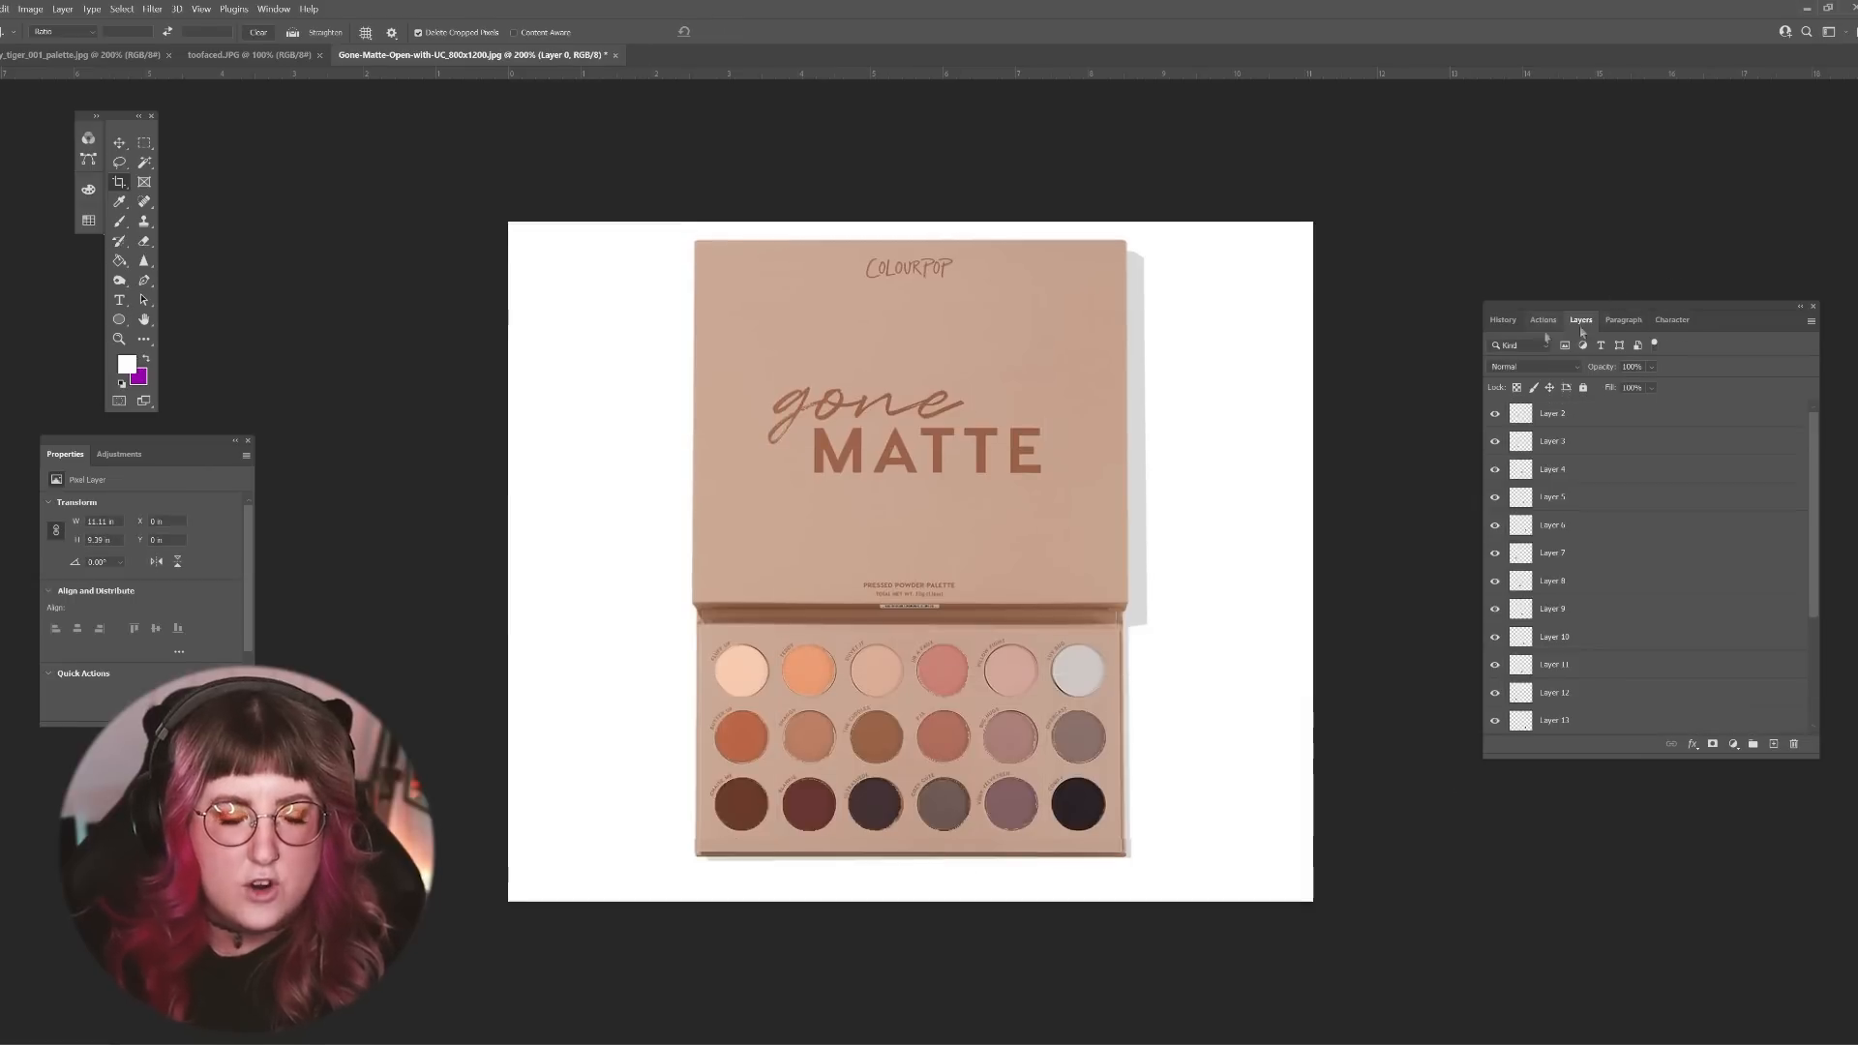
# Step: Compare the history snapshot of the edited palette with the original image by switching between them several times
pyautogui.click(1502, 320)
pyautogui.moveTo(1813, 678); pyautogui.dragTo(1813, 466)
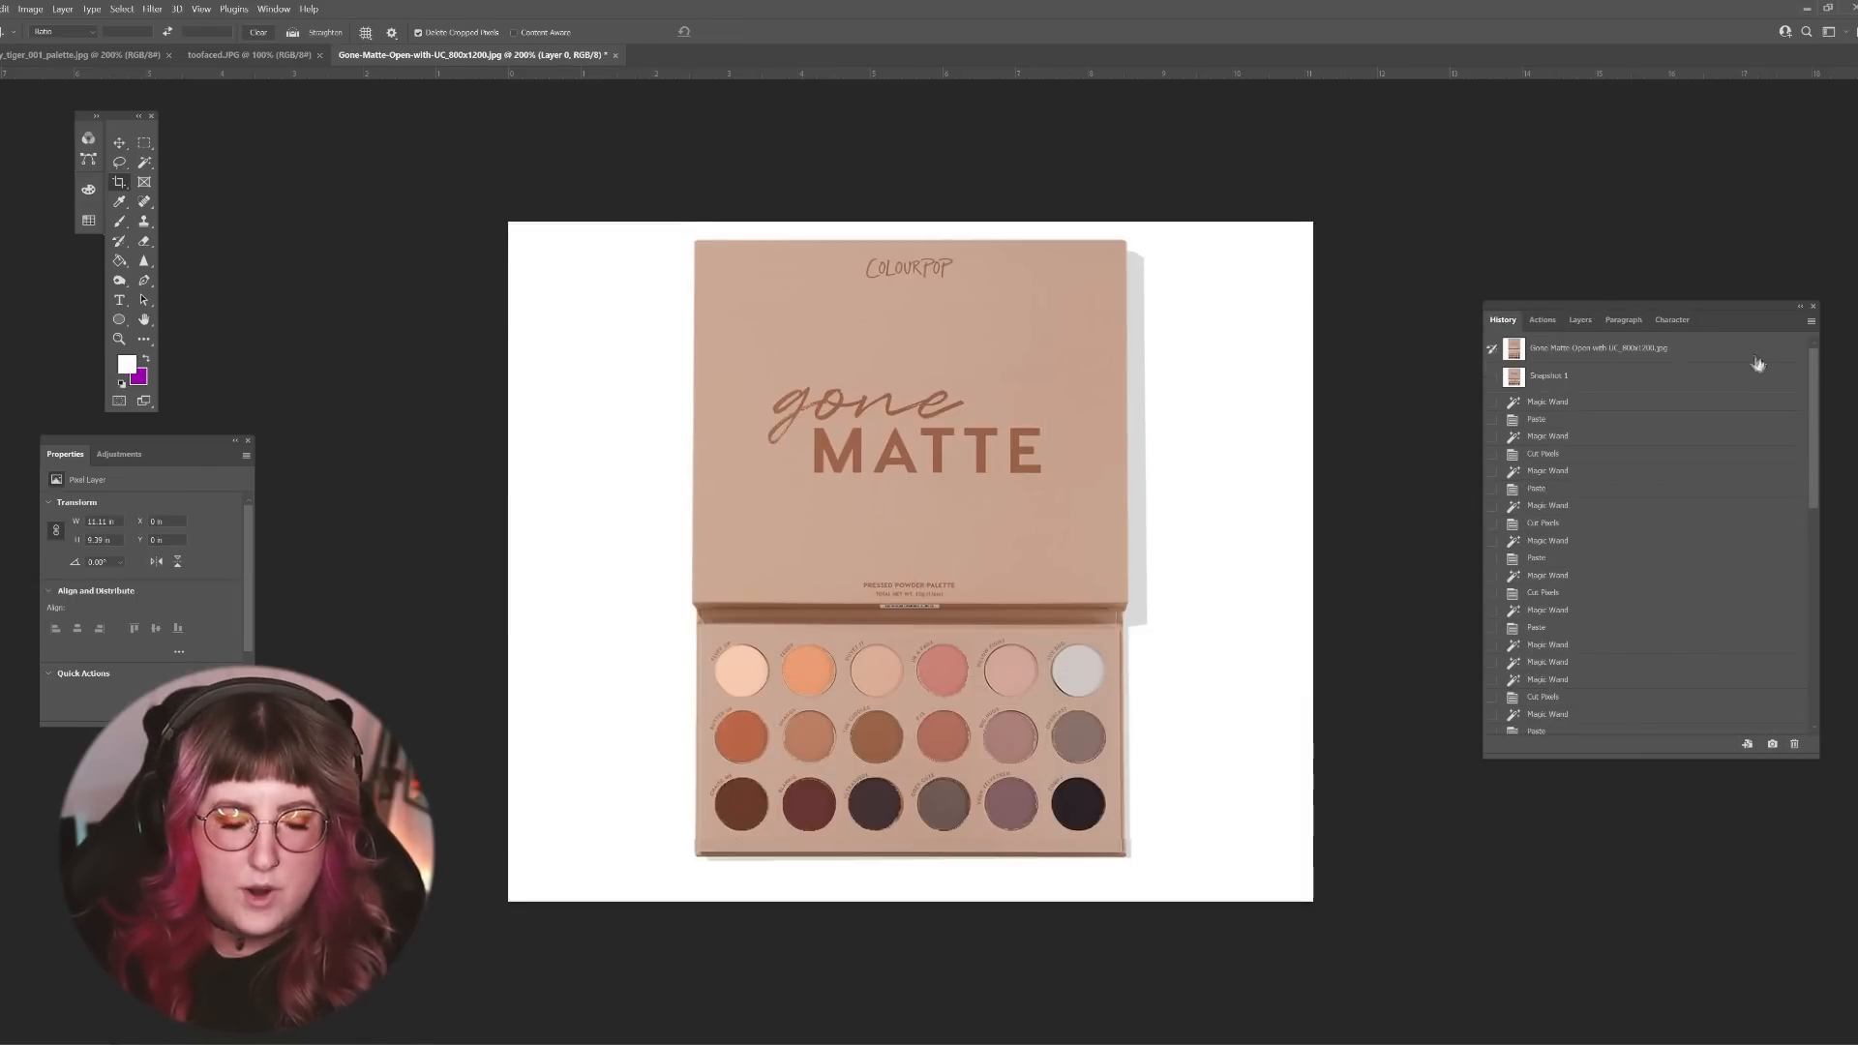
pyautogui.click(1677, 360)
pyautogui.click(1679, 387)
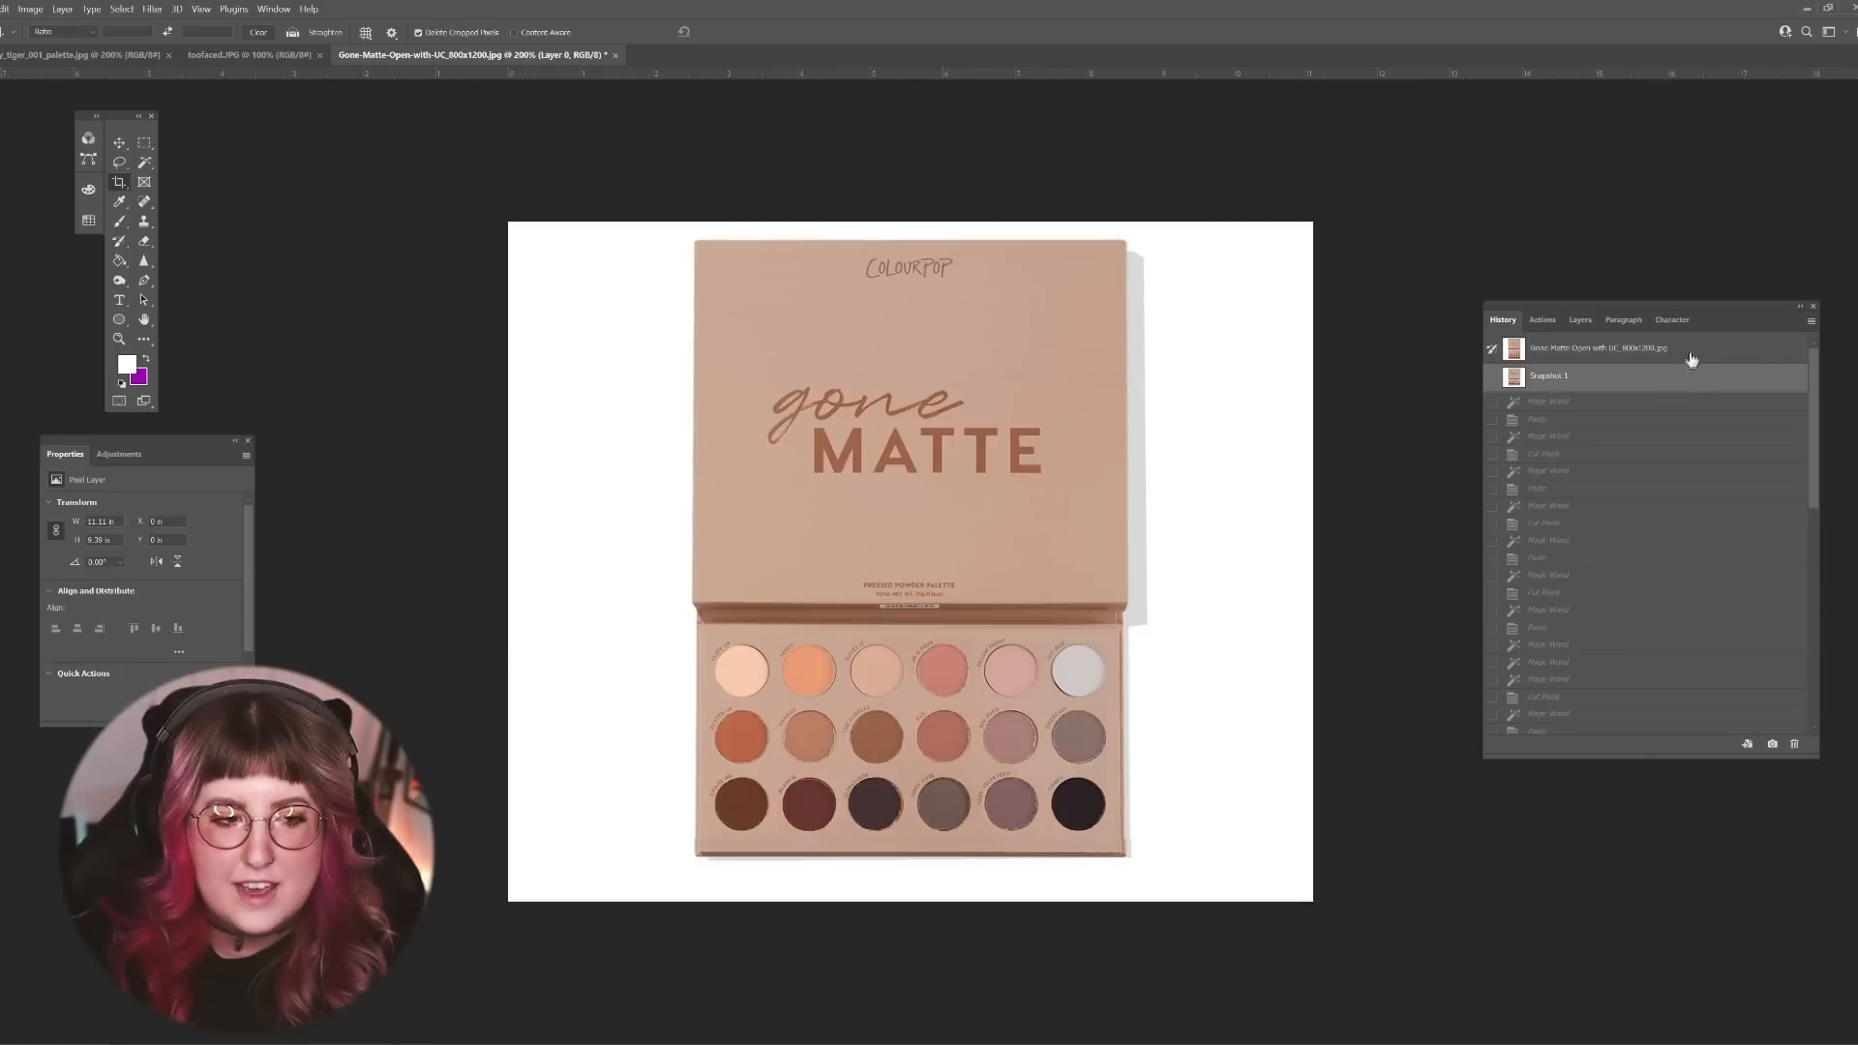
pyautogui.click(1692, 359)
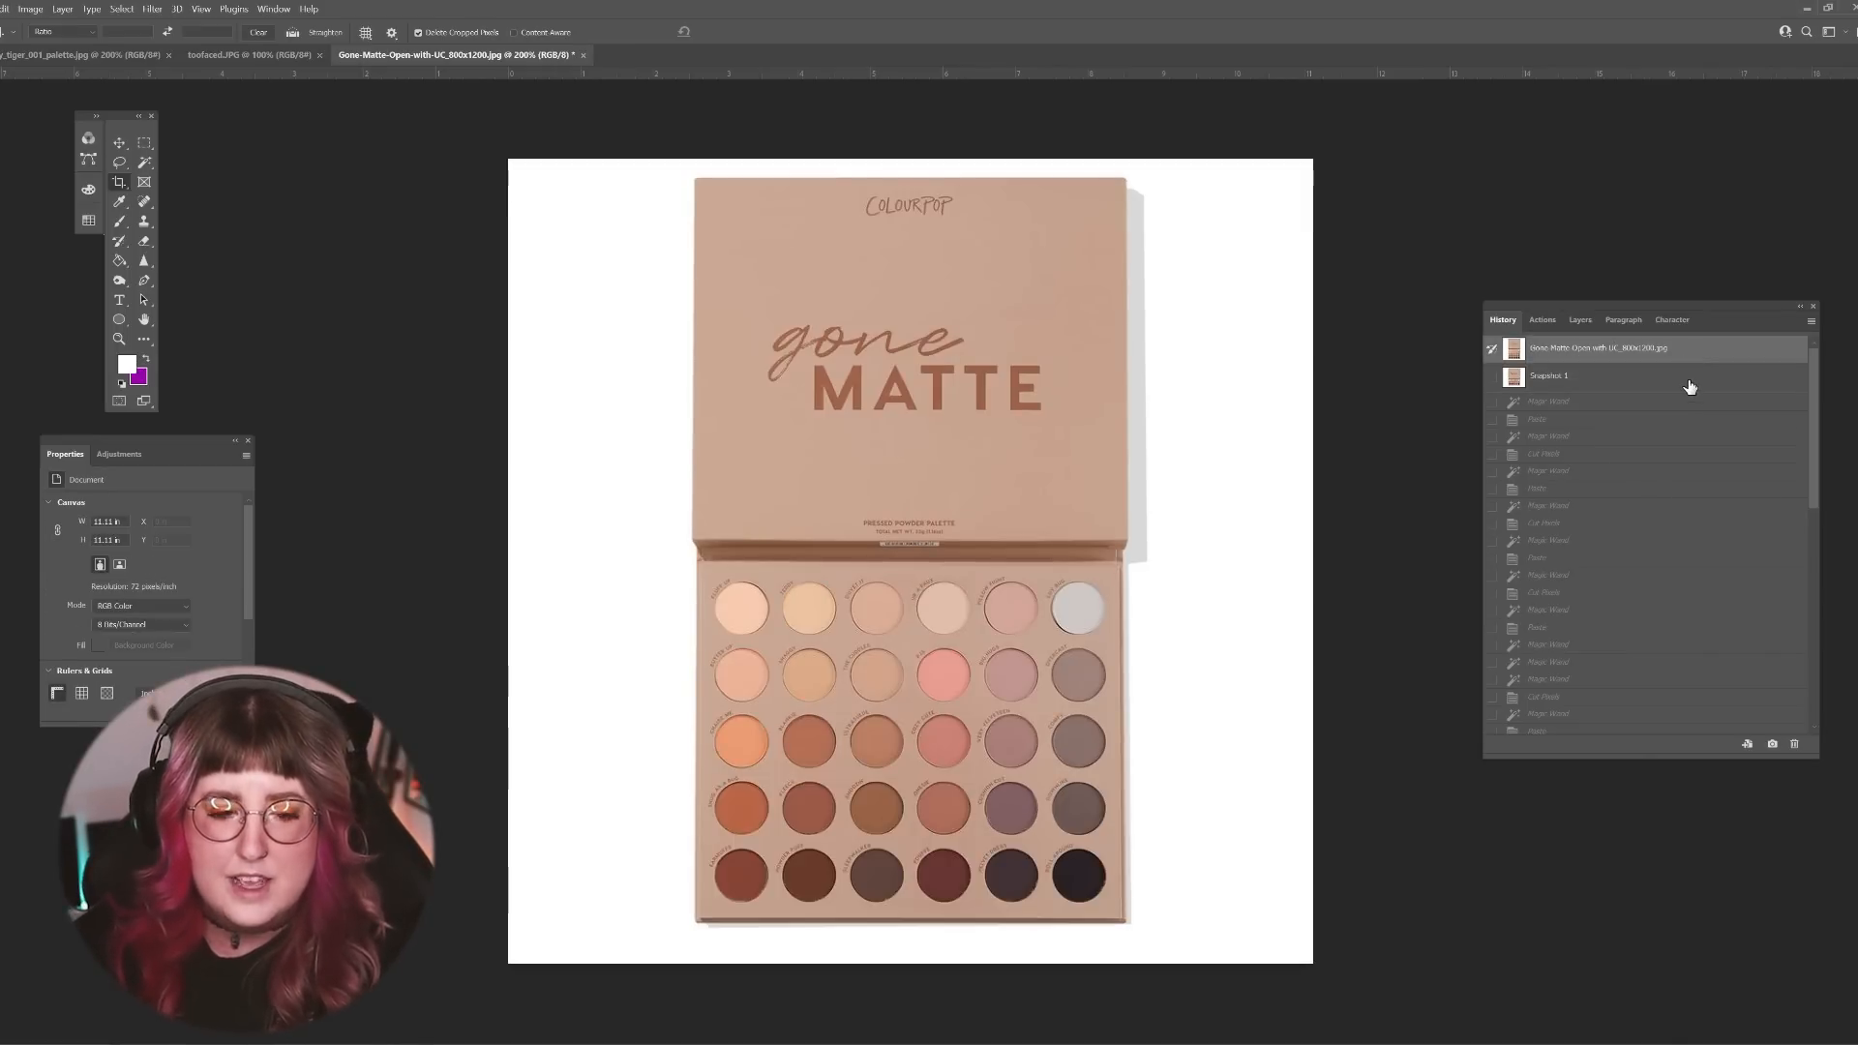
pyautogui.click(1689, 387)
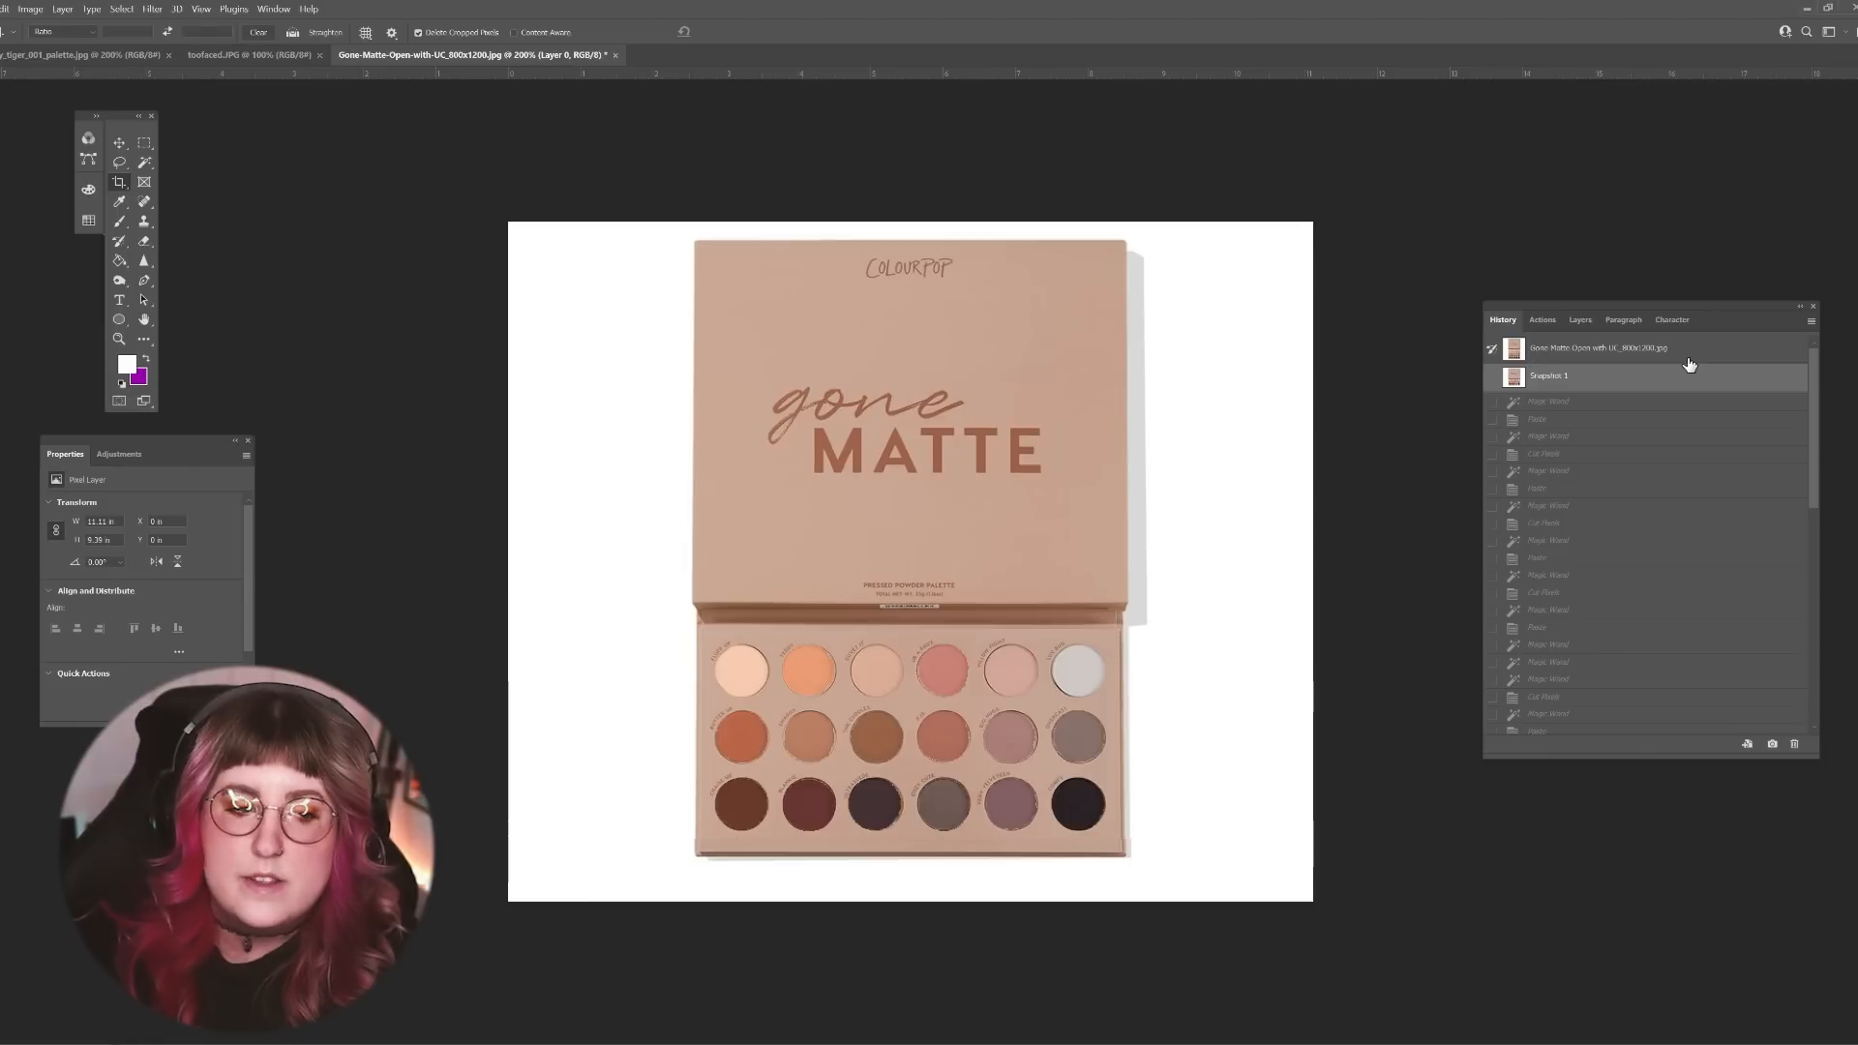
pyautogui.click(1688, 354)
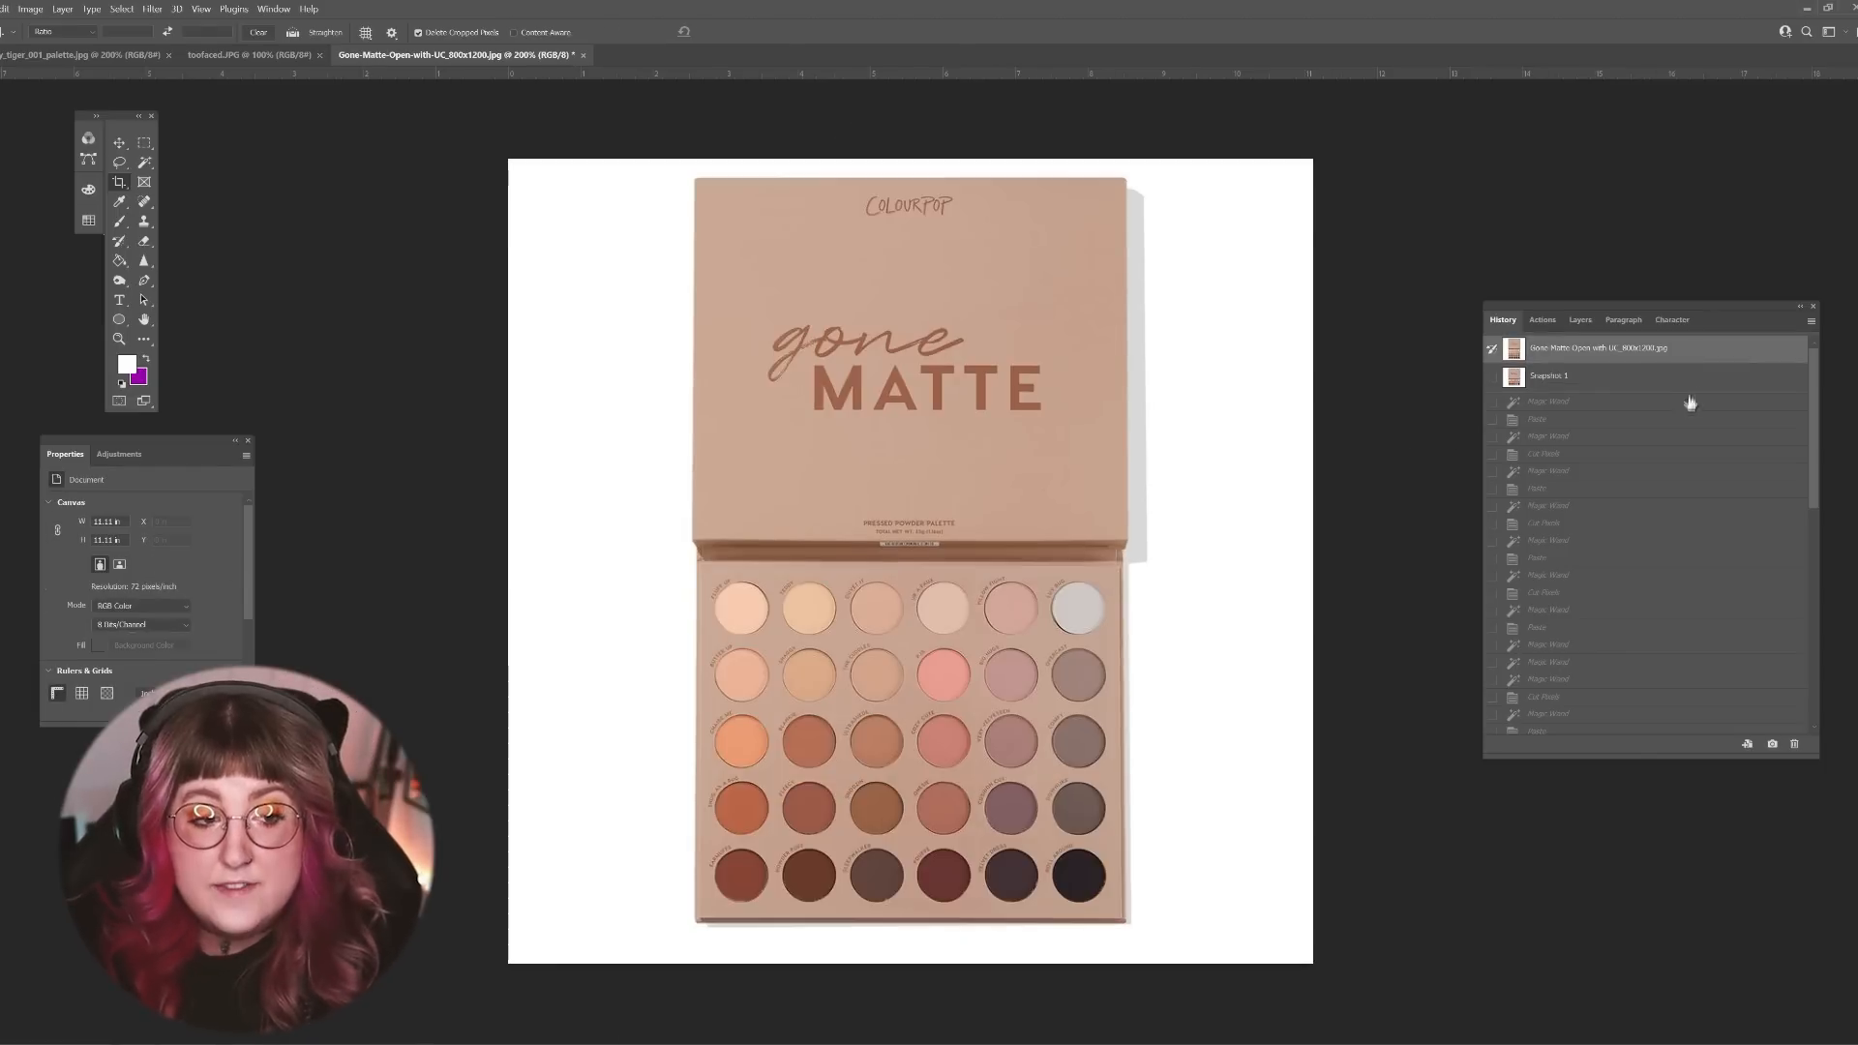
pyautogui.click(1685, 383)
pyautogui.click(1684, 356)
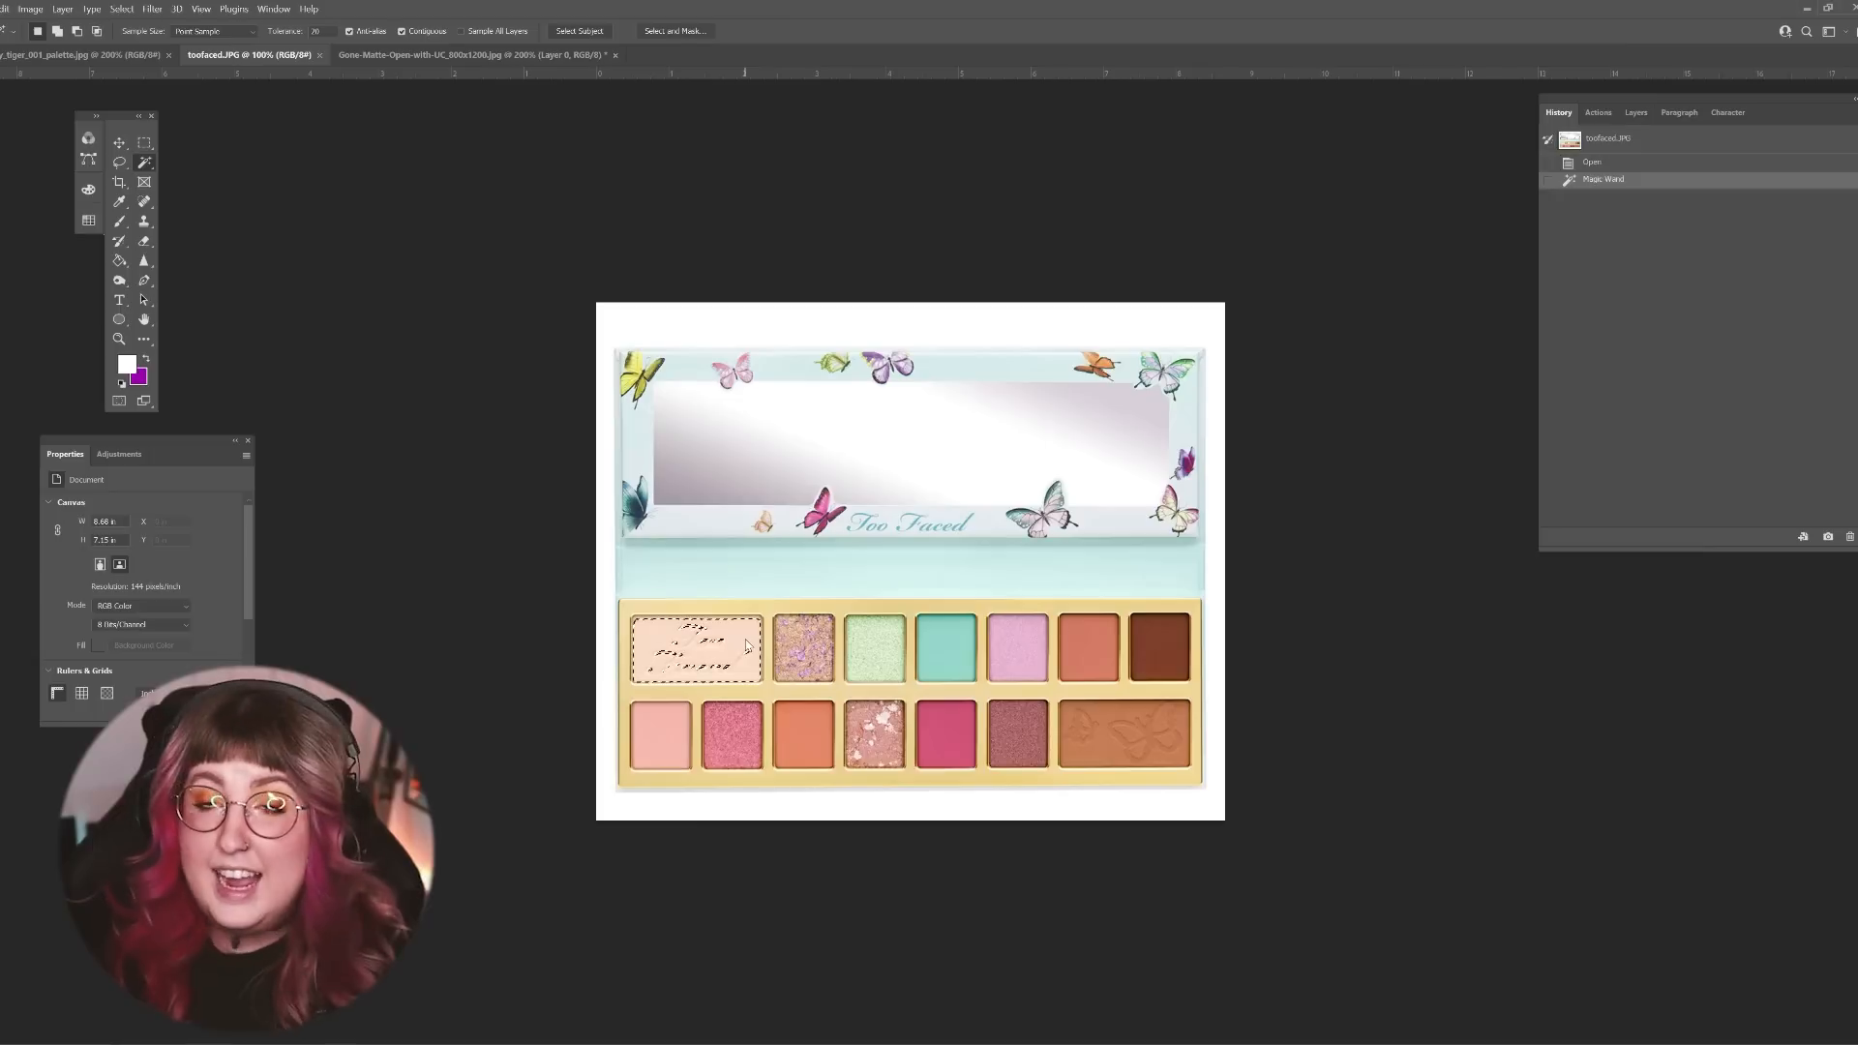
# Step: In toofaced.JPG, test Magic Wand tolerance settings by repeatedly selecting and deselecting the turquoise shade, leaving it selected
pyautogui.hotkey('ctrl', 'd')
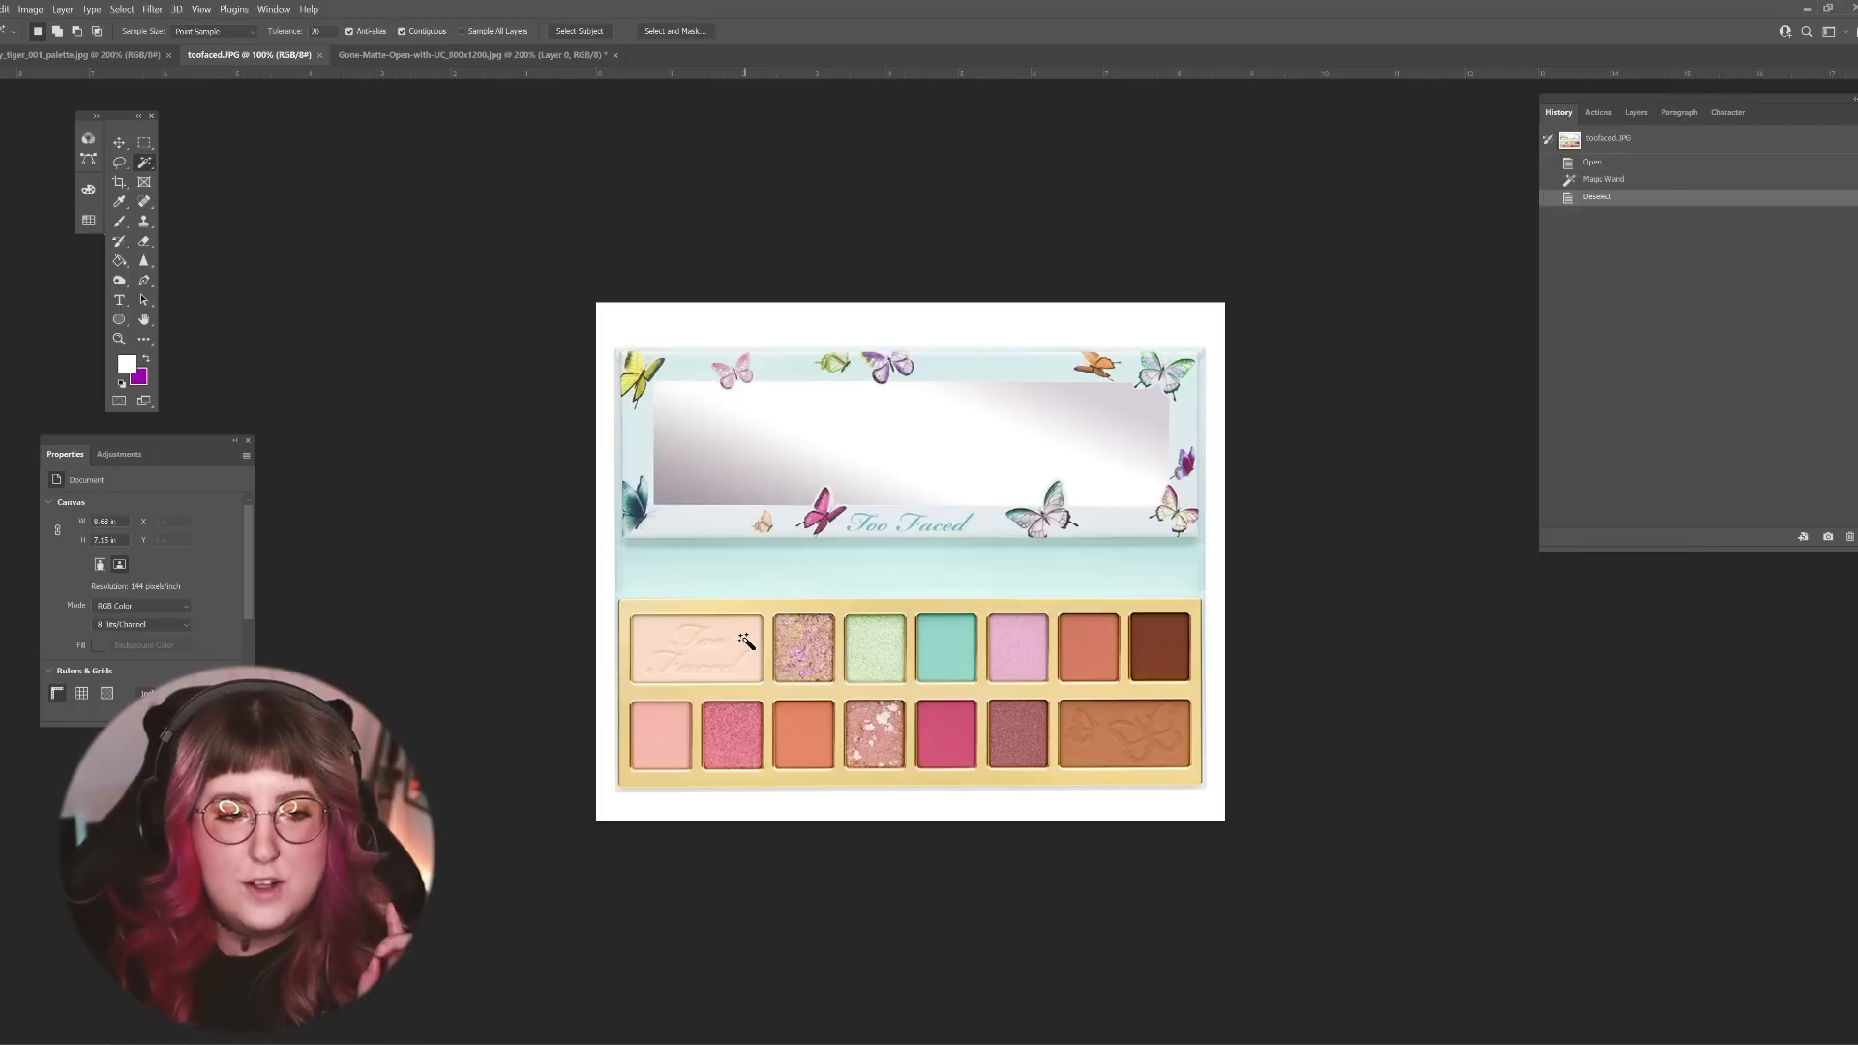
pyautogui.click(945, 647)
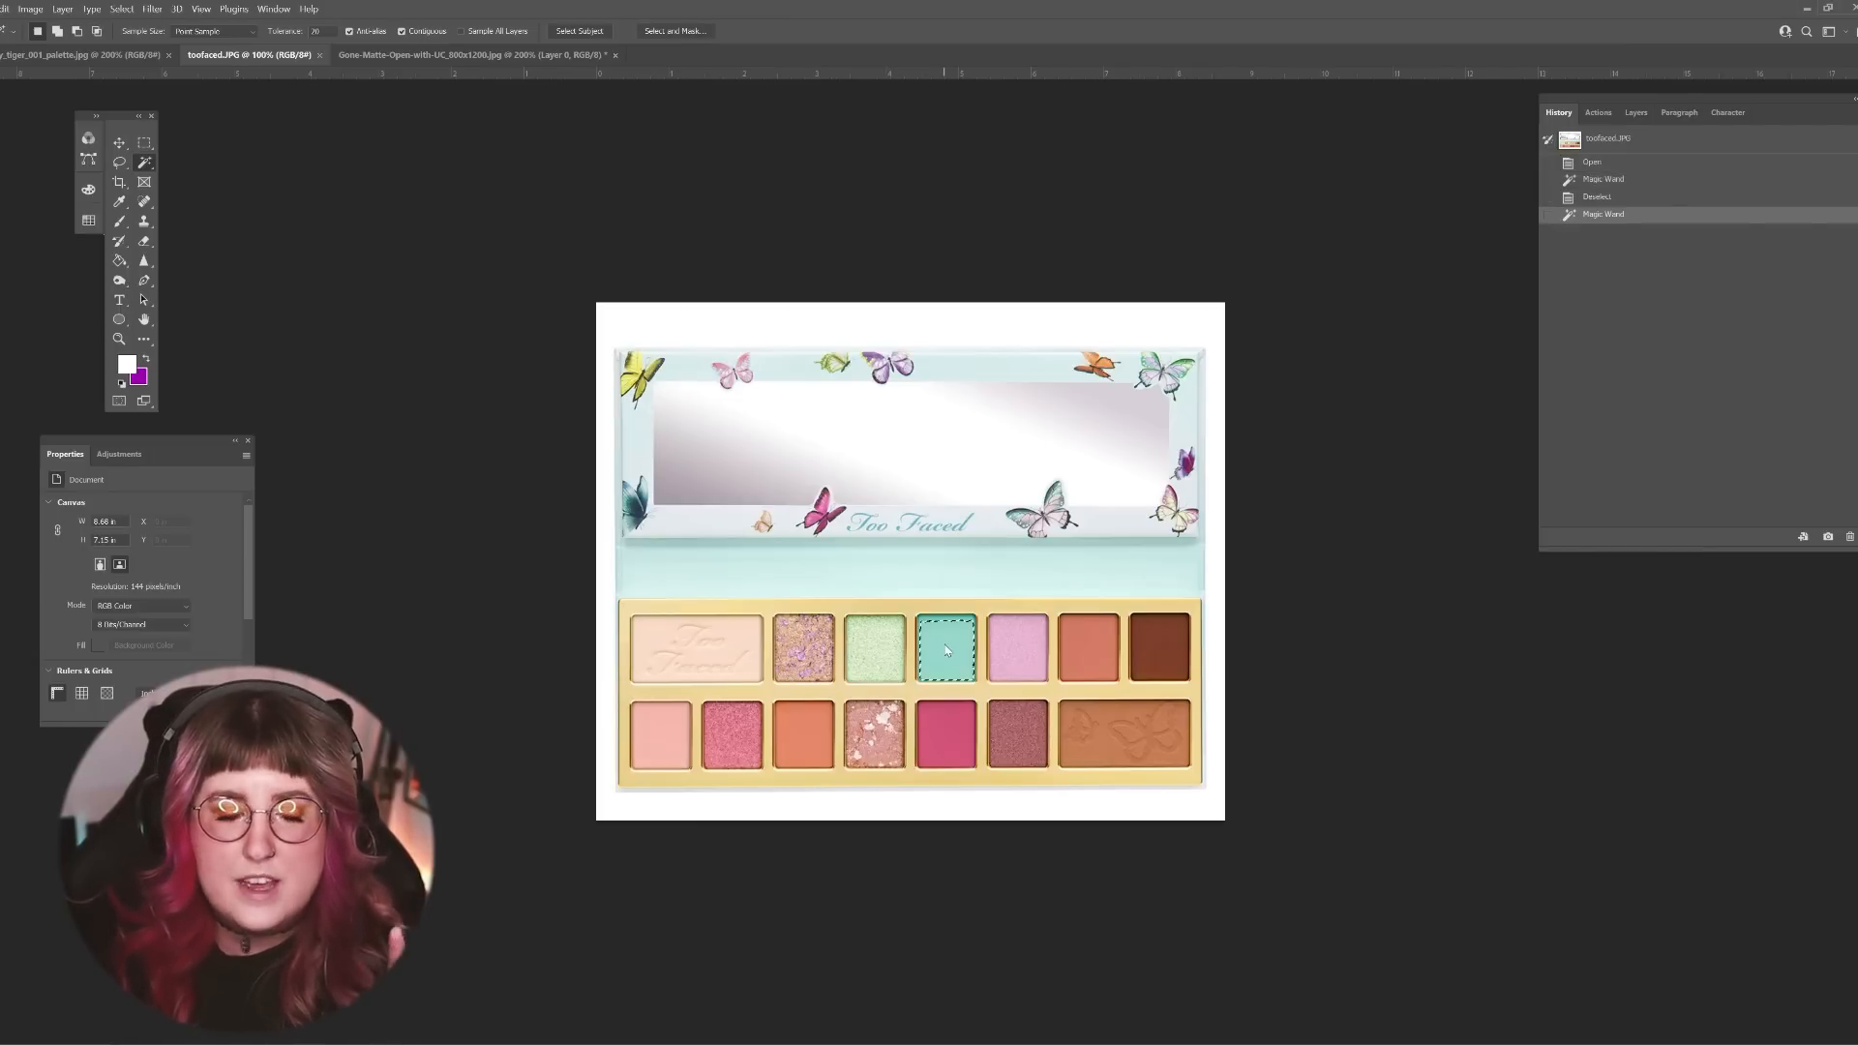
pyautogui.hotkey('ctrl', 'd')
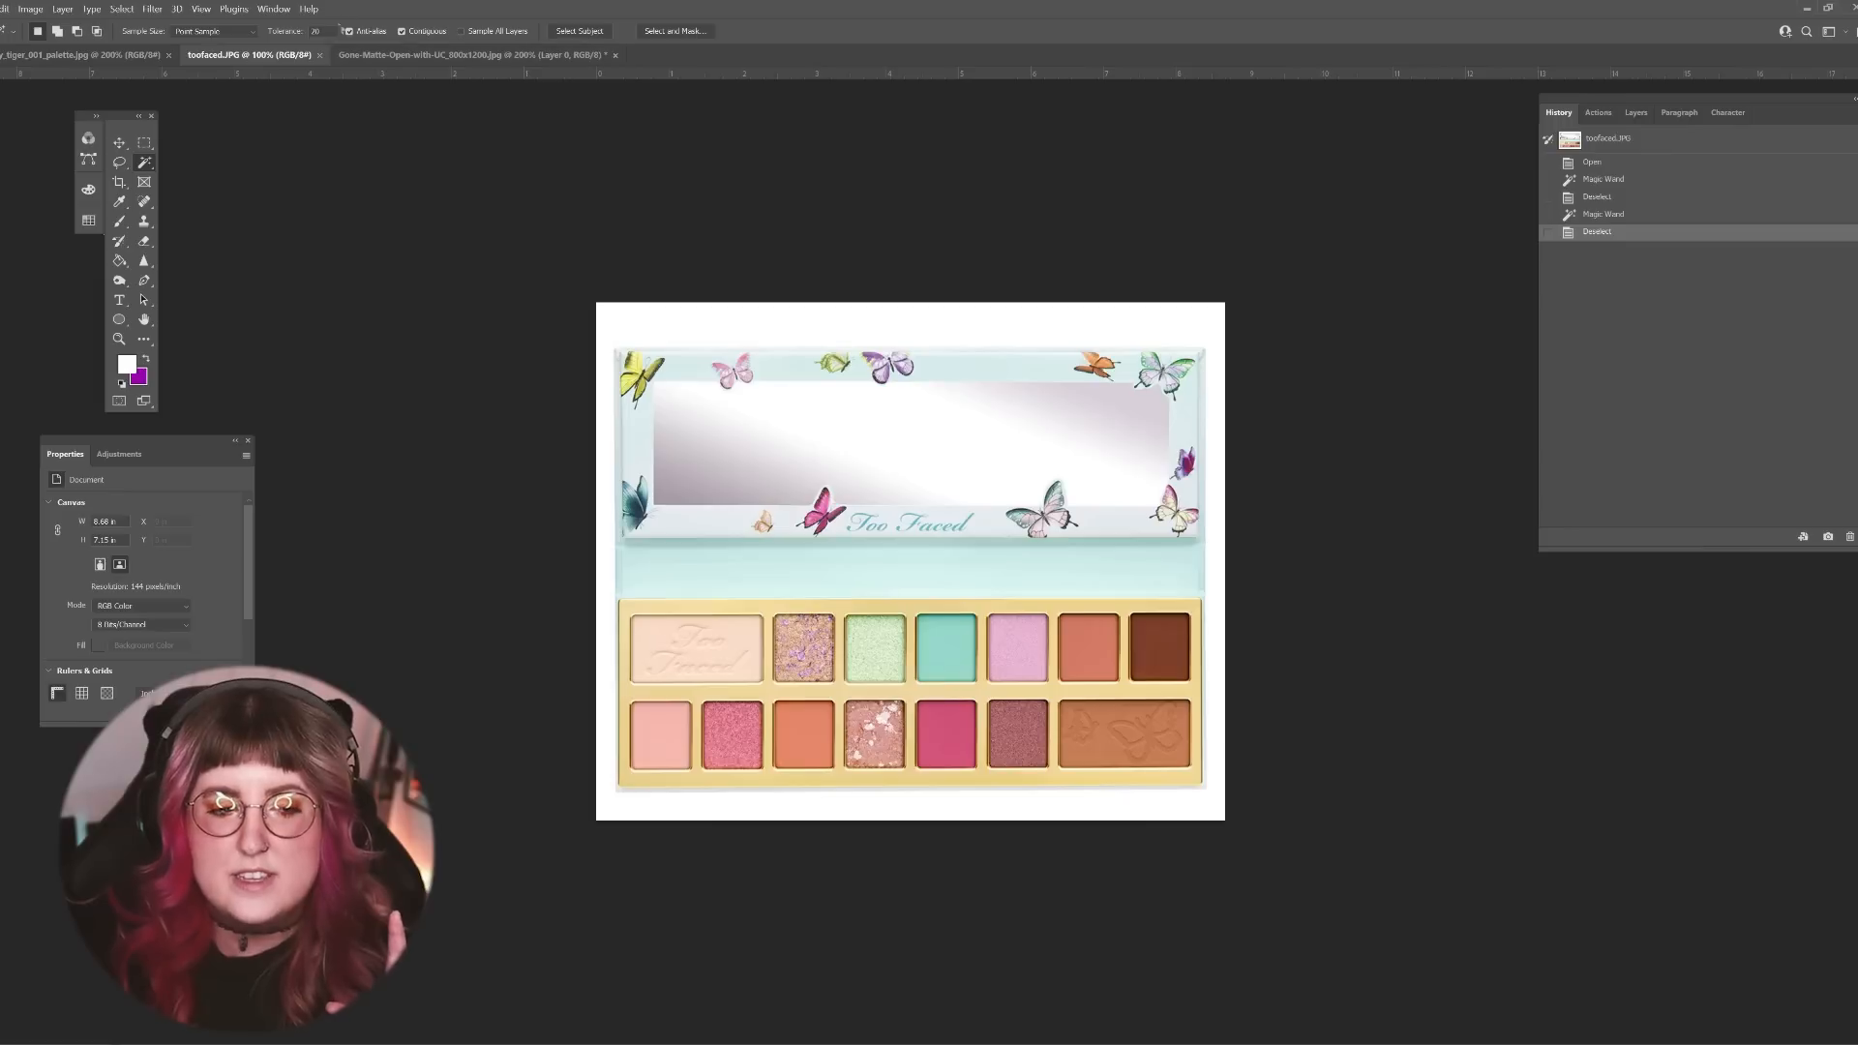
pyautogui.click(971, 636)
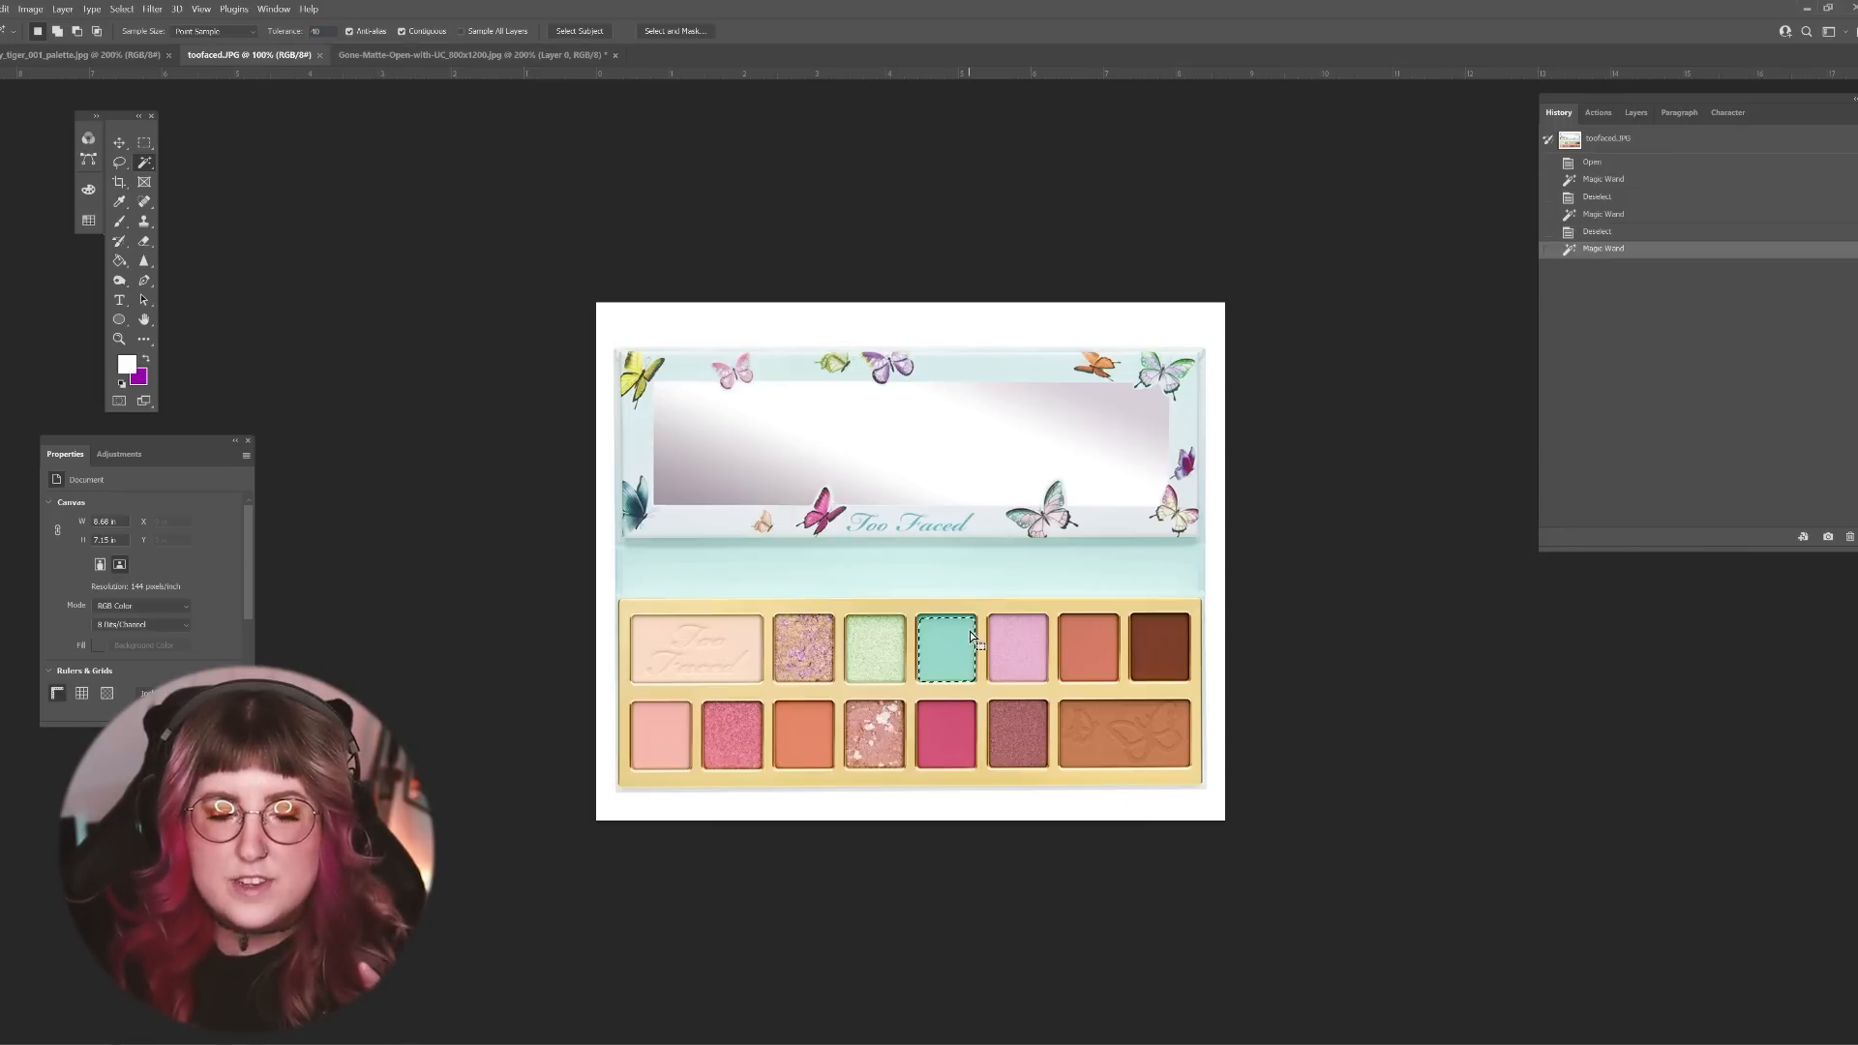
pyautogui.hotkey('ctrl', 'd')
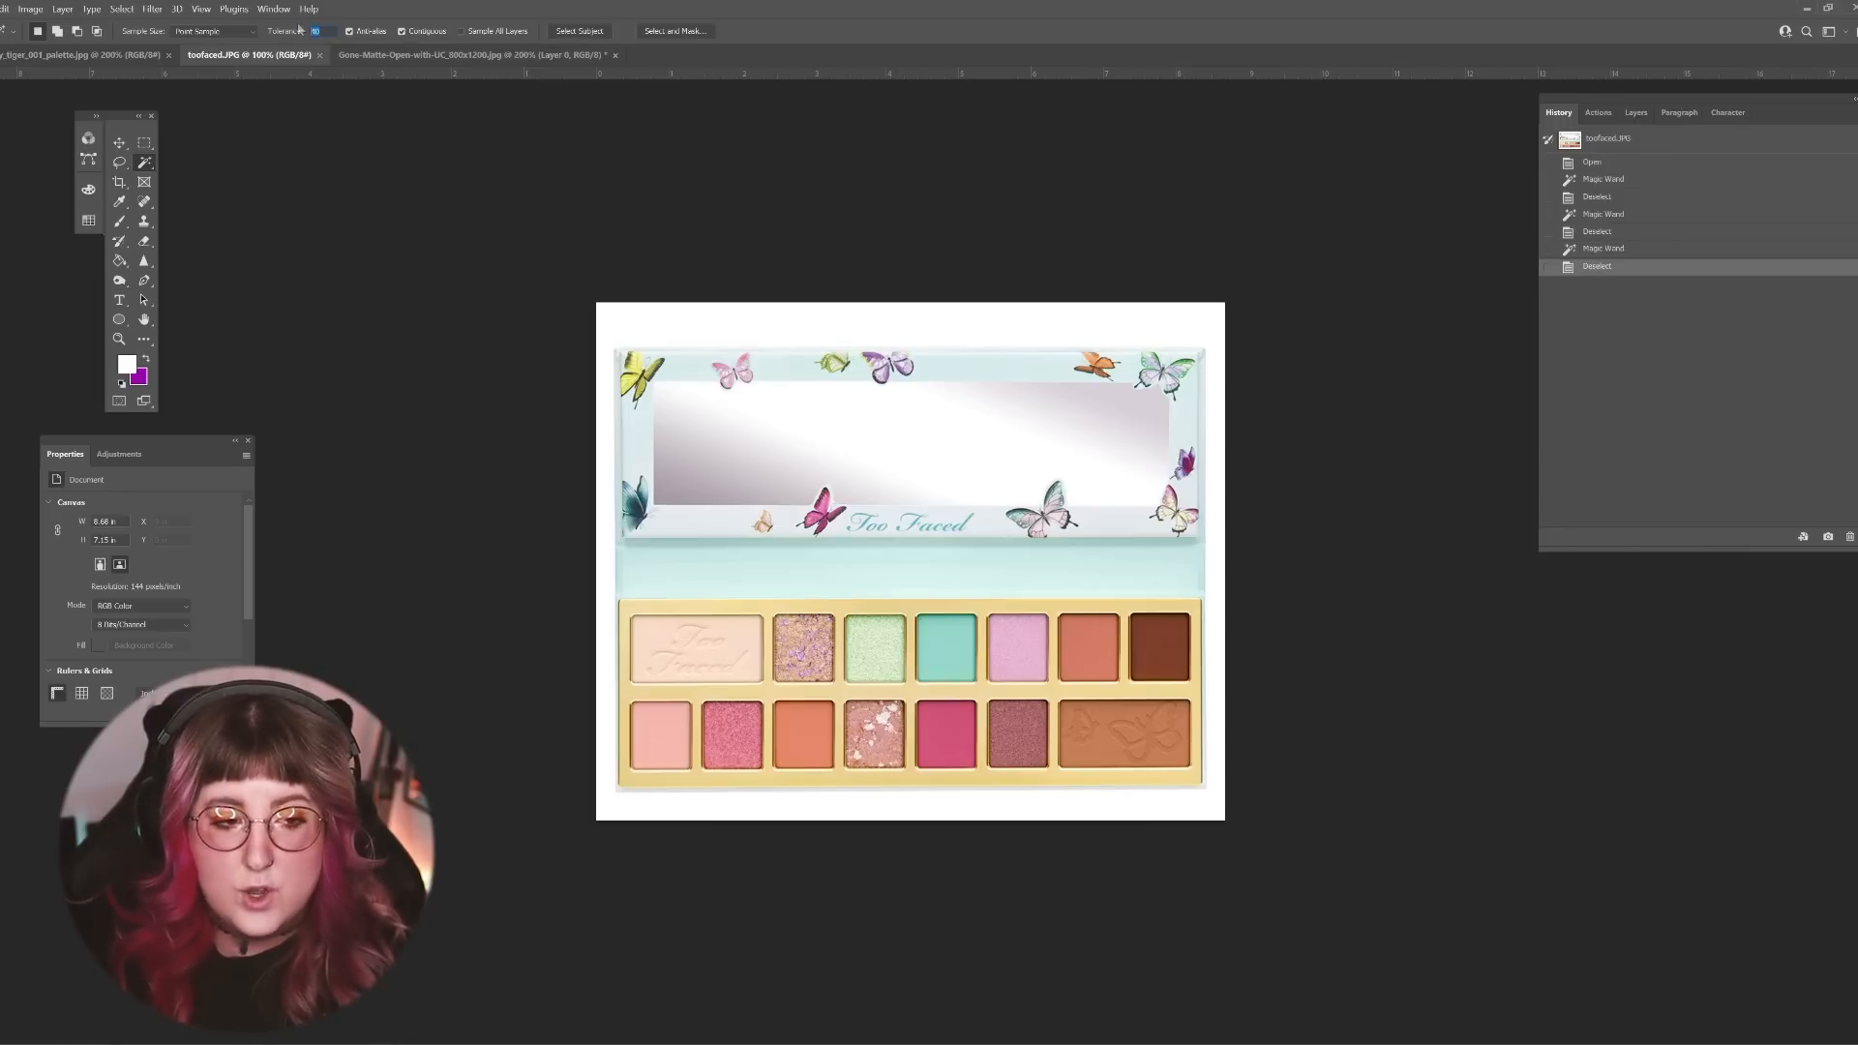
pyautogui.click(954, 634)
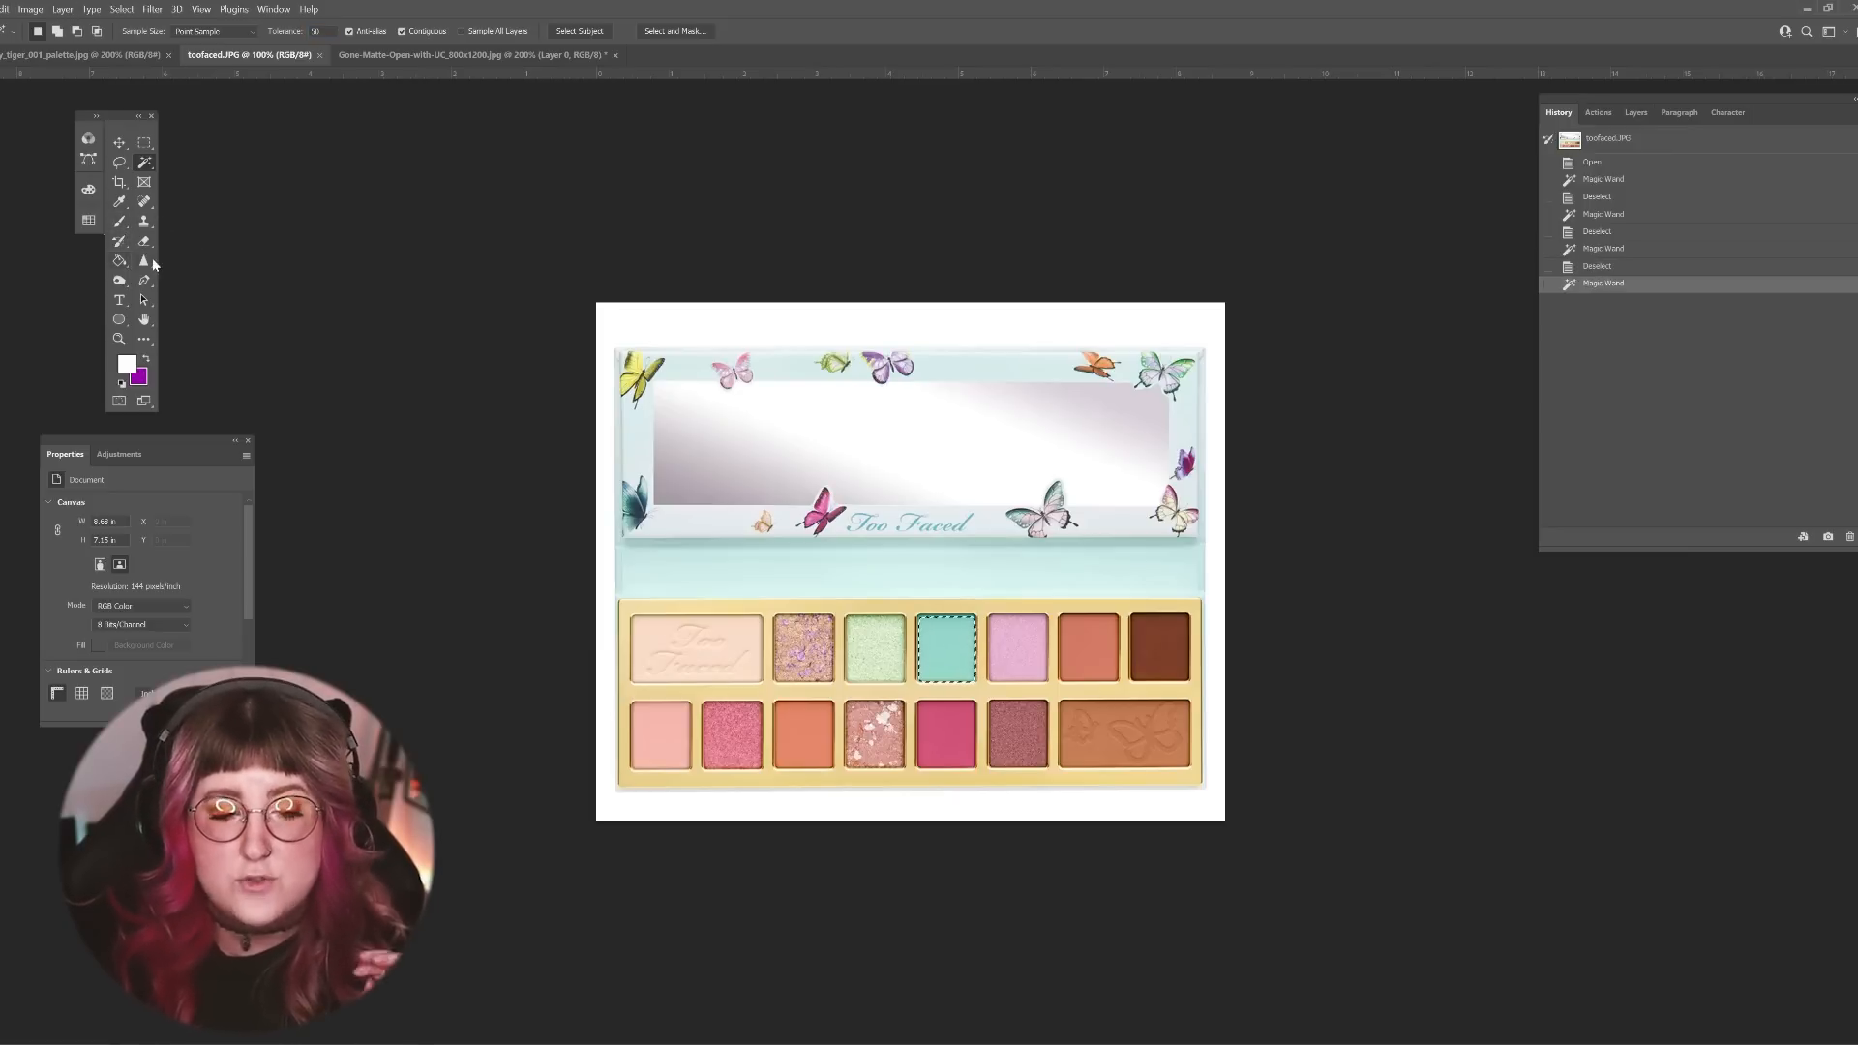
# Step: Darken the selected turquoise shade with three applications of the Burn tool set to the Highlights range
pyautogui.rightClick(120, 281)
pyautogui.click(174, 283)
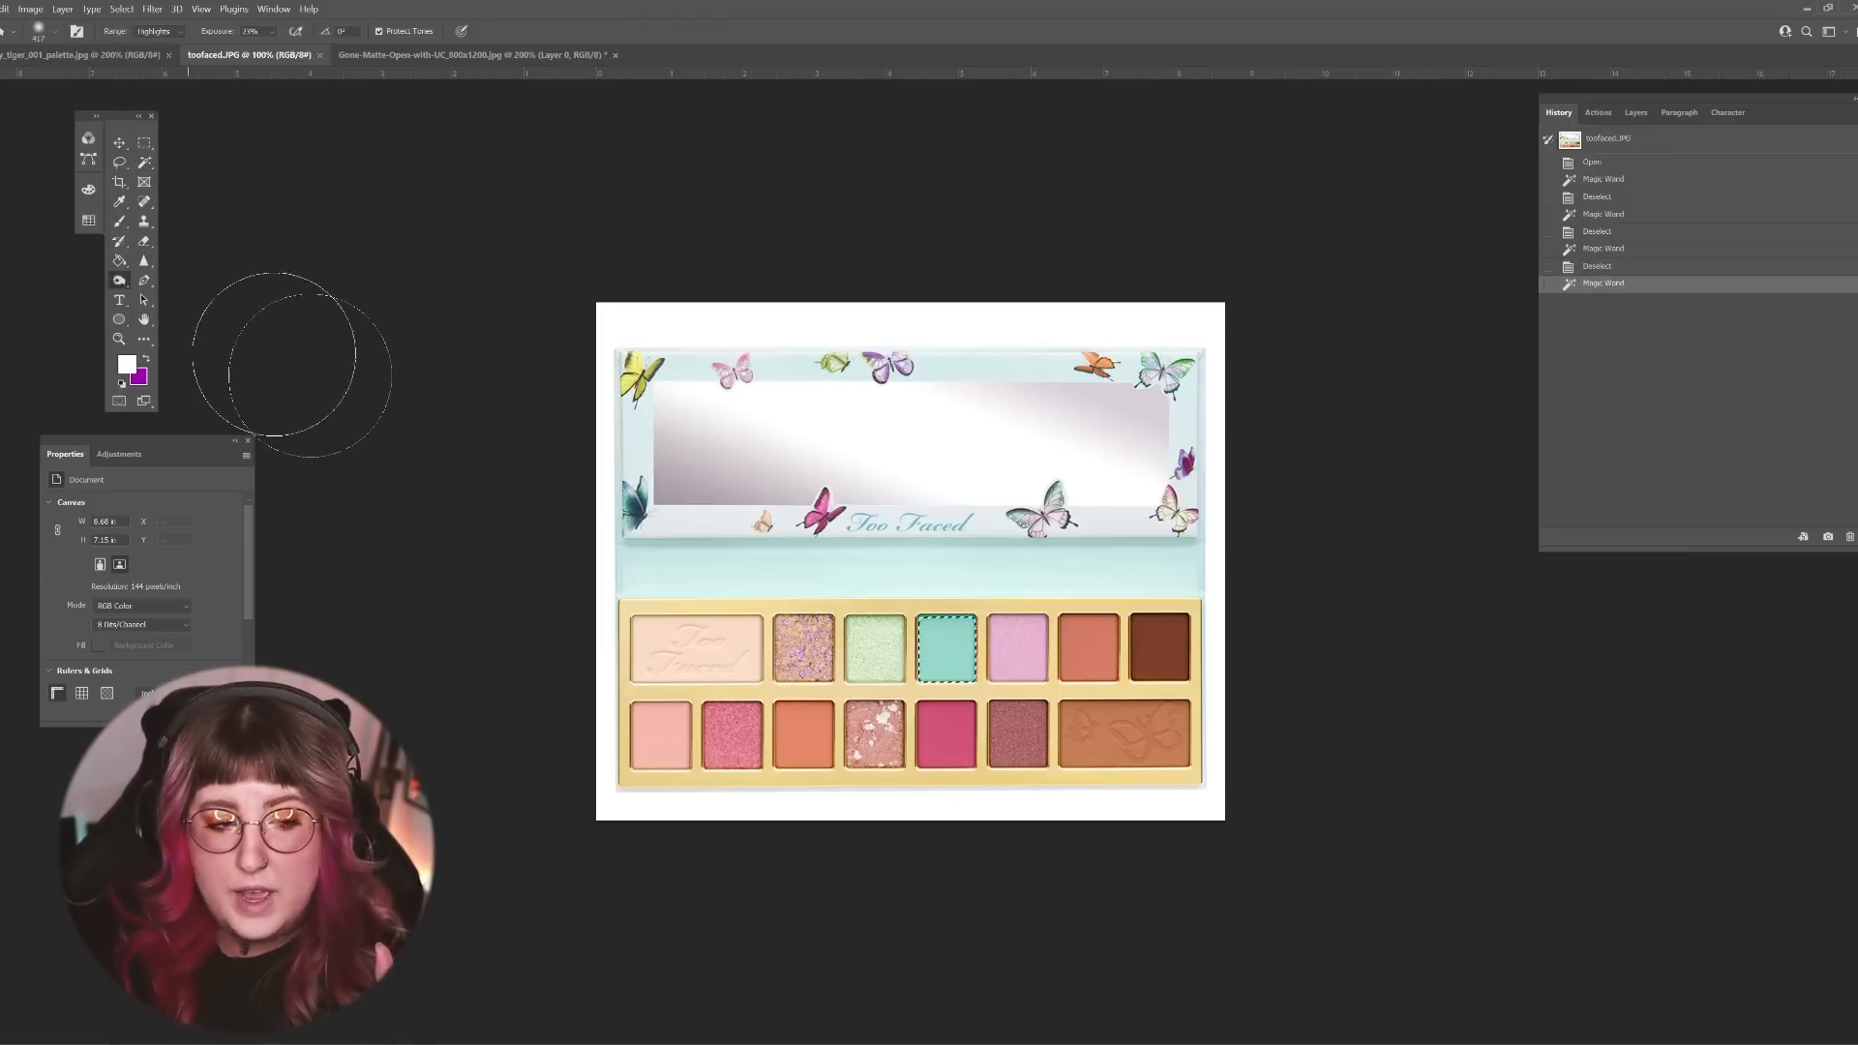
pyautogui.click(948, 655)
pyautogui.click(942, 650)
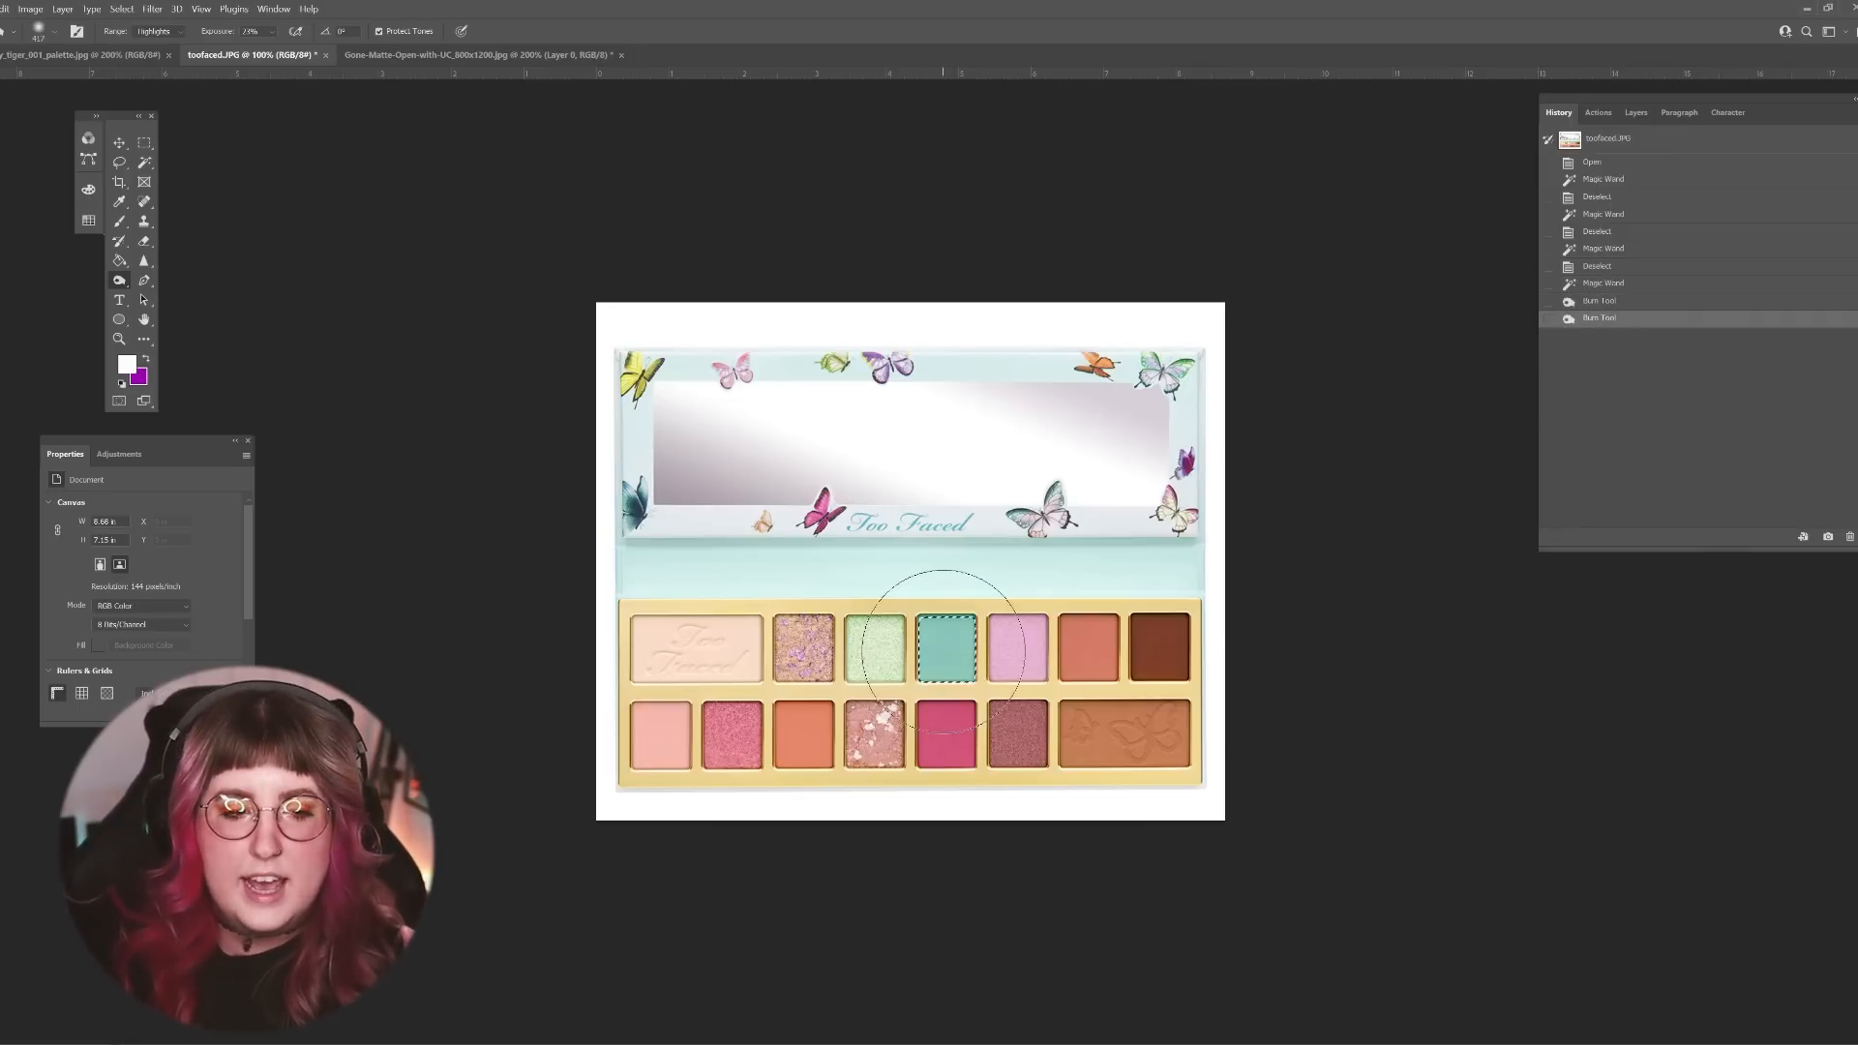
pyautogui.click(956, 661)
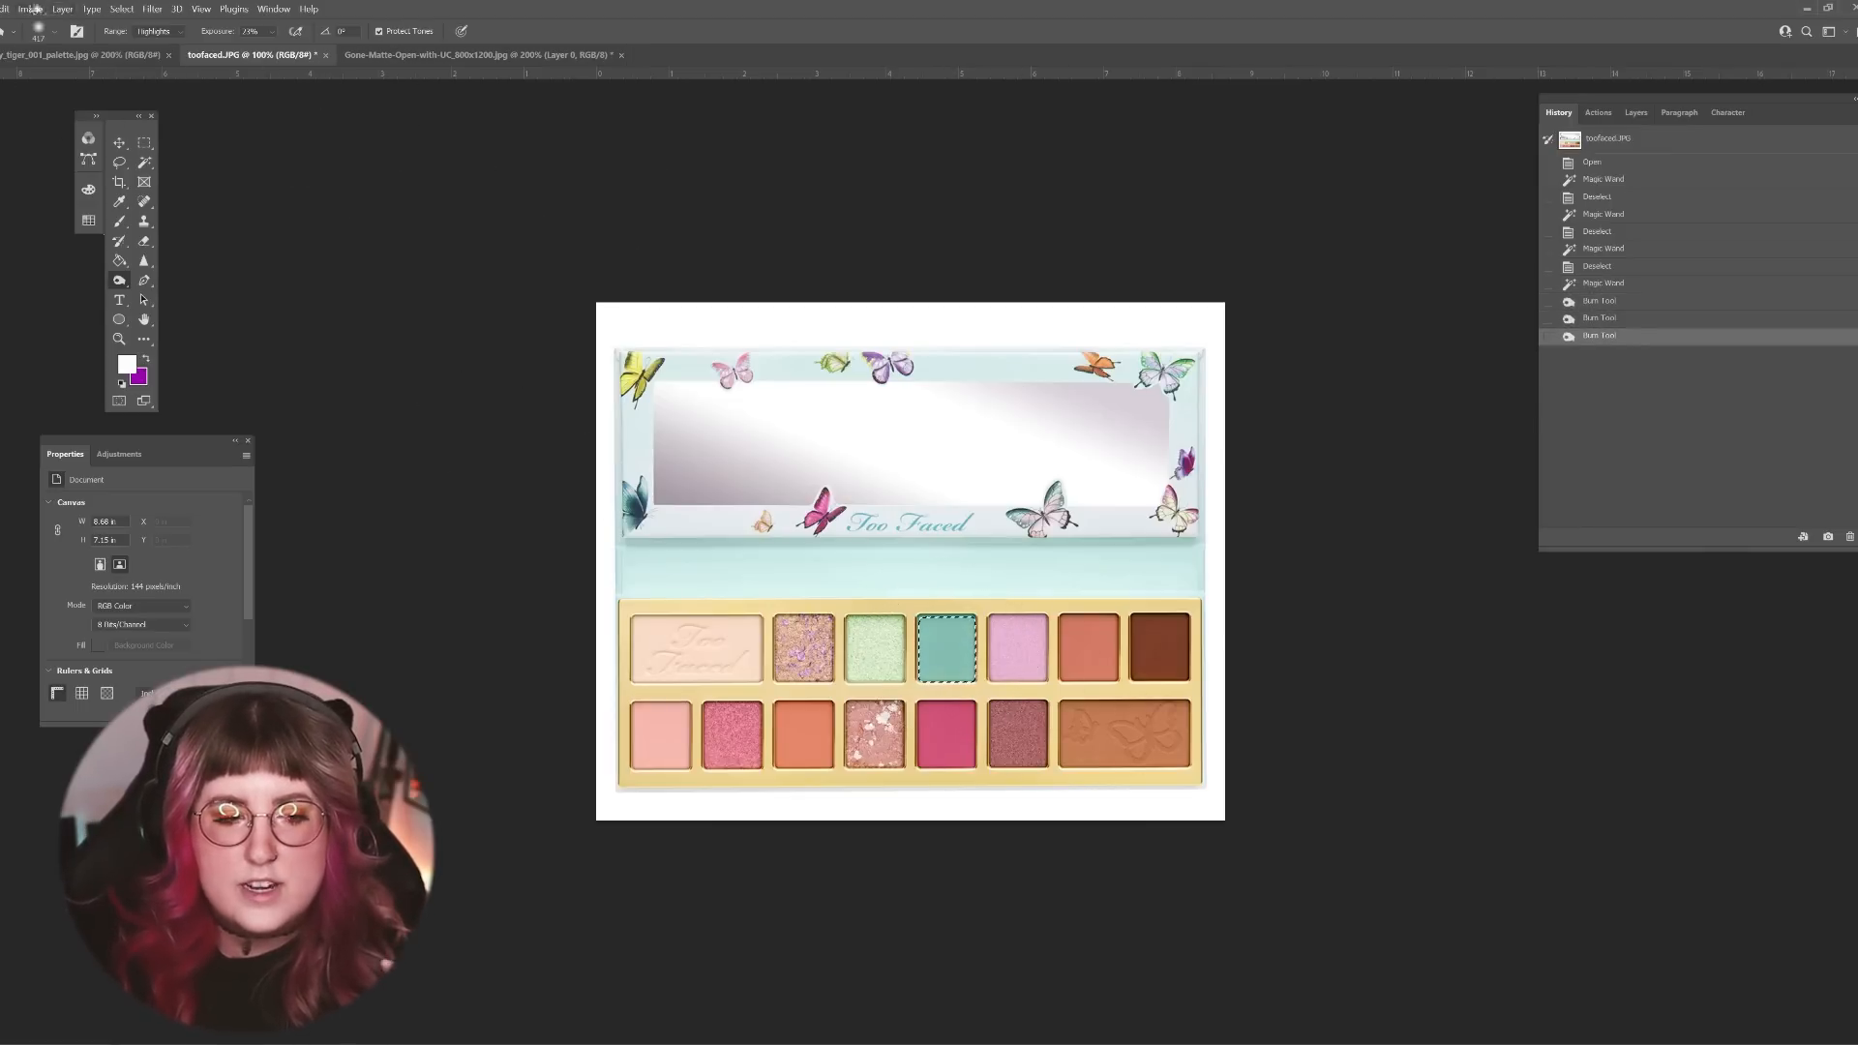
# Step: Intensify the turquoise shade with a Hue/Saturation adjustment of +60 saturation and -14 lightness
pyautogui.click(34, 9)
pyautogui.moveTo(87, 55)
pyautogui.click(223, 132)
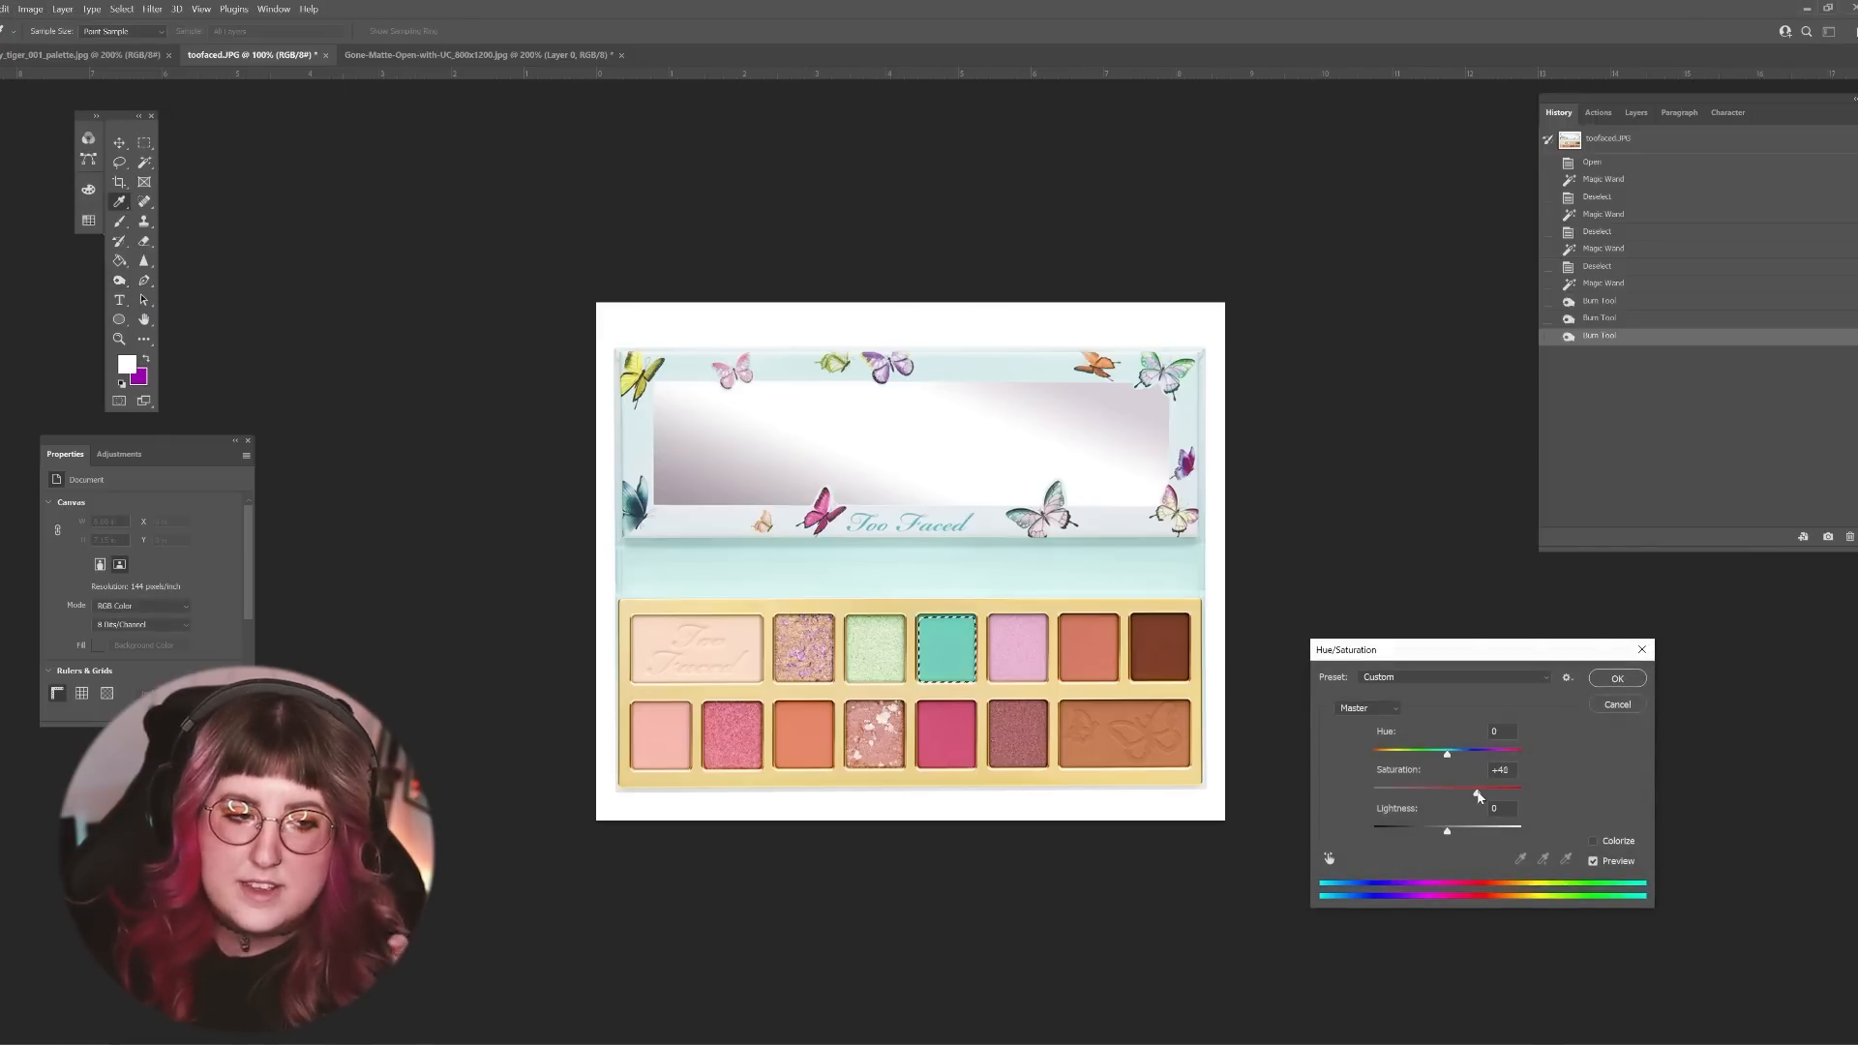
pyautogui.moveTo(1430, 832); pyautogui.dragTo(1437, 833)
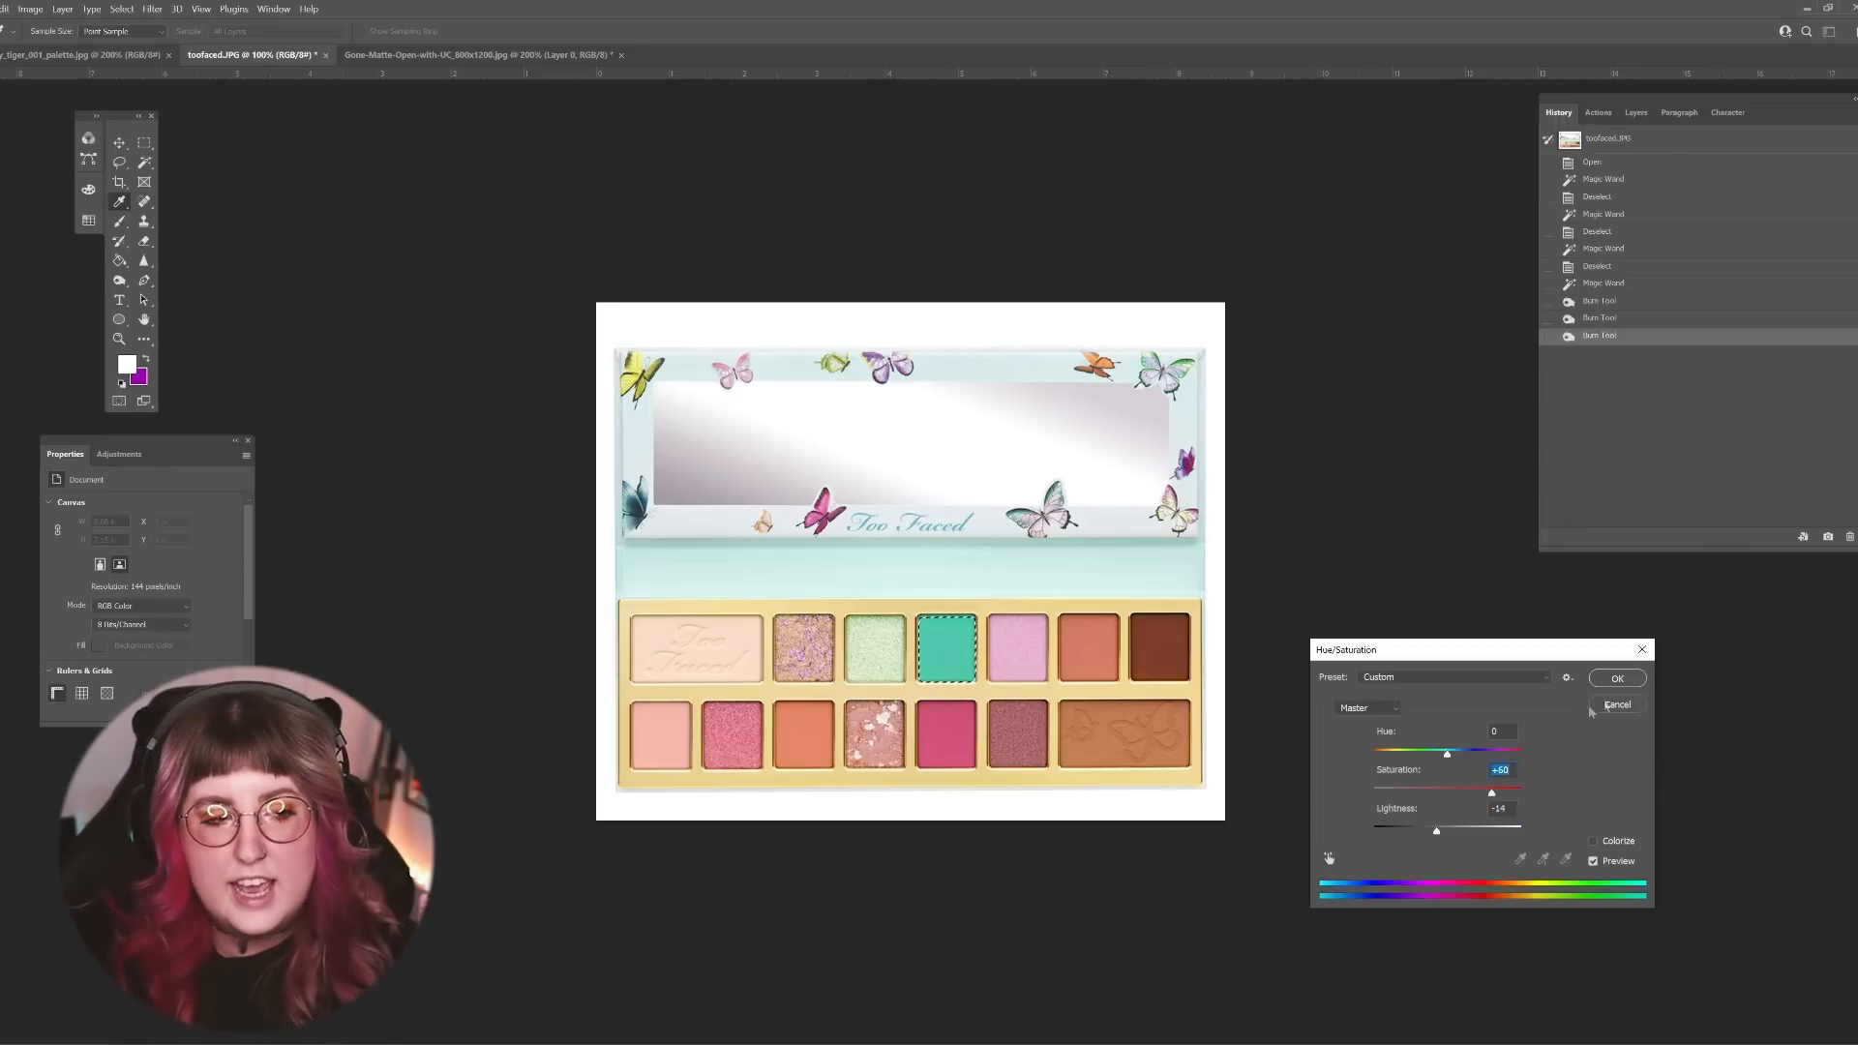
pyautogui.click(1617, 678)
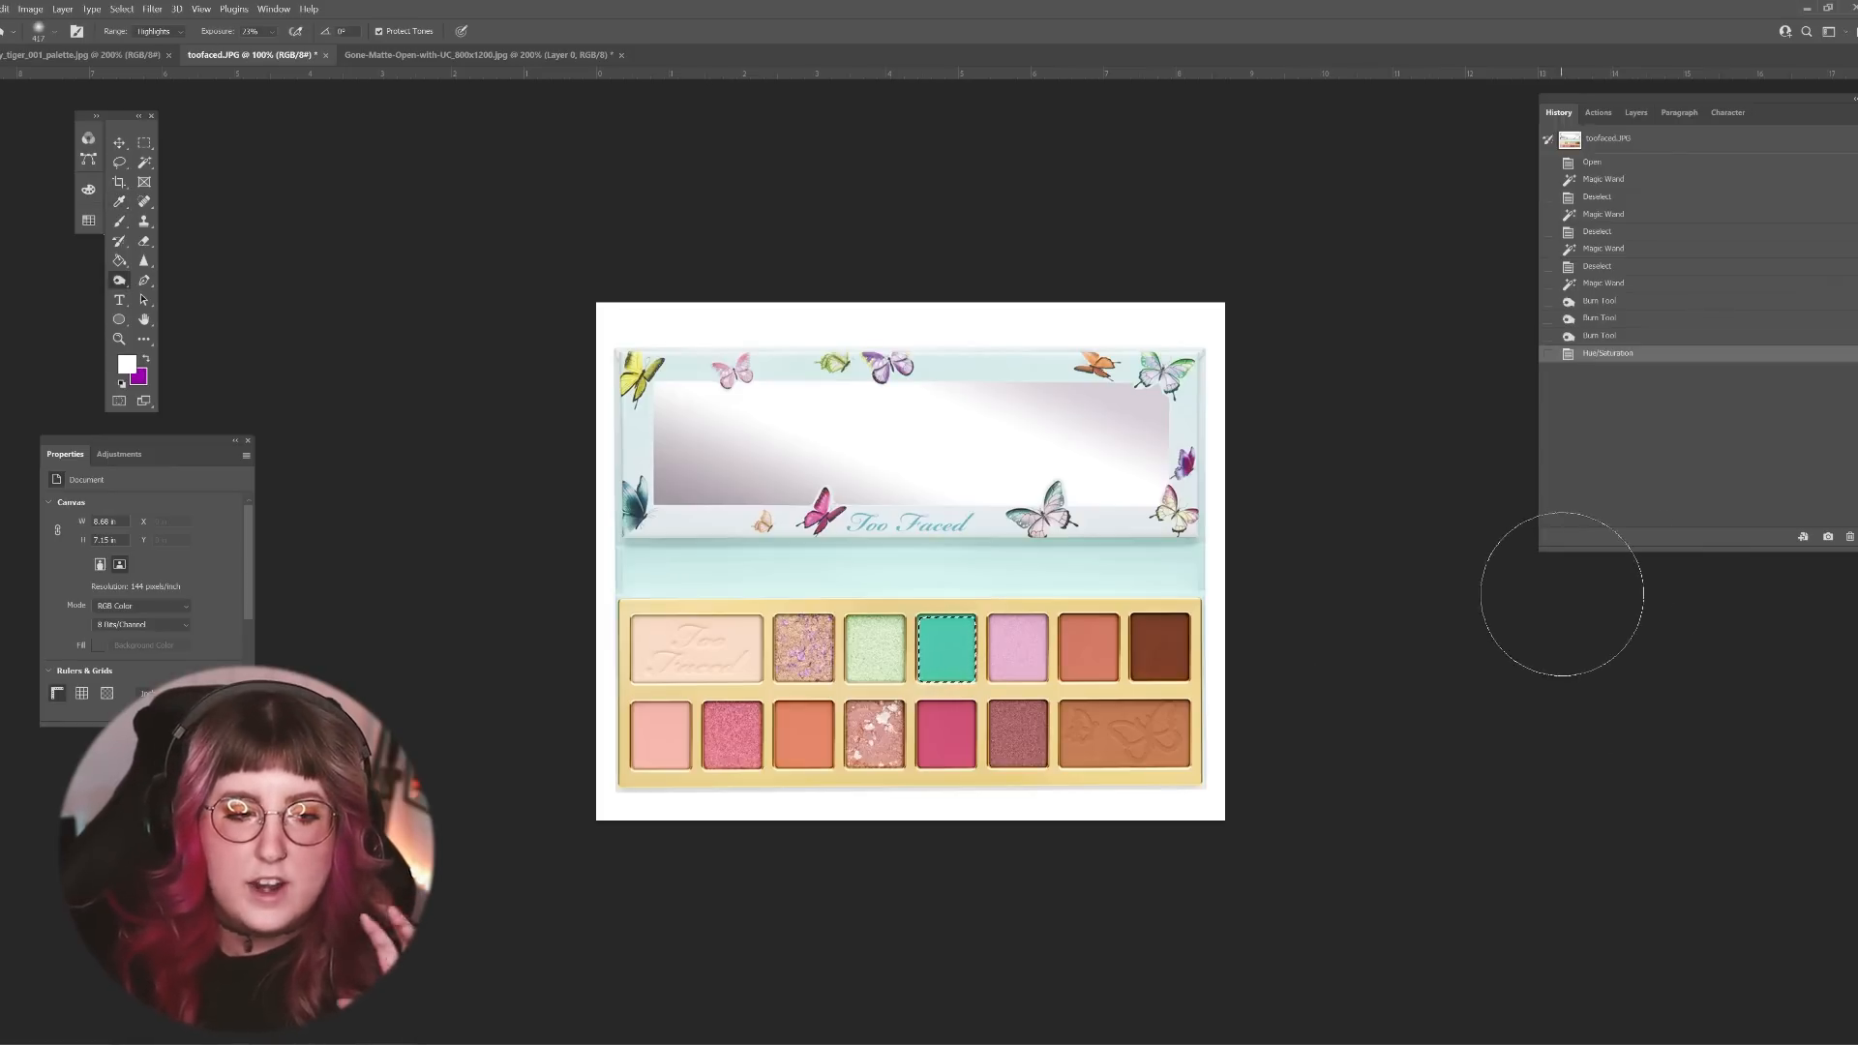
# Step: Deepen the turquoise shade with a Levels adjustment, raising the black input level and setting the midtone to 1.17
pyautogui.click(29, 9)
pyautogui.moveTo(58, 42)
pyautogui.click(203, 62)
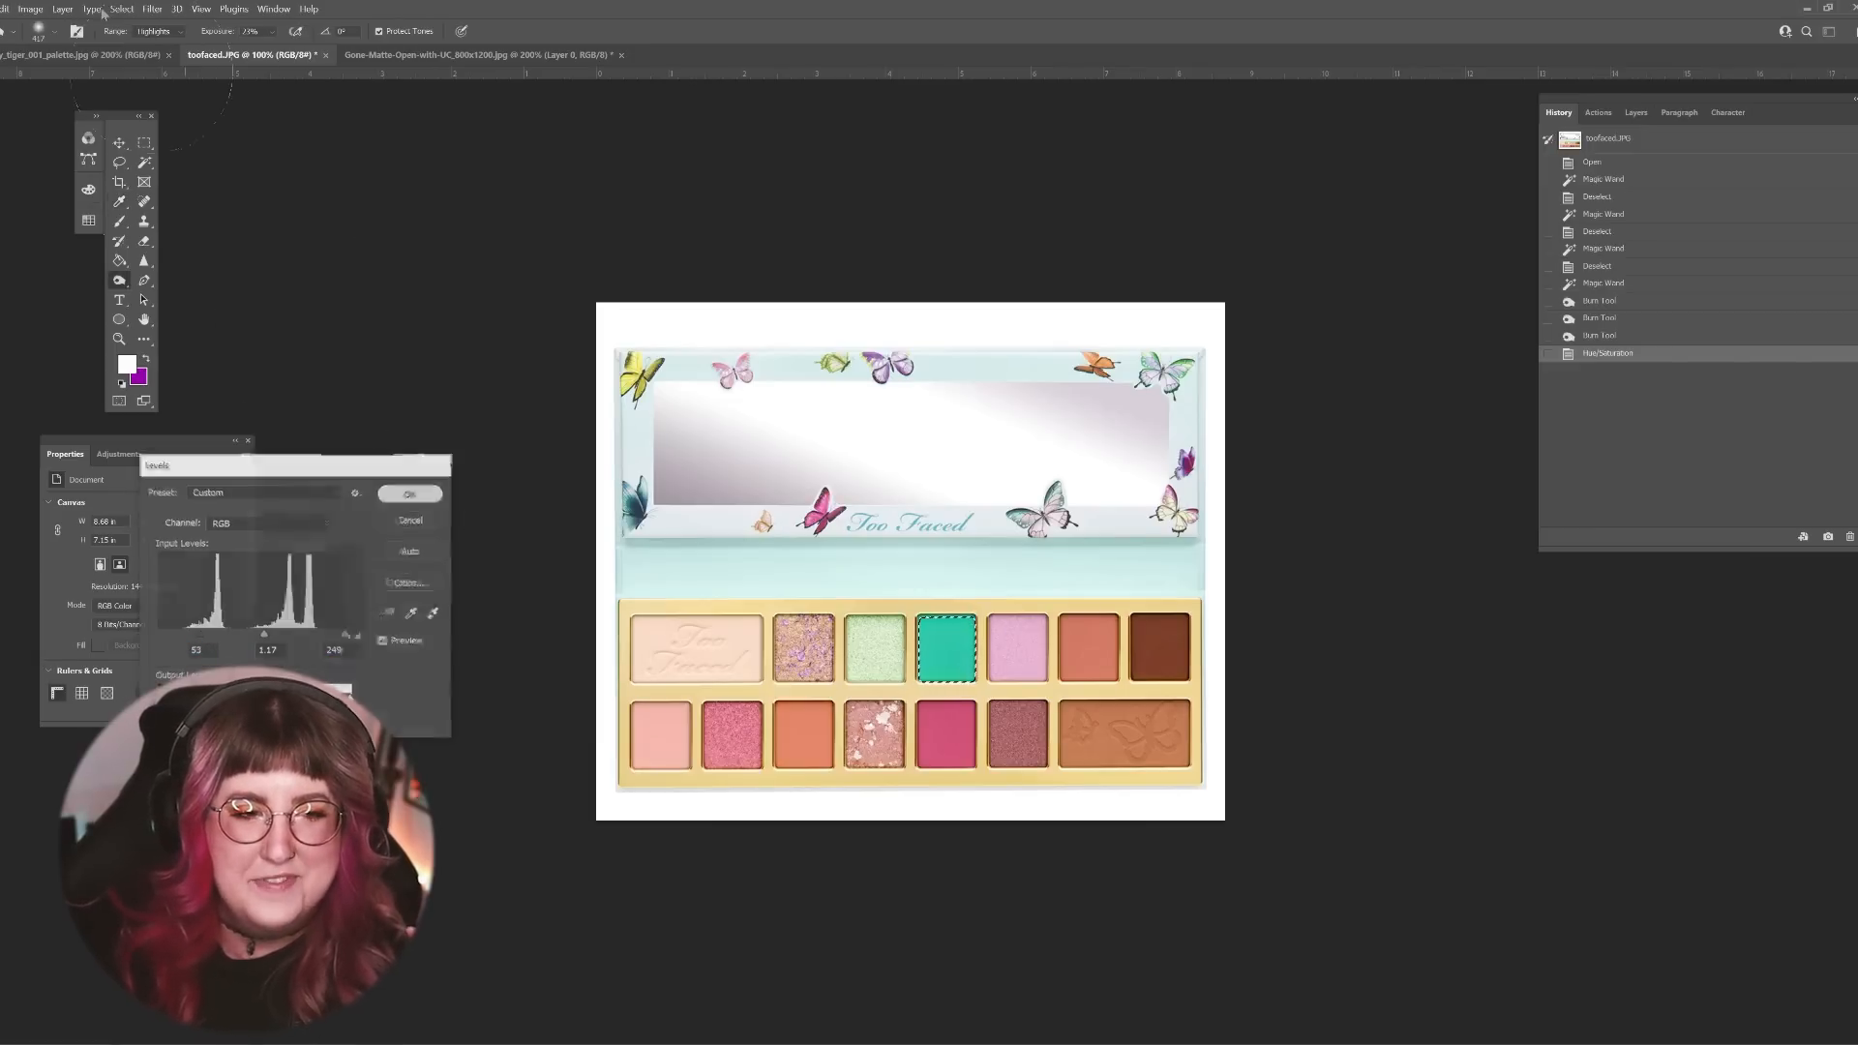
pyautogui.press('Return')
# Step: Boost the turquoise shade with a Vibrance adjustment of +15 and a slight saturation increase
pyautogui.click(29, 9)
pyautogui.moveTo(58, 43)
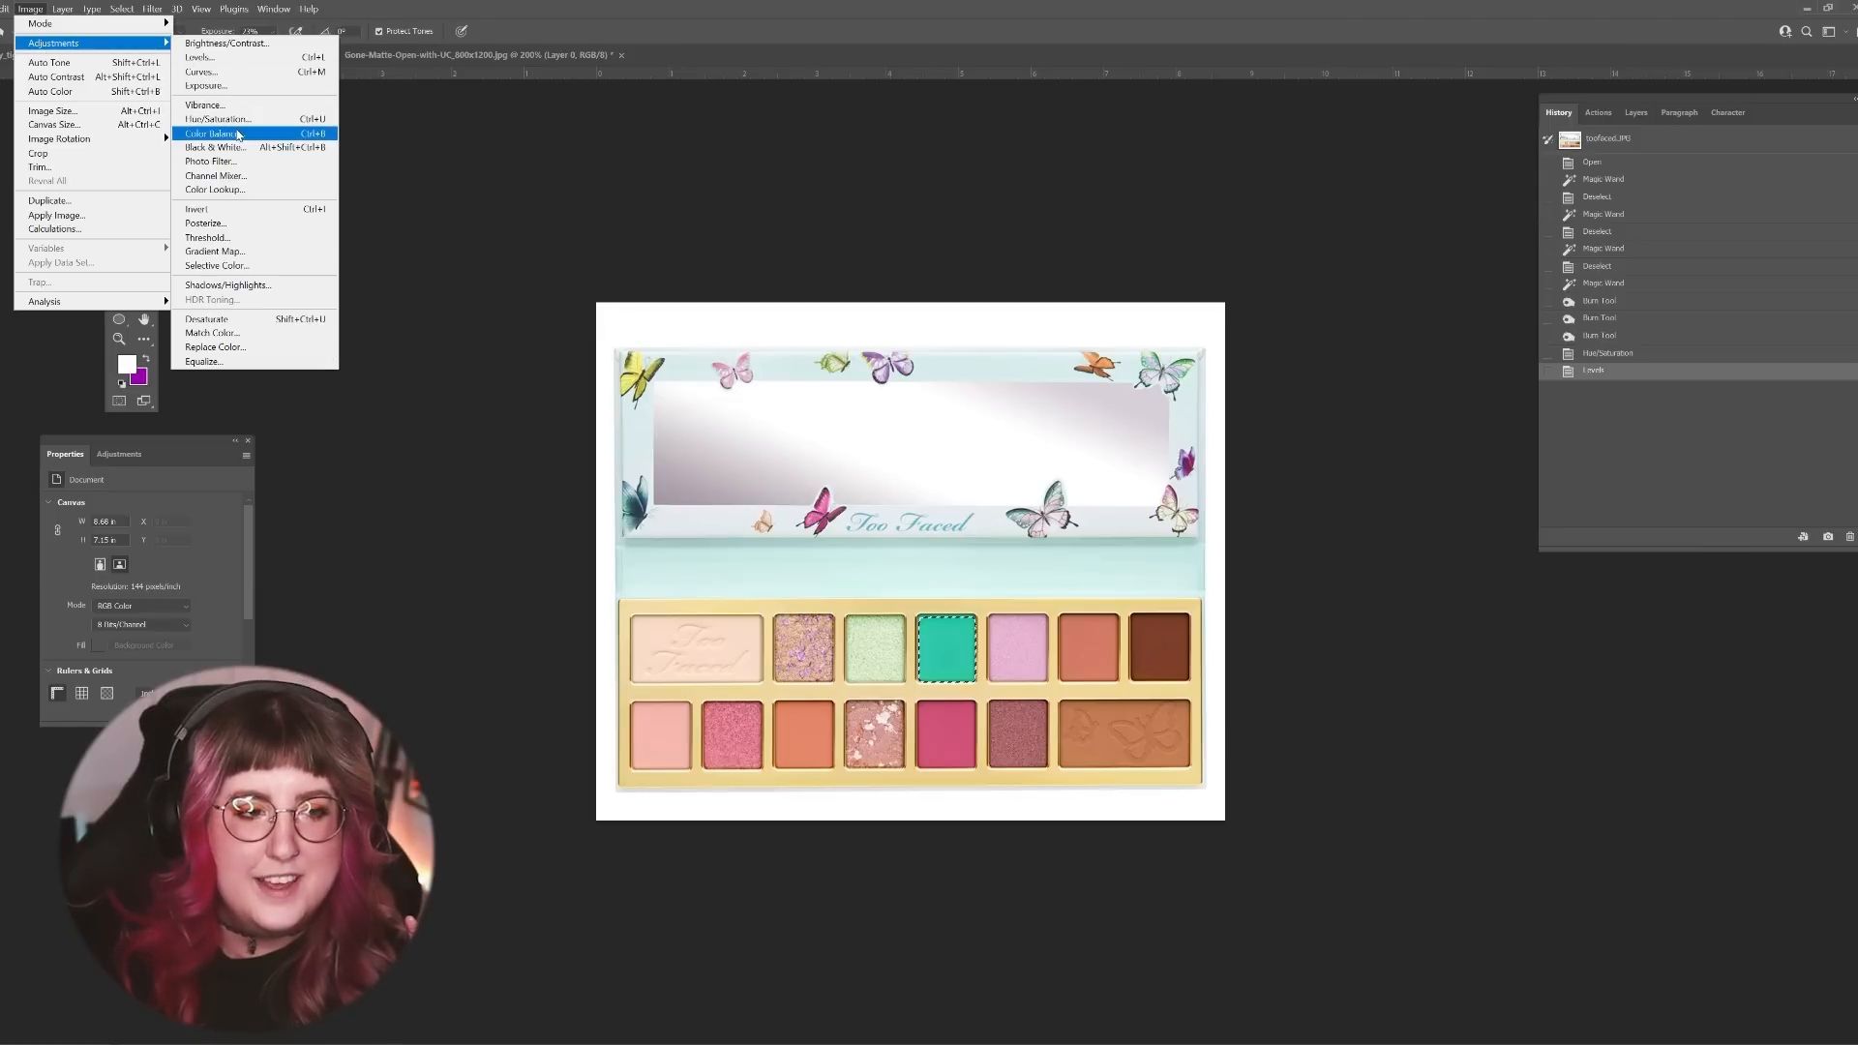
pyautogui.click(205, 105)
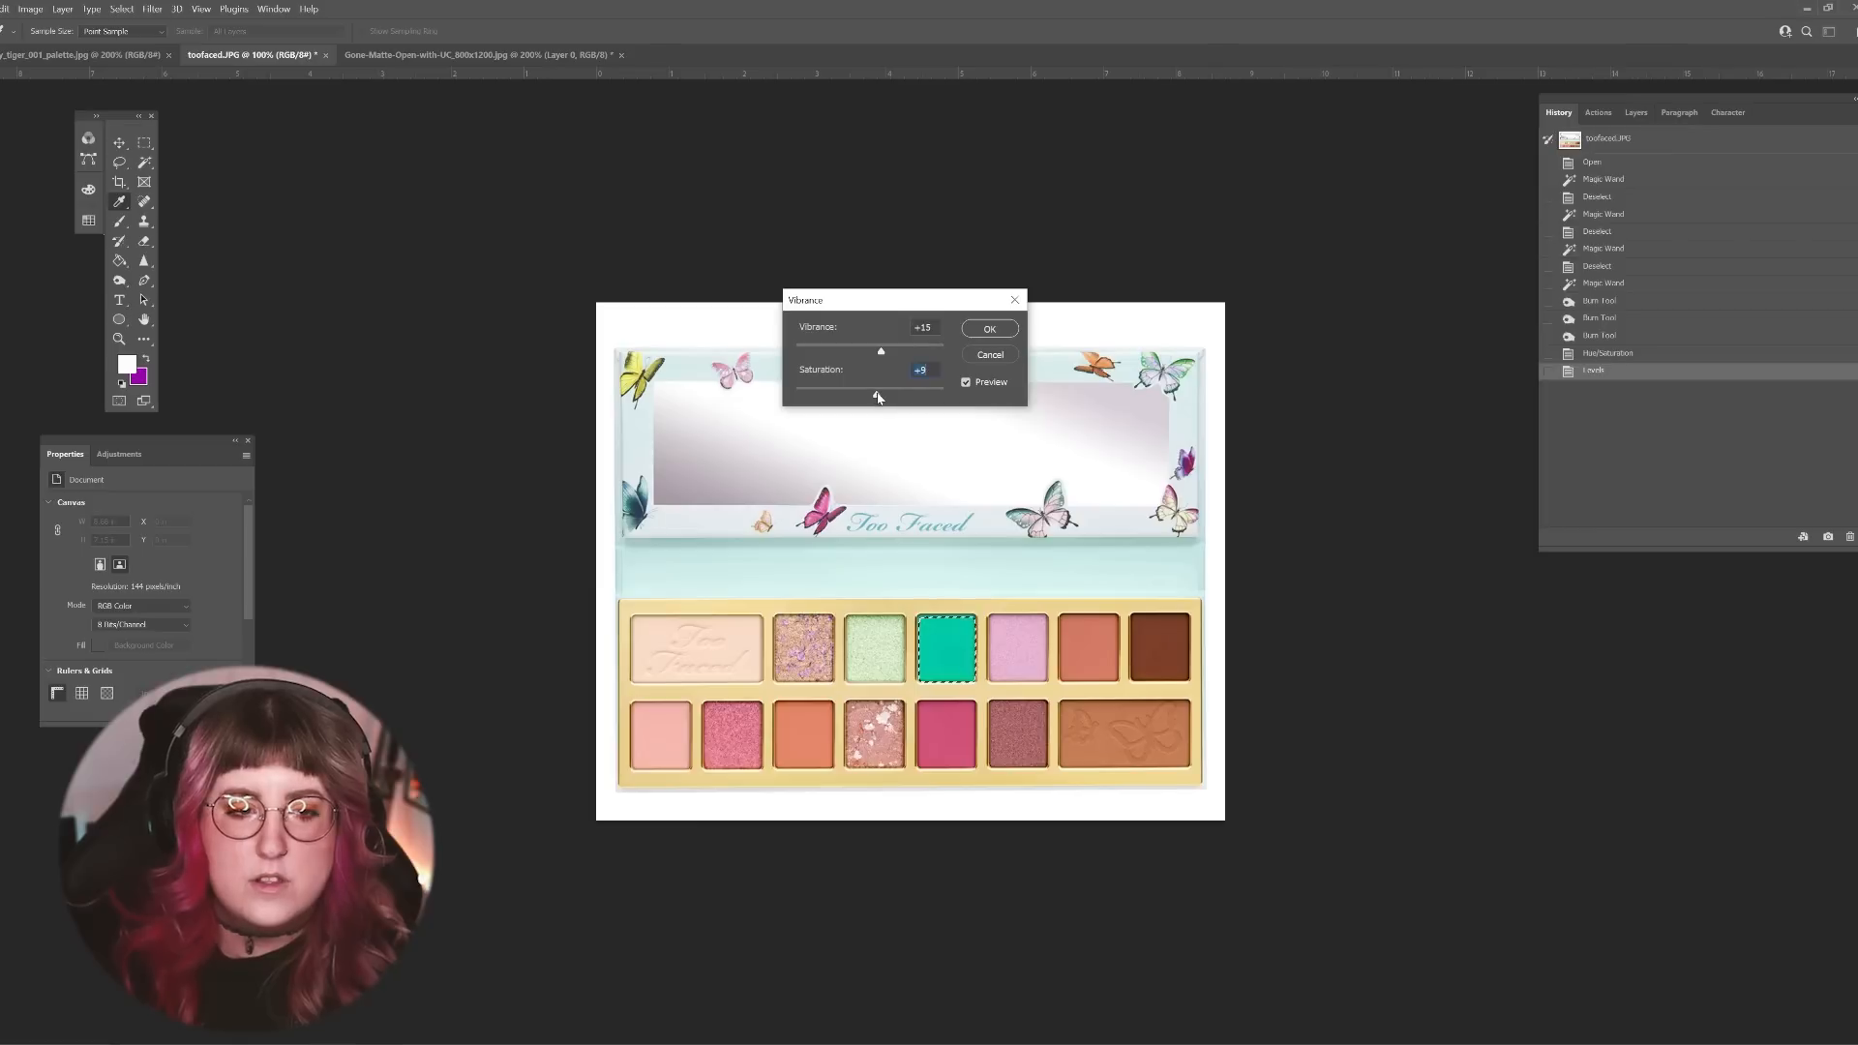
pyautogui.press('Return')
pyautogui.press('o')
# Step: Adjust the turquoise shade's shadows in Color Balance to +2 on cyan–red and +13 on yellow–blue
pyautogui.click(29, 8)
pyautogui.moveTo(58, 43)
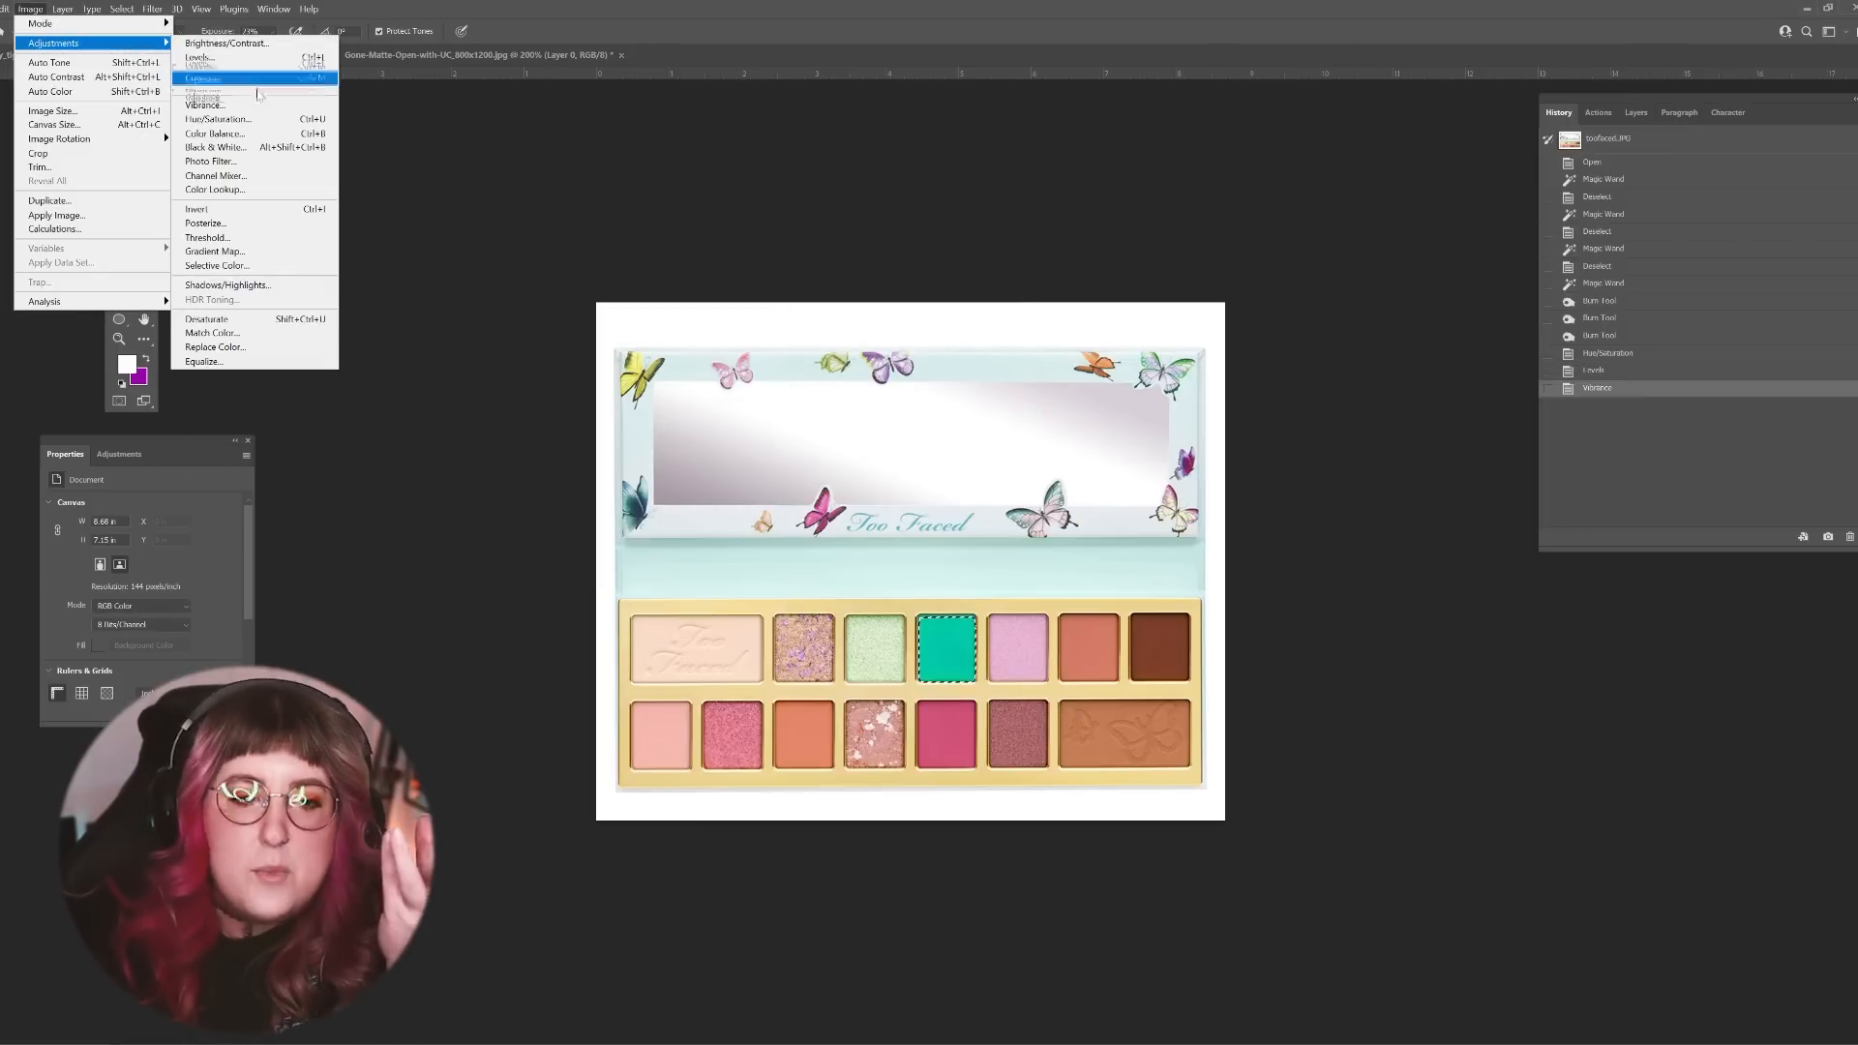
pyautogui.click(215, 134)
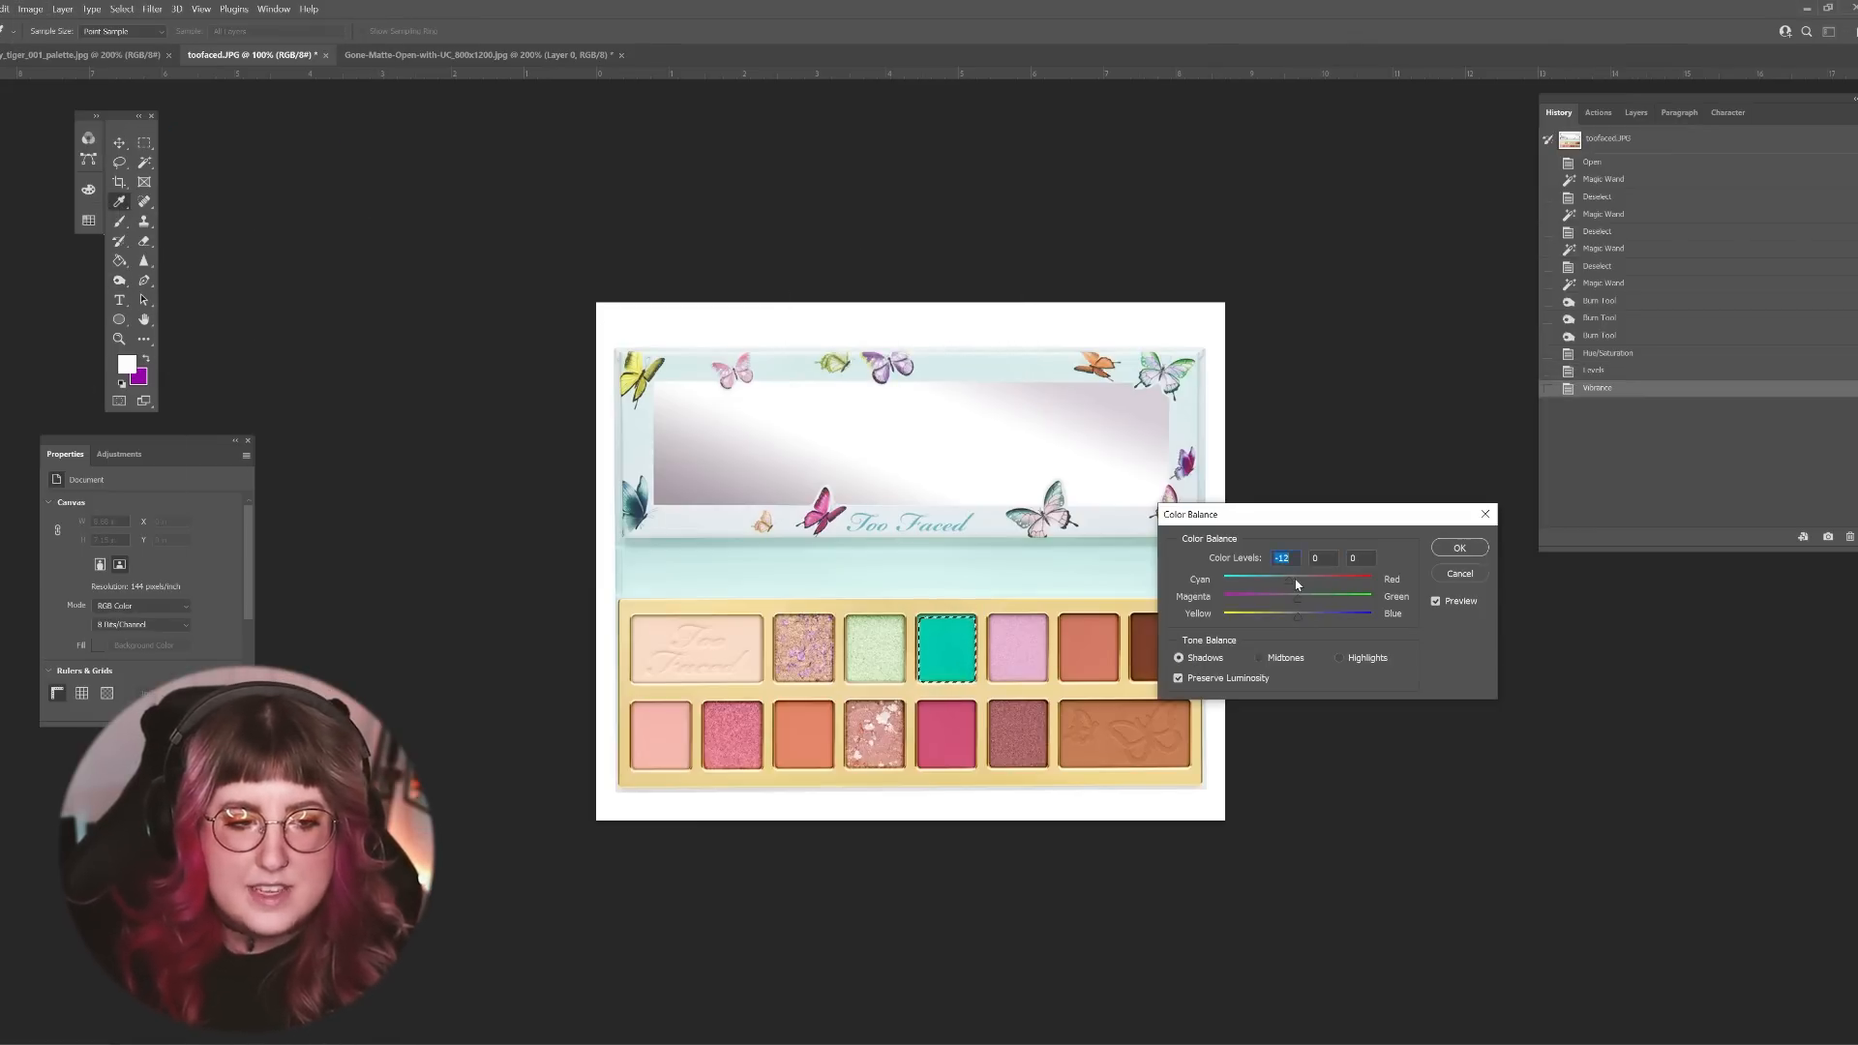
pyautogui.moveTo(1304, 615); pyautogui.dragTo(1307, 616)
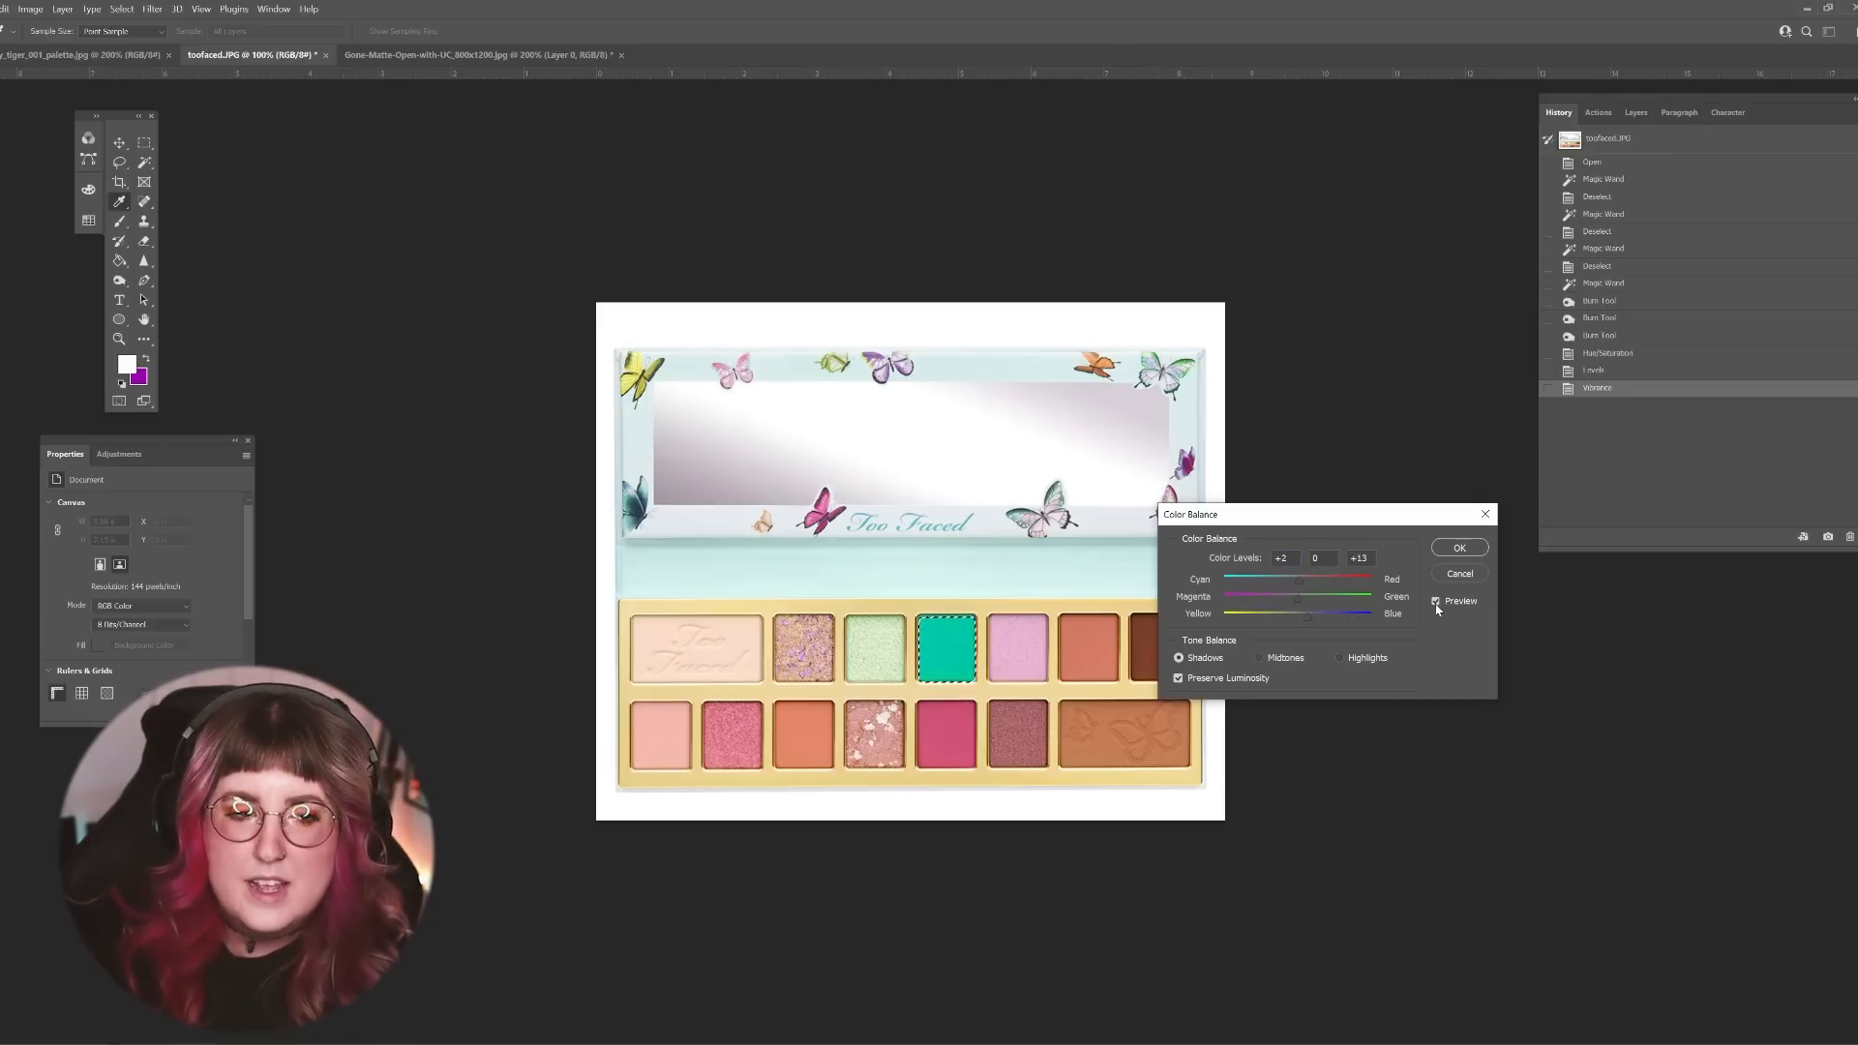
pyautogui.click(1462, 548)
pyautogui.press('o')
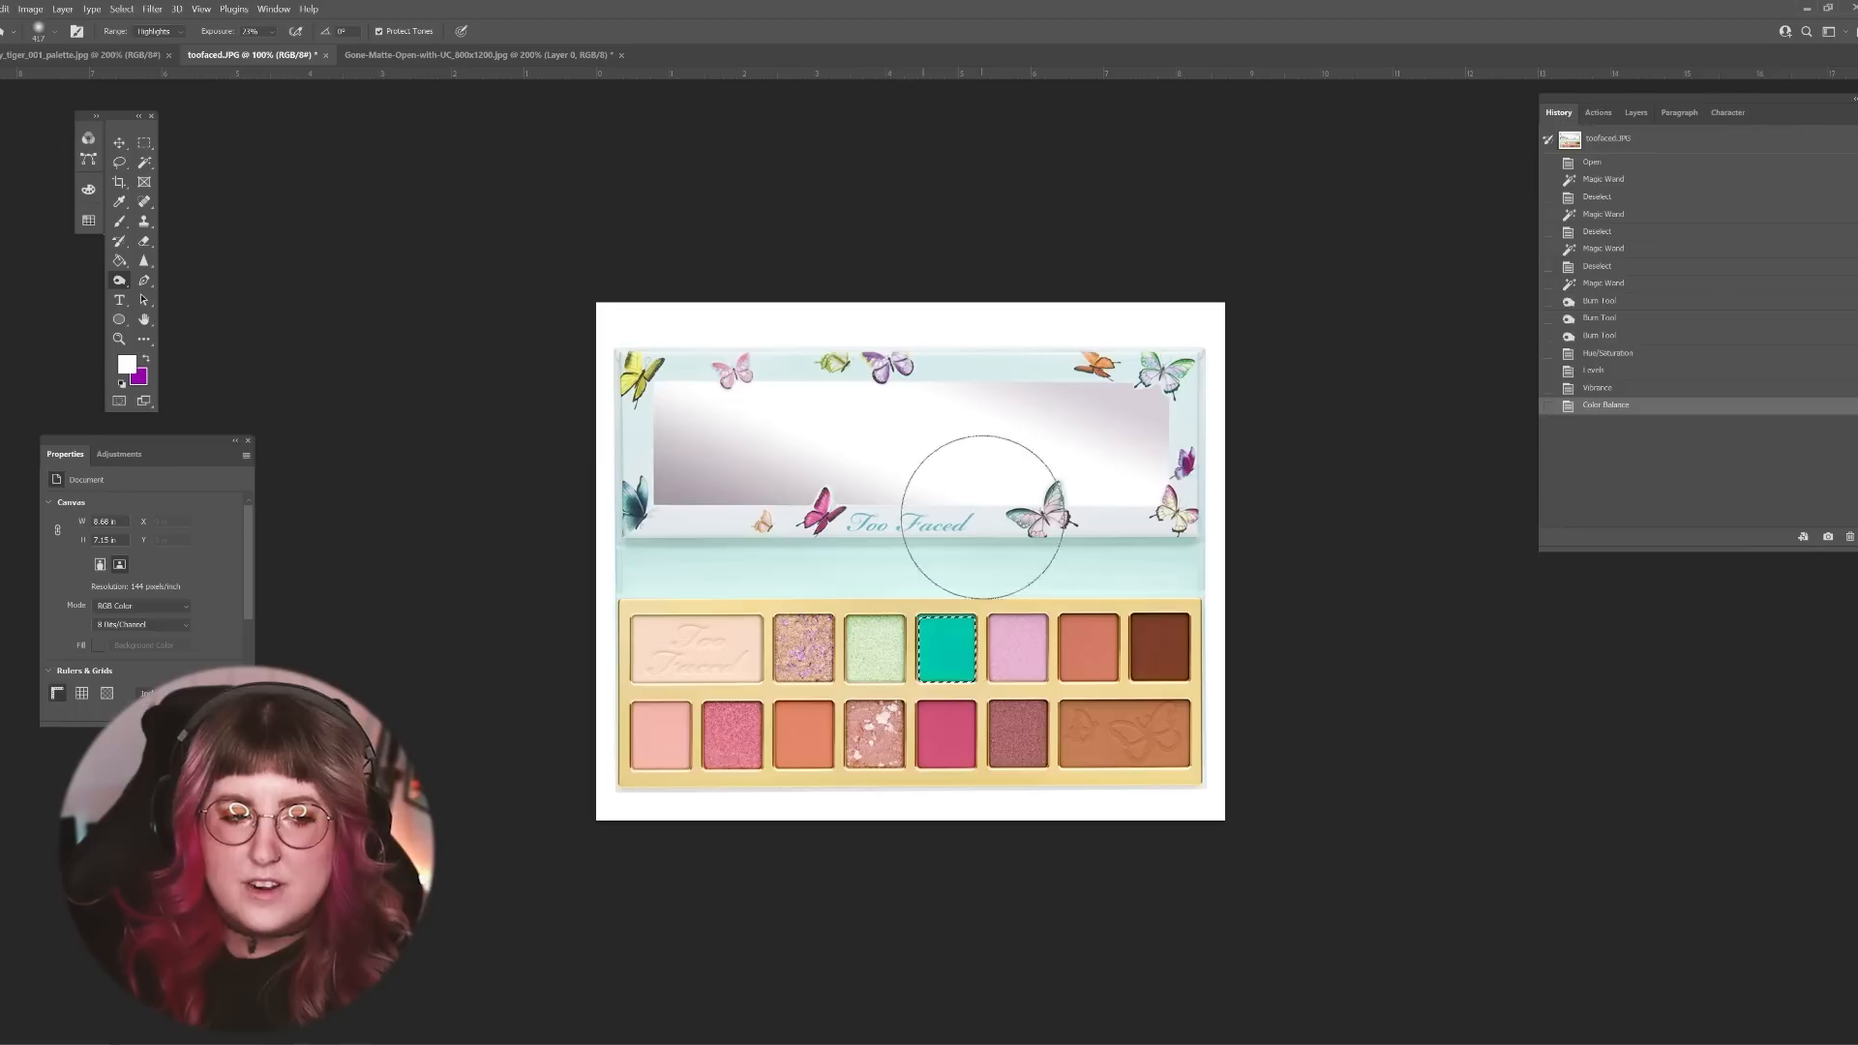
# Step: Select the coral shade beside the dark brown one with the Magic Wand and darken it with repeated Burn tool applications
pyautogui.press('w')
pyautogui.click(1090, 659)
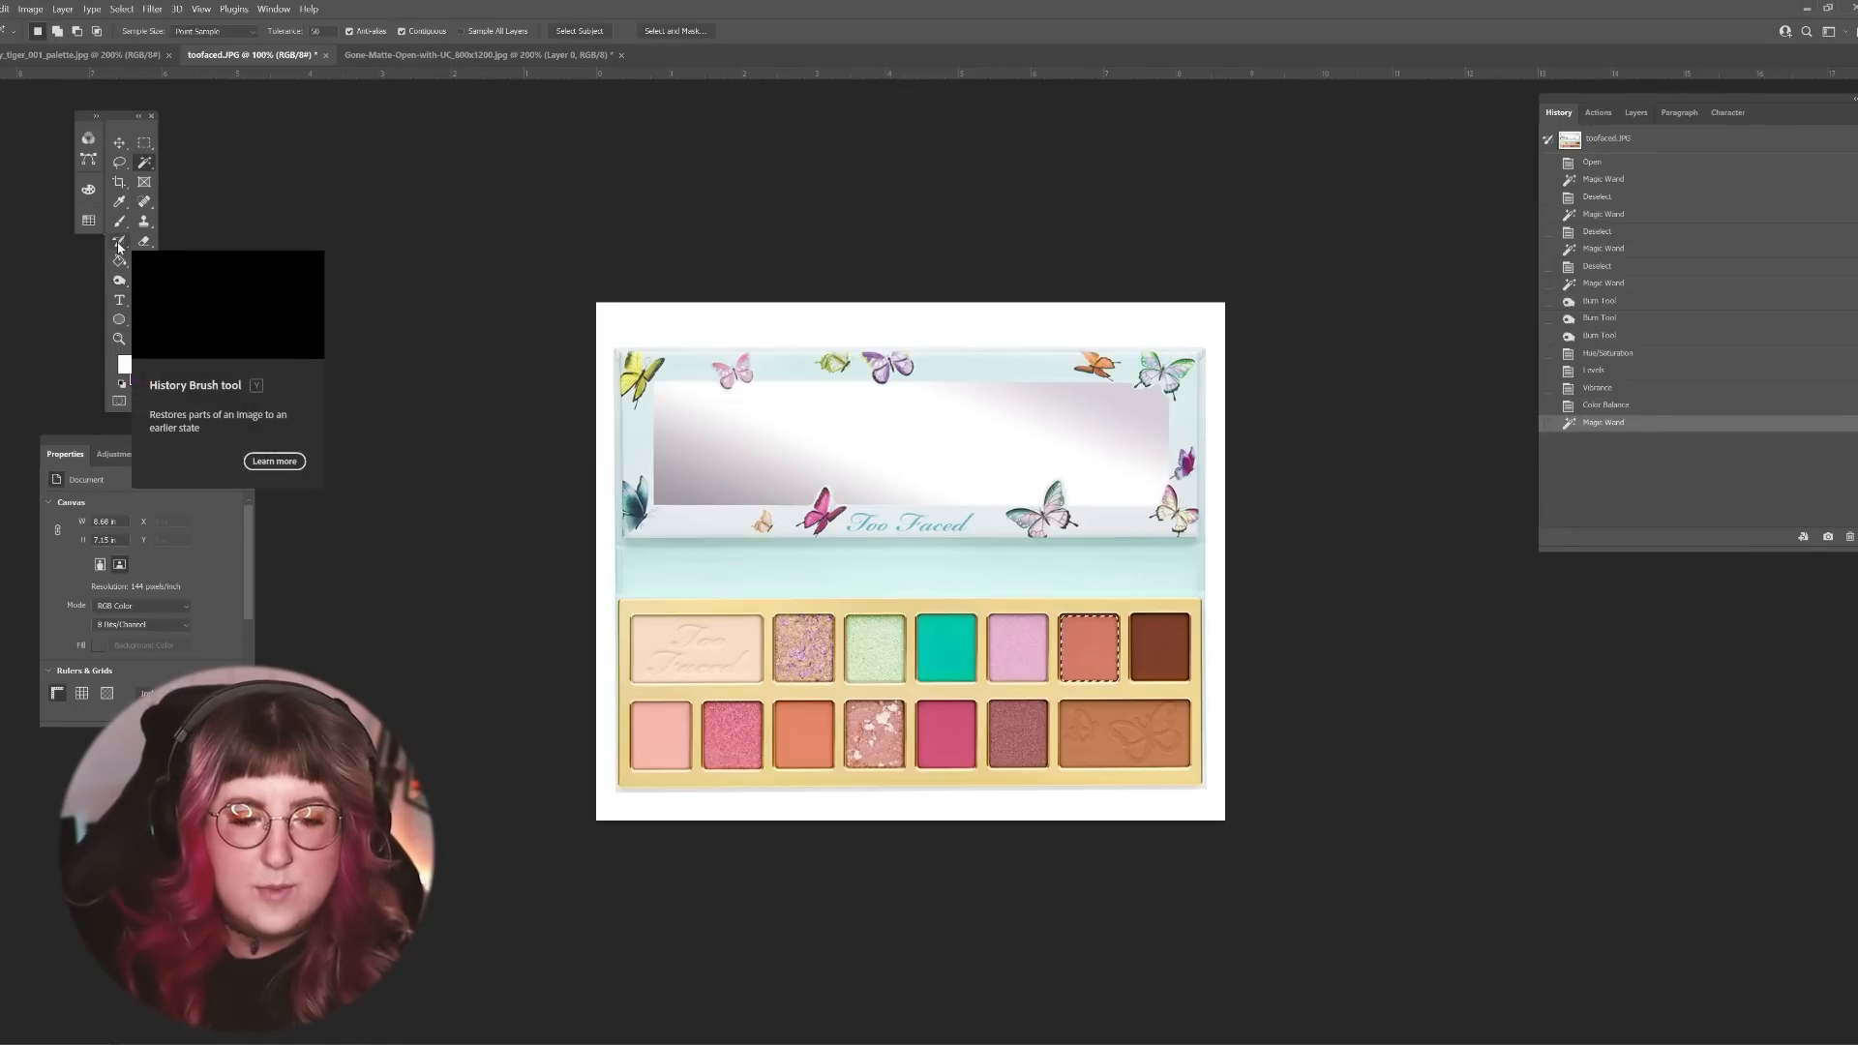
pyautogui.click(119, 280)
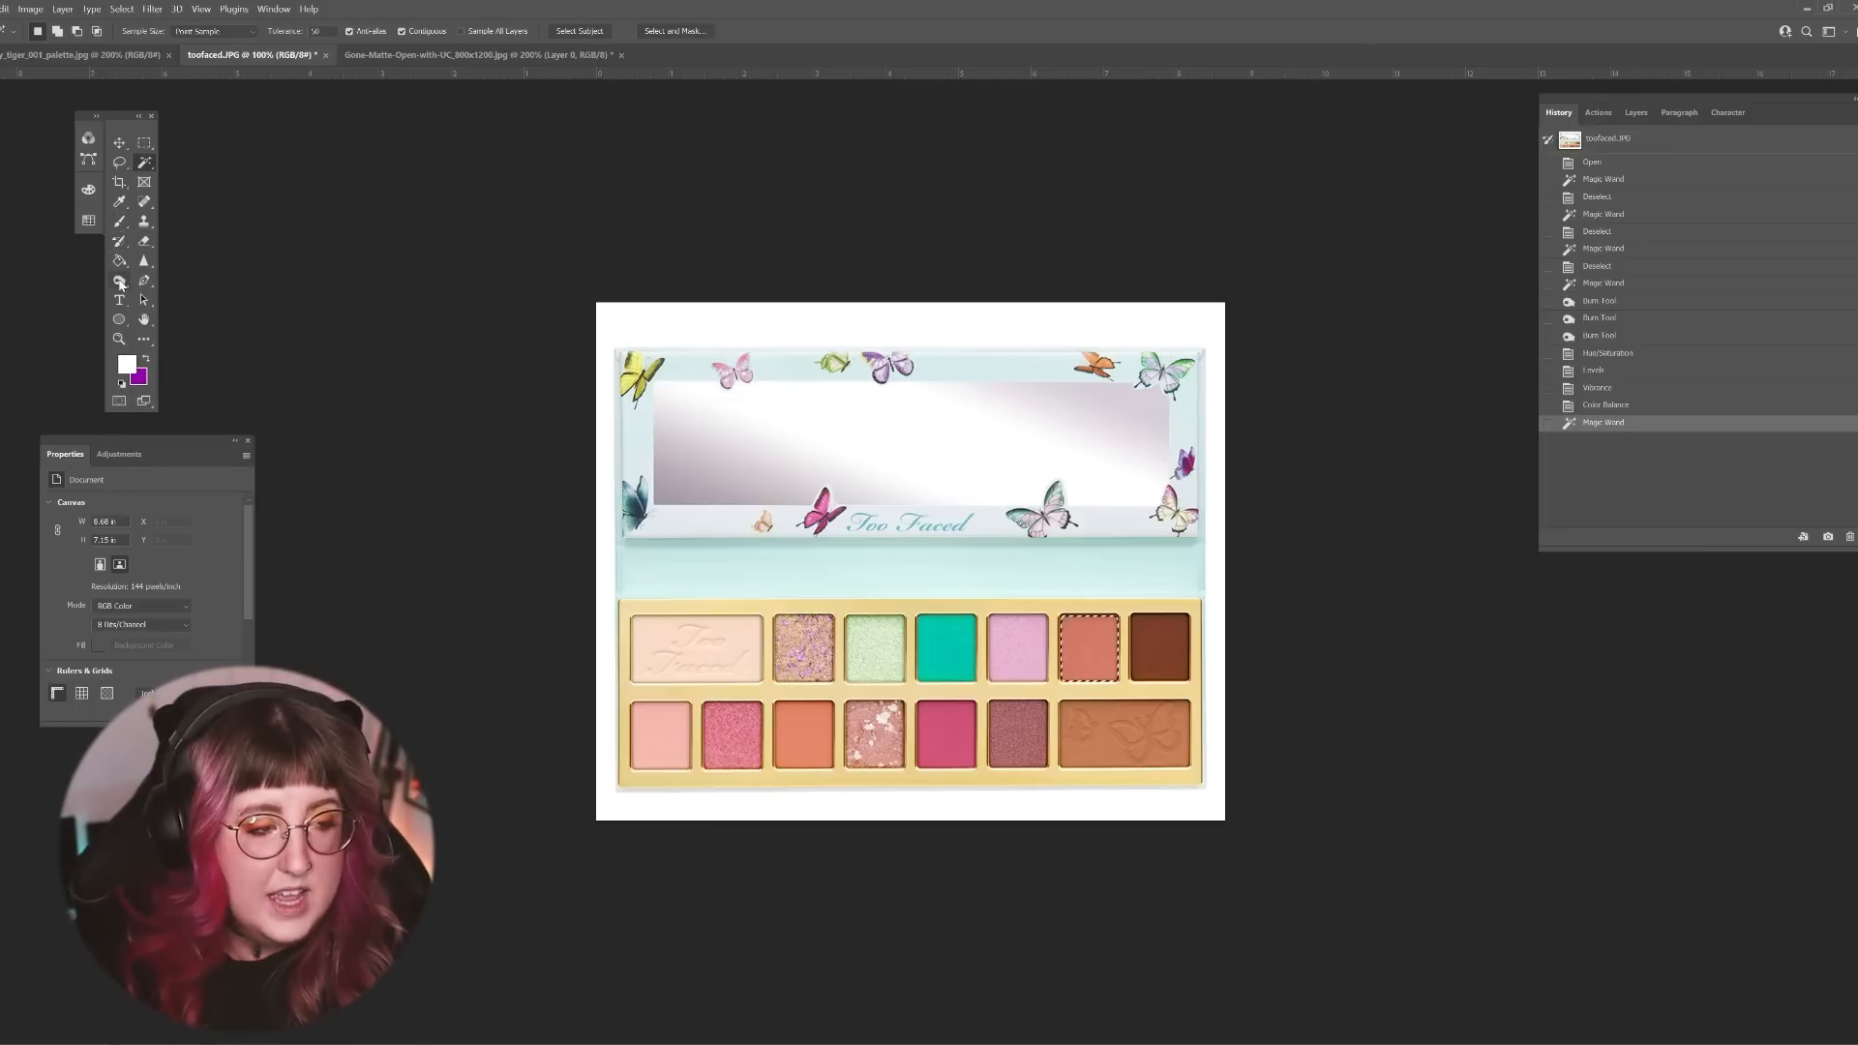
pyautogui.click(1097, 649)
pyautogui.click(1096, 649)
pyautogui.click(1096, 649)
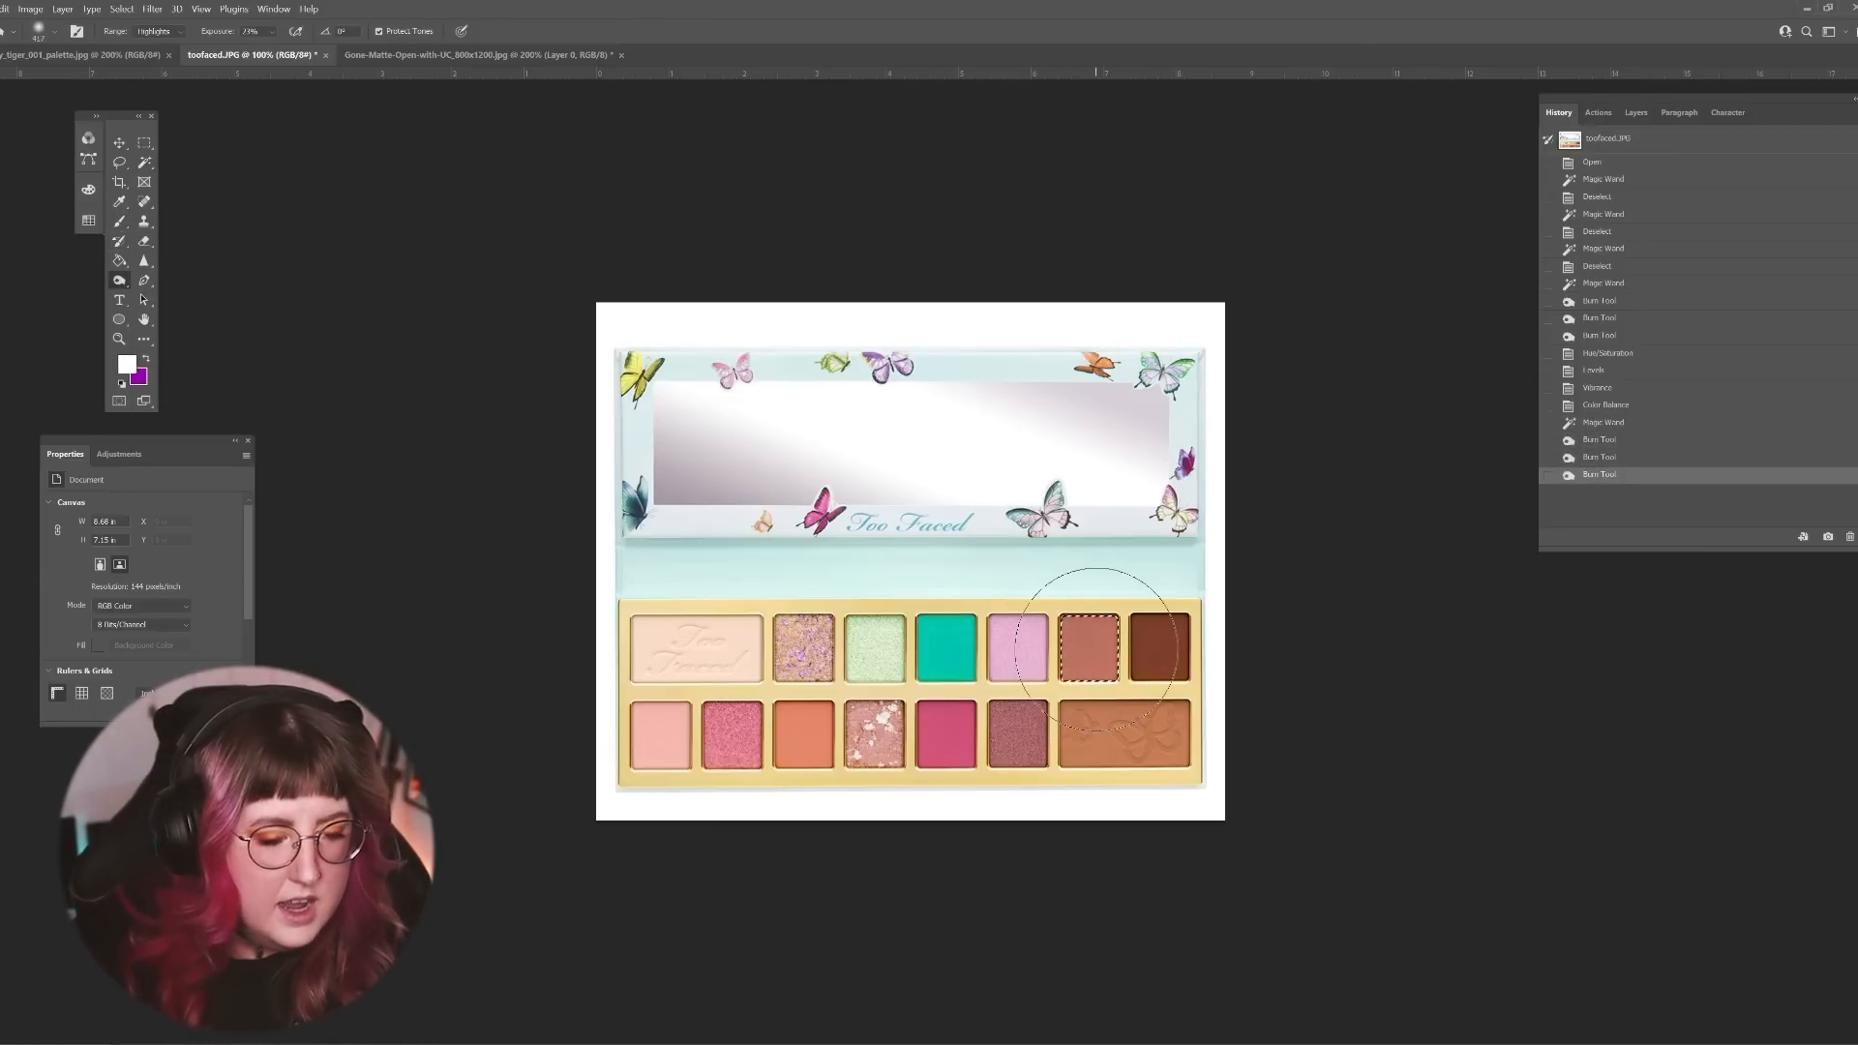
pyautogui.click(1095, 656)
pyautogui.click(1095, 656)
pyautogui.click(1095, 656)
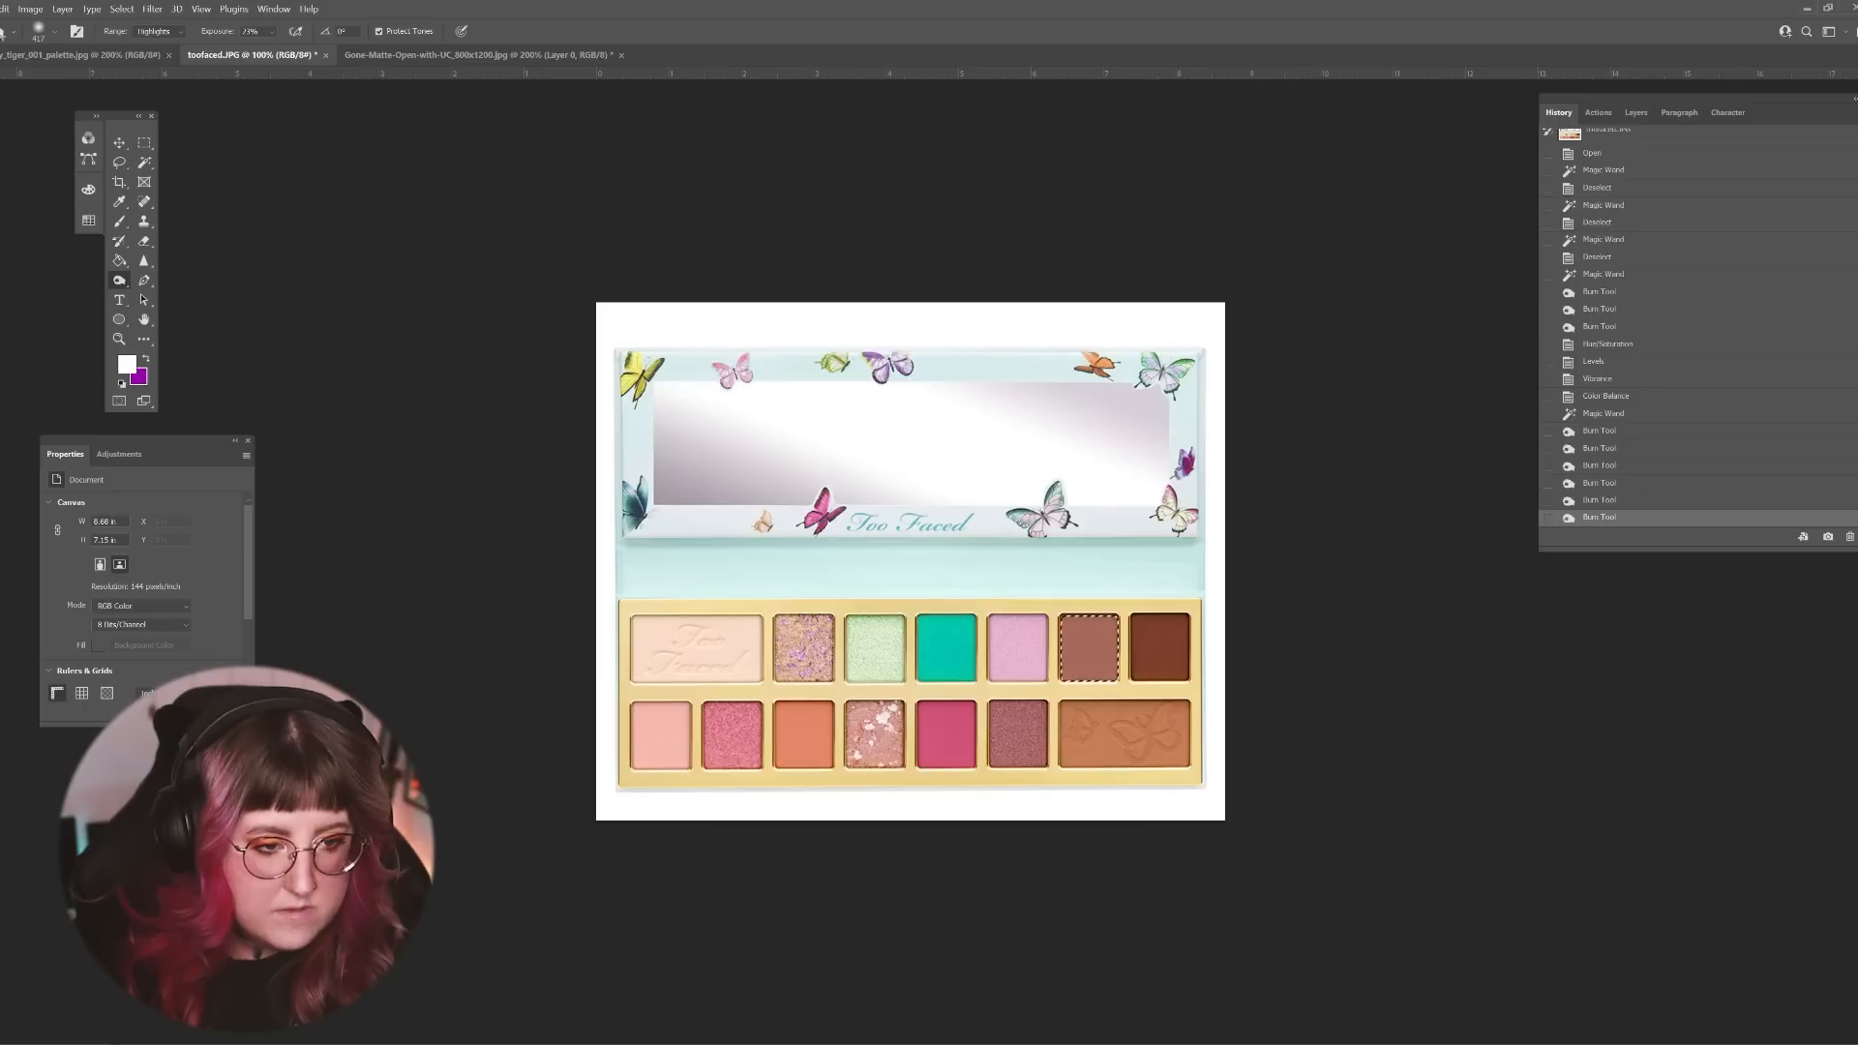
# Step: Shift the burned coral shade's midtones toward yellow with a Color Balance adjustment
pyautogui.click(30, 9)
pyautogui.moveTo(58, 43)
pyautogui.click(208, 132)
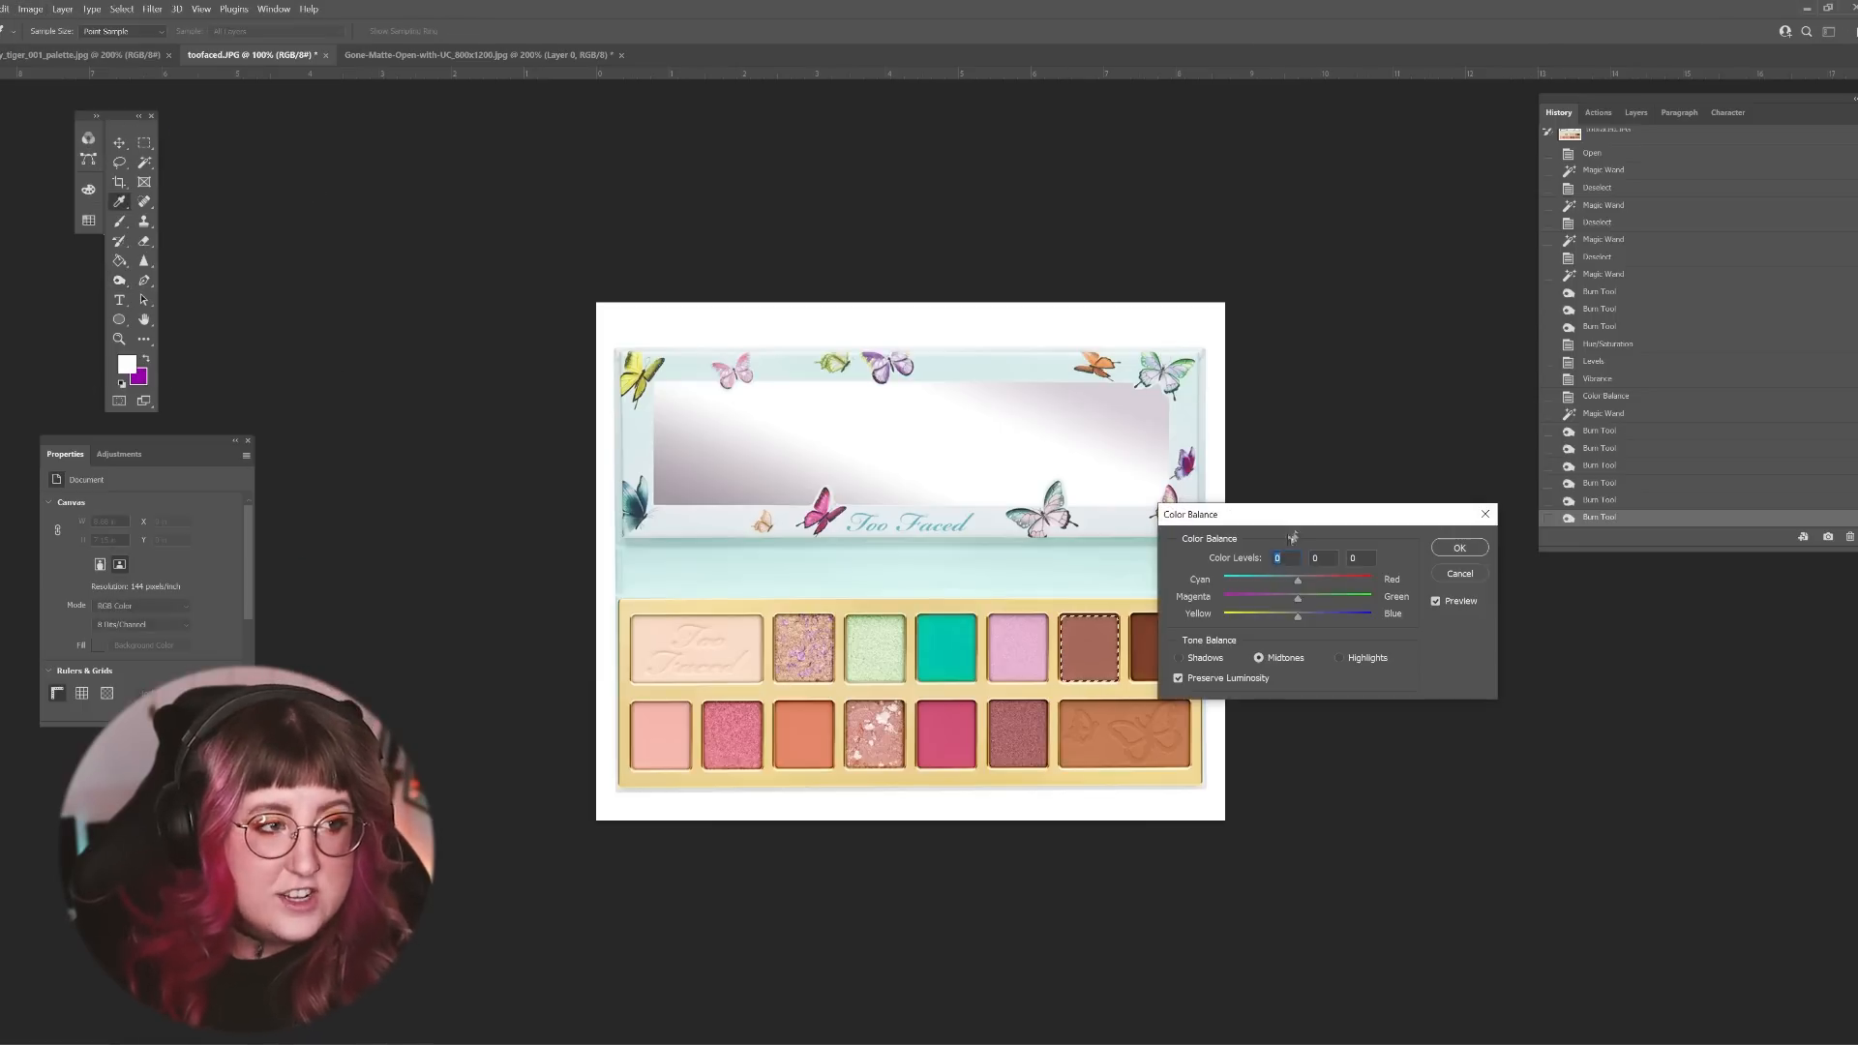
pyautogui.moveTo(1293, 514); pyautogui.dragTo(1430, 634)
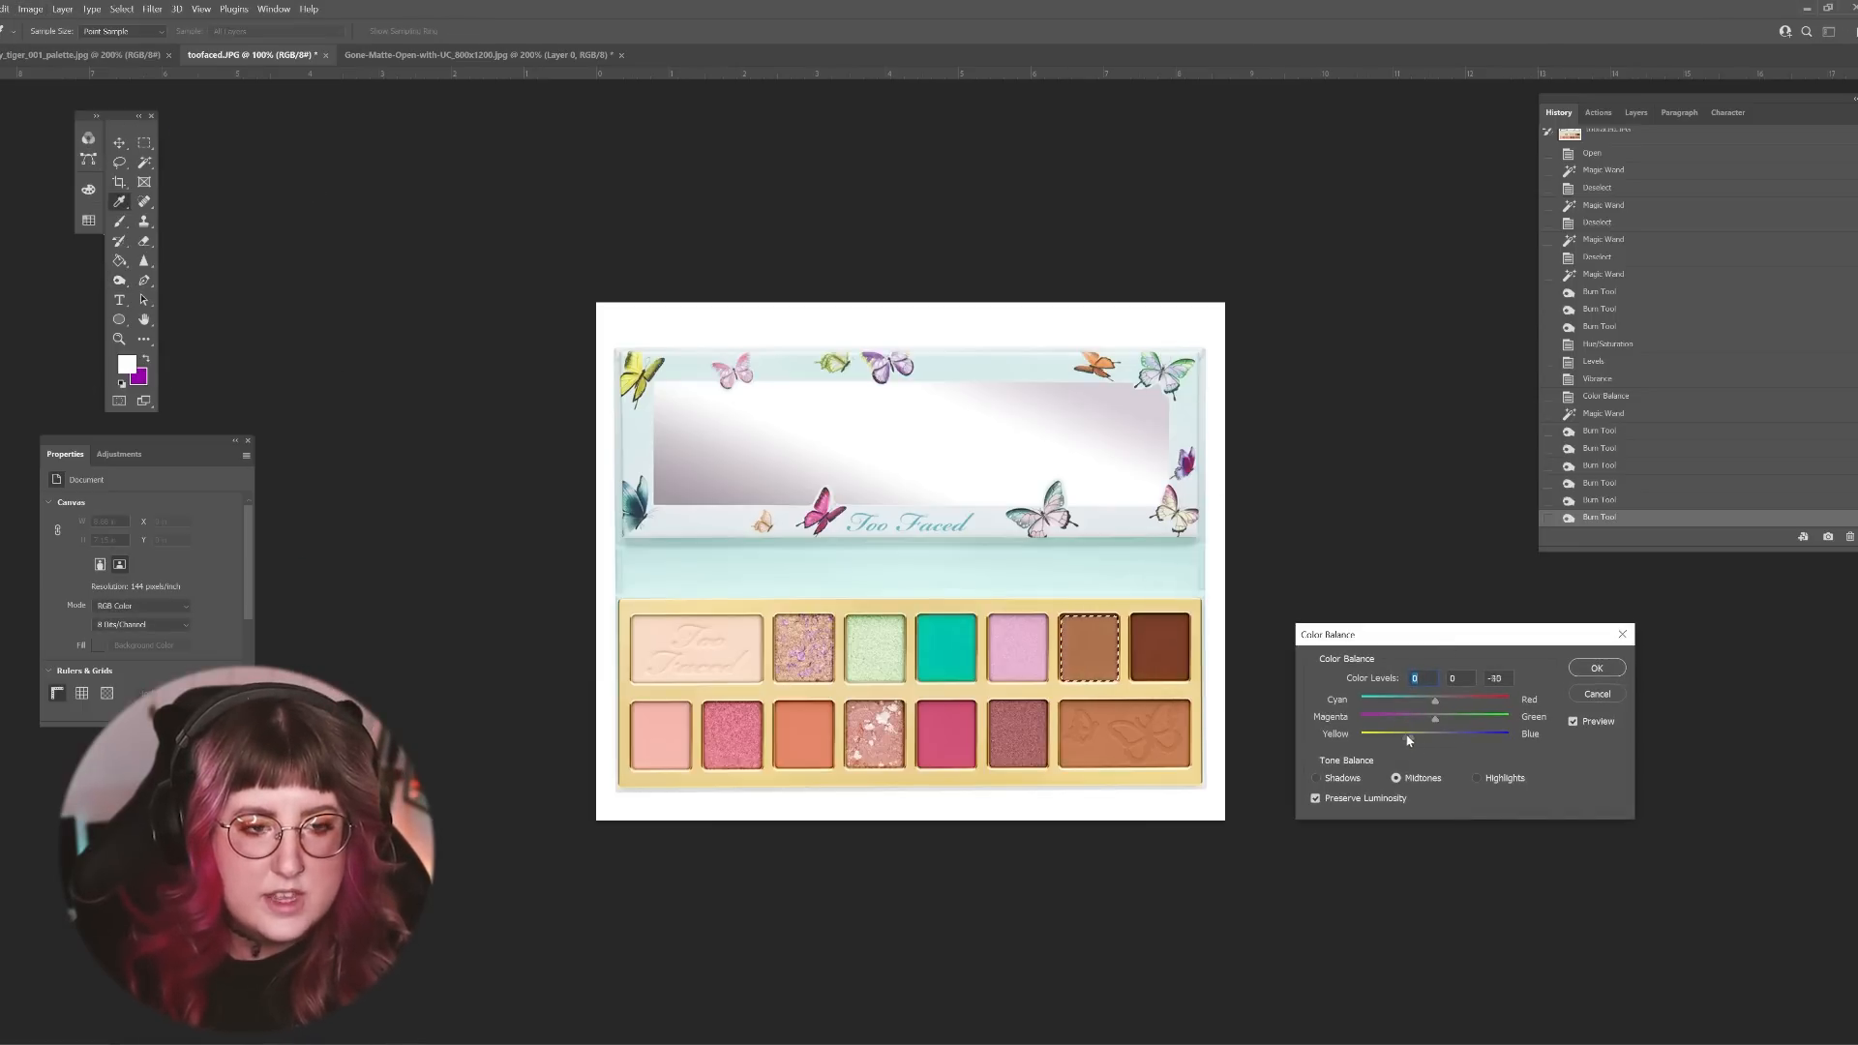
pyautogui.moveTo(1425, 734); pyautogui.dragTo(1419, 735)
pyautogui.click(1617, 668)
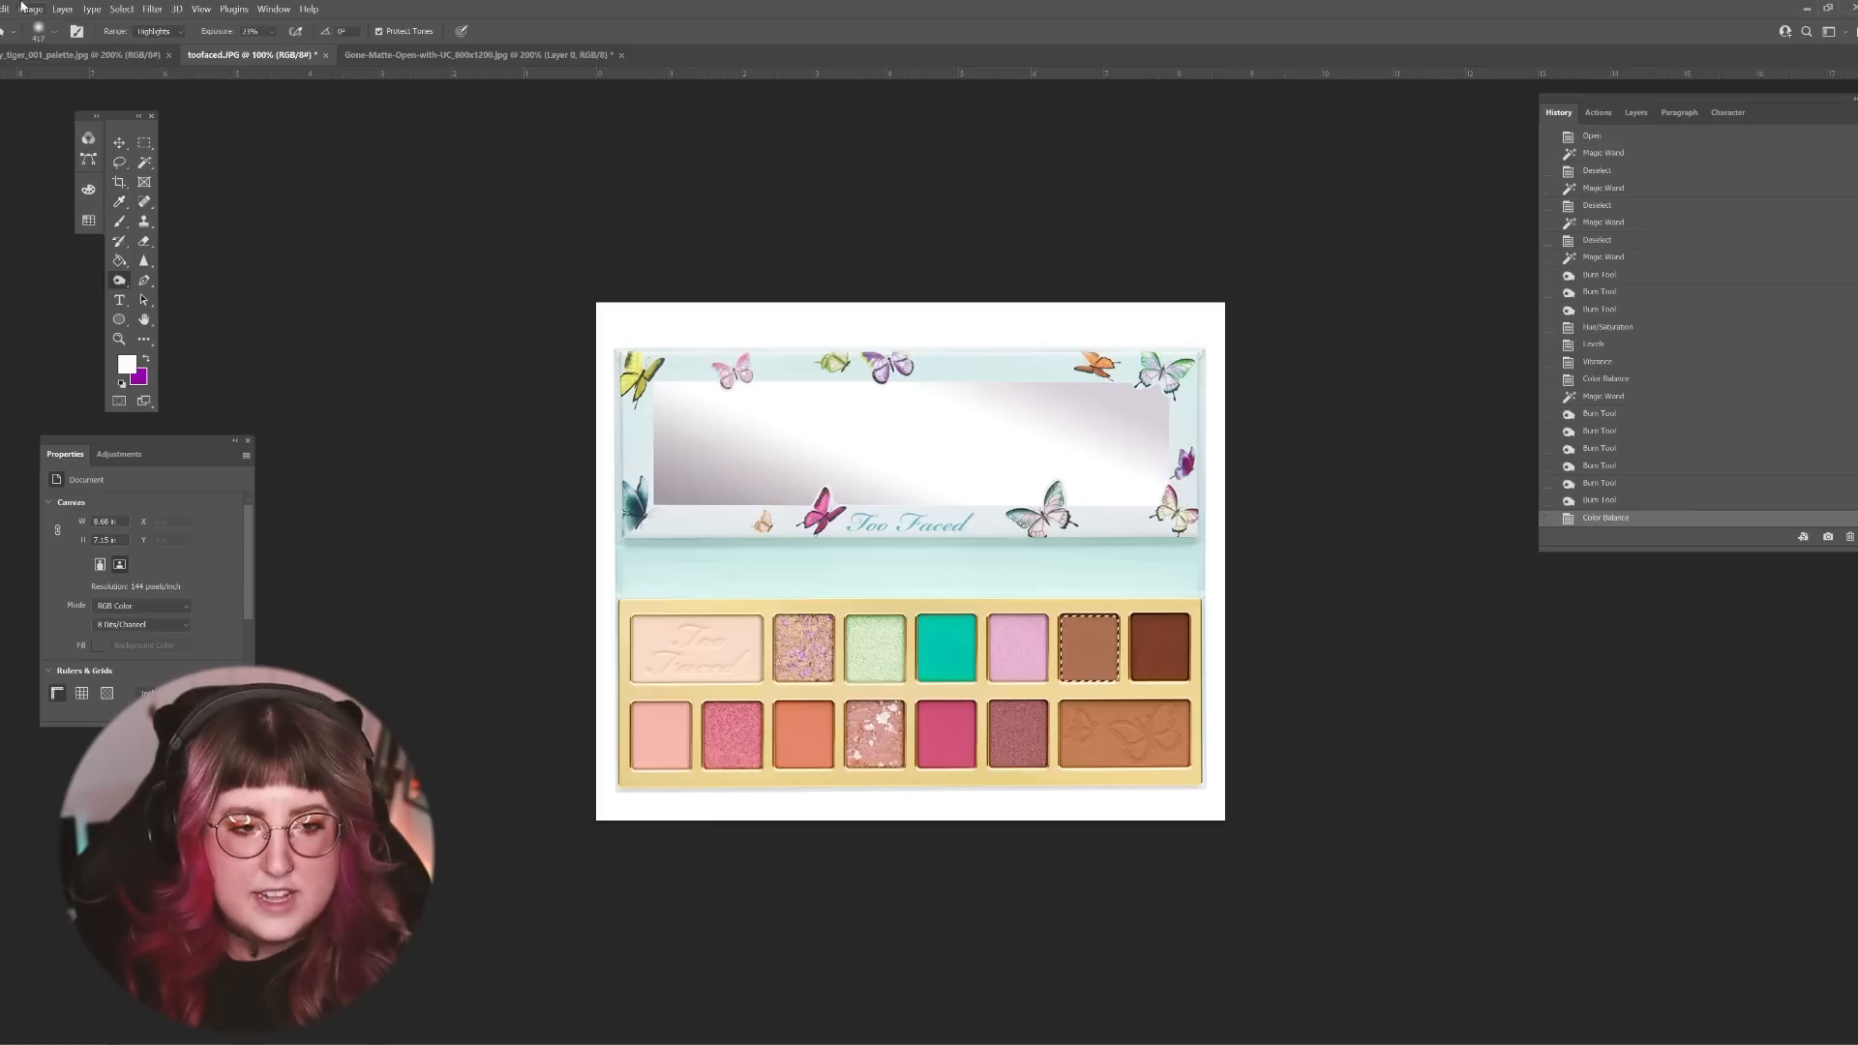
# Step: Warm the same shade by setting its Color Balance midtones to +63 toward red
pyautogui.click(30, 9)
pyautogui.moveTo(58, 44)
pyautogui.click(208, 132)
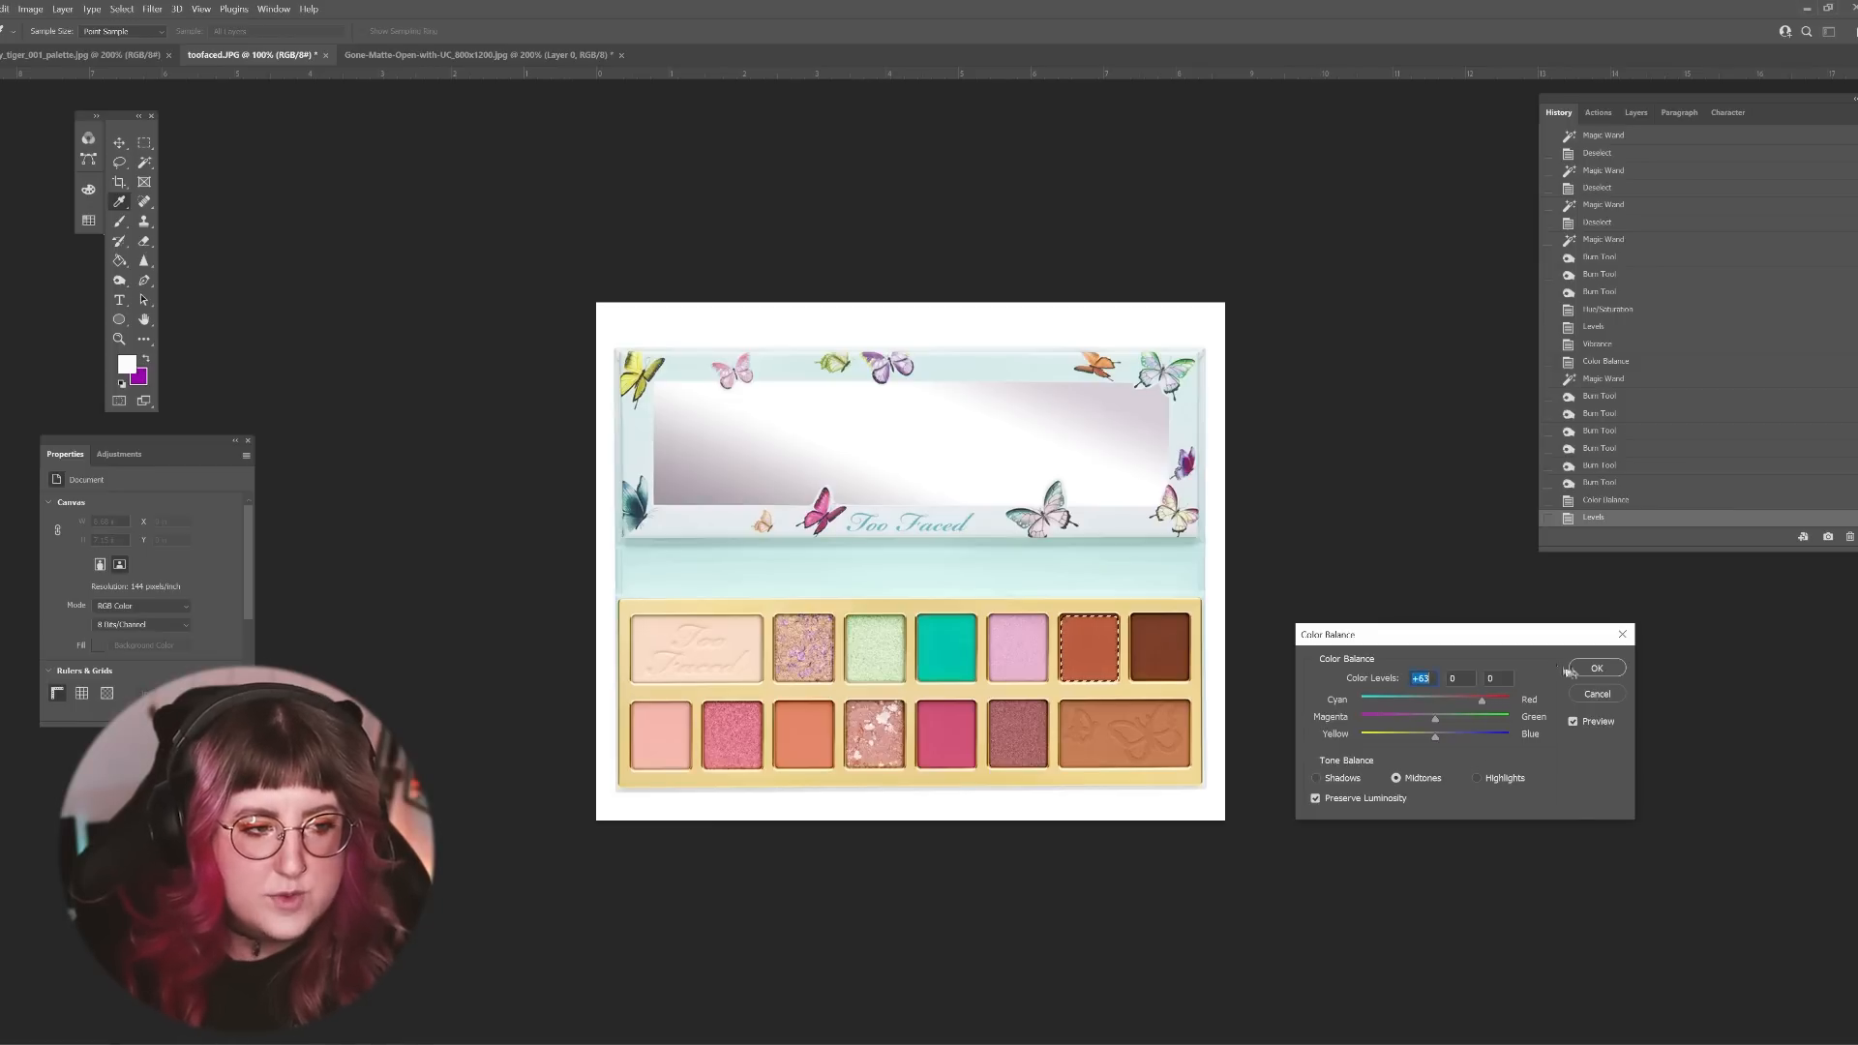
pyautogui.click(1597, 667)
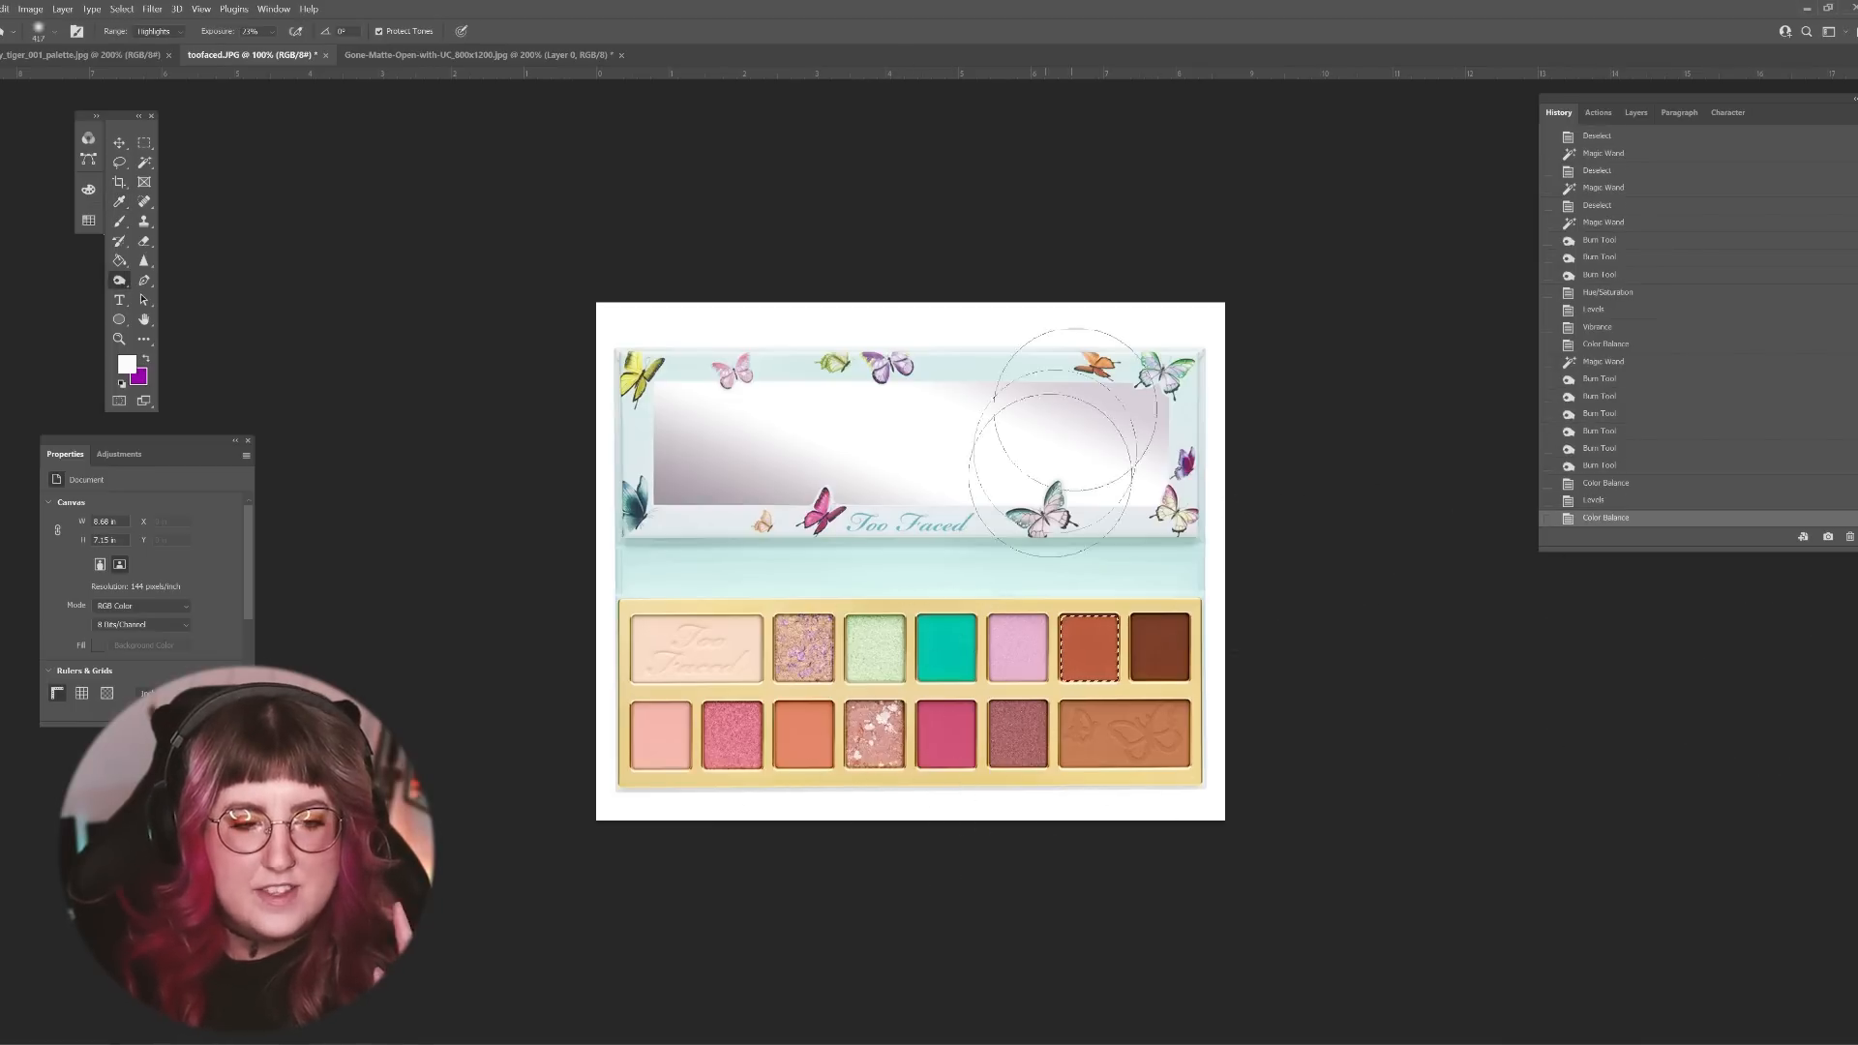
# Step: Select the dark brown shade with the Magic Wand and darken it using Levels with a black input level of 16
pyautogui.click(144, 163)
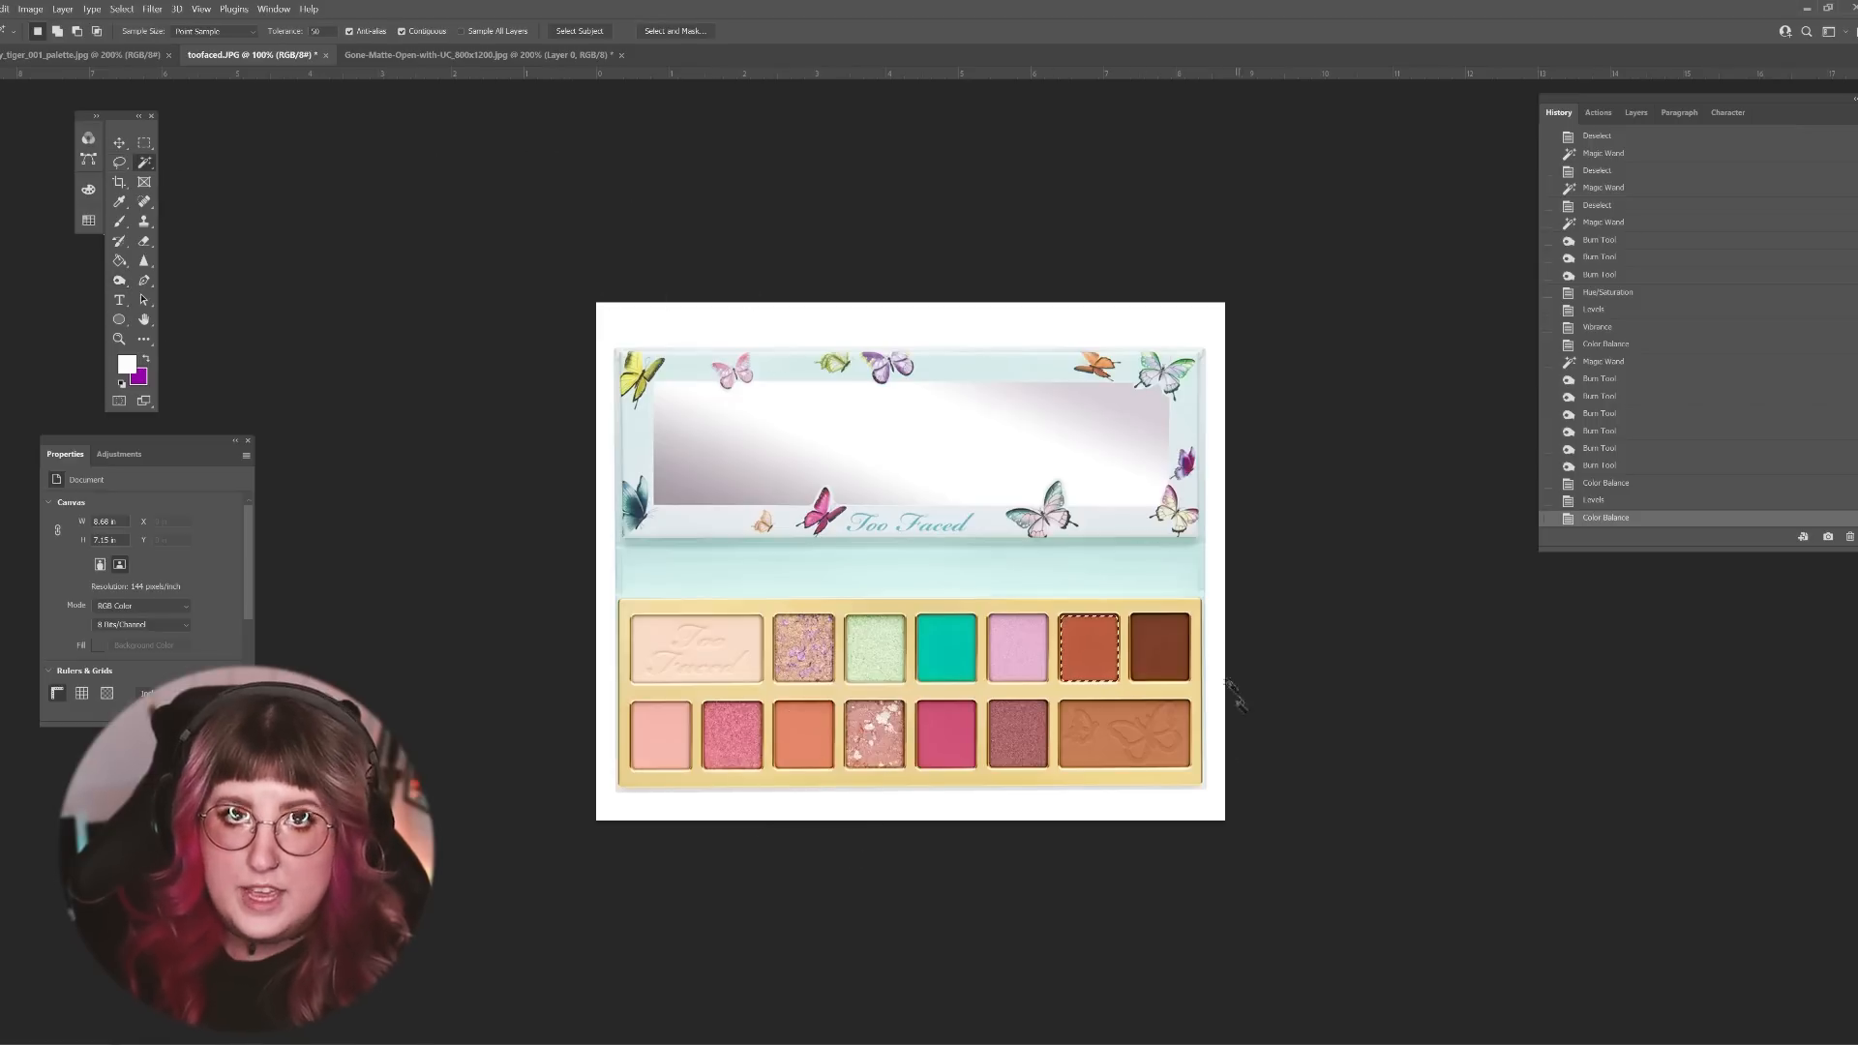
pyautogui.click(1159, 647)
pyautogui.click(30, 9)
pyautogui.moveTo(83, 46)
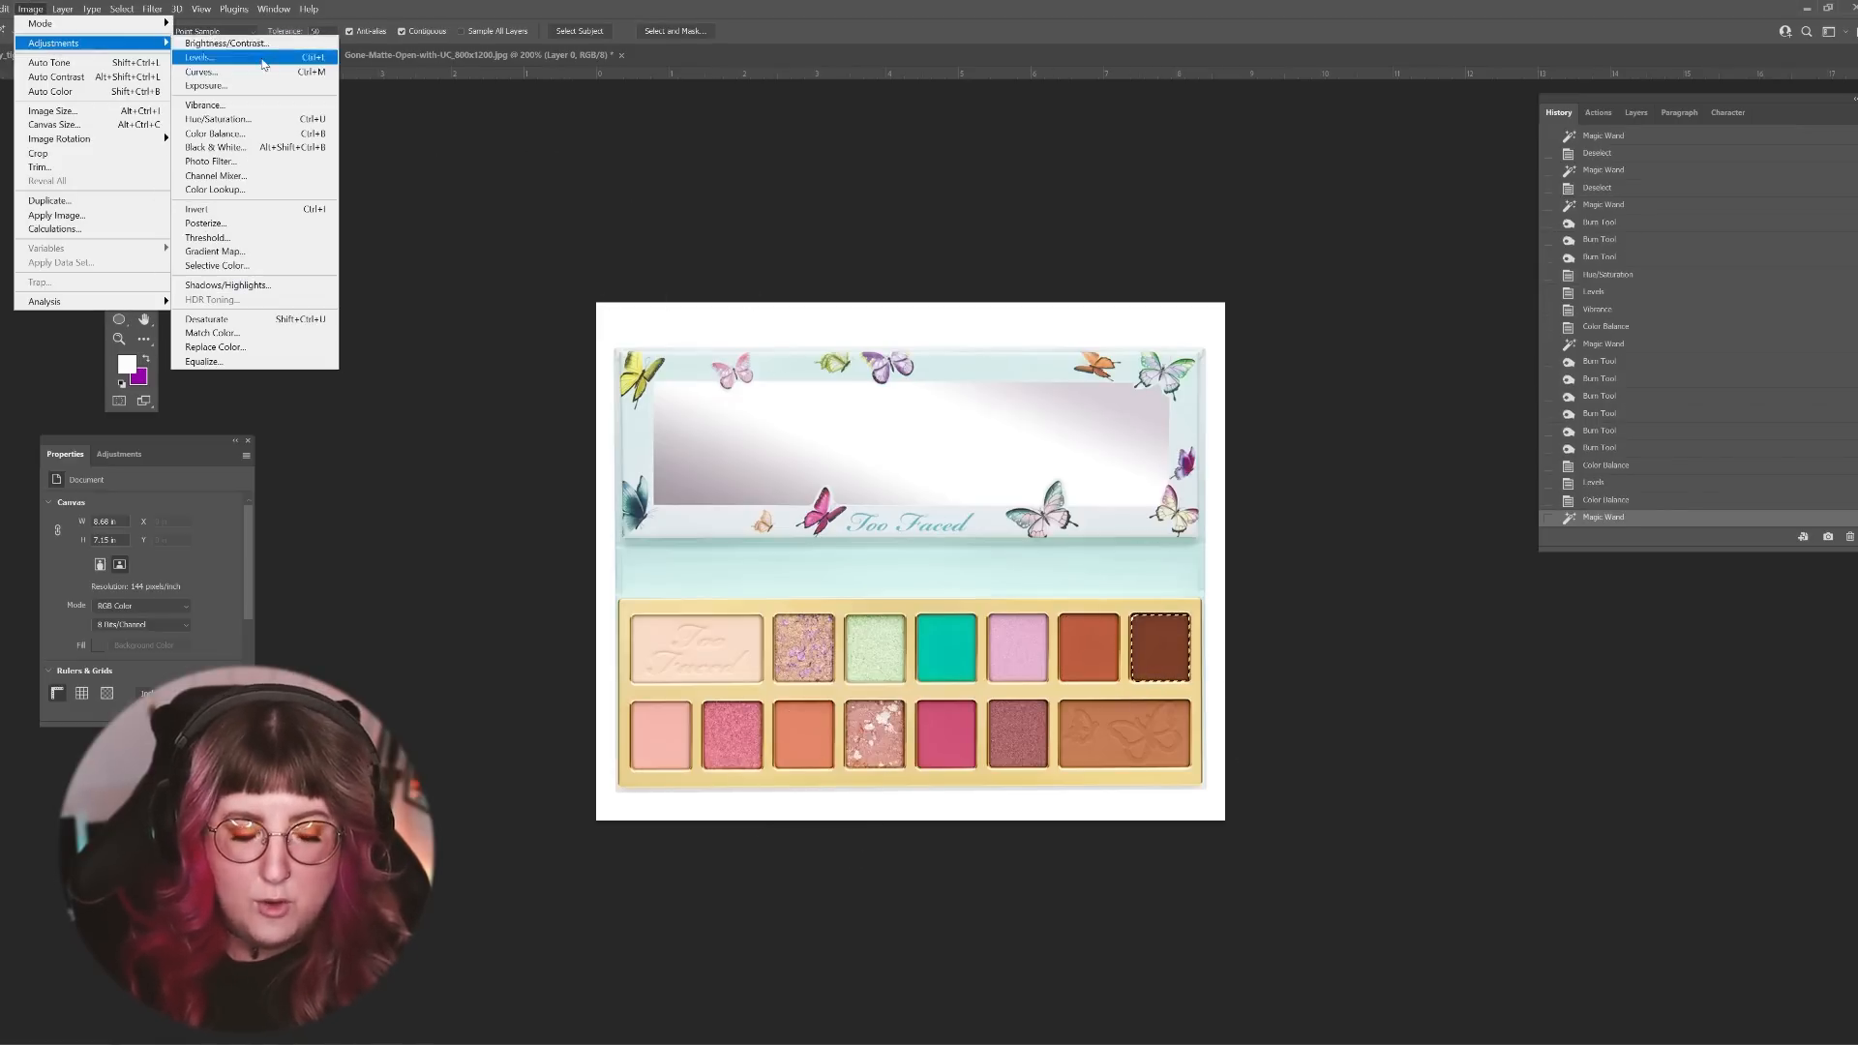
pyautogui.click(212, 57)
pyautogui.moveTo(161, 636); pyautogui.dragTo(172, 637)
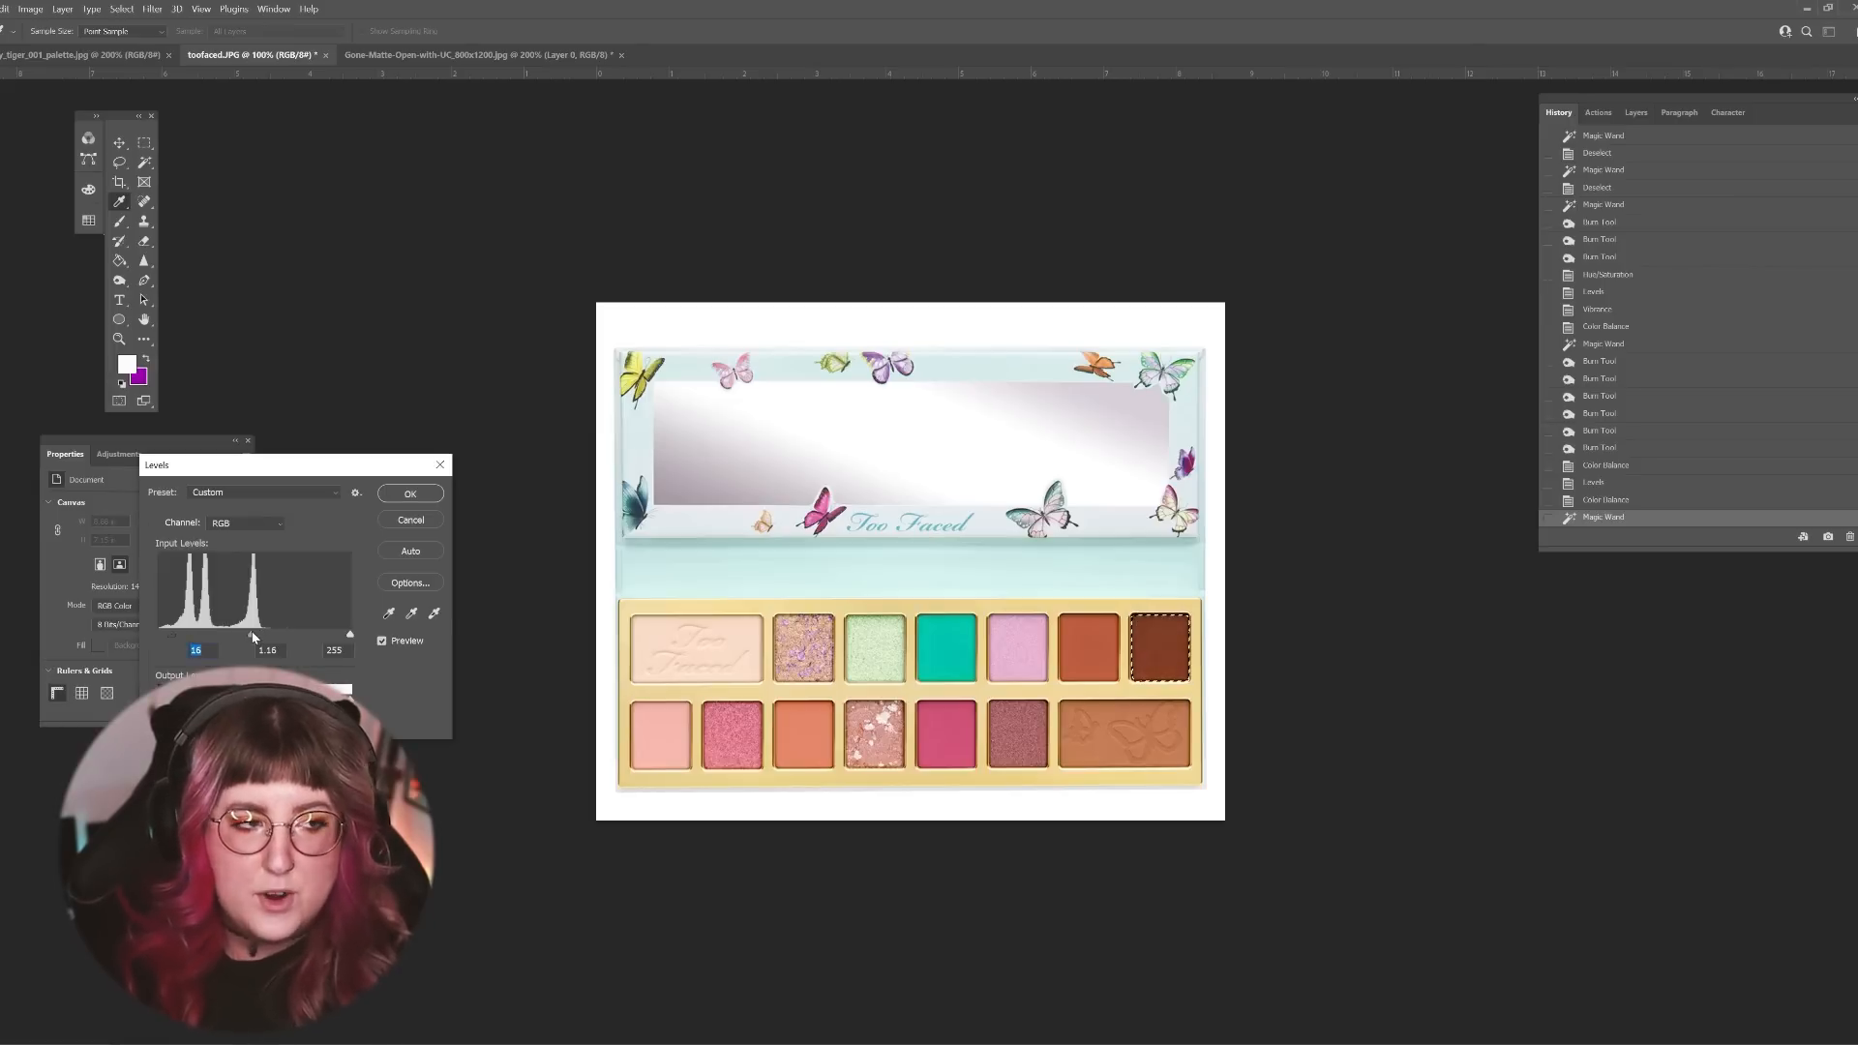
pyautogui.click(406, 494)
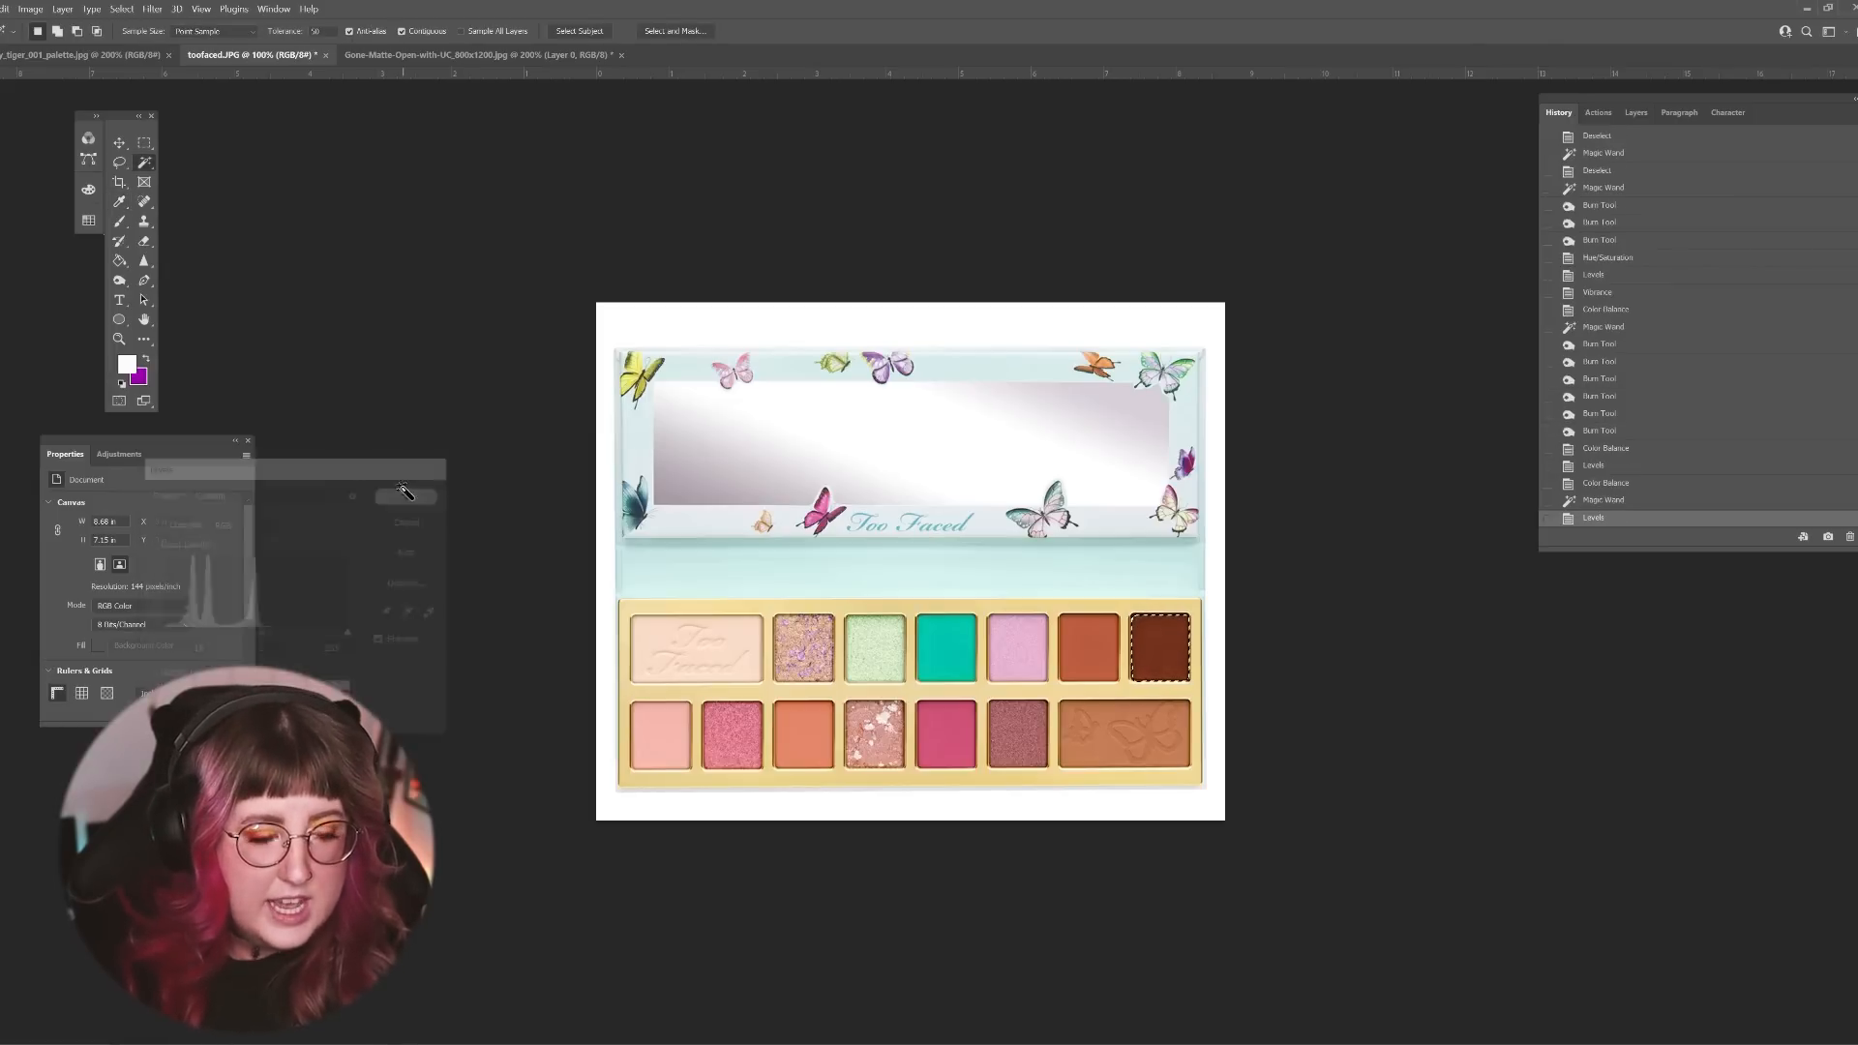
# Step: Select the light pink shade in the lower row and turn it coral using Levels with a black input level of 123
pyautogui.click(662, 737)
pyautogui.click(30, 9)
pyautogui.moveTo(52, 44)
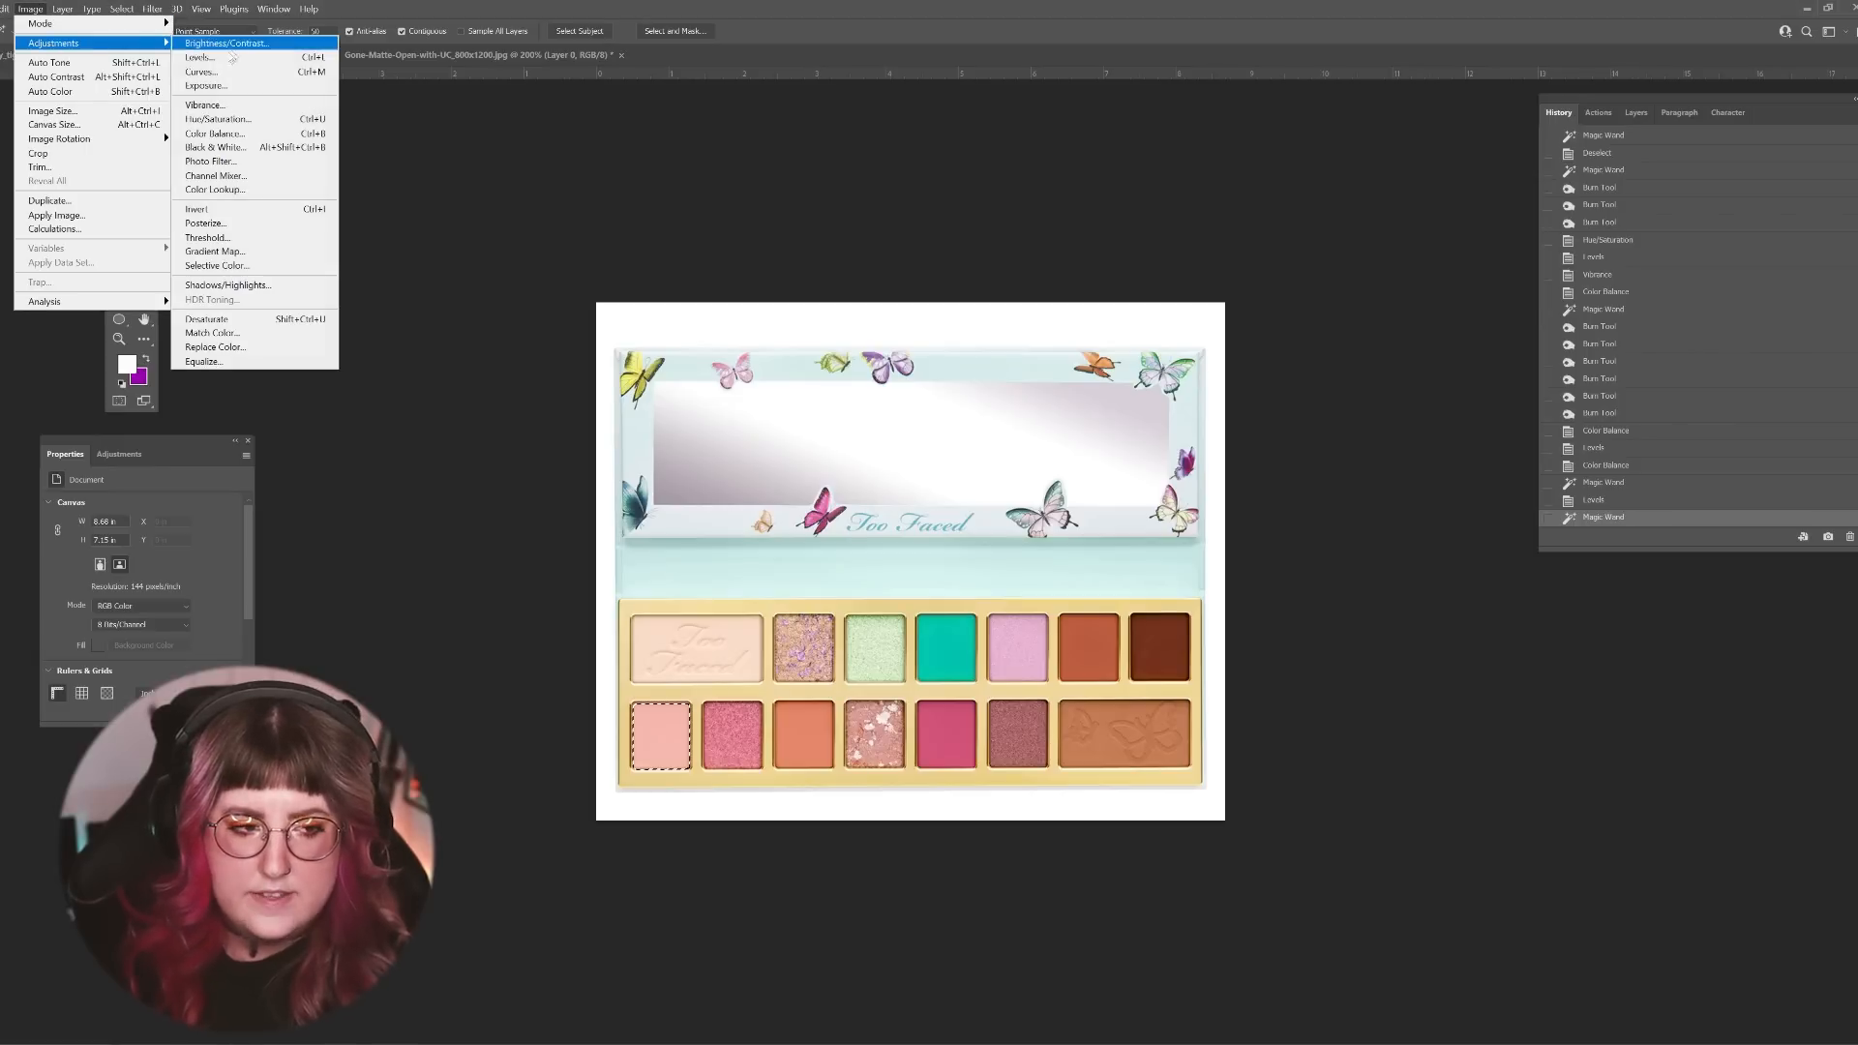
pyautogui.click(203, 57)
pyautogui.moveTo(159, 635); pyautogui.dragTo(255, 631)
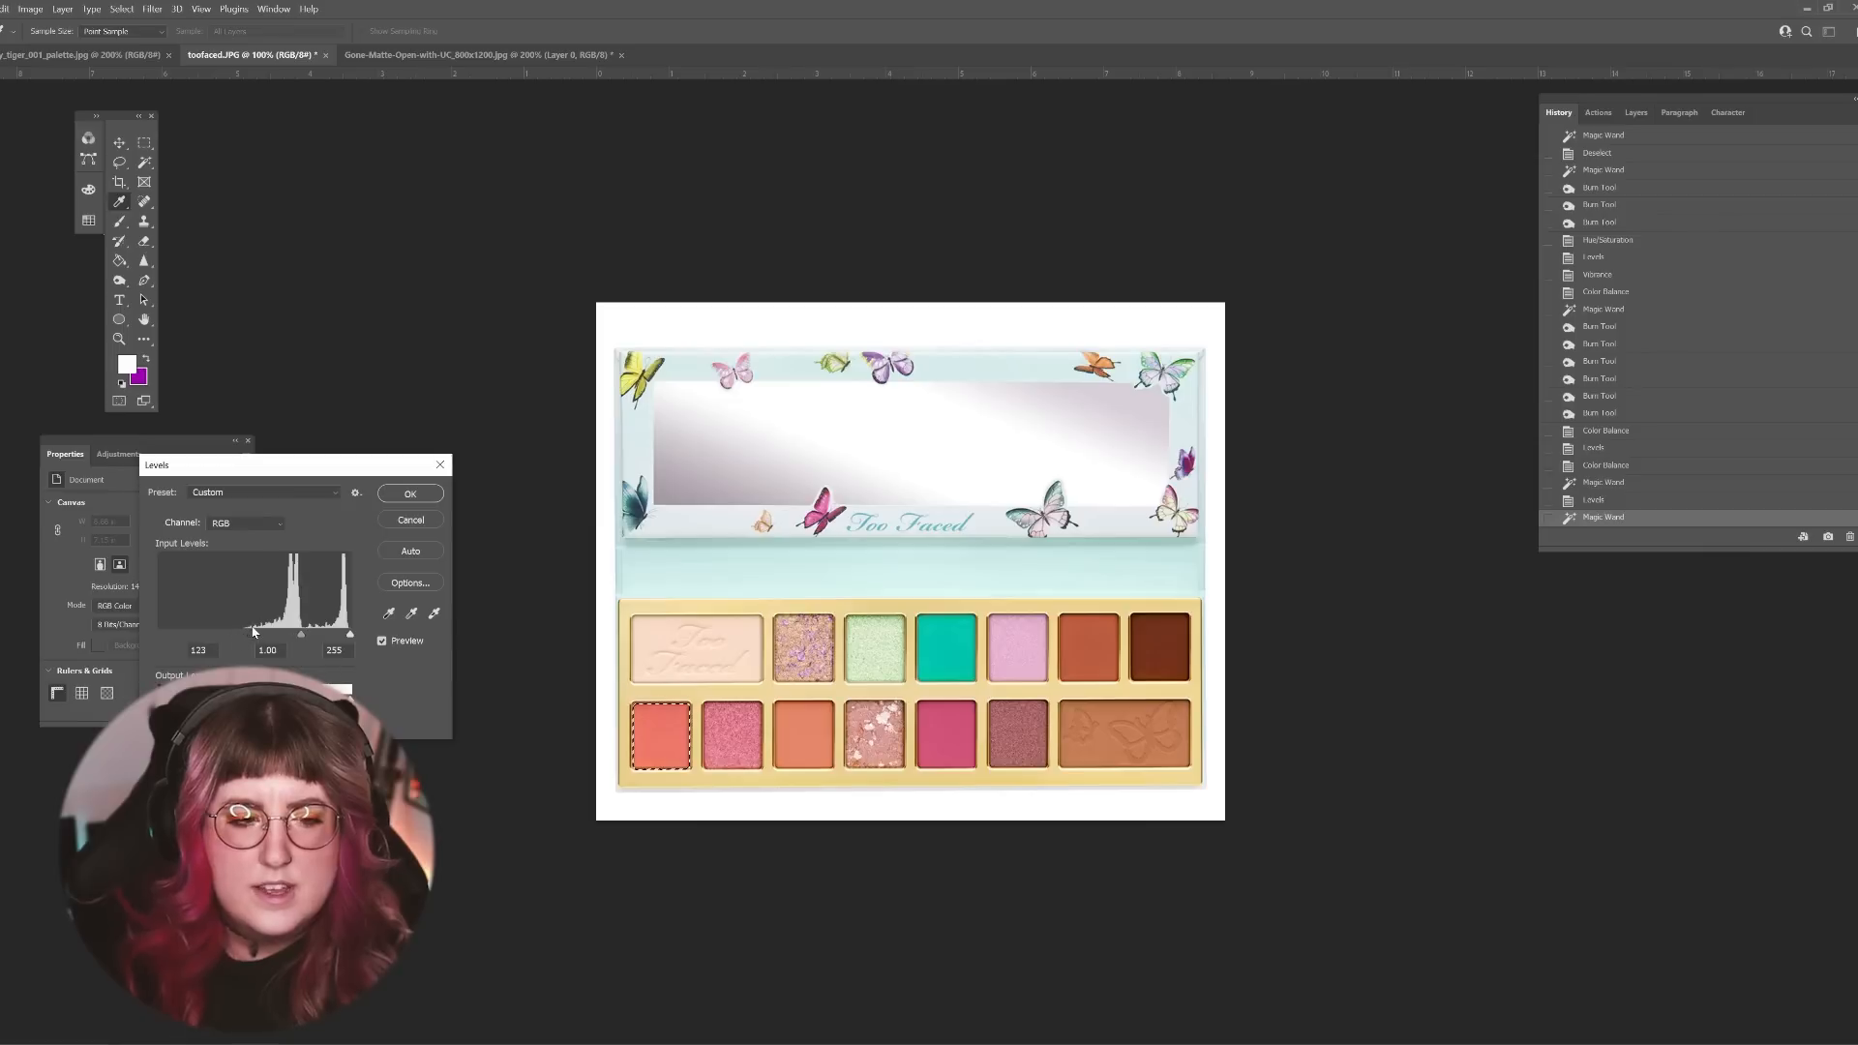
pyautogui.press('Return')
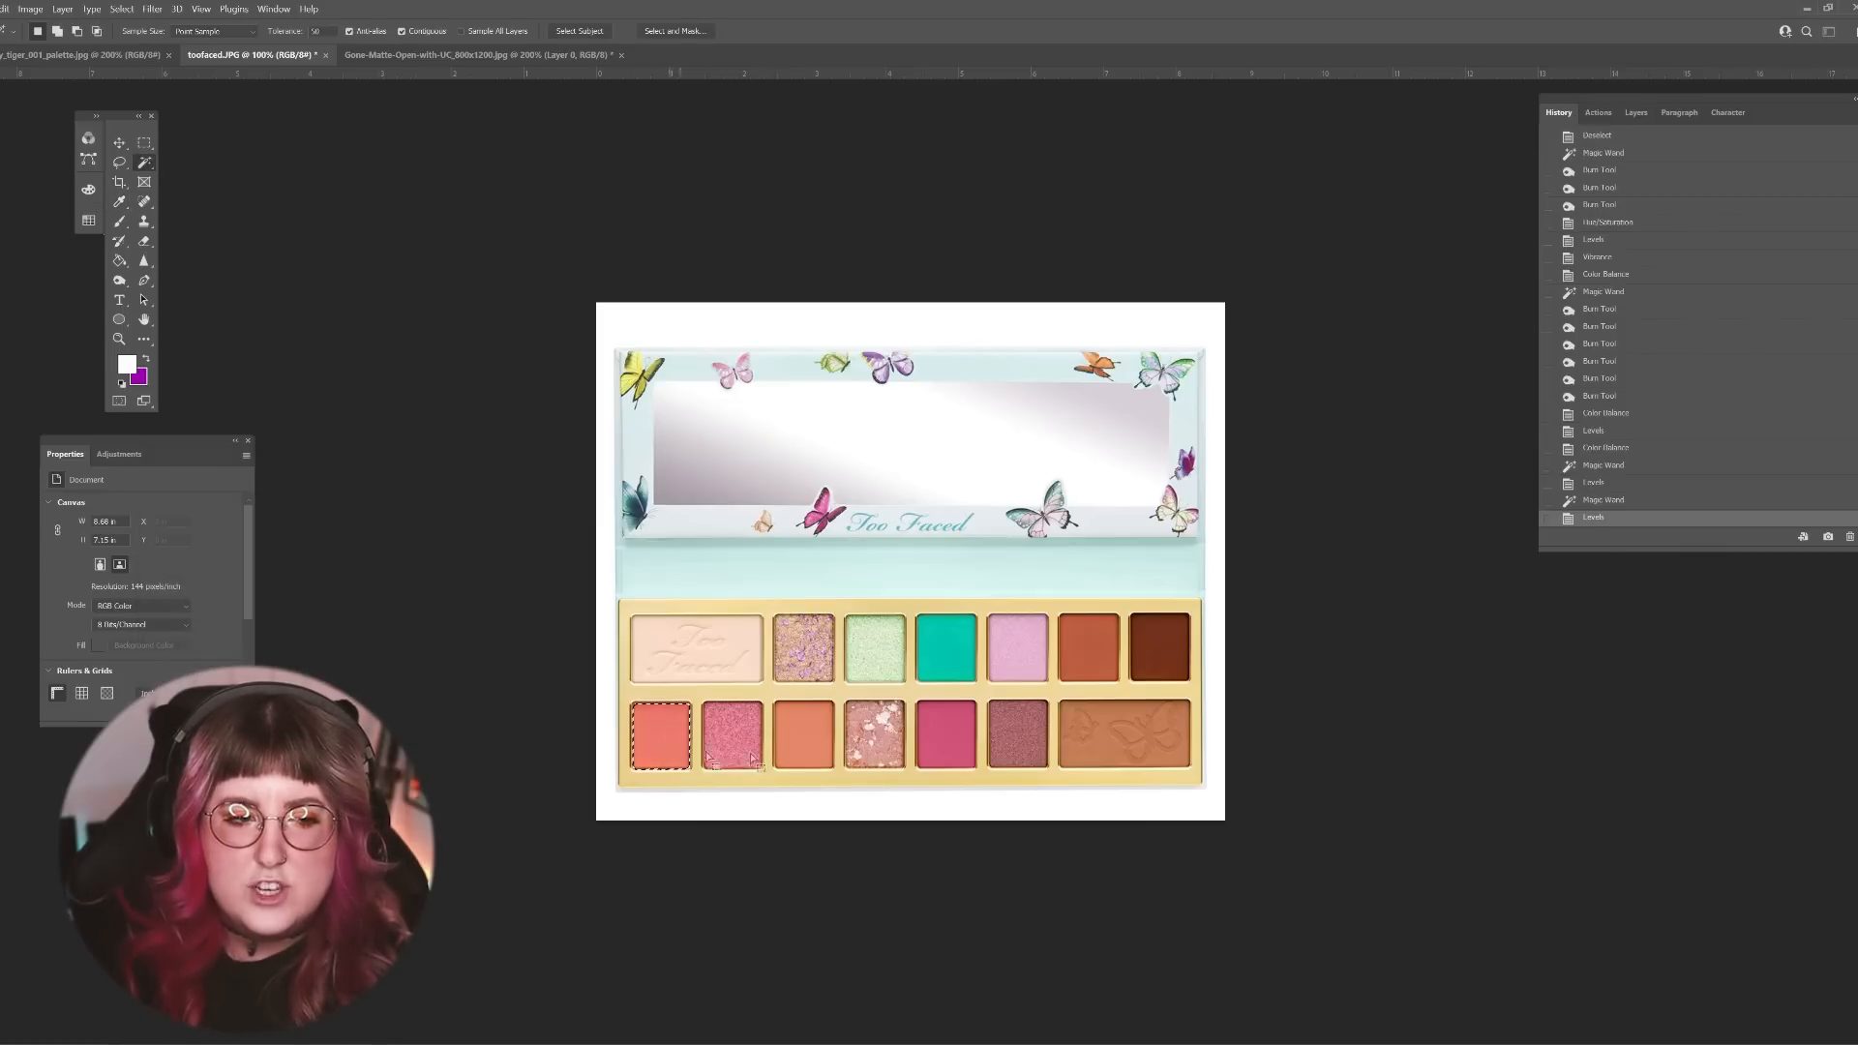
pyautogui.click(808, 754)
pyautogui.hotkey('alt', 'i')
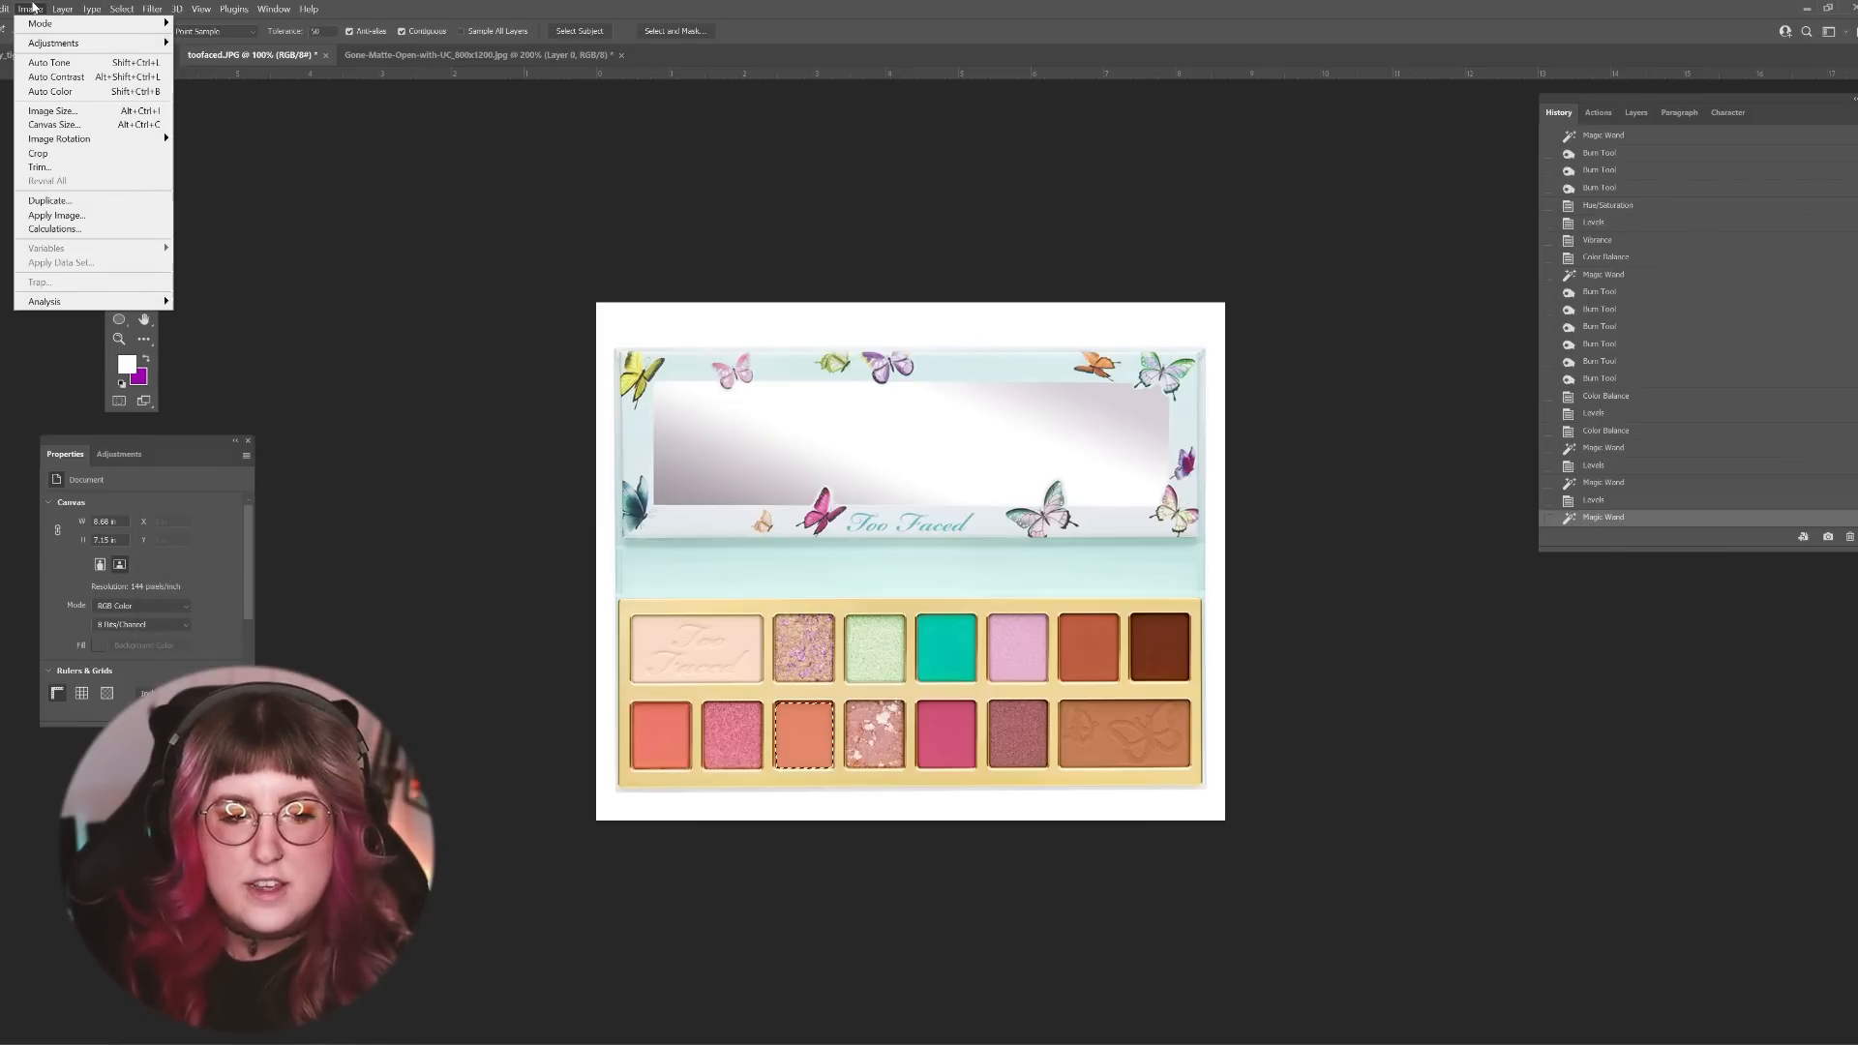
pyautogui.click(938, 732)
# Step: Select the magenta shade in the lower row and intensify it using Color Balance midtones of +13, -32 and +10, then deselect
pyautogui.click(944, 732)
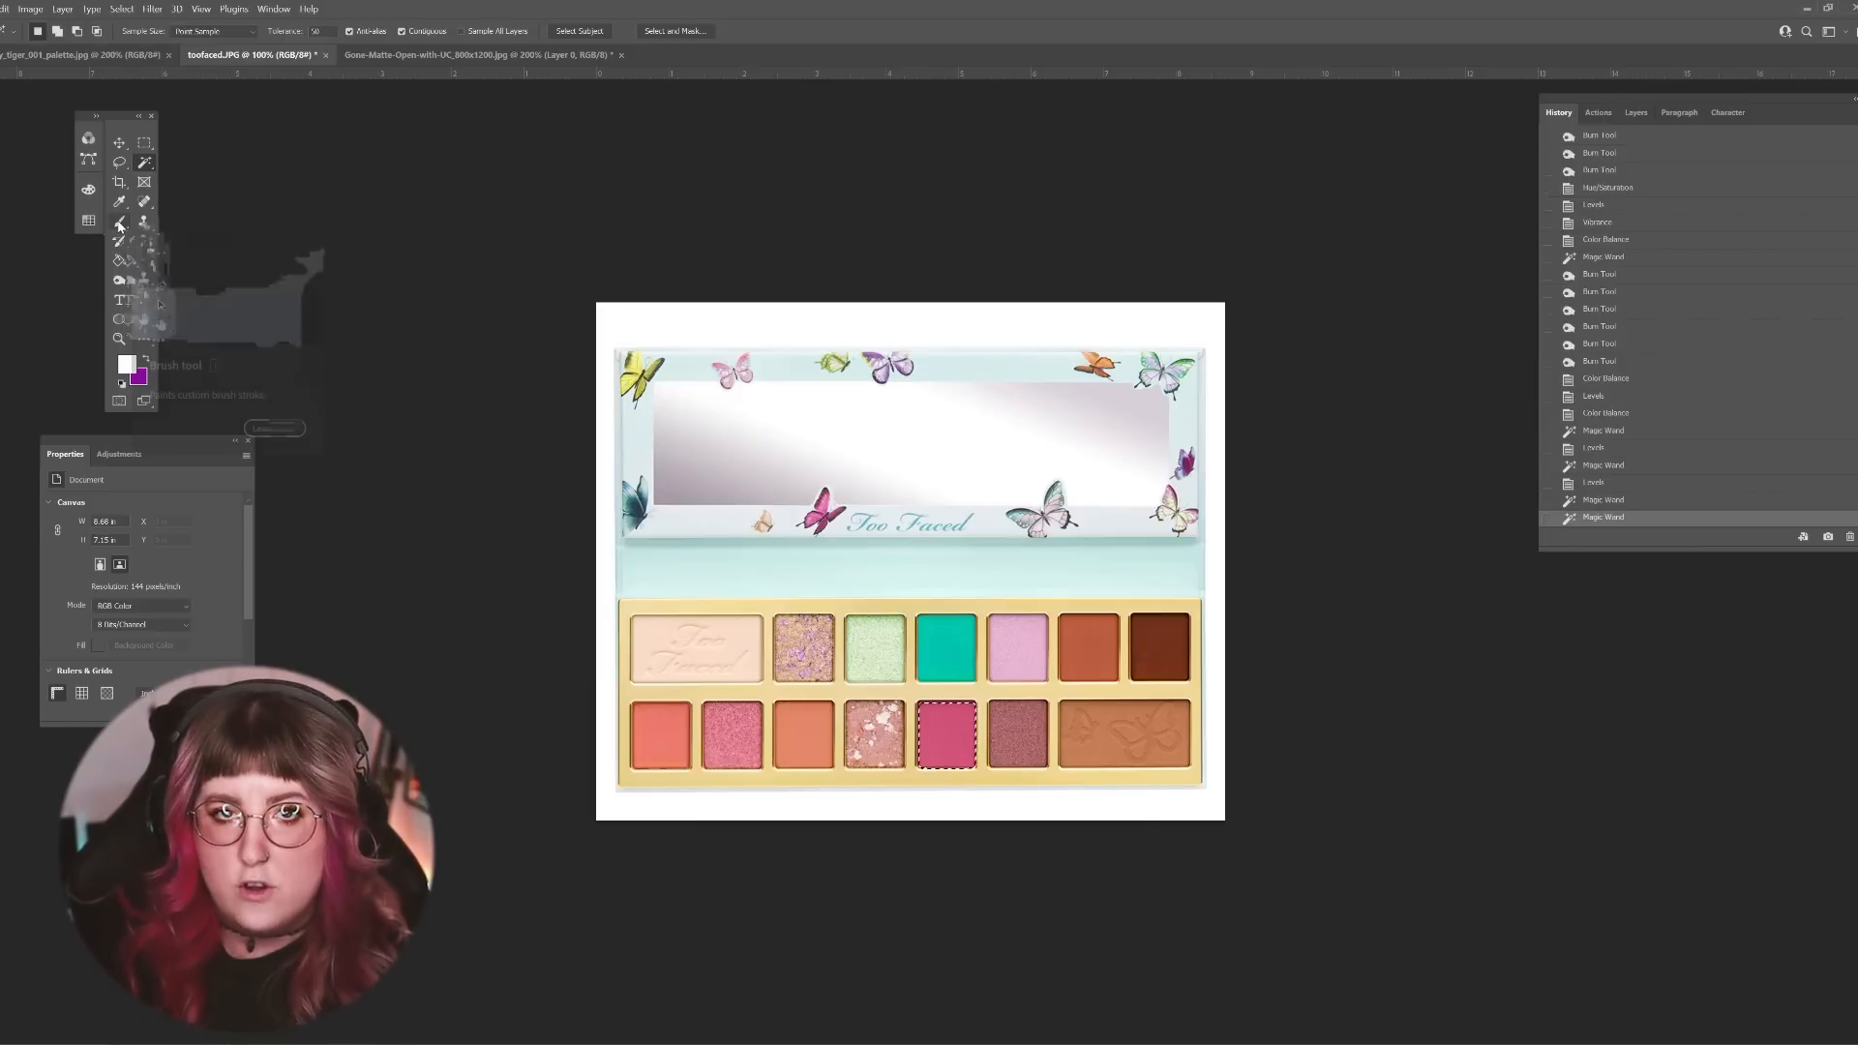
pyautogui.click(120, 225)
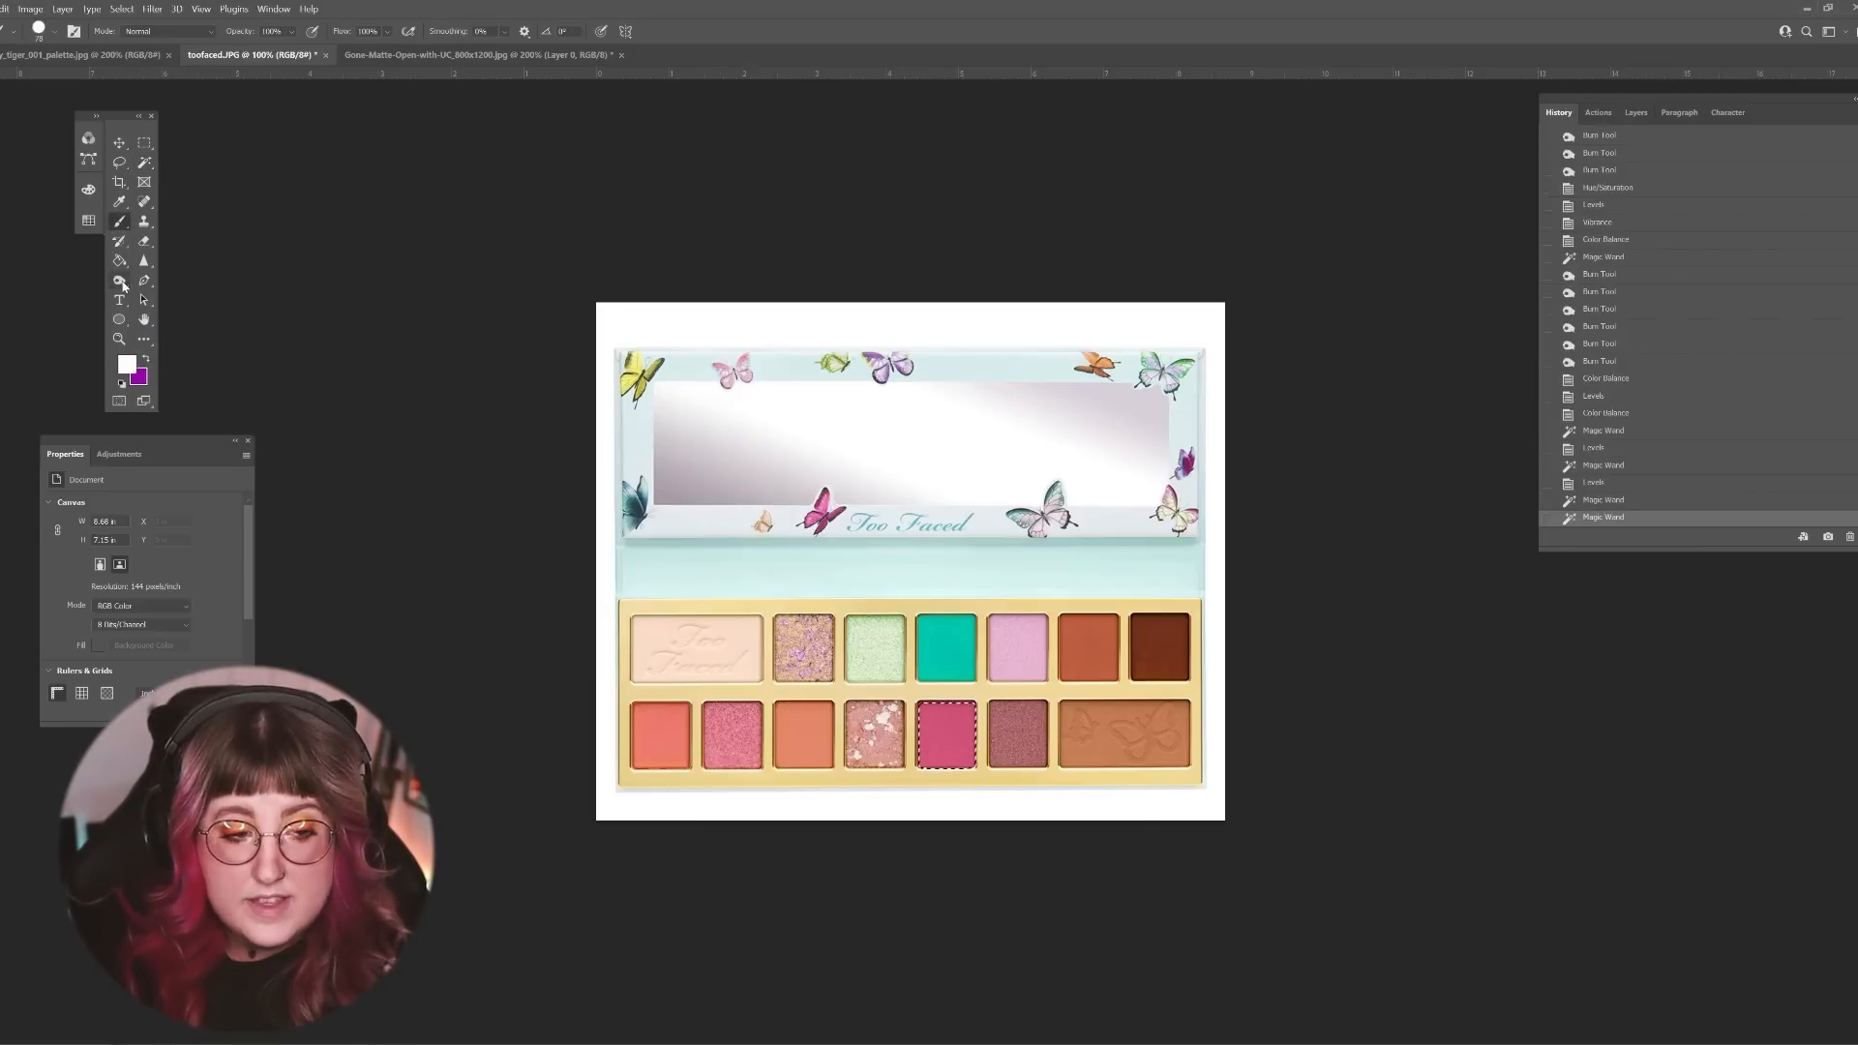
pyautogui.click(31, 10)
pyautogui.moveTo(91, 43)
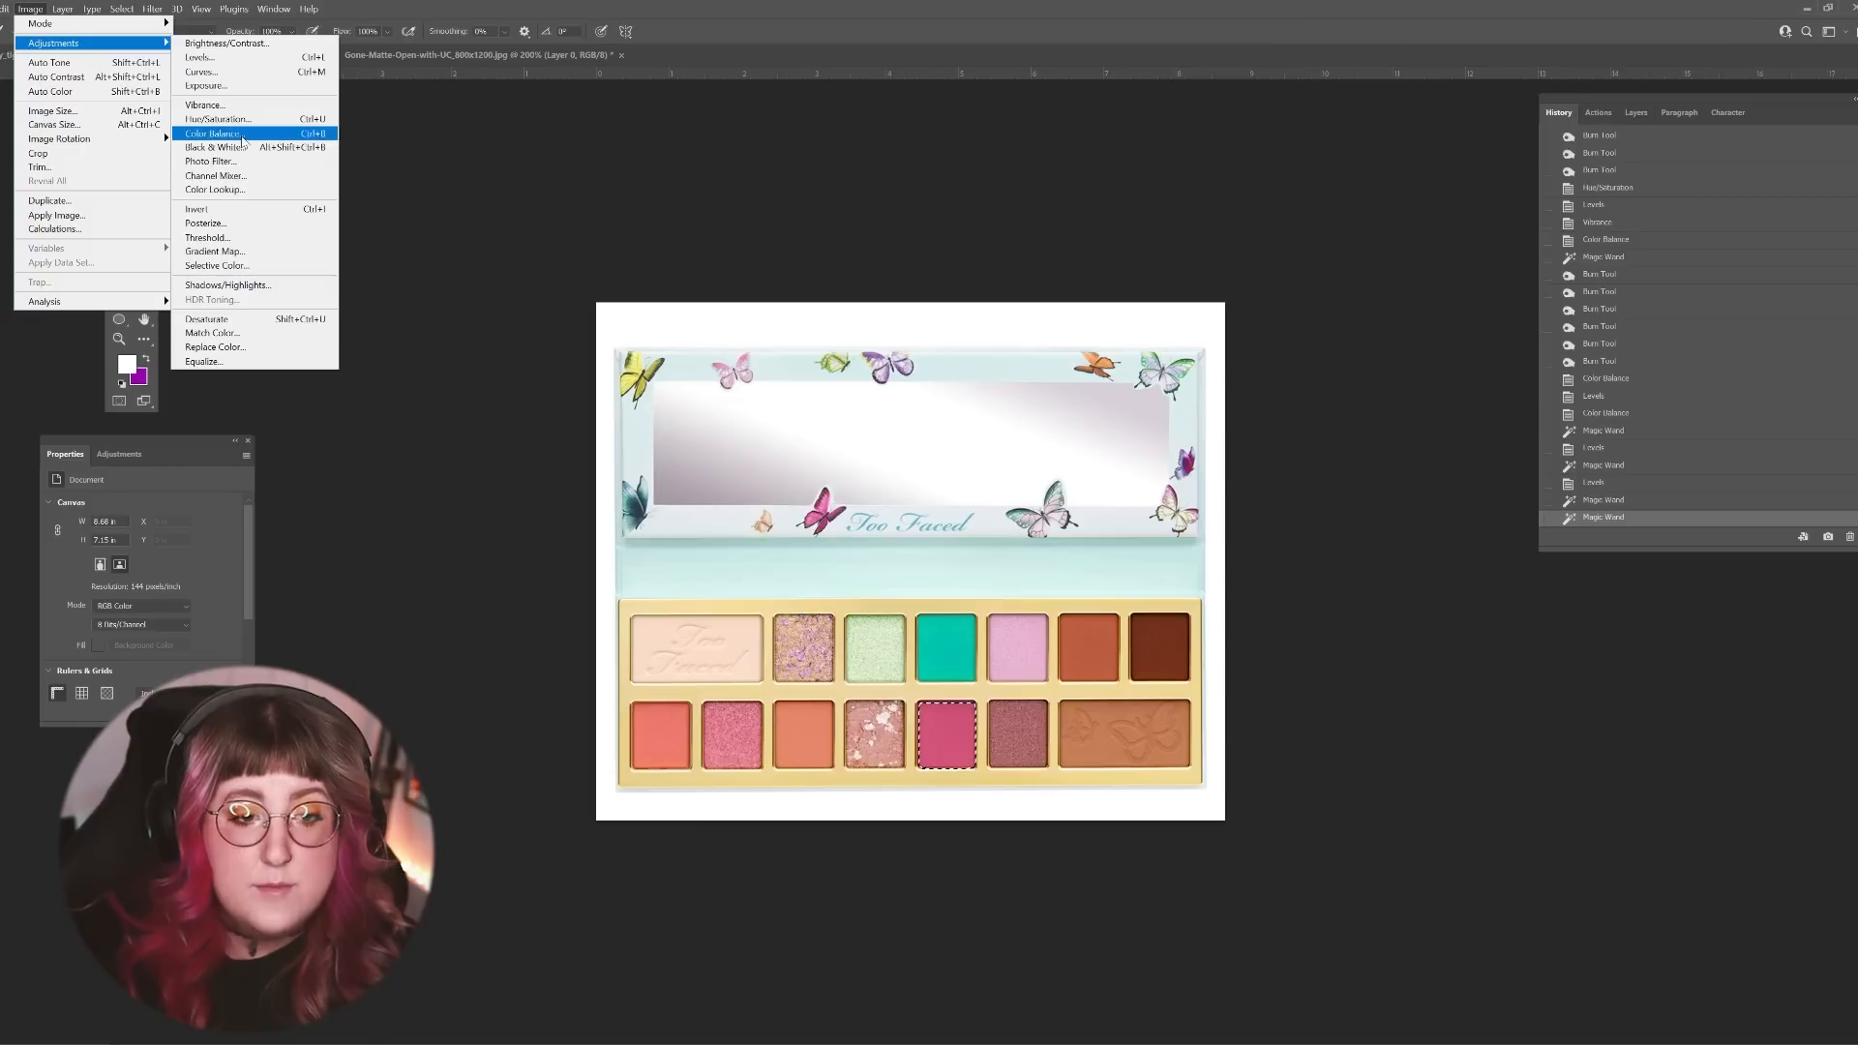
pyautogui.click(217, 133)
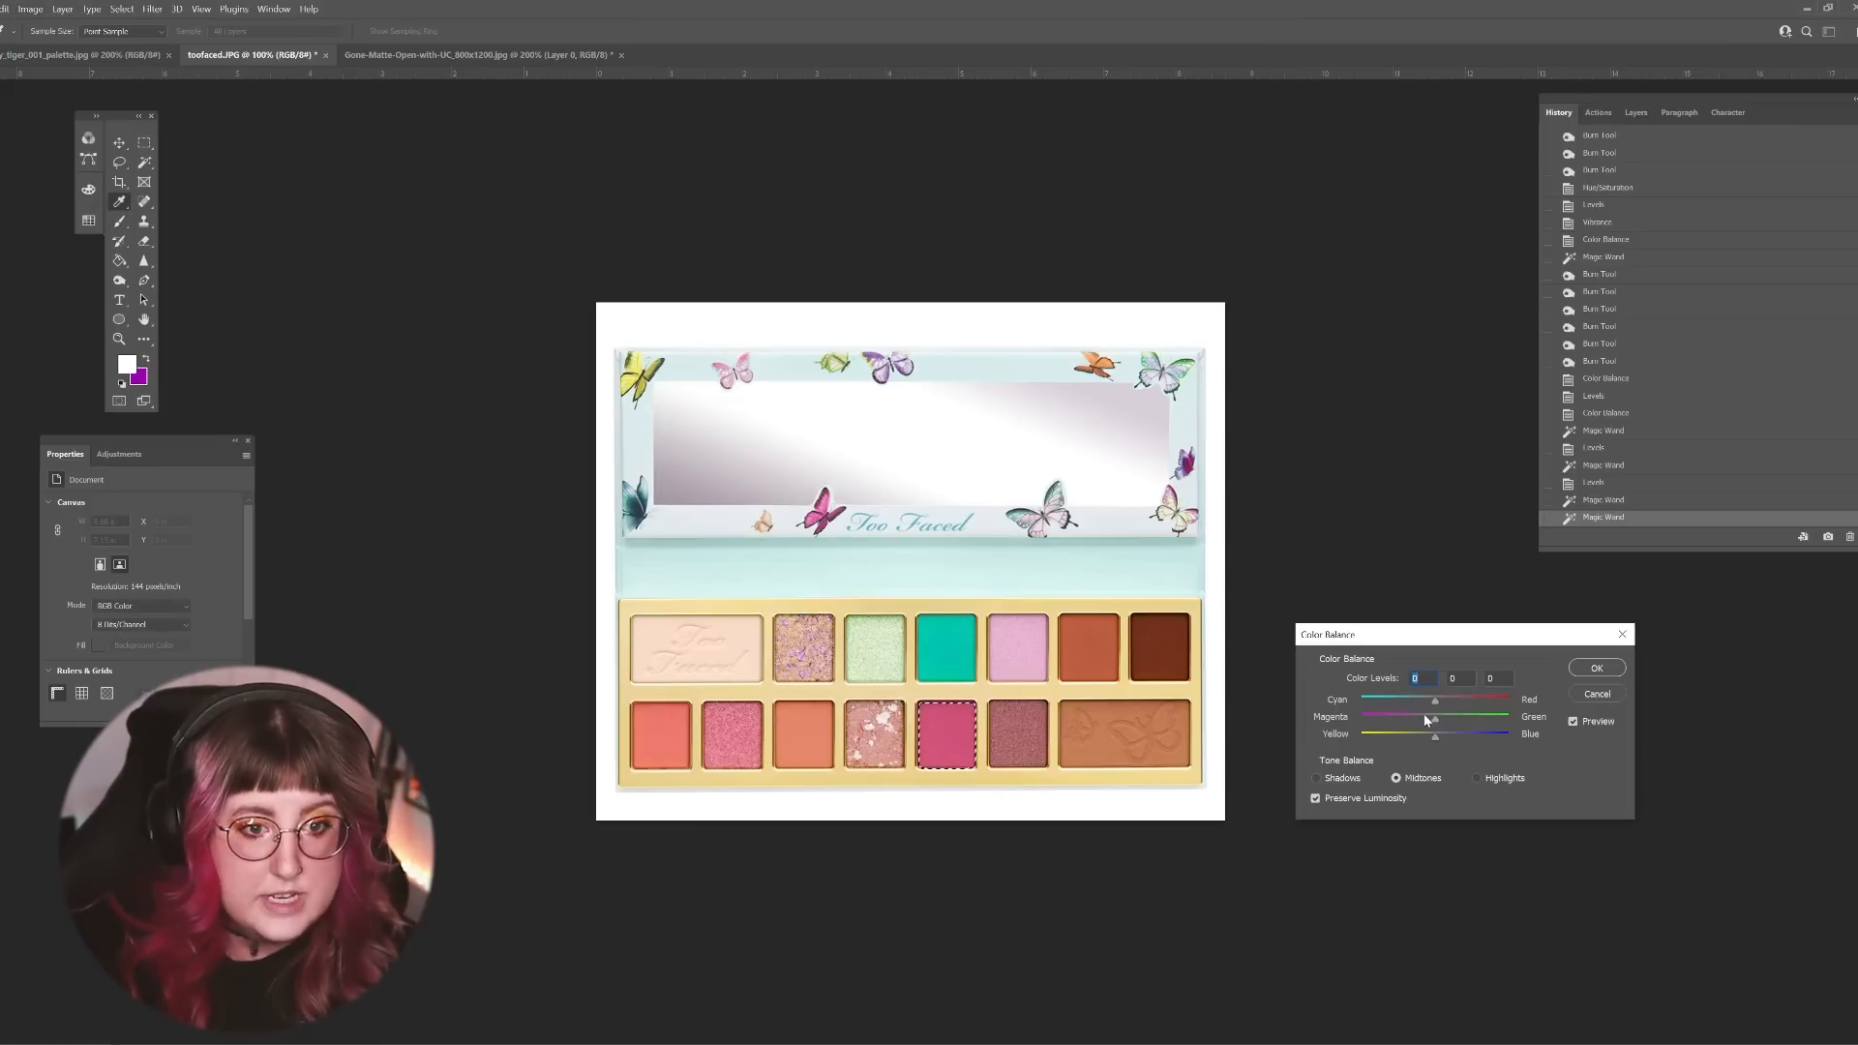
pyautogui.moveTo(1434, 700); pyautogui.dragTo(1431, 701)
pyautogui.hotkey('ctrl', '+')
pyautogui.moveTo(1521, 646); pyautogui.dragTo(1672, 610)
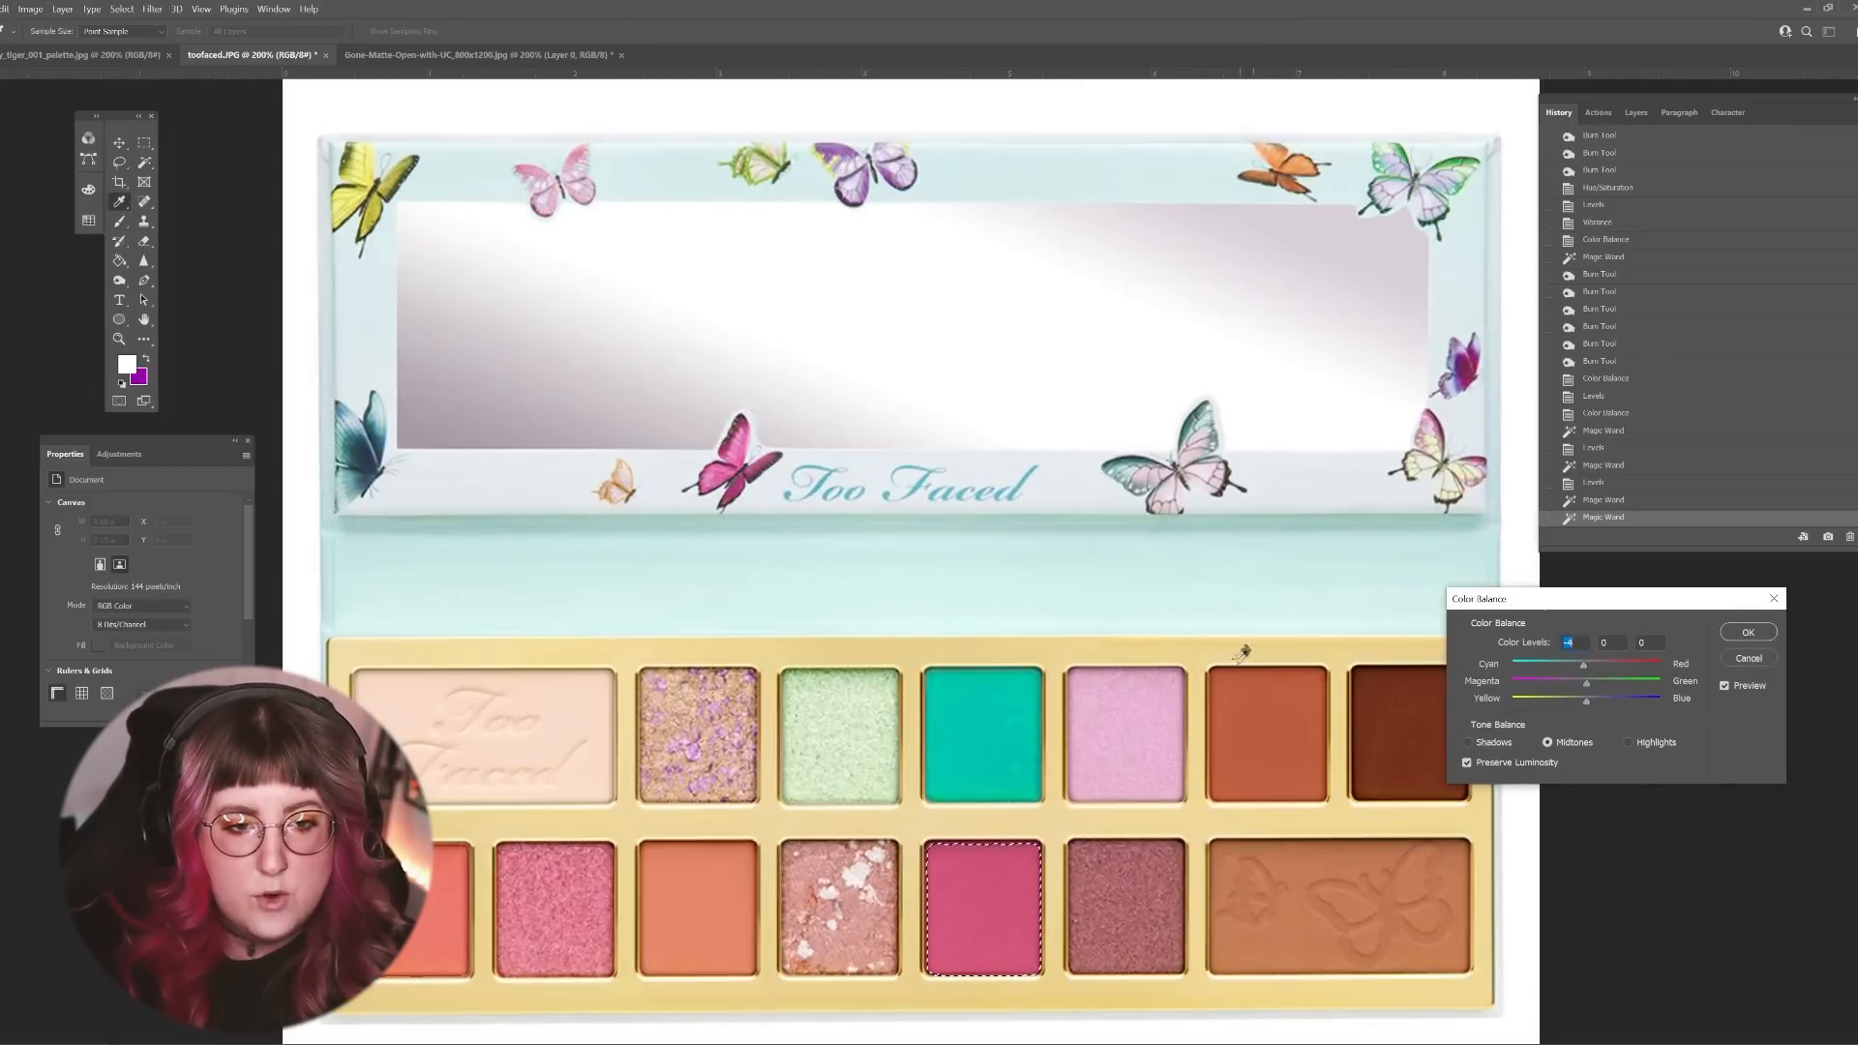
pyautogui.scroll(-3, 910, 455)
pyautogui.scroll(2, 910, 455)
pyautogui.scroll(-5, 909, 455)
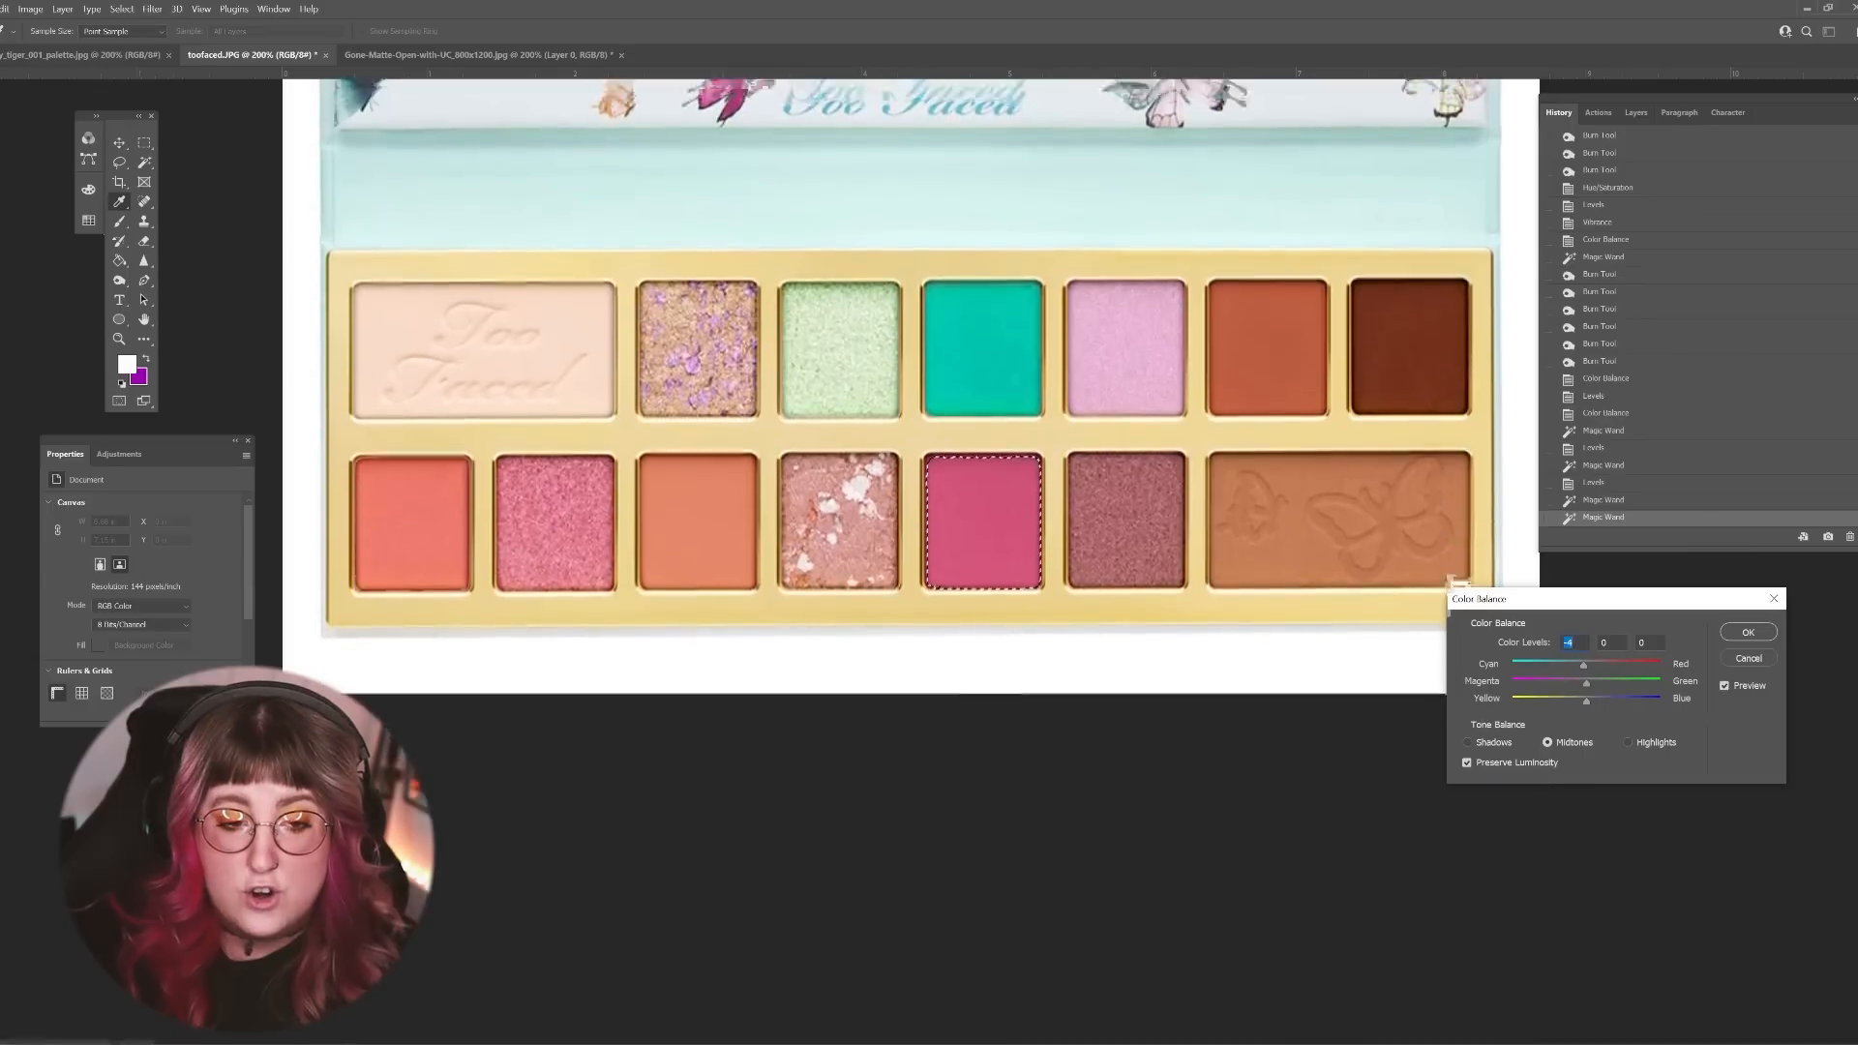
pyautogui.scroll(3, 910, 454)
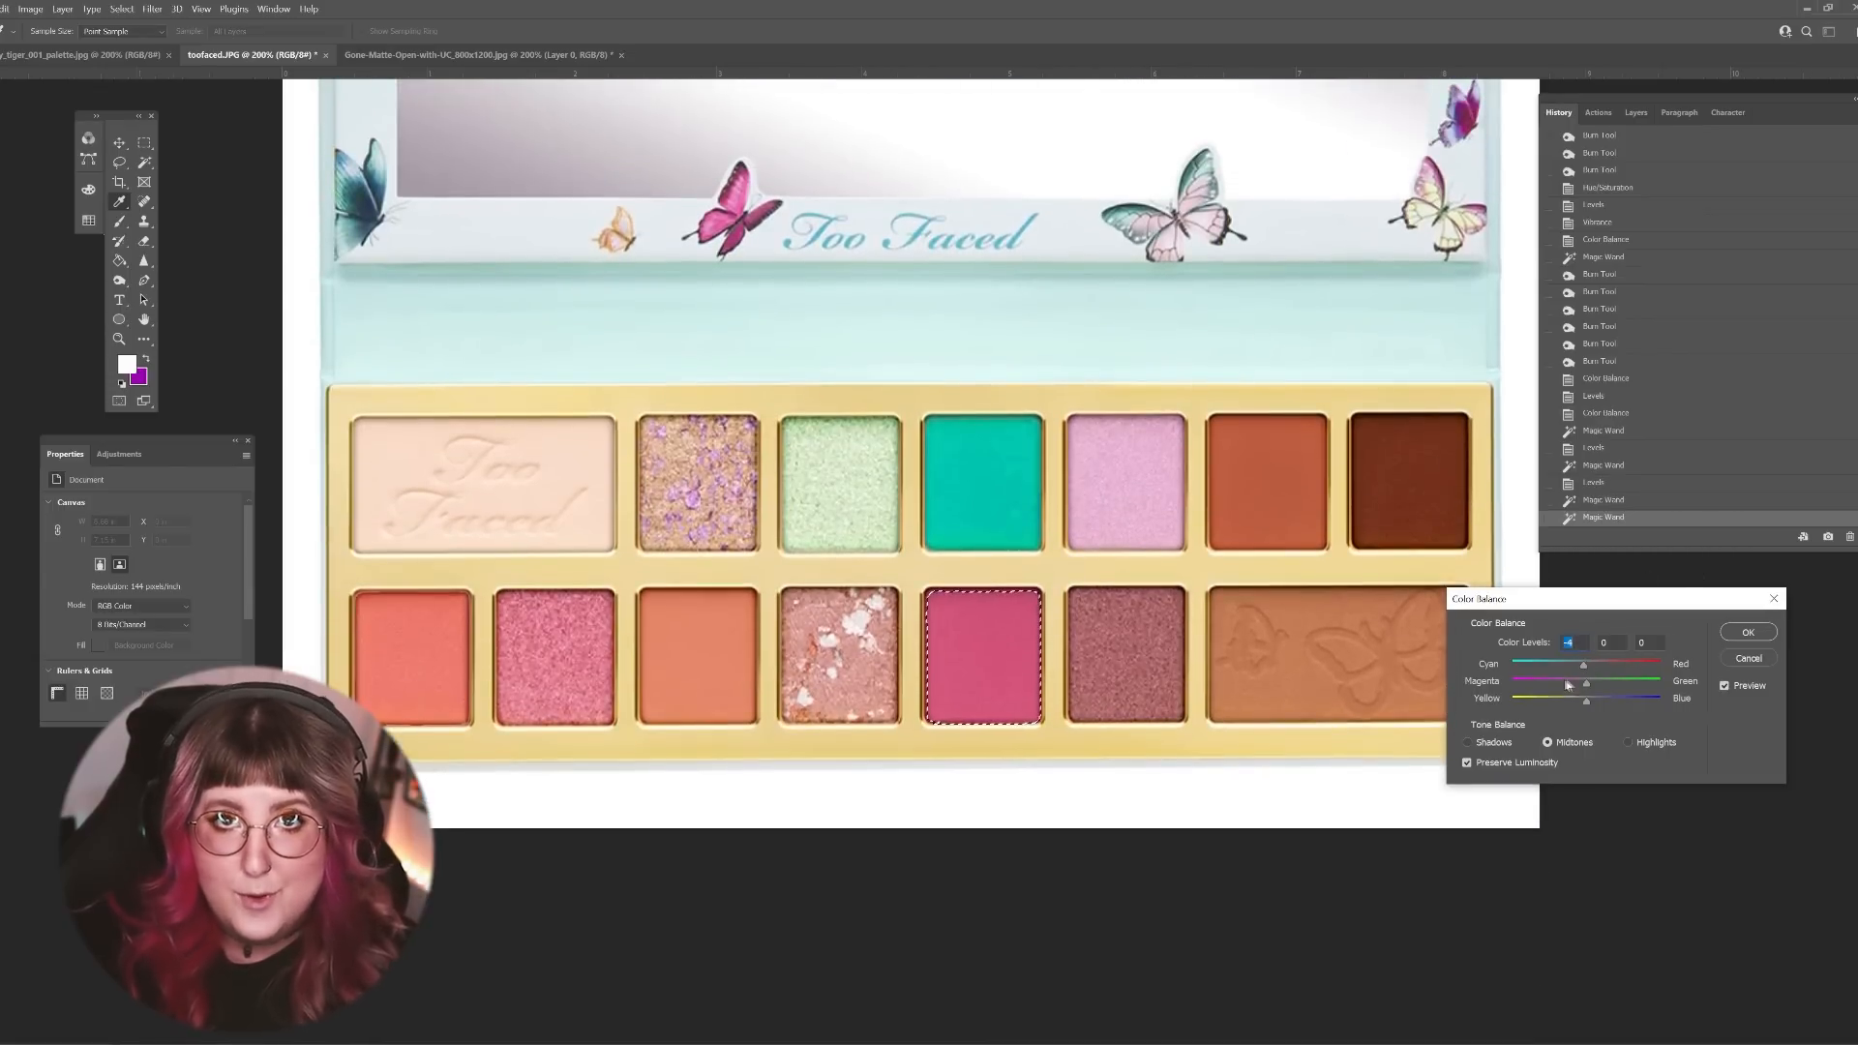
pyautogui.moveTo(1586, 683)
pyautogui.mouseDown()
pyautogui.moveTo(1562, 683)
pyautogui.moveTo(1594, 700)
pyautogui.moveTo(1573, 670)
pyautogui.moveTo(1594, 664)
pyautogui.mouseUp()
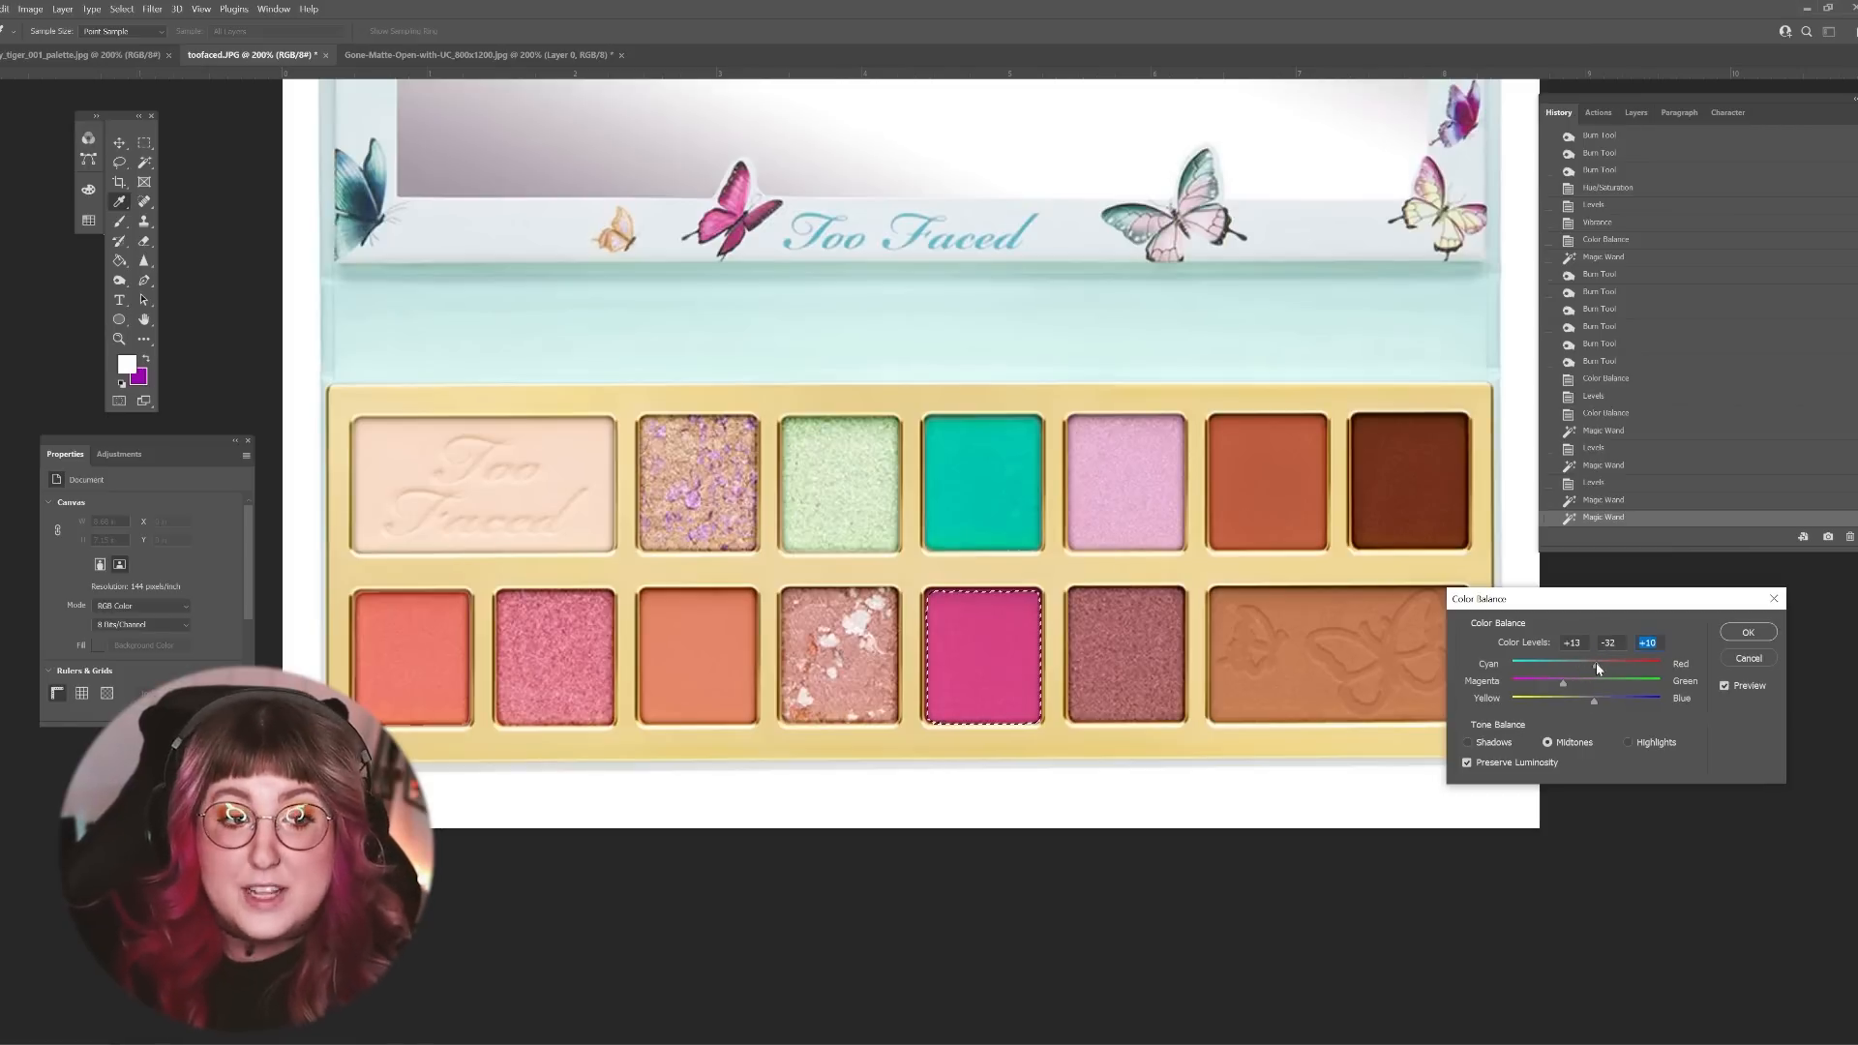
pyautogui.press('Return')
pyautogui.hotkey('ctrl', 'd')
# Step: Select the large butterfly-embossed tan shade with the Magic Wand and deepen it using Levels with a black input level of 42
pyautogui.click(1445, 701)
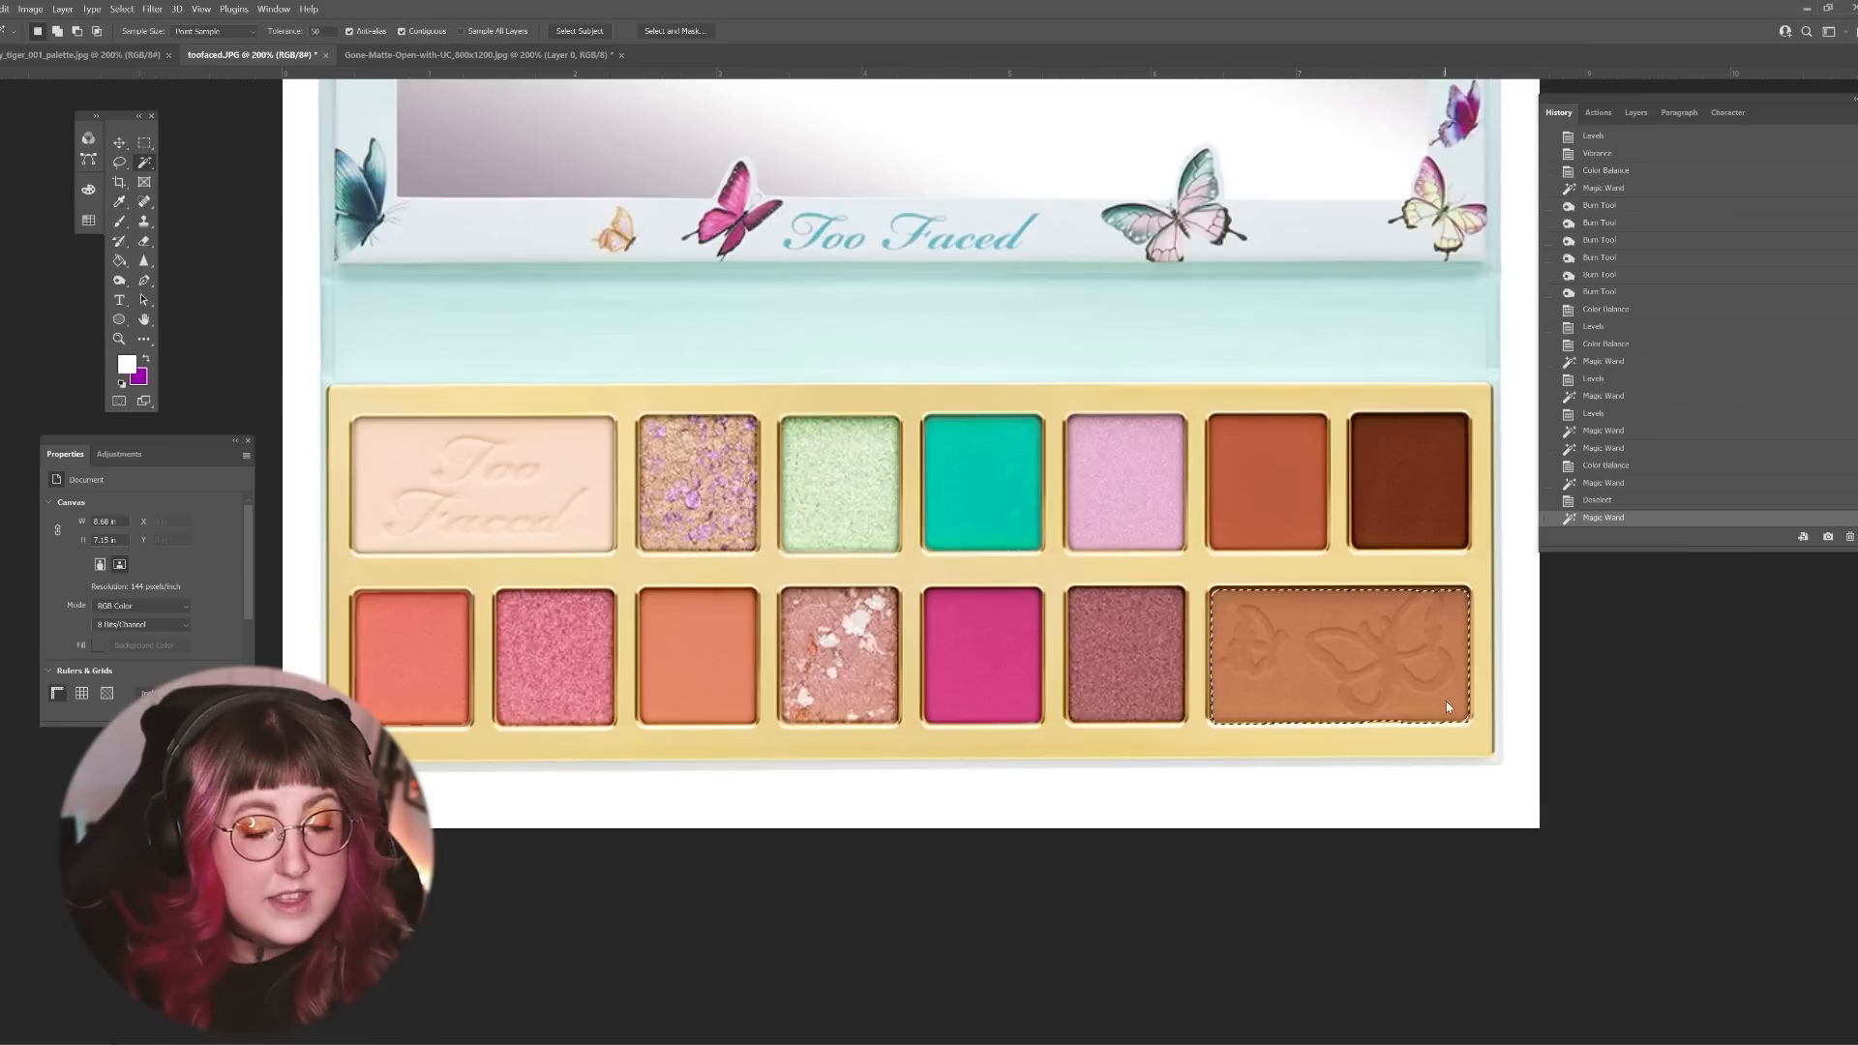
pyautogui.click(31, 9)
pyautogui.moveTo(53, 44)
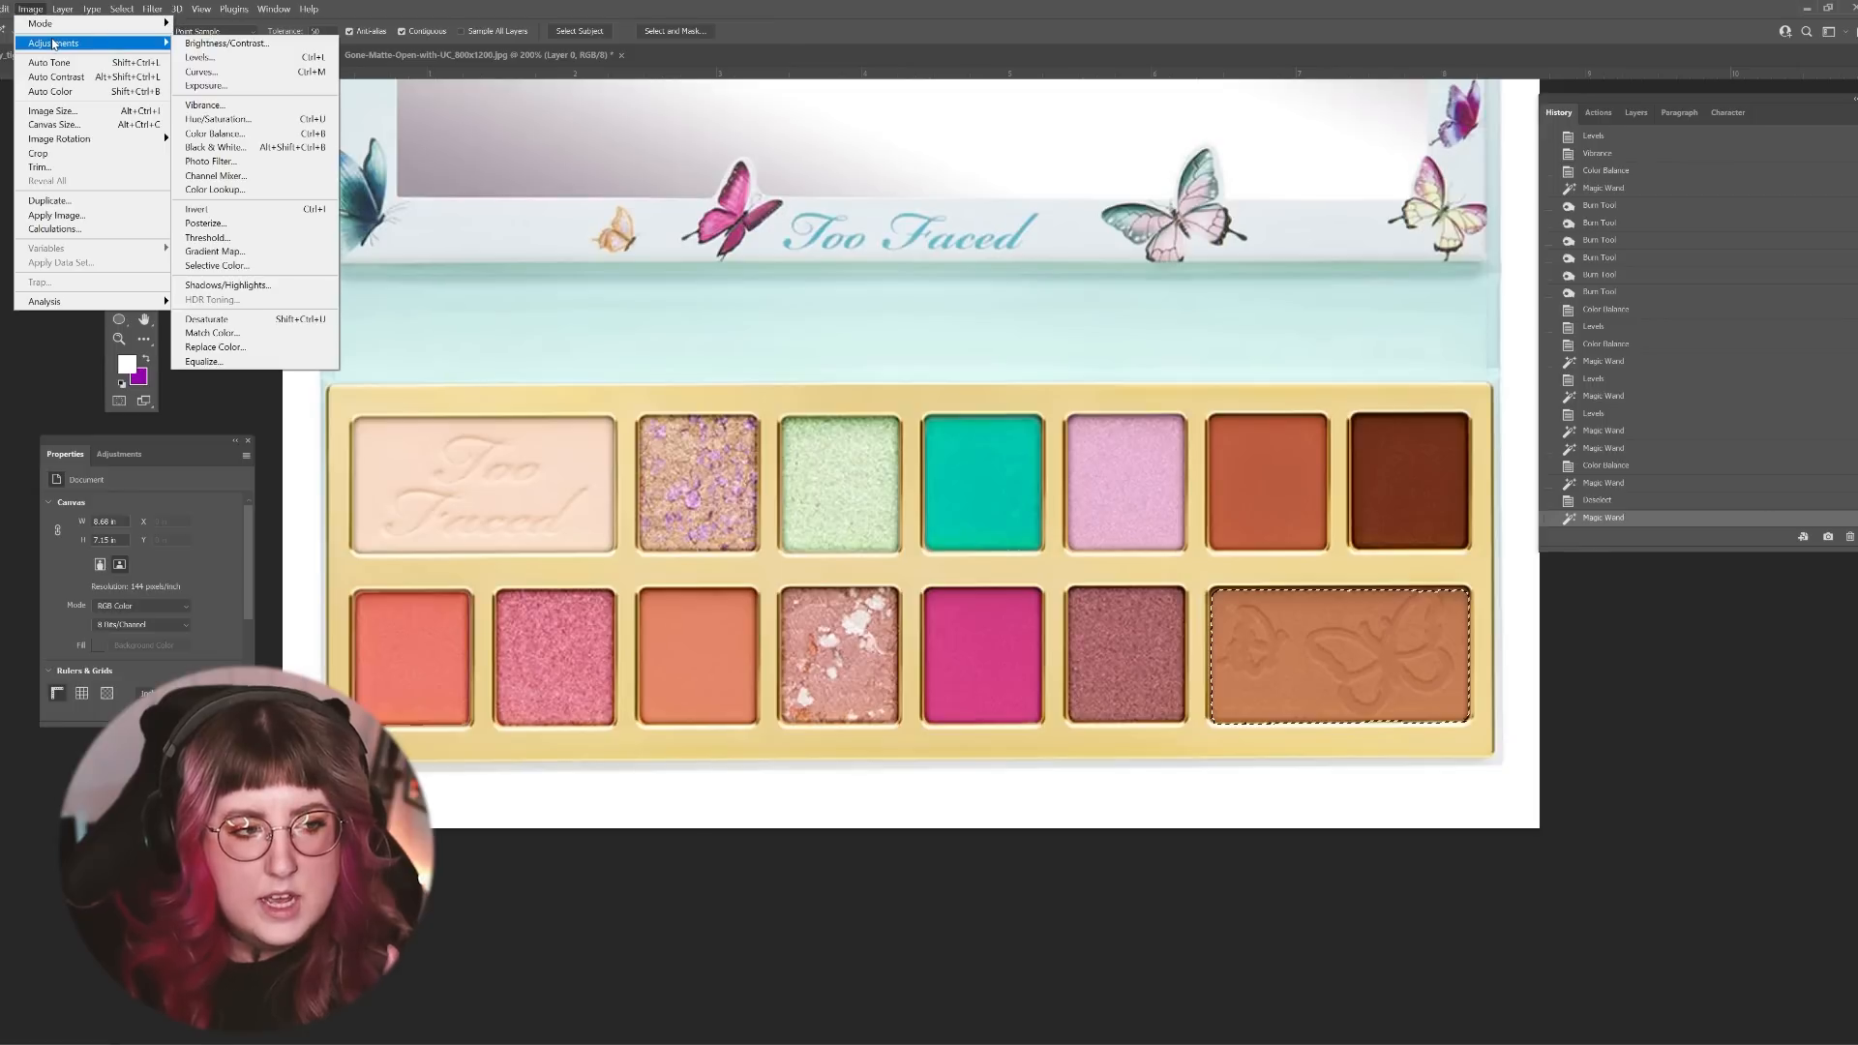
pyautogui.click(213, 57)
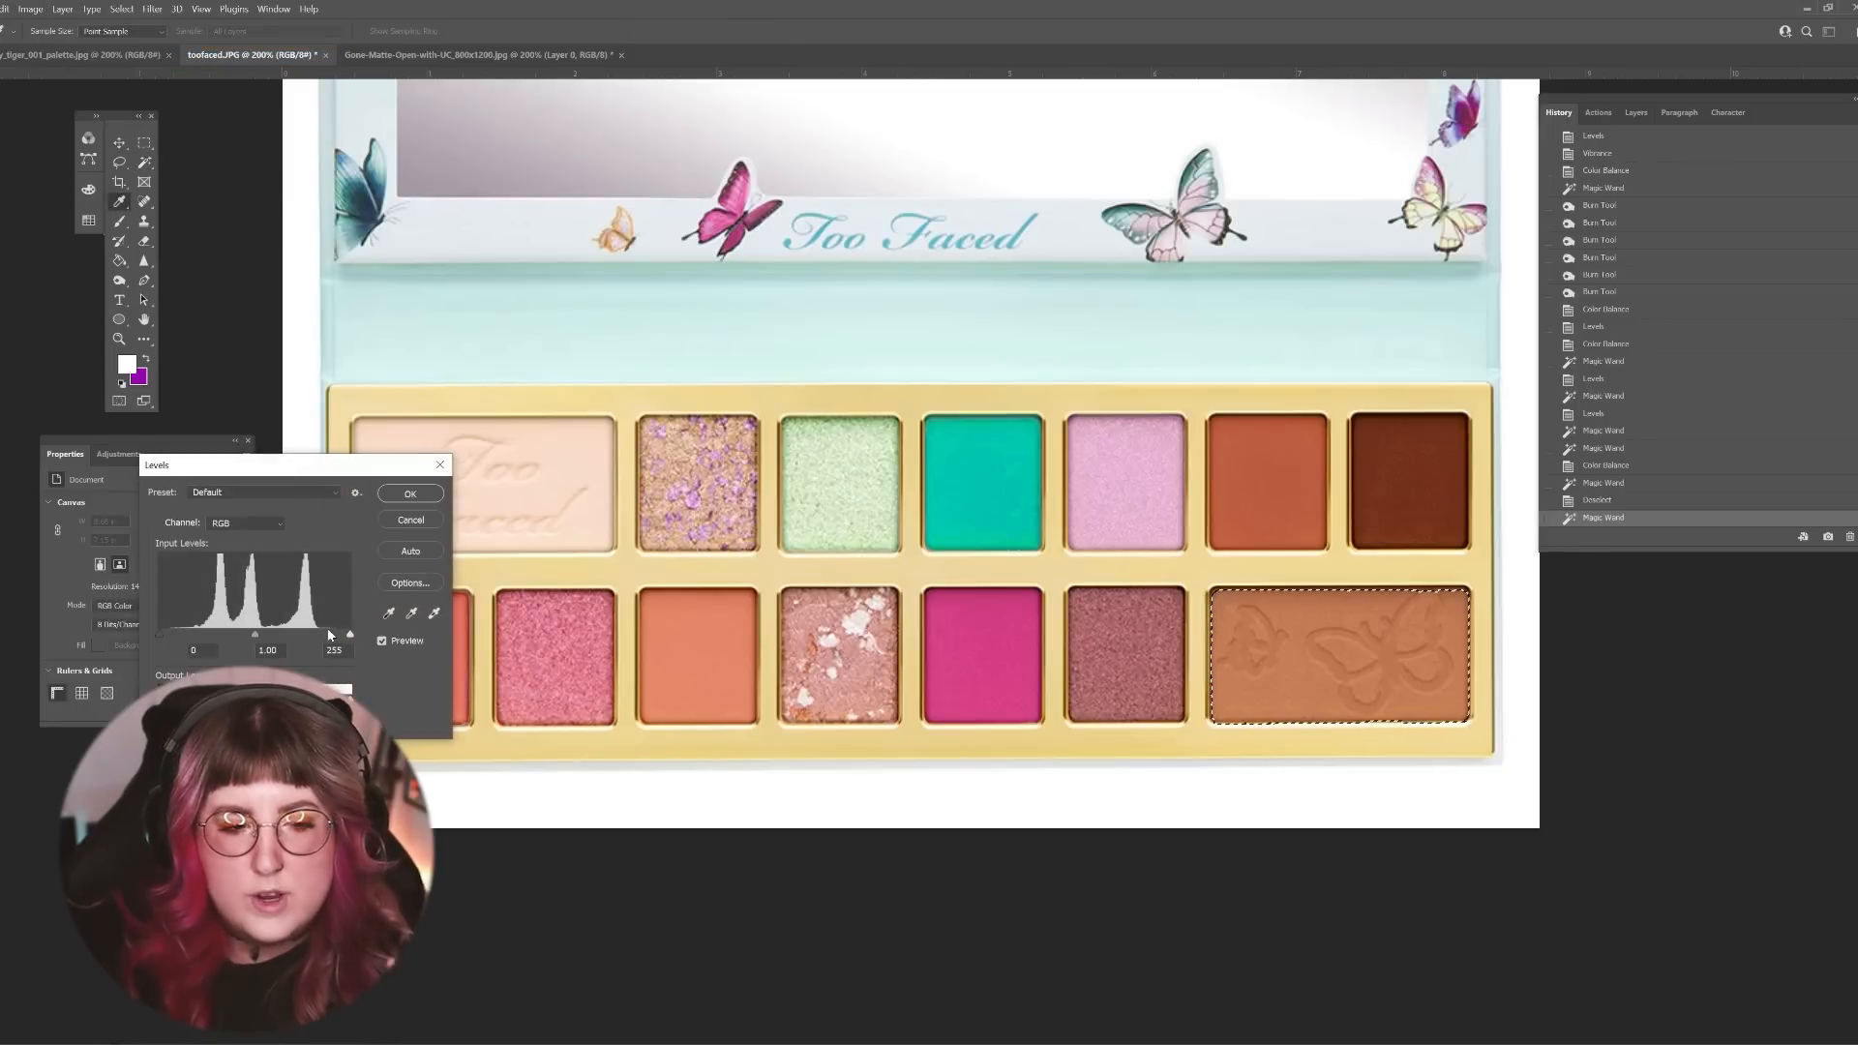
pyautogui.moveTo(161, 635); pyautogui.dragTo(192, 637)
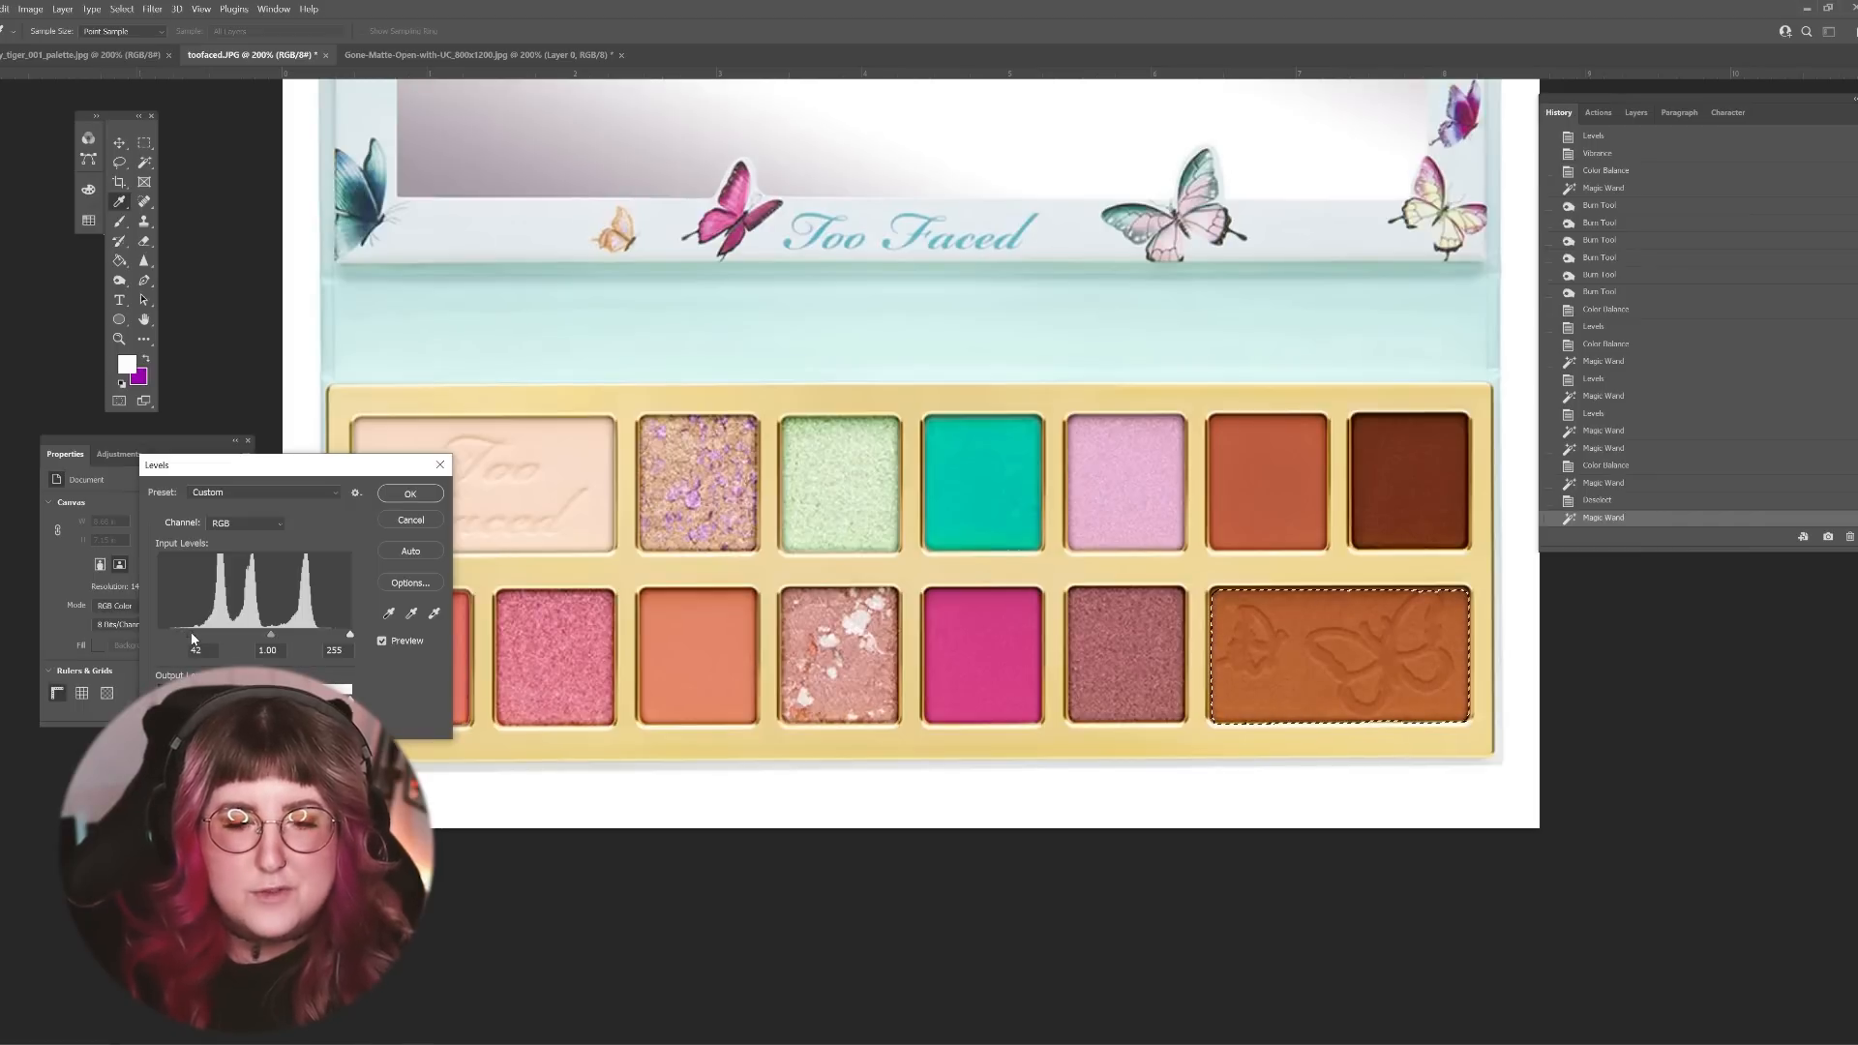
pyautogui.click(410, 493)
# Step: Shift the butterfly-embossed shade's Color Balance midtones to -30 toward cyan and -11 toward yellow
pyautogui.click(30, 9)
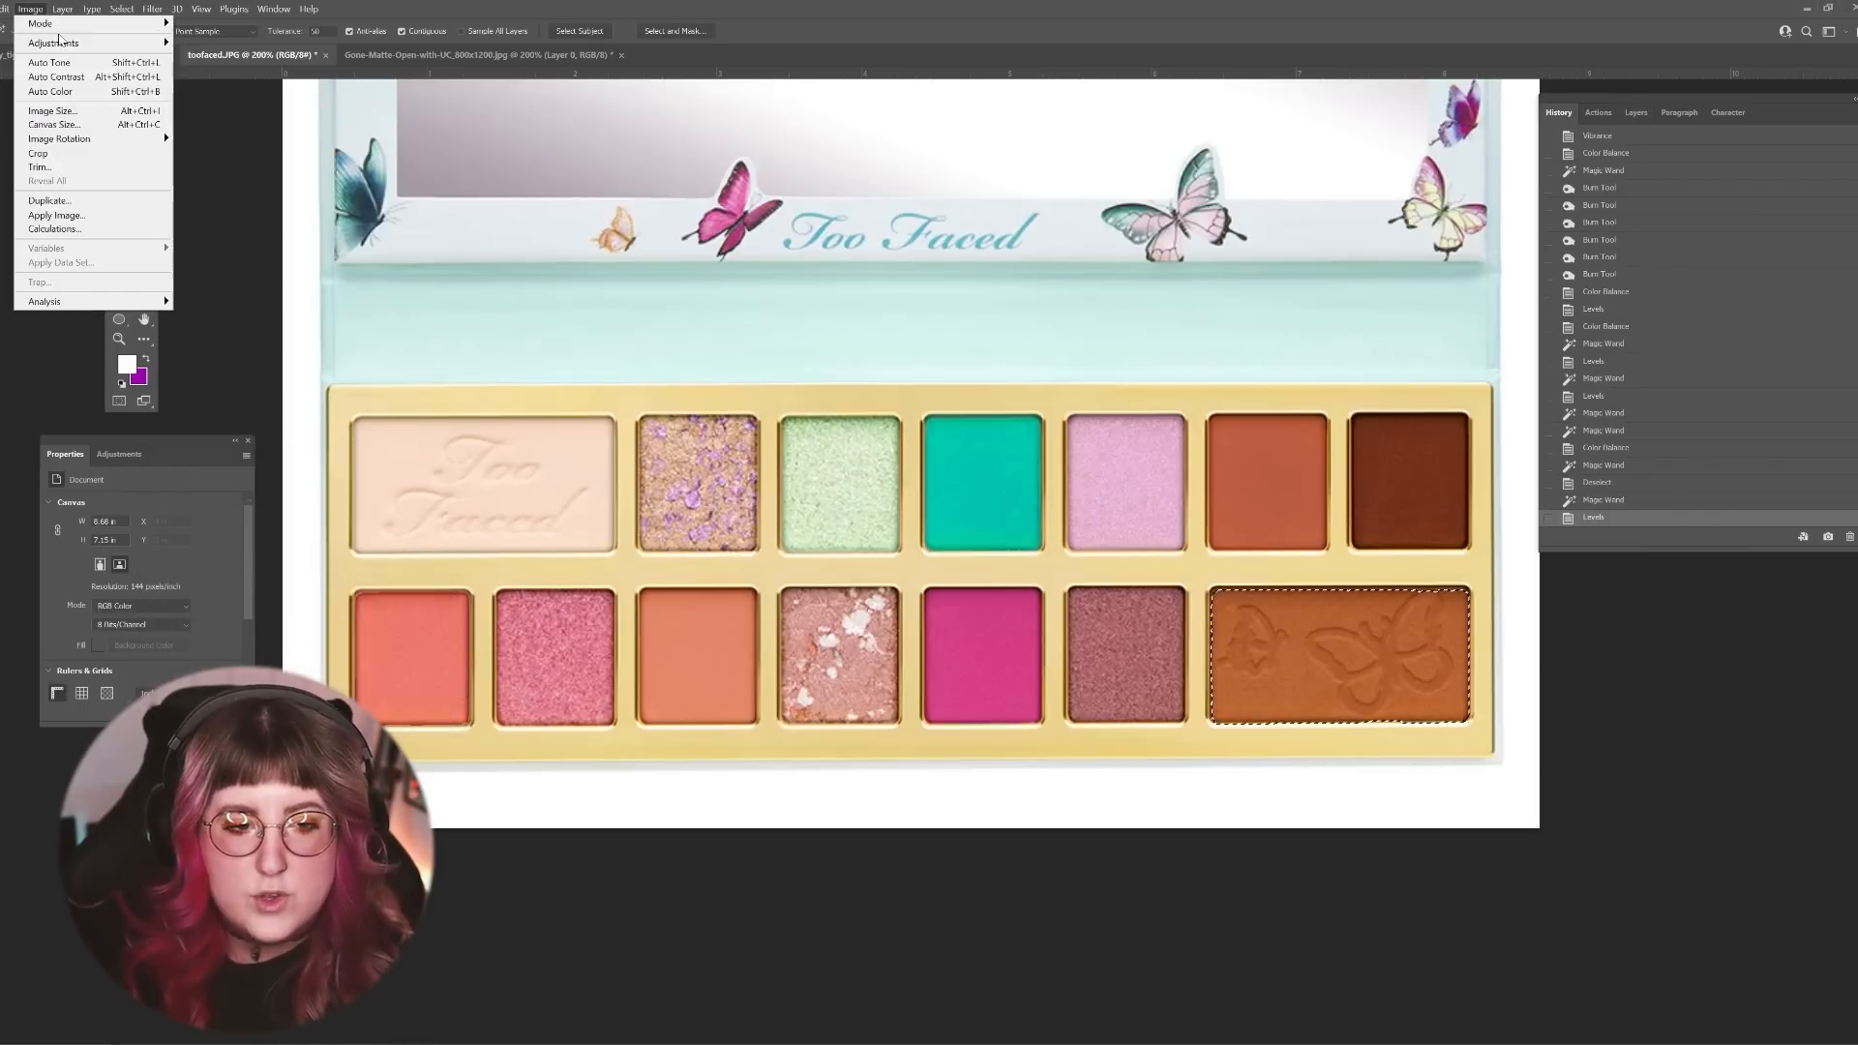
pyautogui.moveTo(59, 41)
pyautogui.click(222, 135)
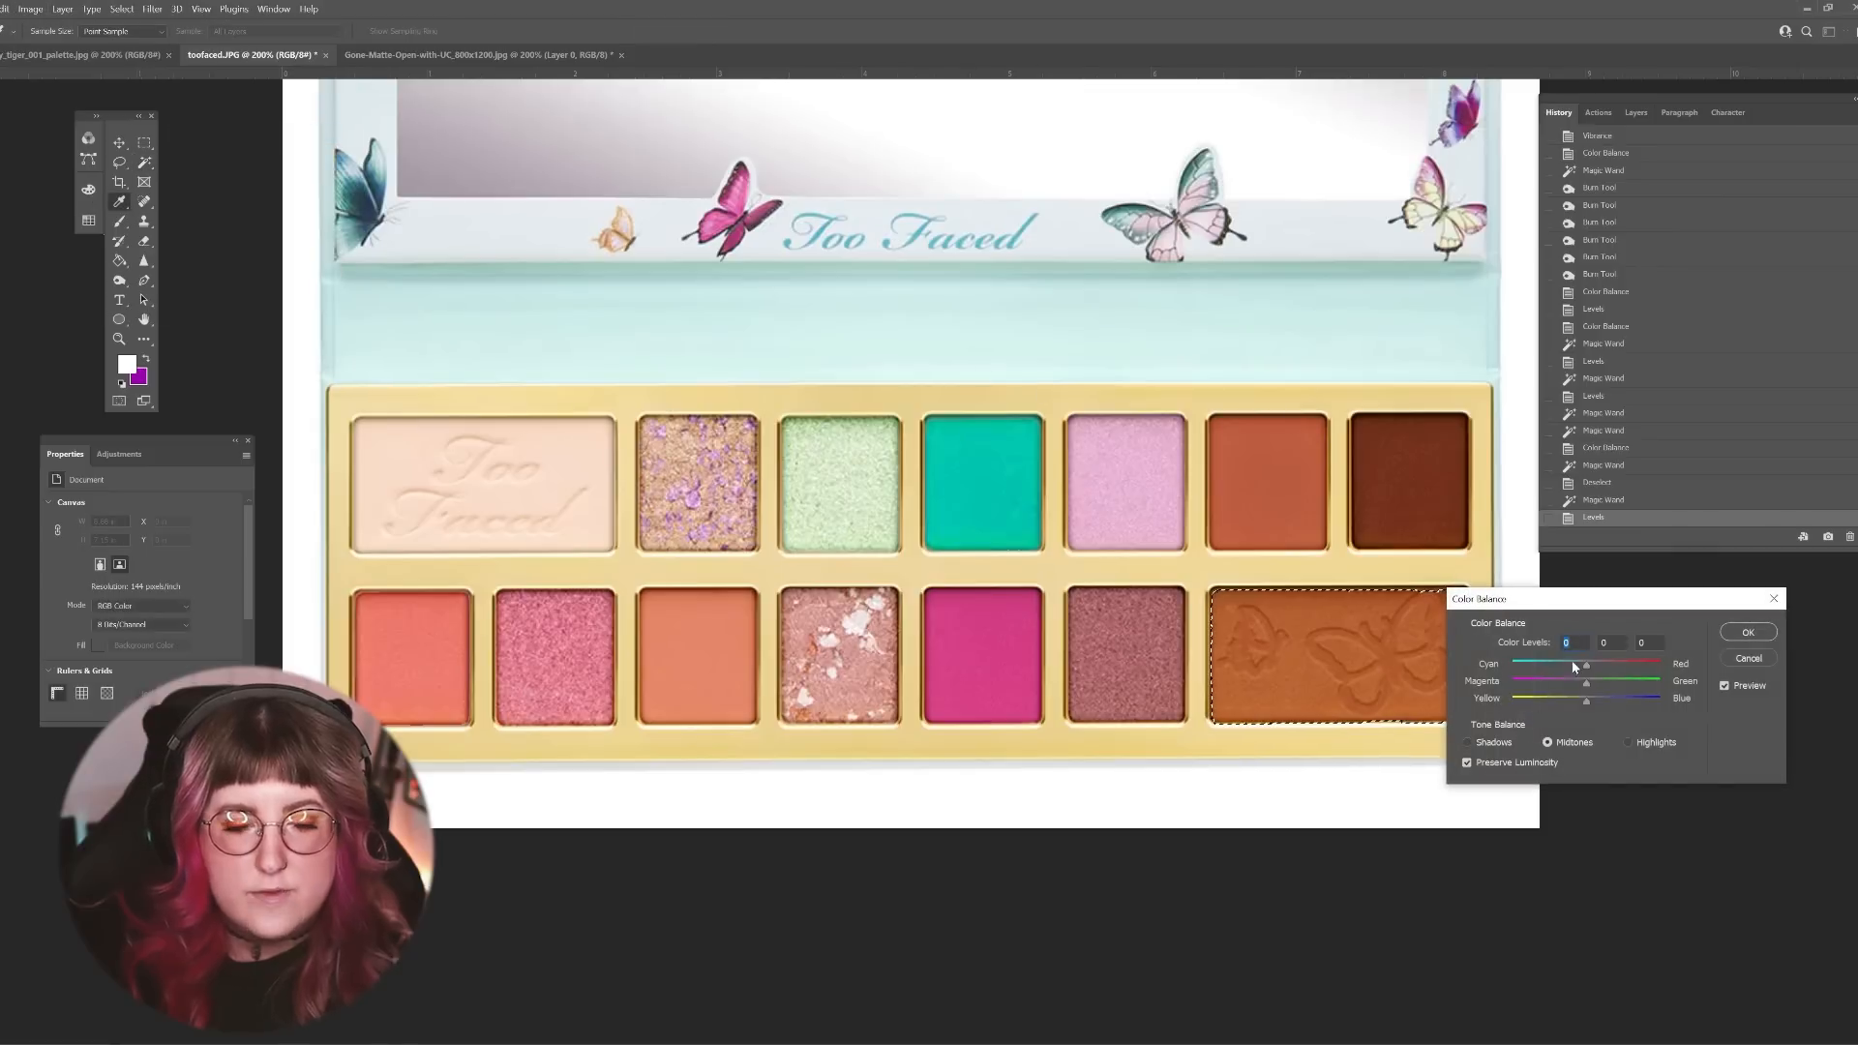
pyautogui.moveTo(1572, 666); pyautogui.dragTo(1564, 665)
pyautogui.click(1588, 684)
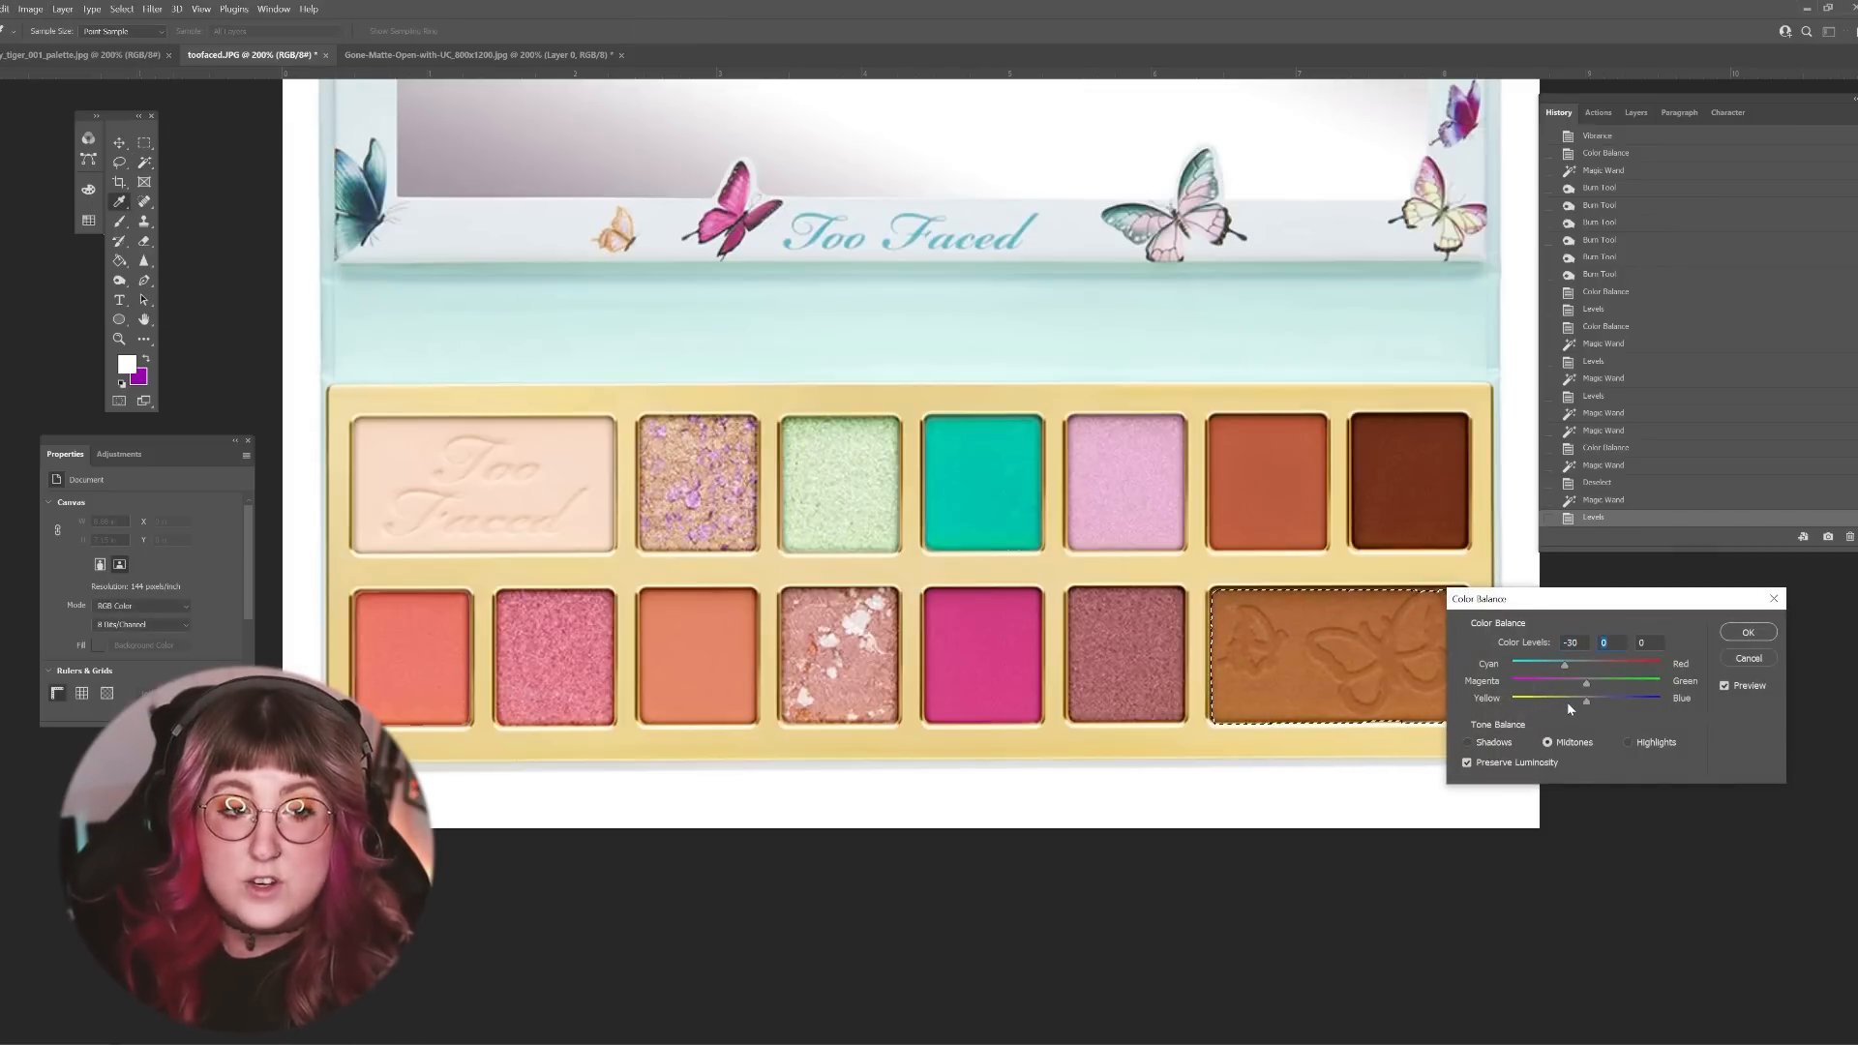
pyautogui.moveTo(1586, 701); pyautogui.dragTo(1578, 700)
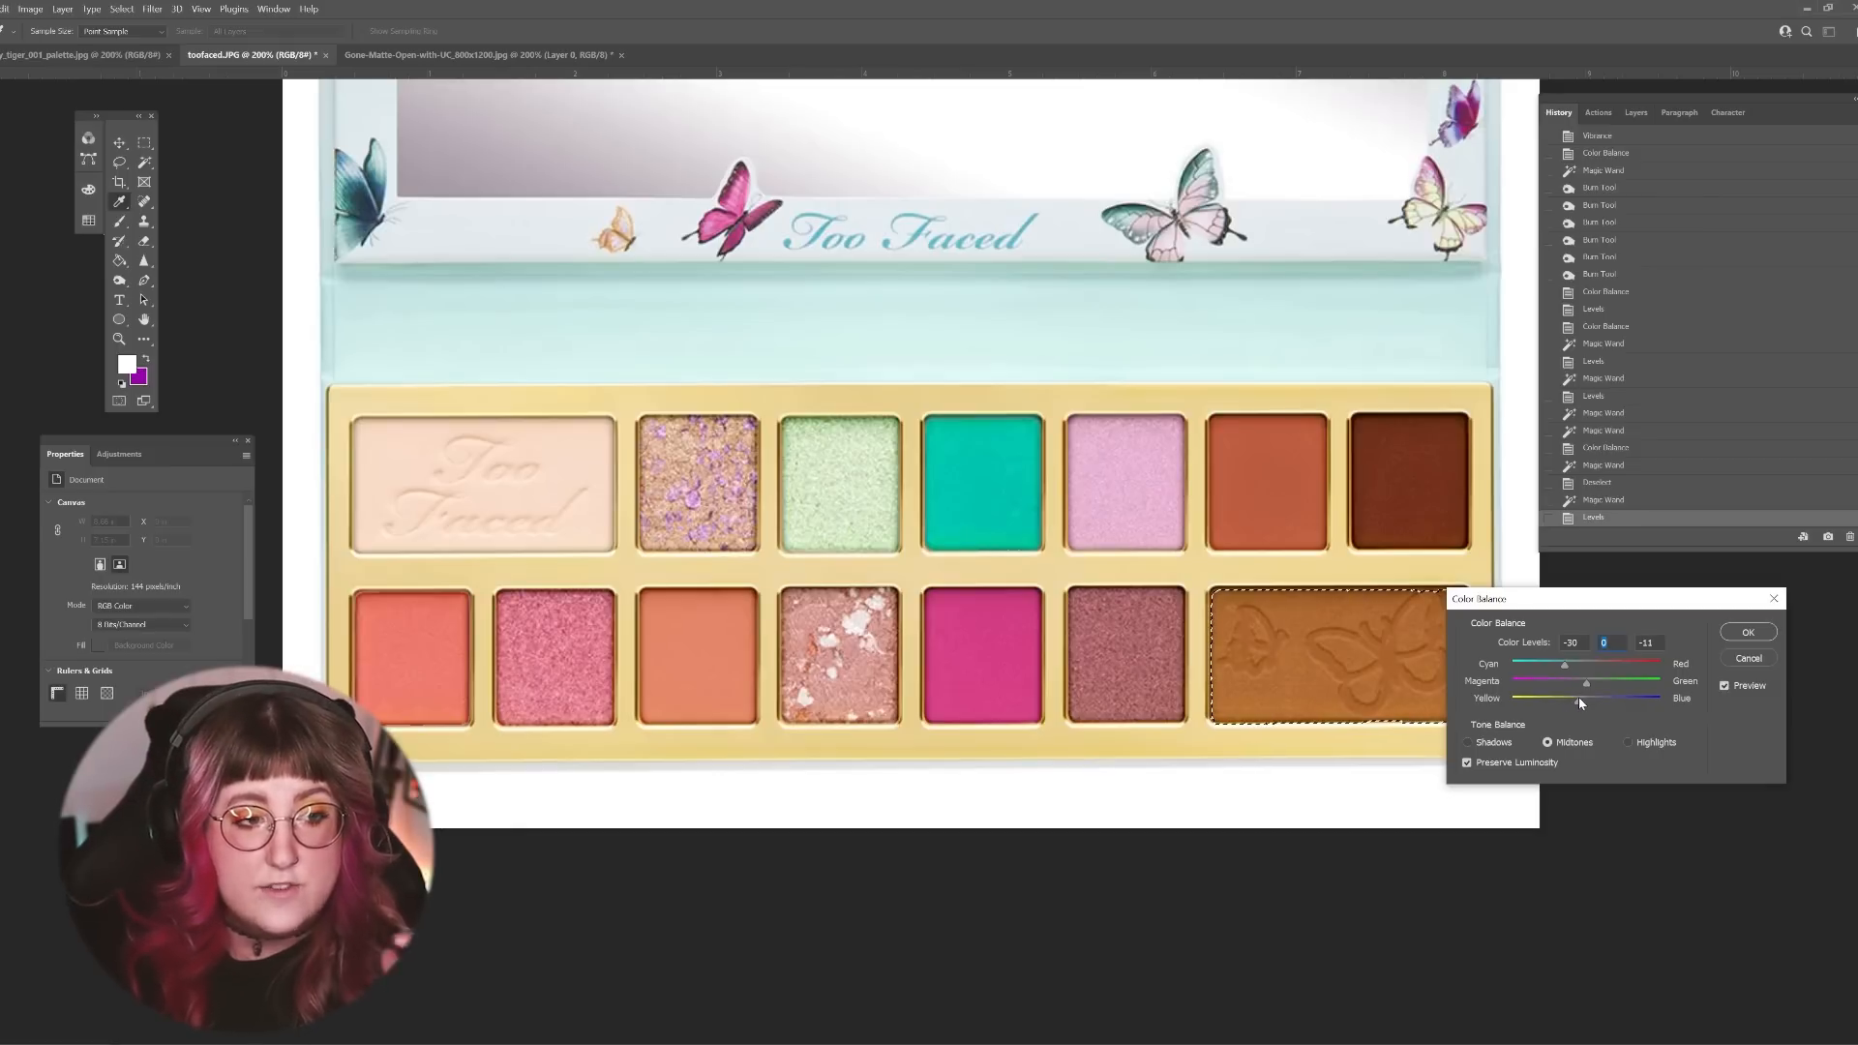
pyautogui.click(1747, 632)
# Step: Select the large cream shade embossed with Too Faced and turn it aqua using Hue/Saturation with a hue of +157
pyautogui.click(535, 450)
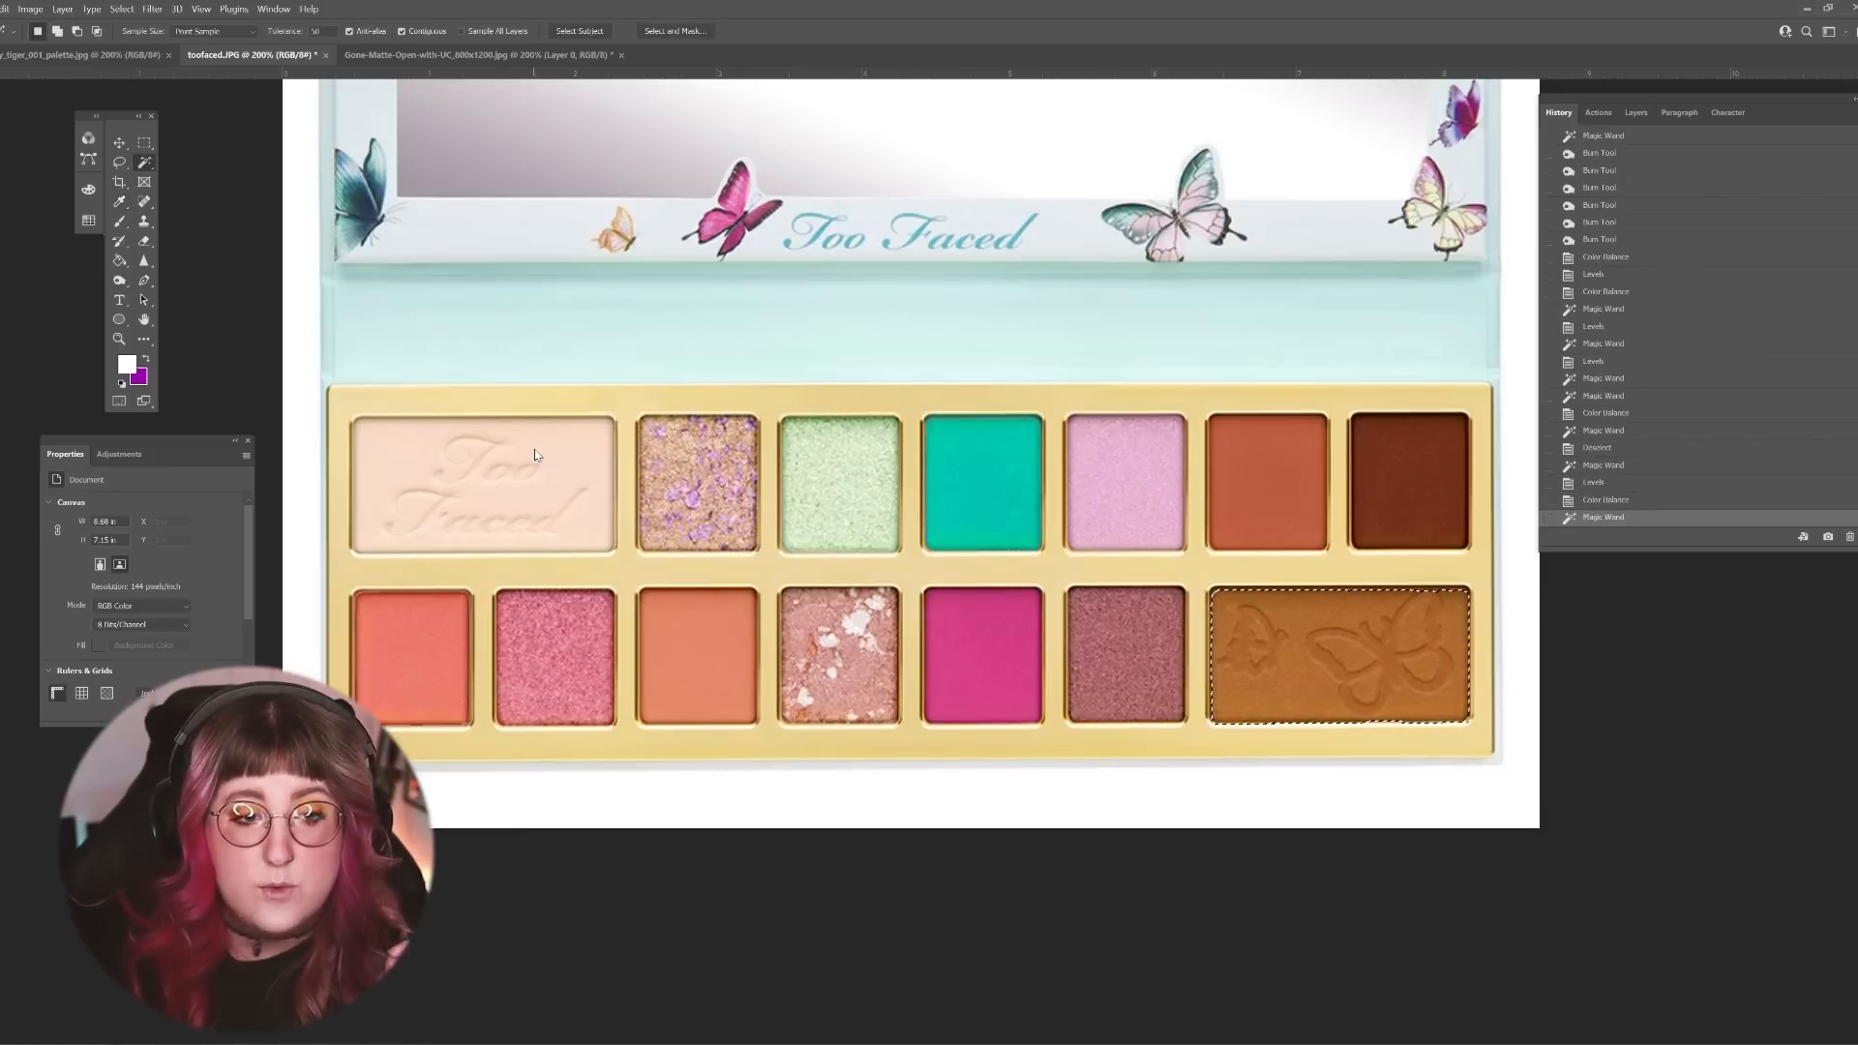
pyautogui.click(30, 9)
pyautogui.moveTo(58, 43)
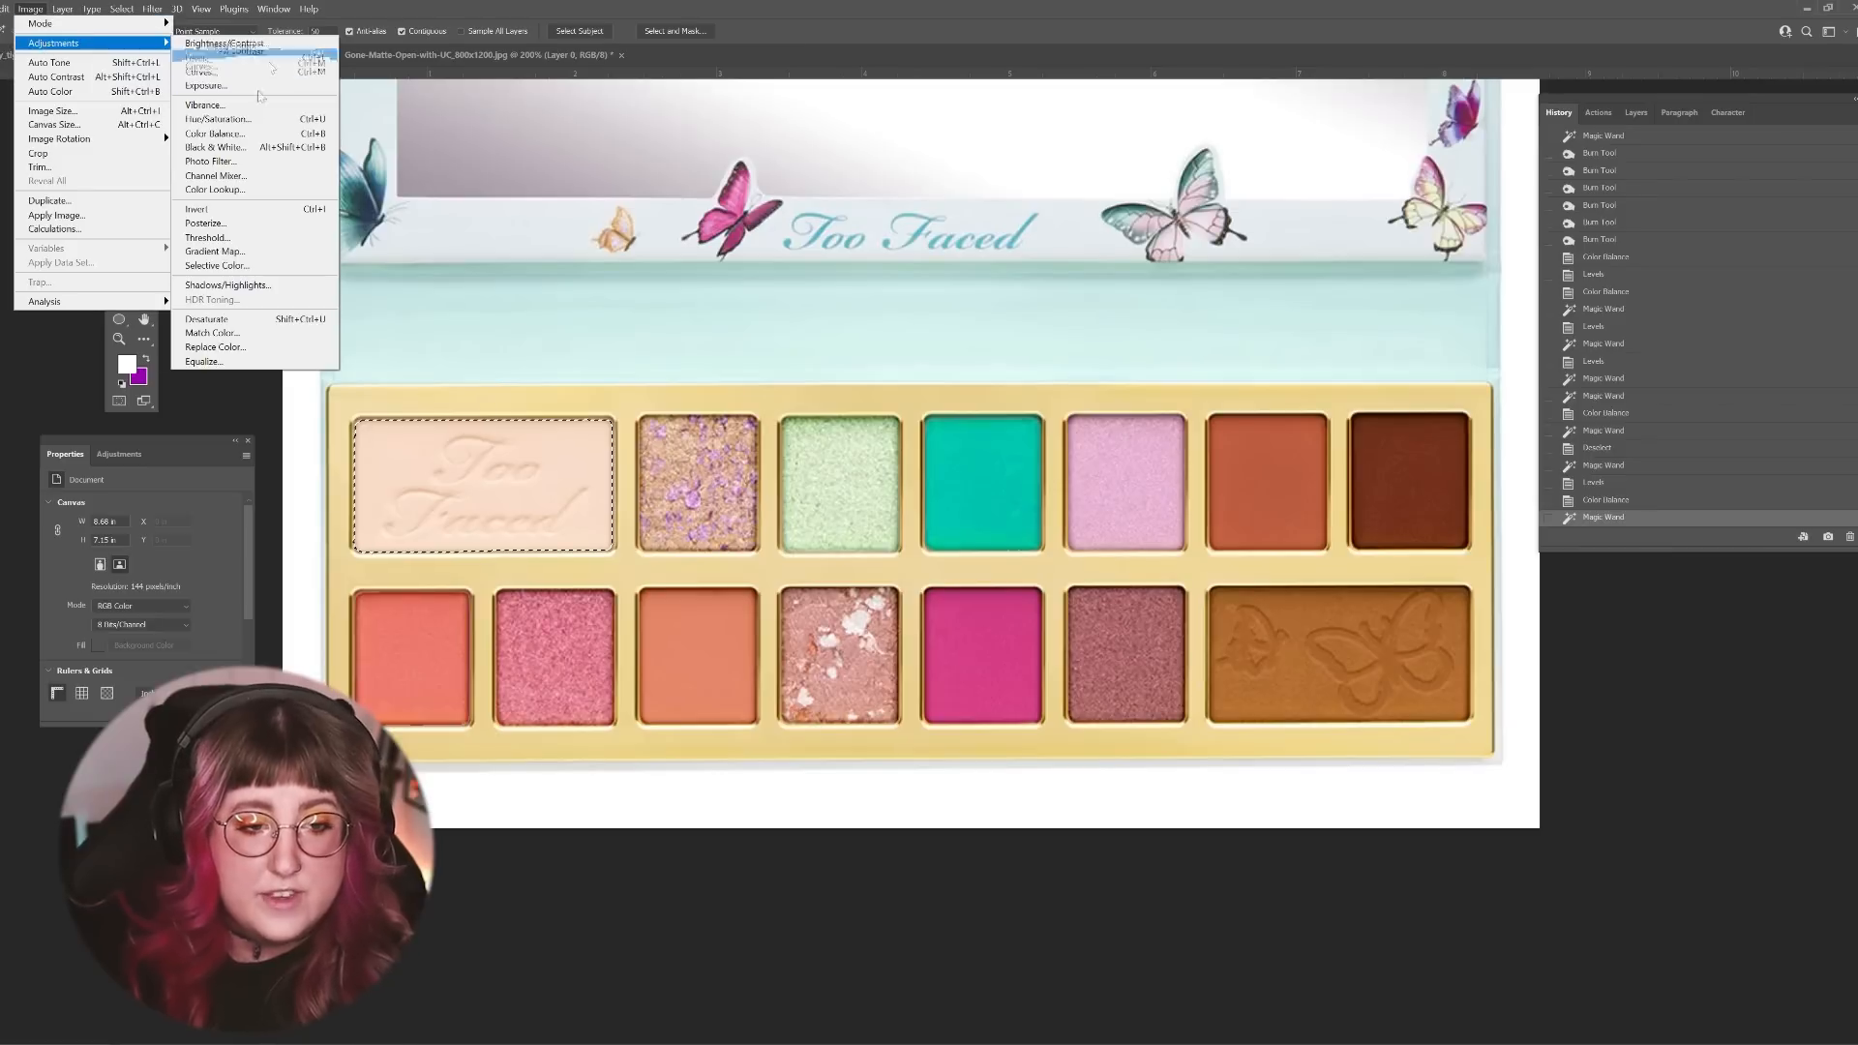
pyautogui.click(218, 118)
pyautogui.moveTo(1445, 764); pyautogui.dragTo(1356, 751)
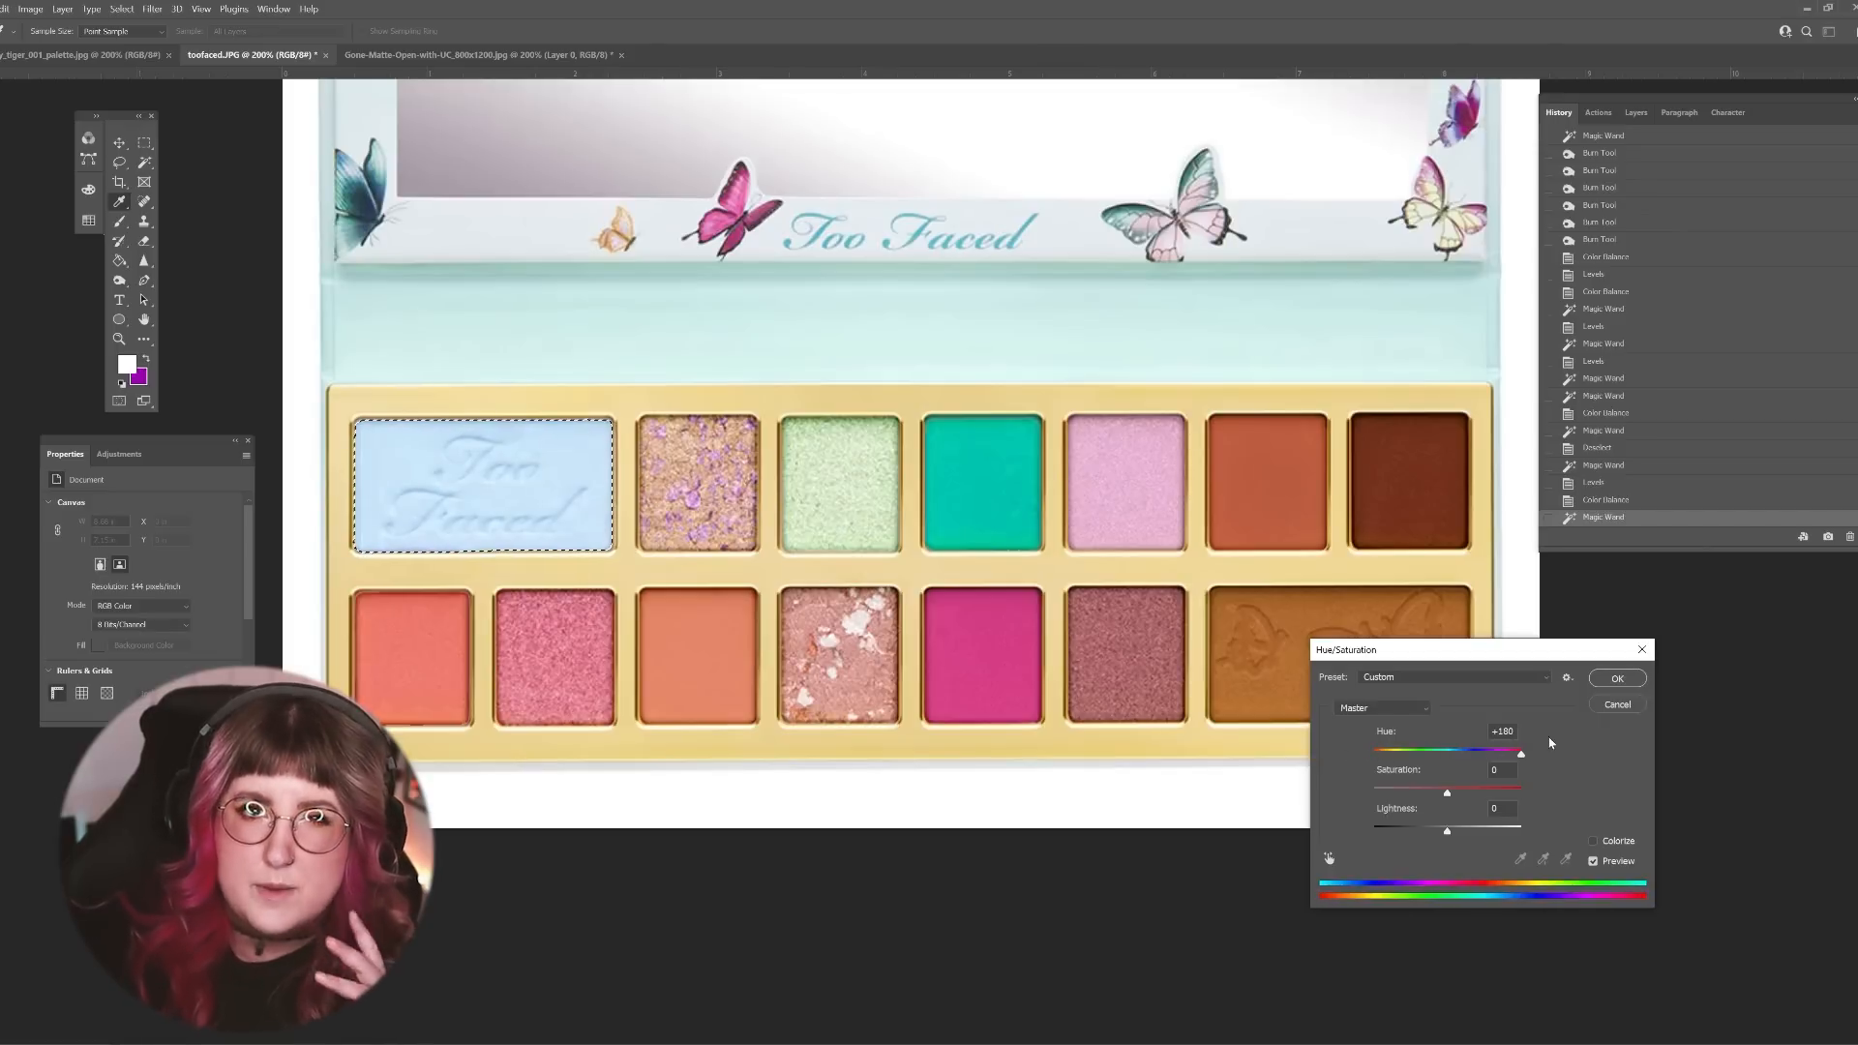
pyautogui.moveTo(1549, 742); pyautogui.dragTo(1513, 754)
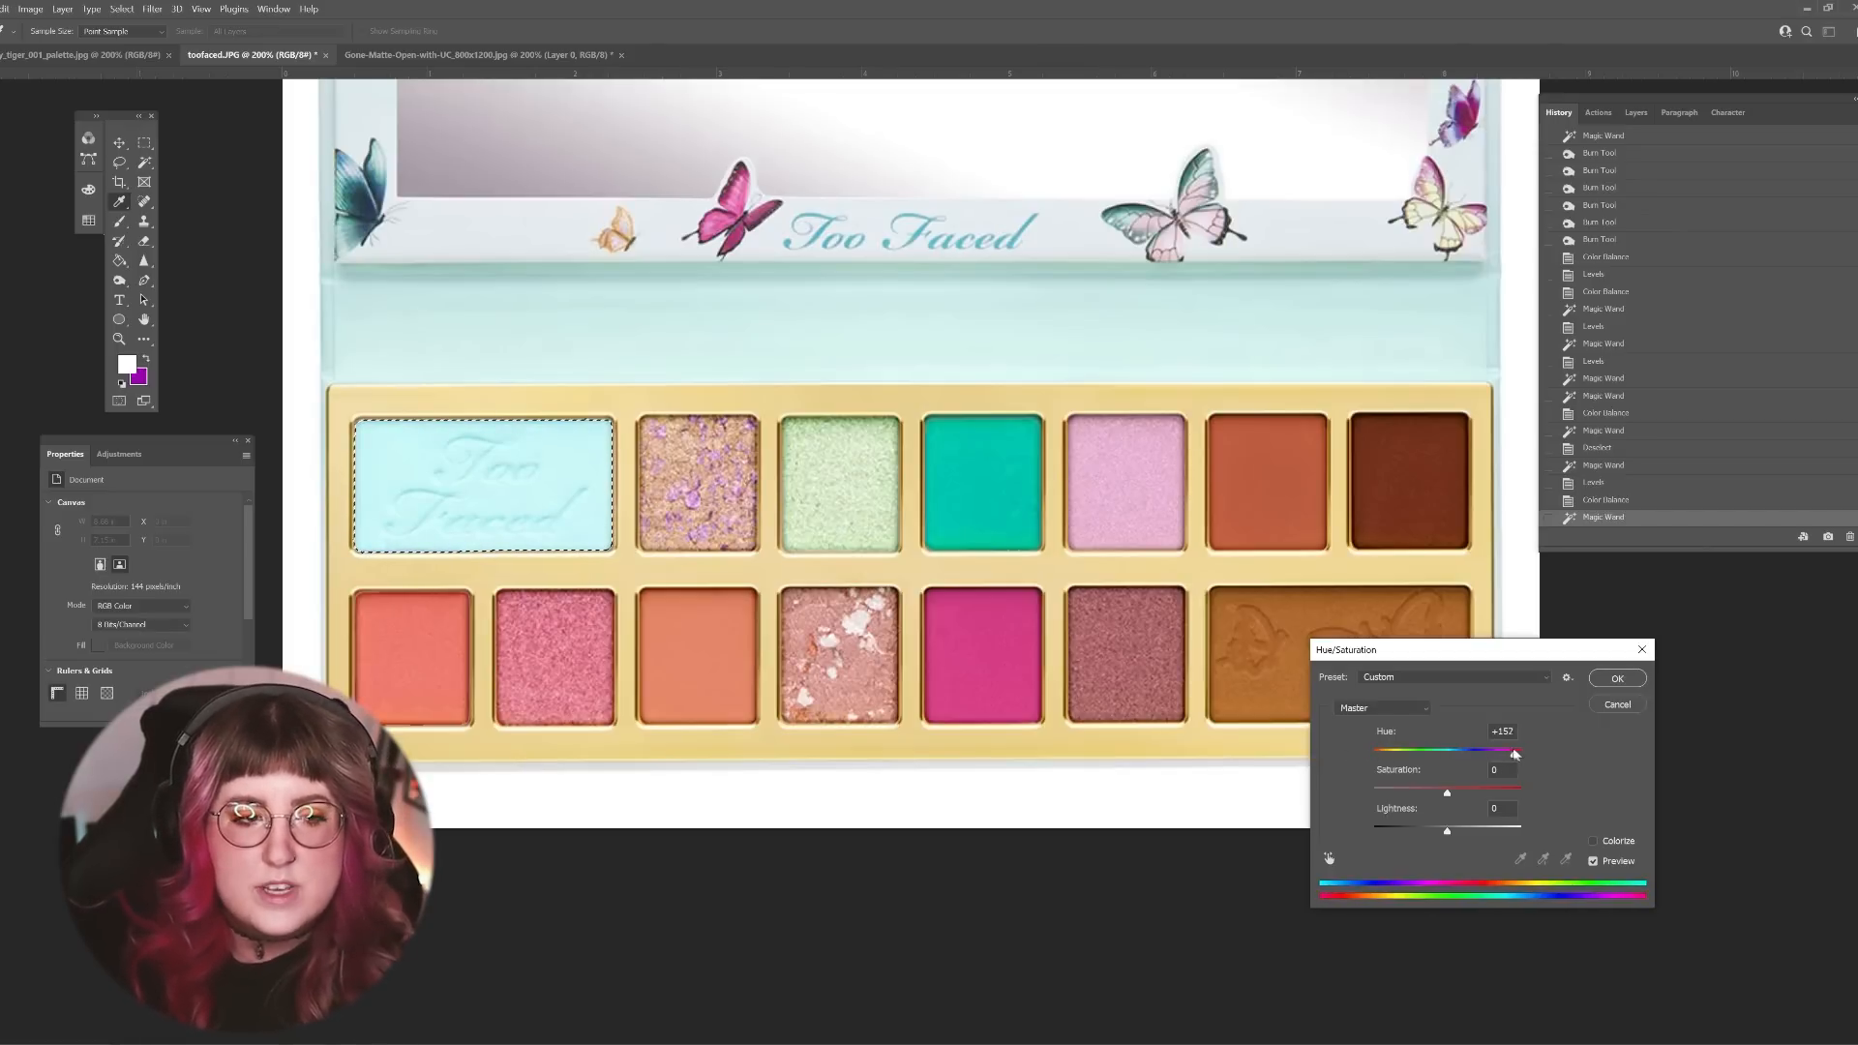
pyautogui.click(1615, 678)
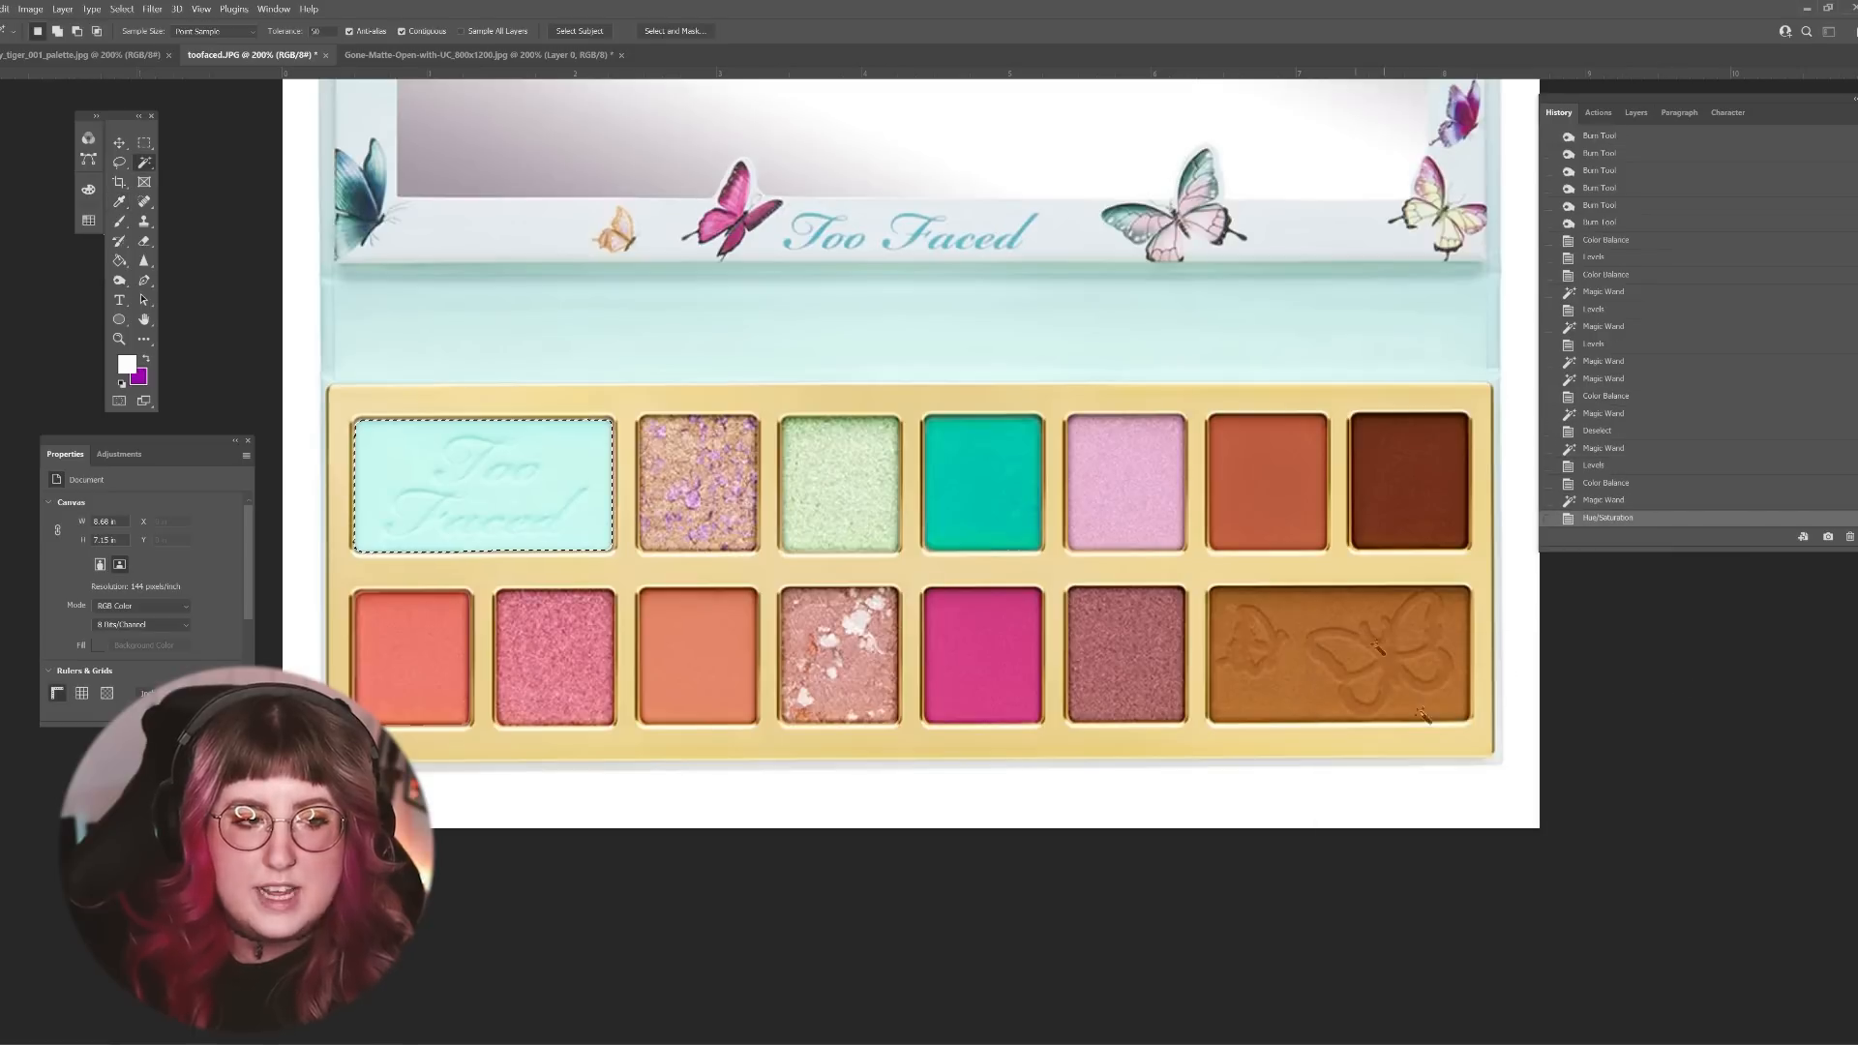
# Step: Select the shimmery mauve shade in the lower row and deepen it using Levels with input levels of 48 black and 233 white
pyautogui.click(713, 619)
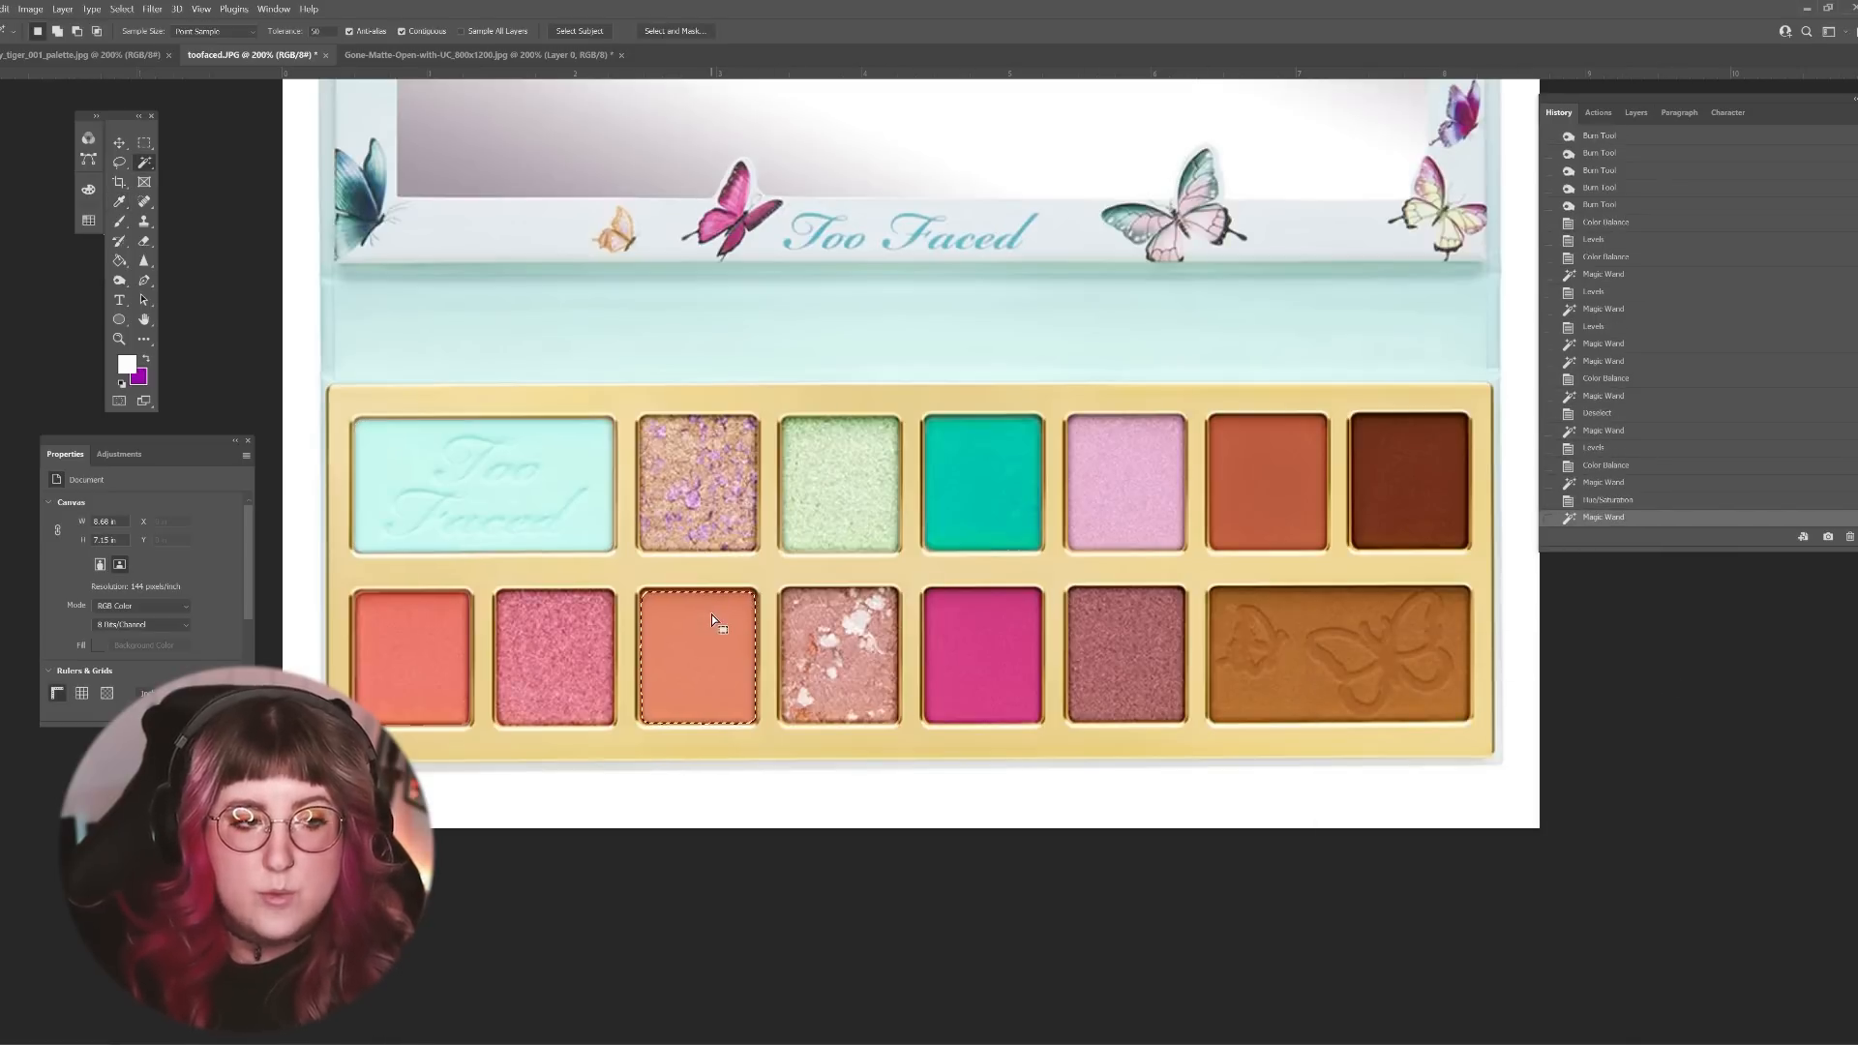
pyautogui.click(1131, 647)
pyautogui.click(30, 8)
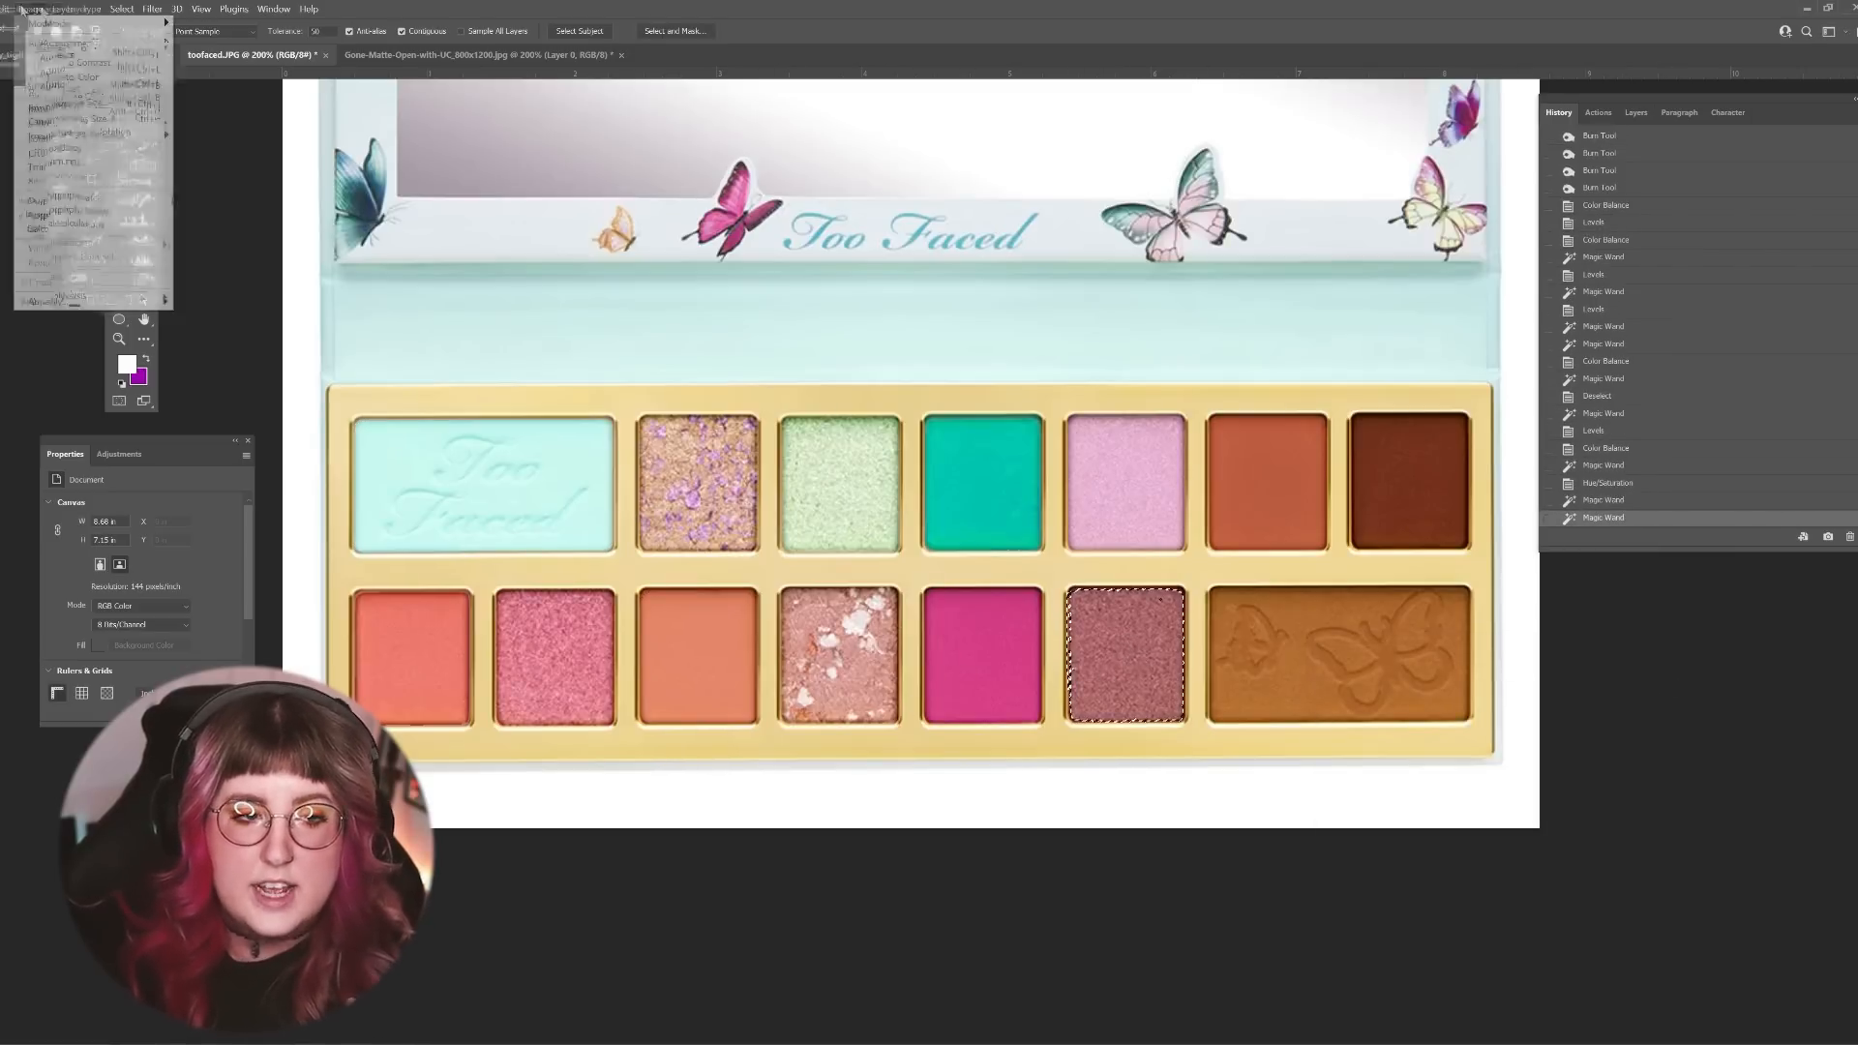
pyautogui.moveTo(78, 44)
pyautogui.click(208, 60)
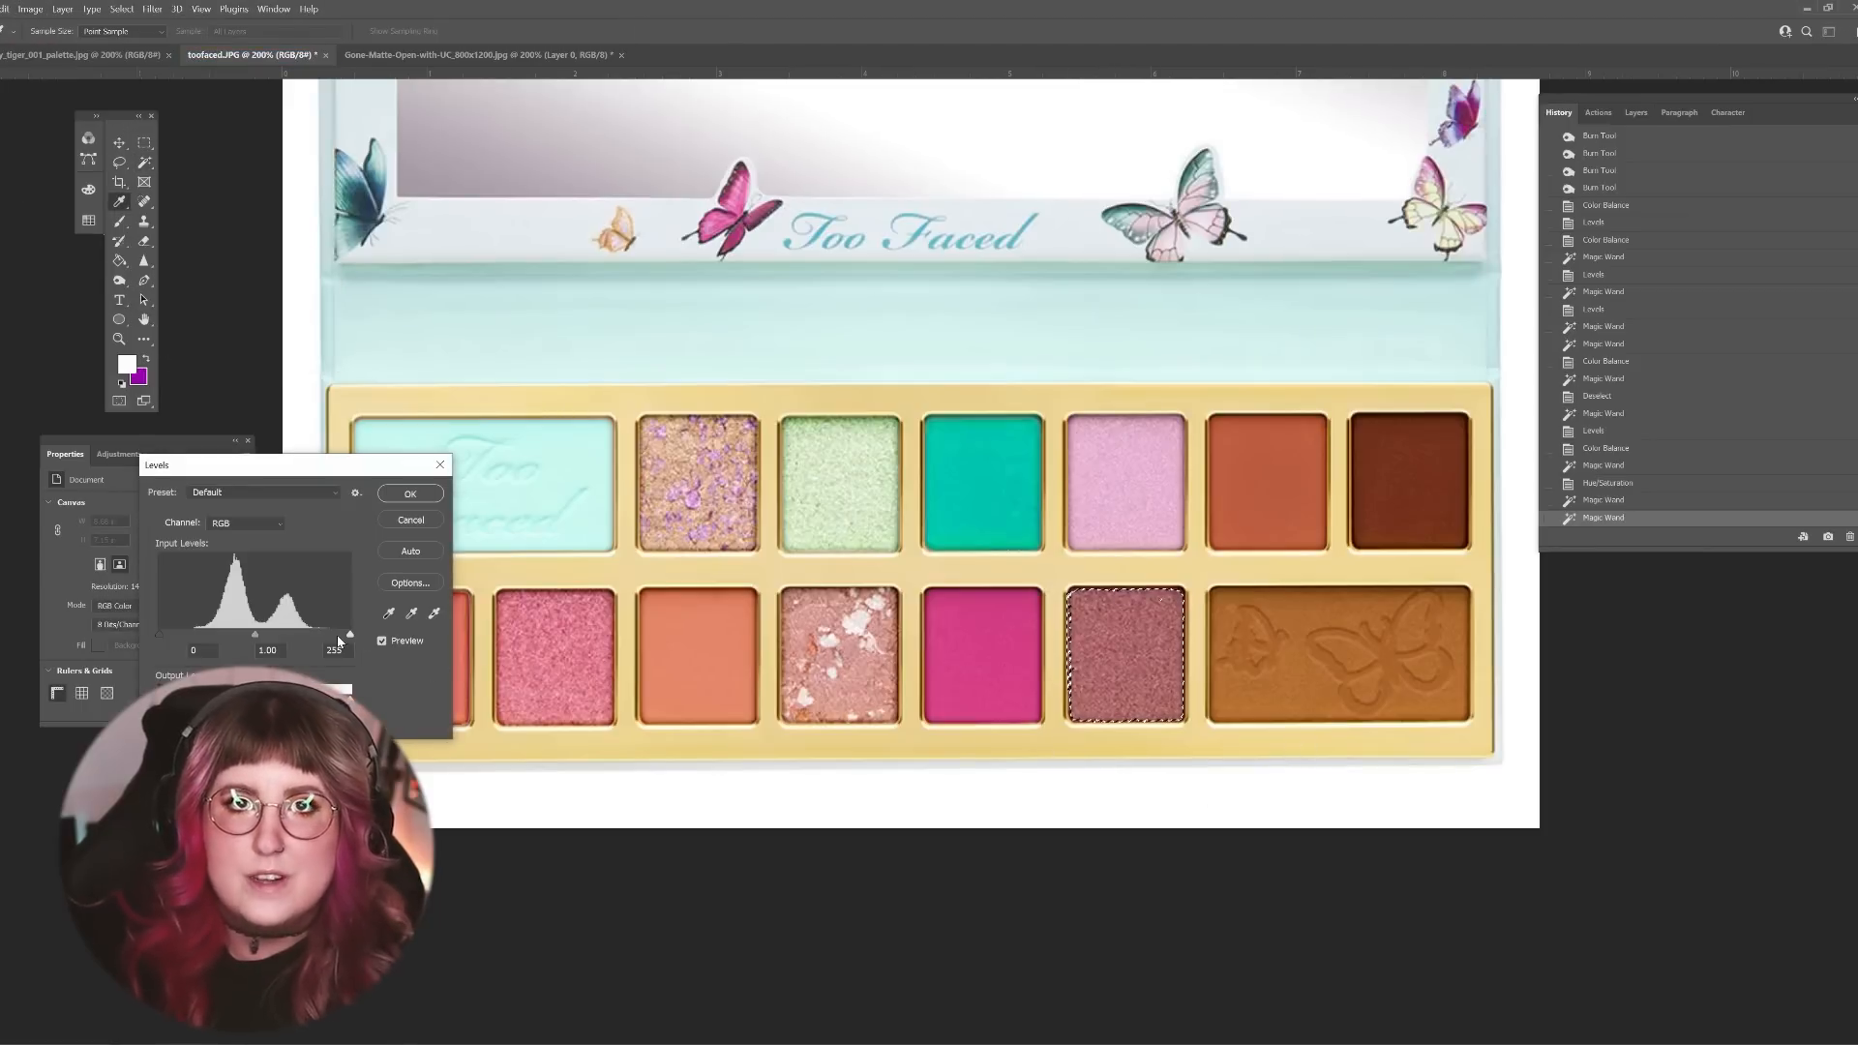
pyautogui.moveTo(351, 635); pyautogui.dragTo(335, 636)
pyautogui.moveTo(159, 635); pyautogui.dragTo(265, 634)
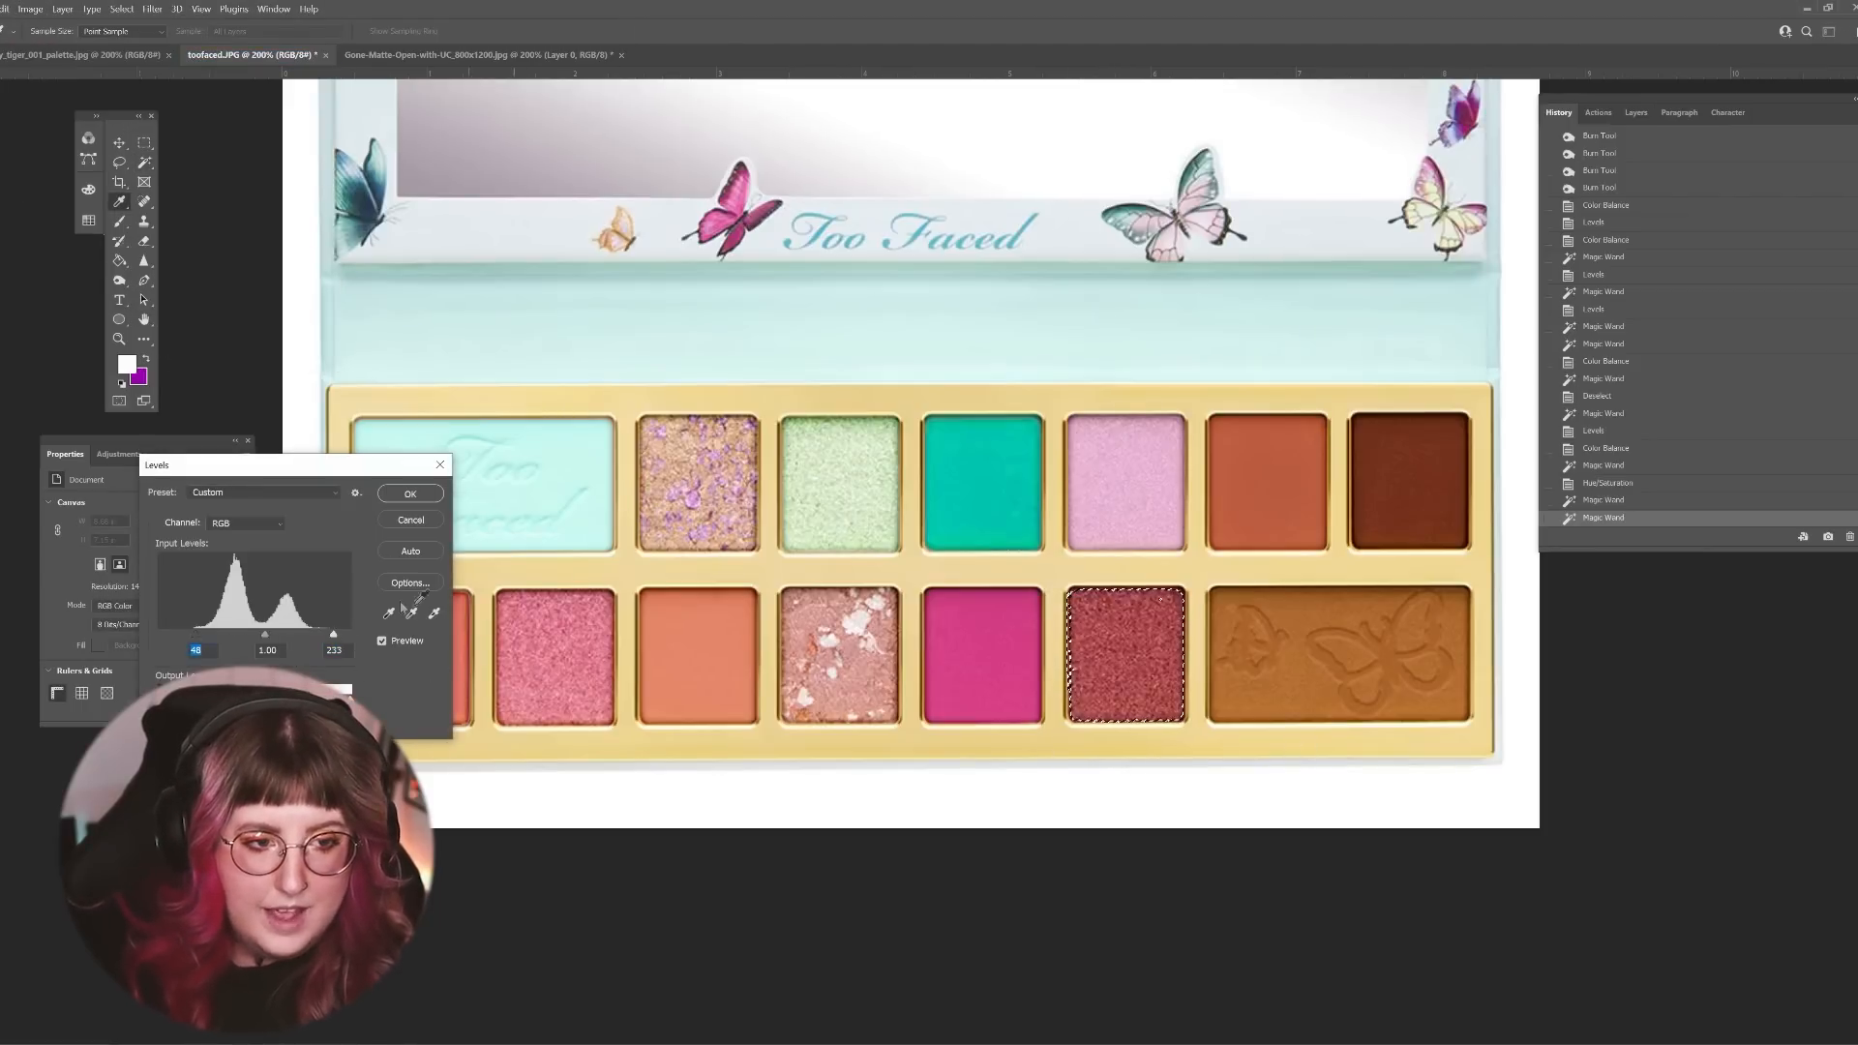
pyautogui.click(410, 494)
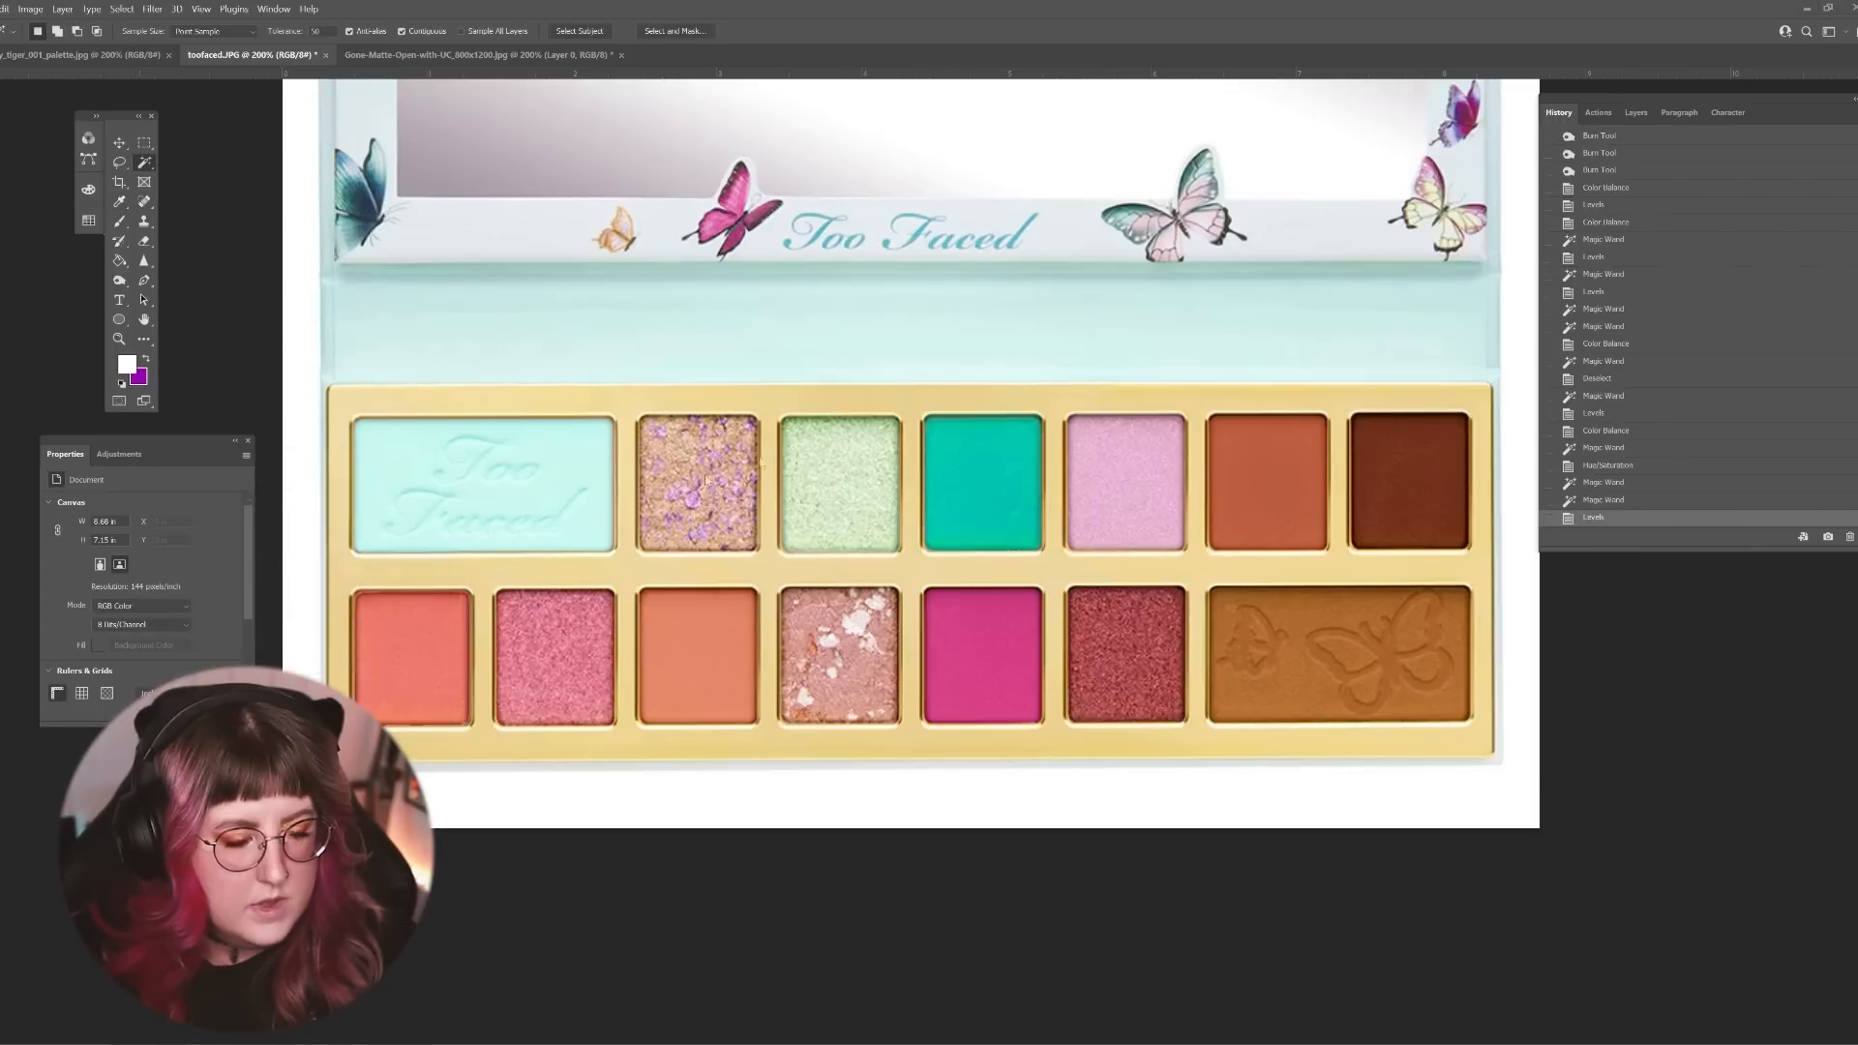
pyautogui.click(683, 619)
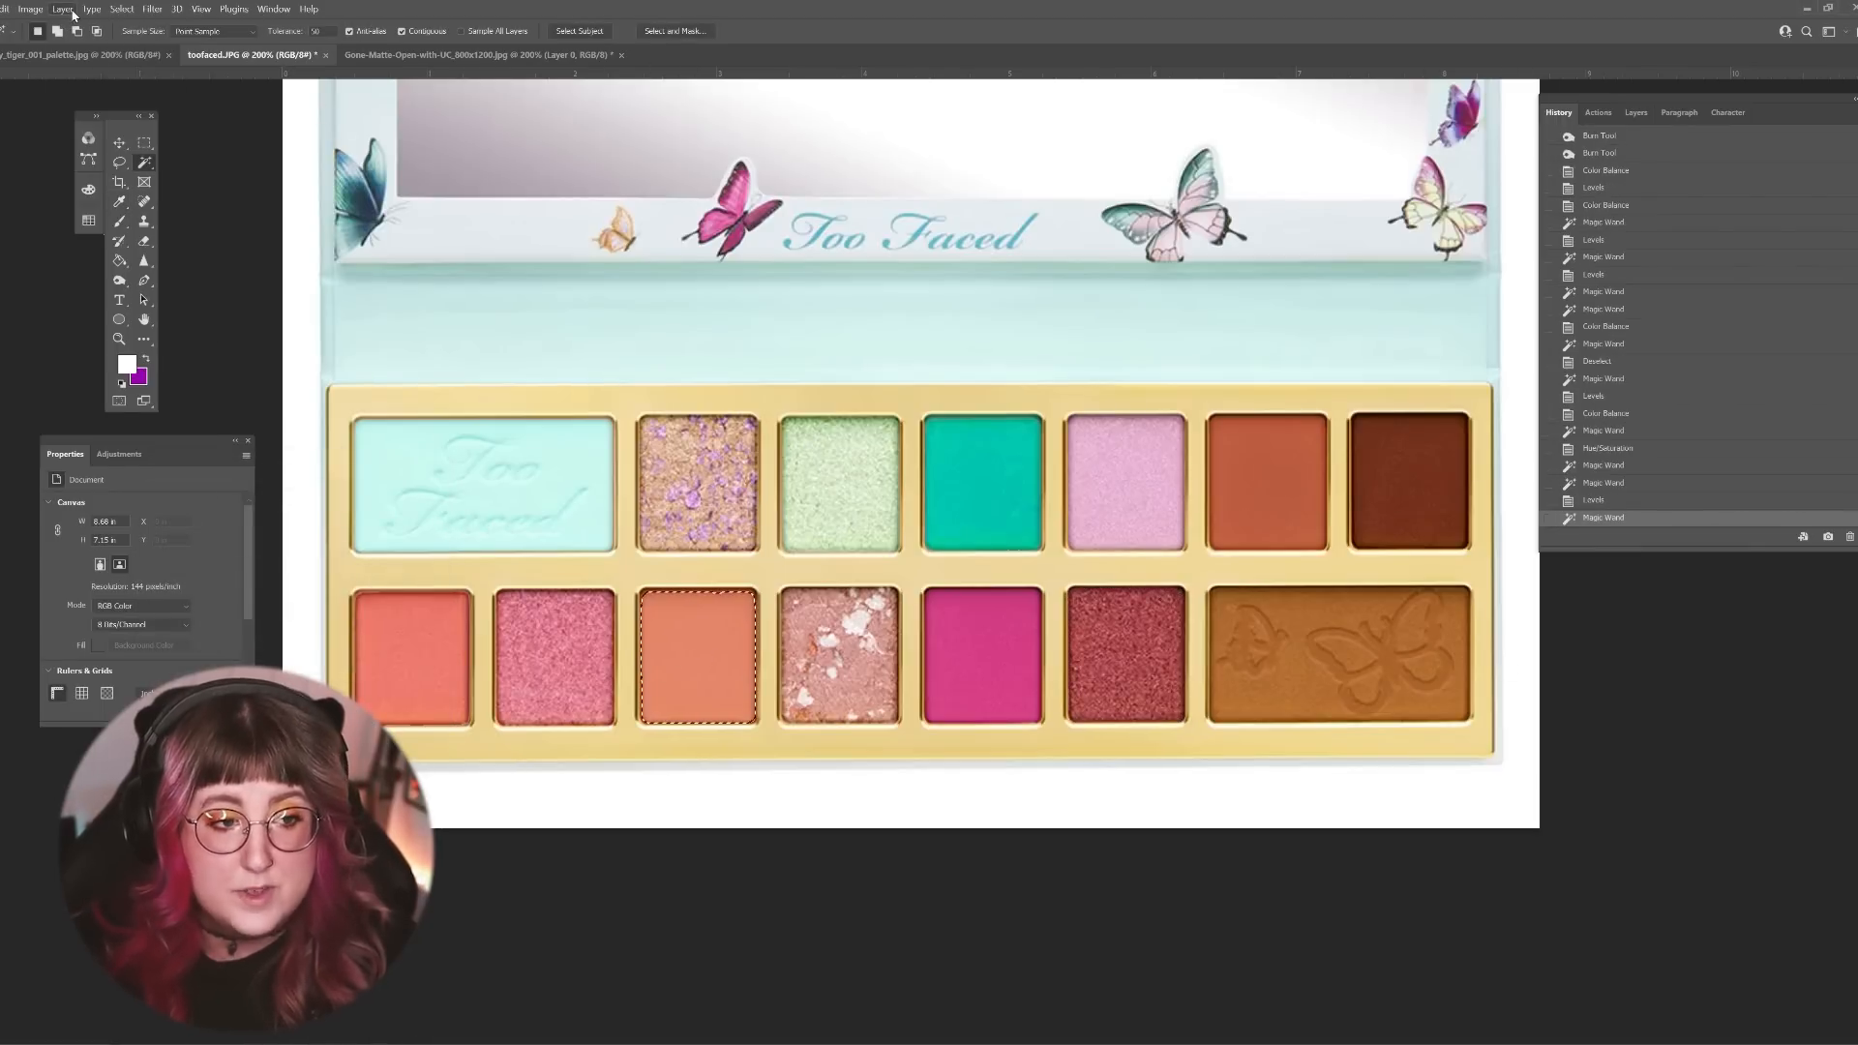
pyautogui.click(30, 9)
pyautogui.moveTo(53, 43)
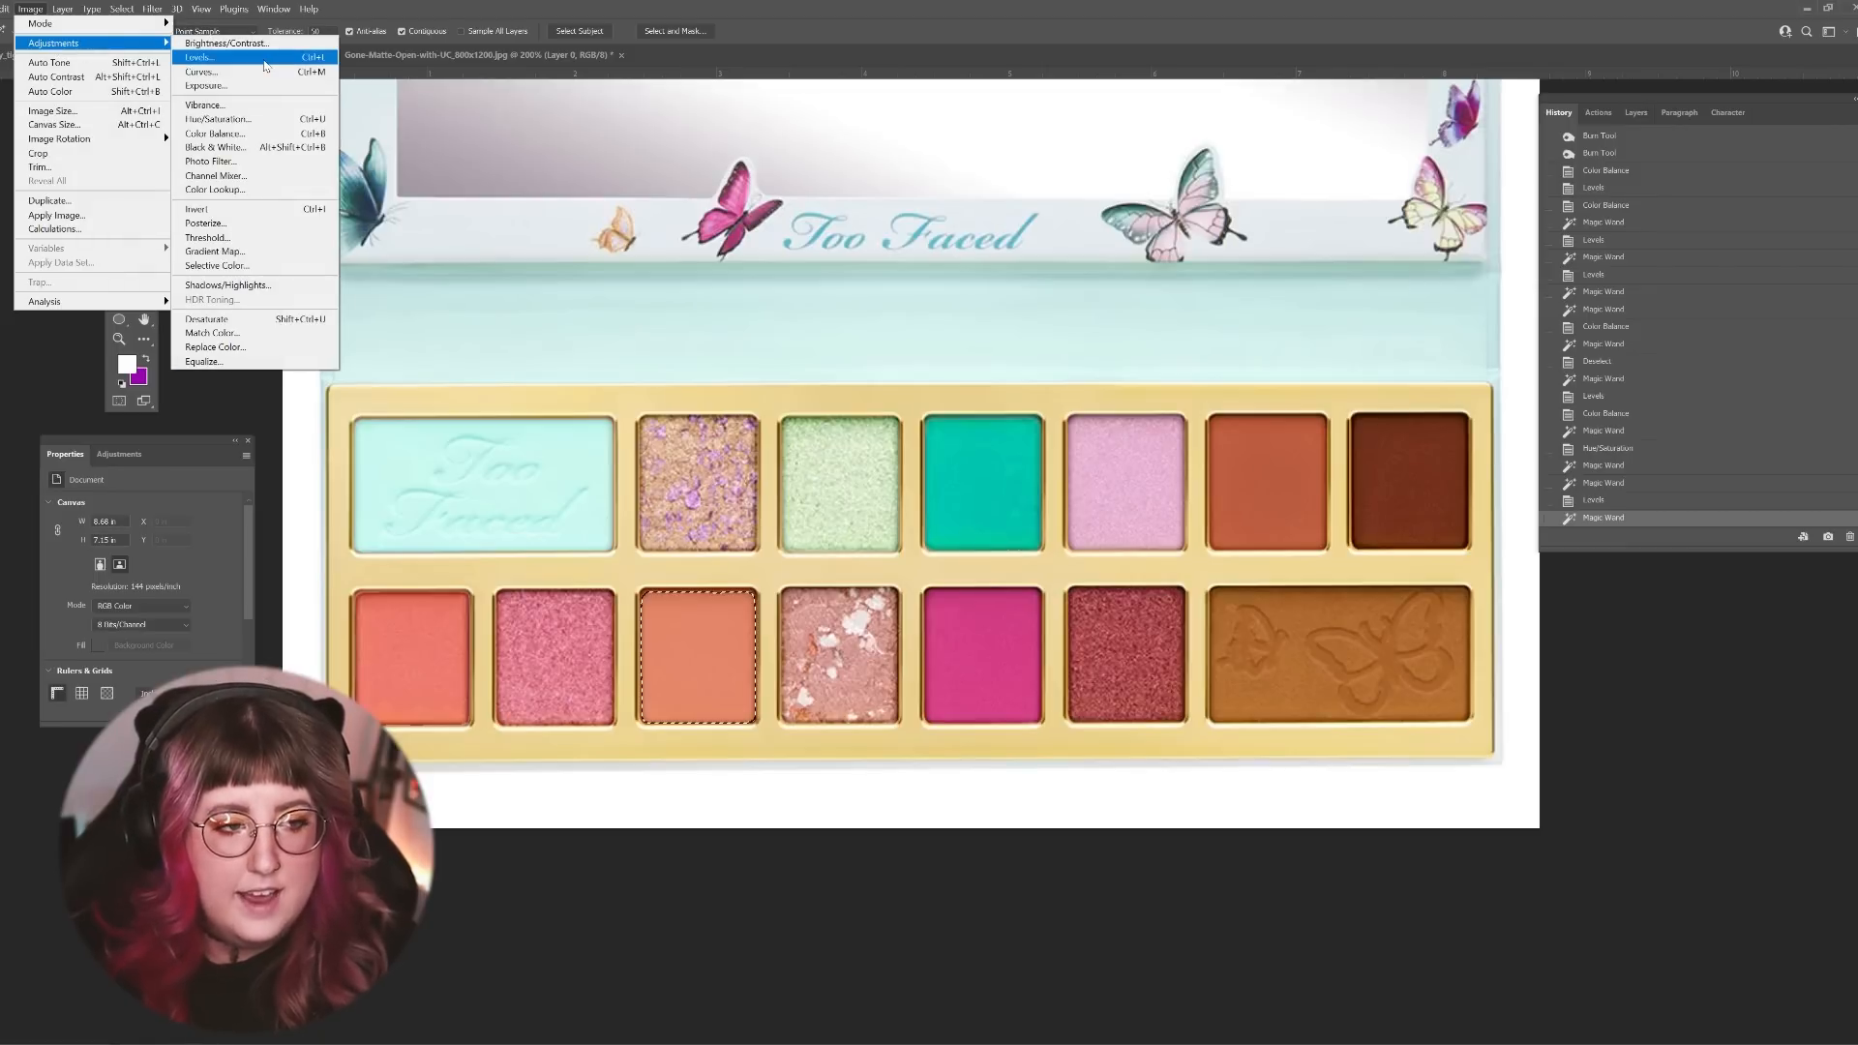
# Step: Select the first coral shade in the lower row and turn it pink using Hue/Saturation with hue -17, saturation +2 and lightness +2
pyautogui.keyDown('shift'); pyautogui.click(421, 651); pyautogui.keyUp('shift')
pyautogui.click(41, 8)
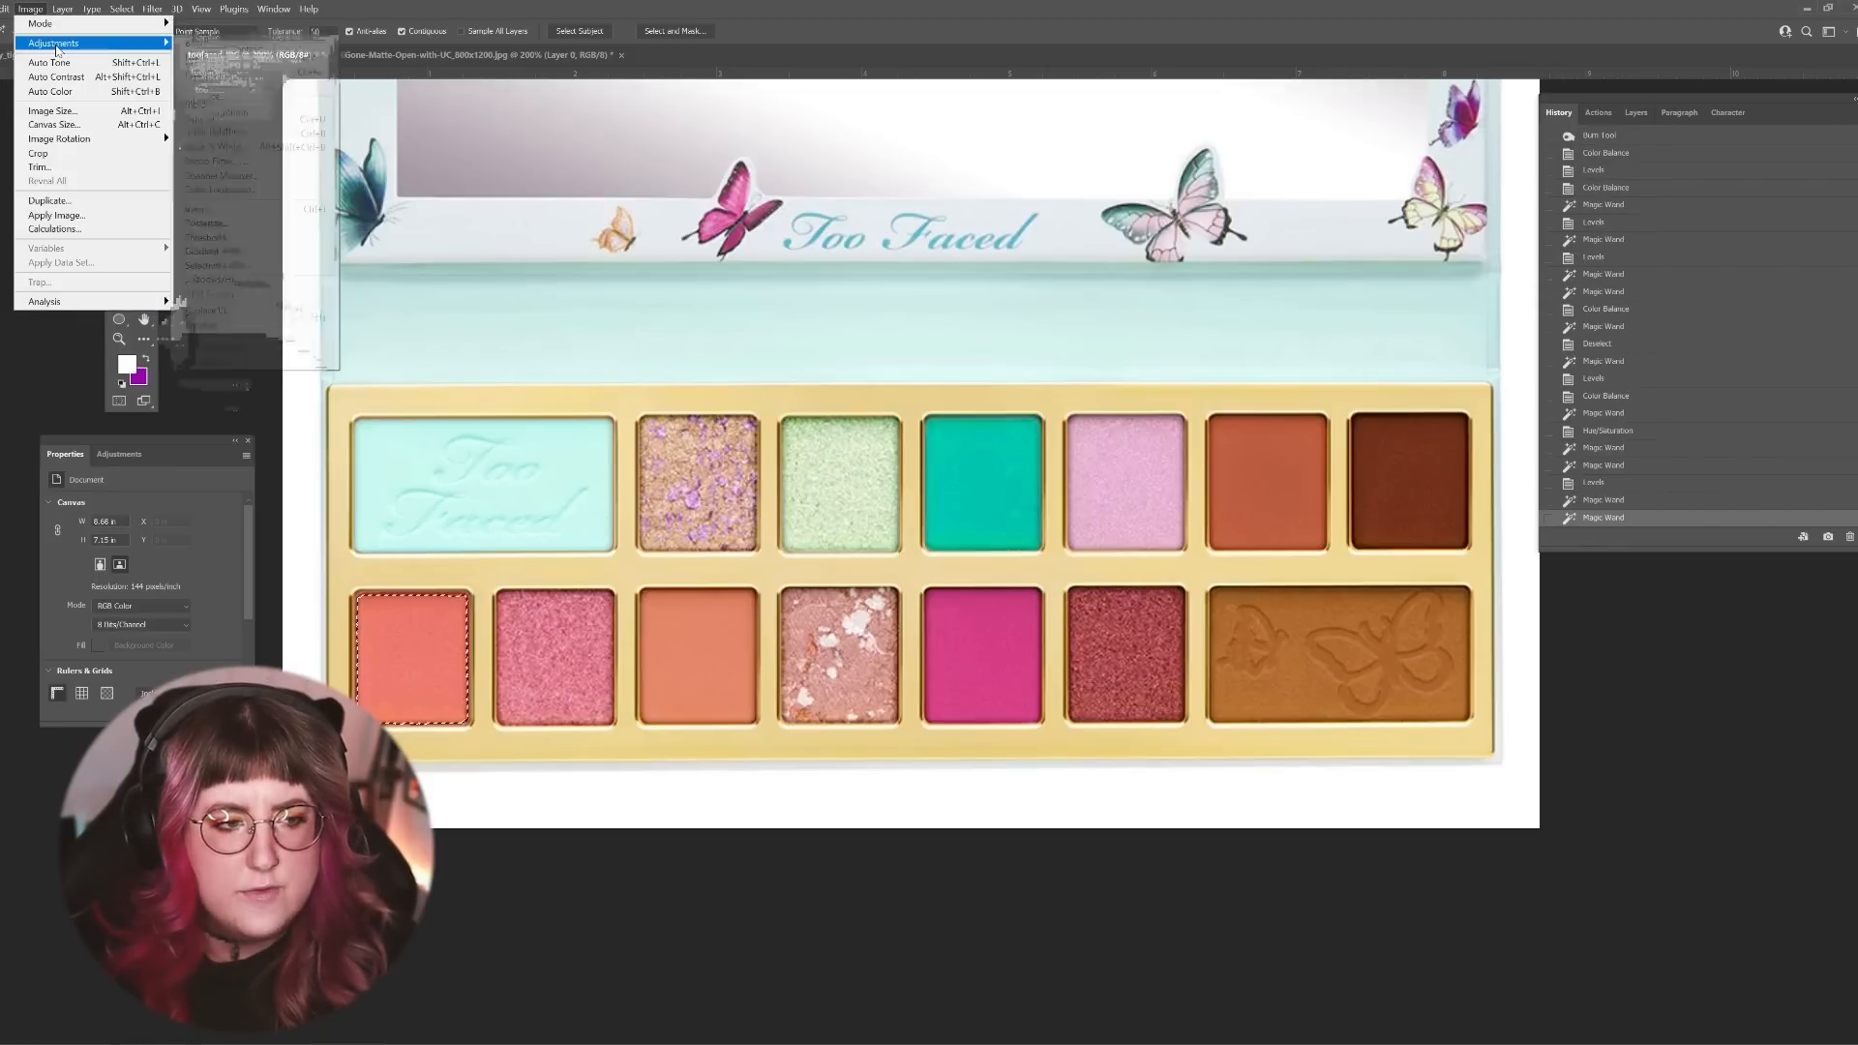
pyautogui.moveTo(53, 42)
pyautogui.click(232, 122)
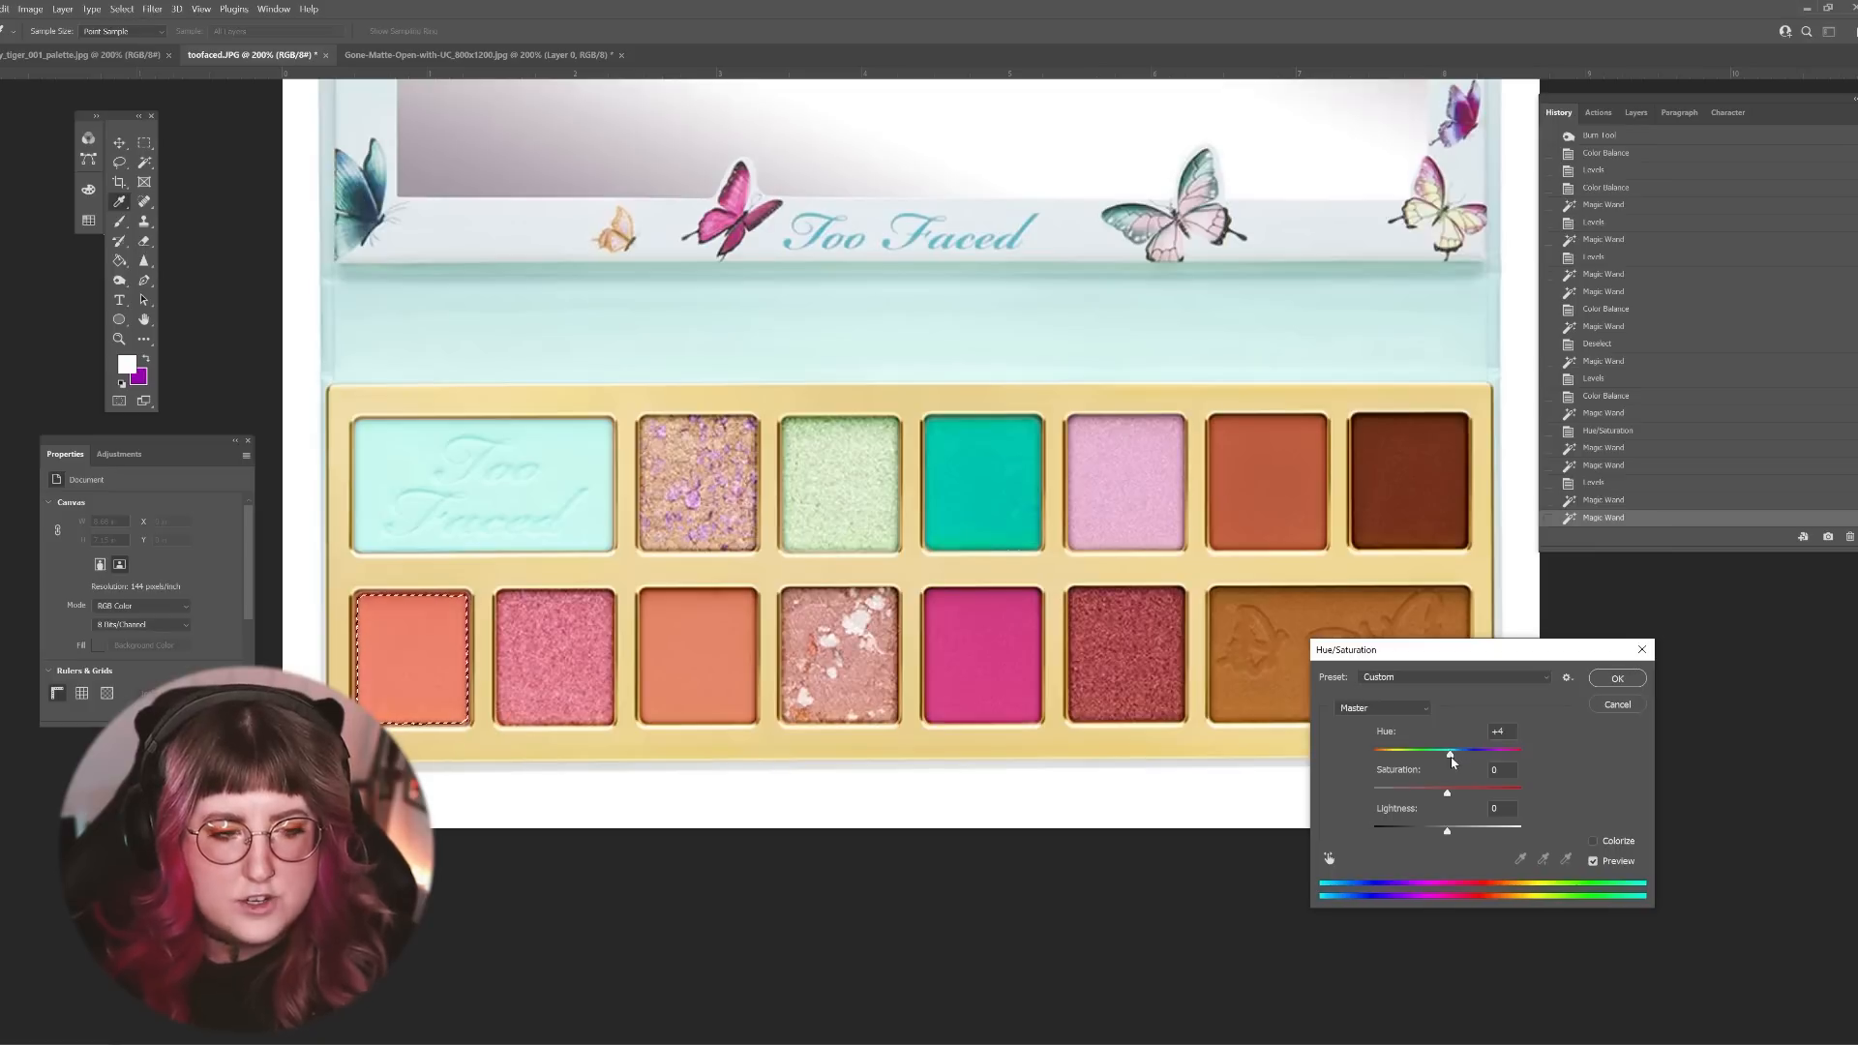
pyautogui.moveTo(1452, 762); pyautogui.dragTo(1446, 759)
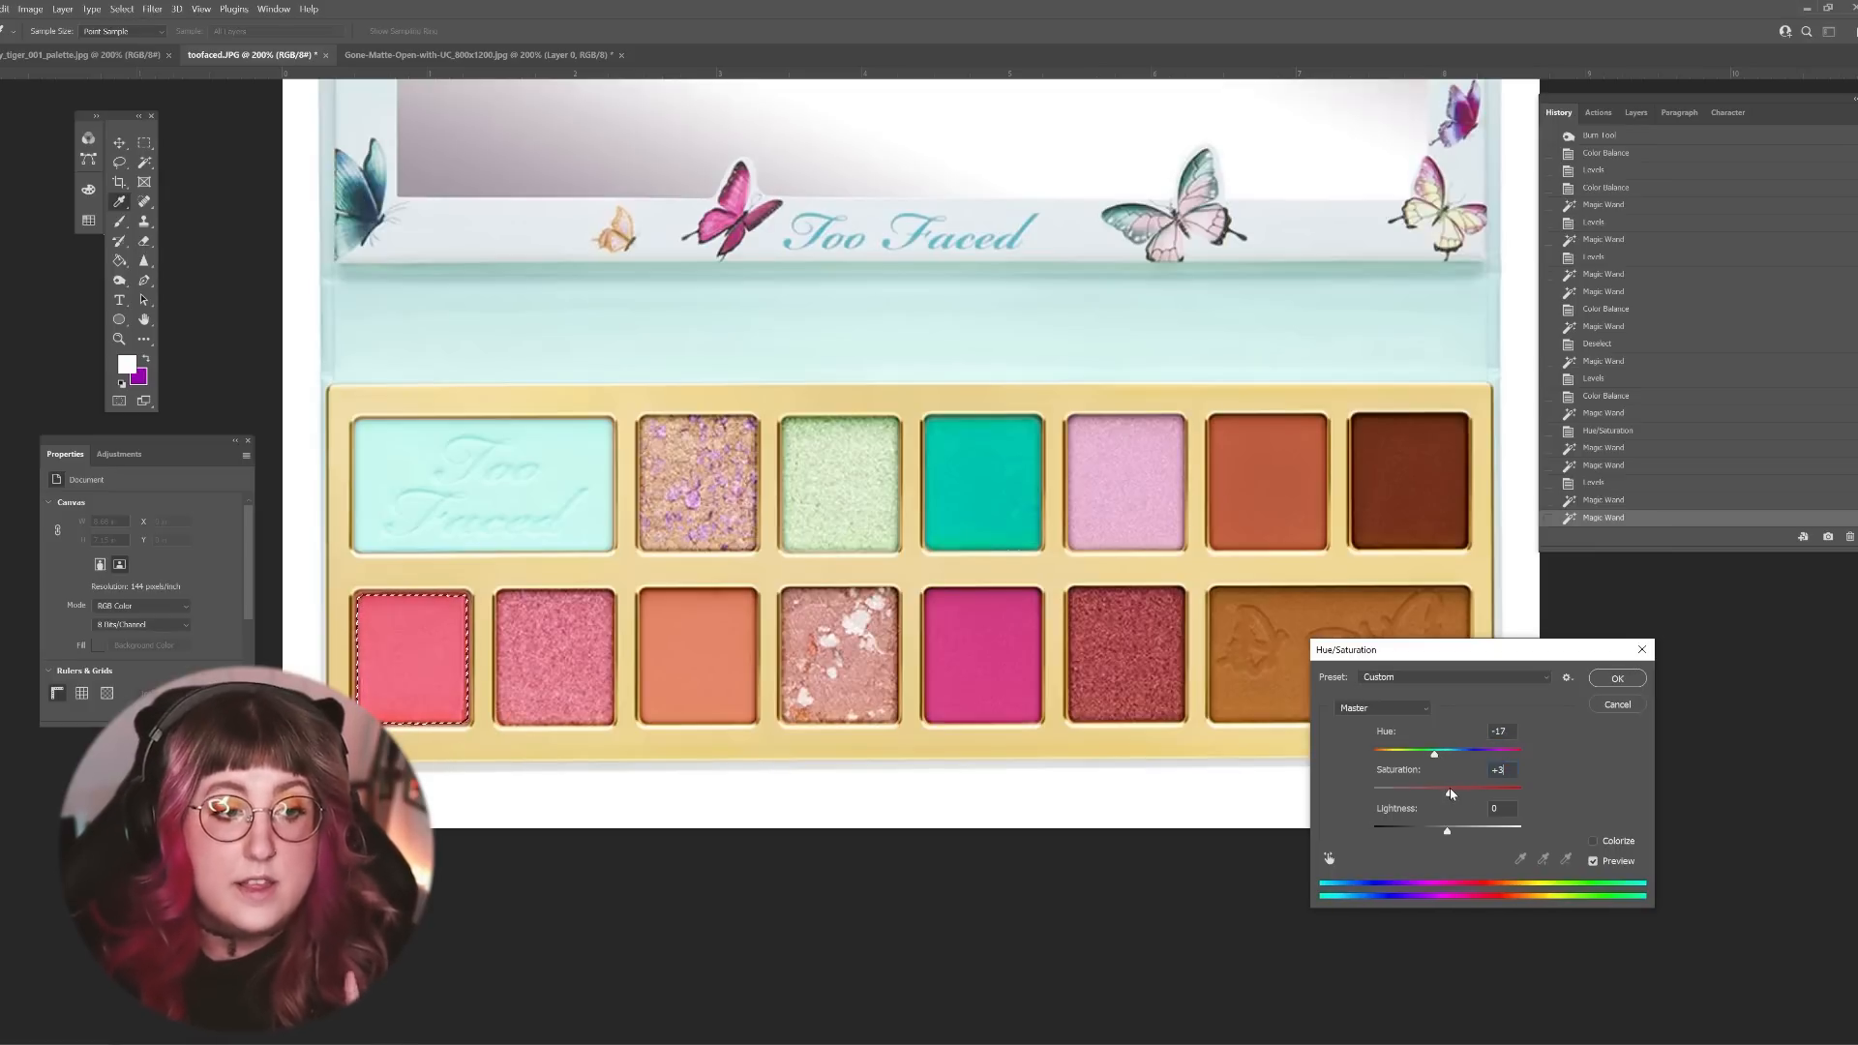
pyautogui.moveTo(1449, 836); pyautogui.dragTo(1453, 838)
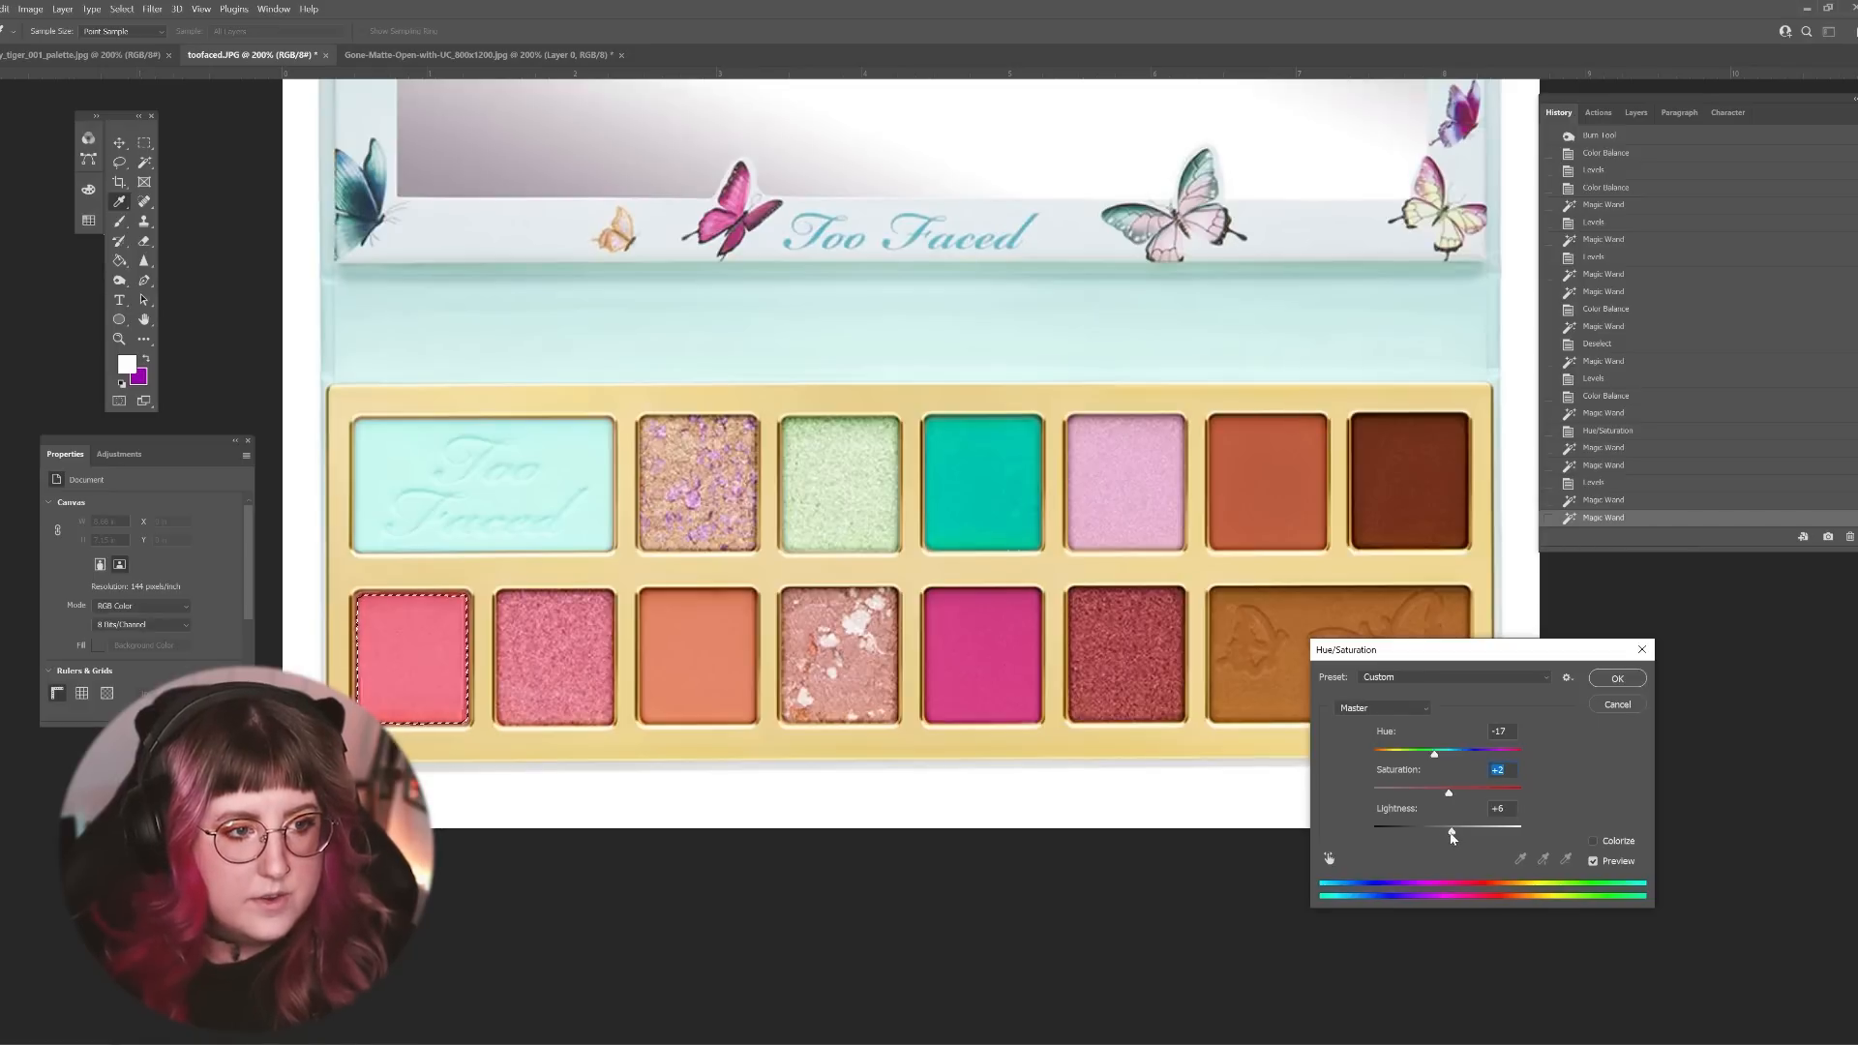
pyautogui.click(1609, 678)
pyautogui.click(664, 639)
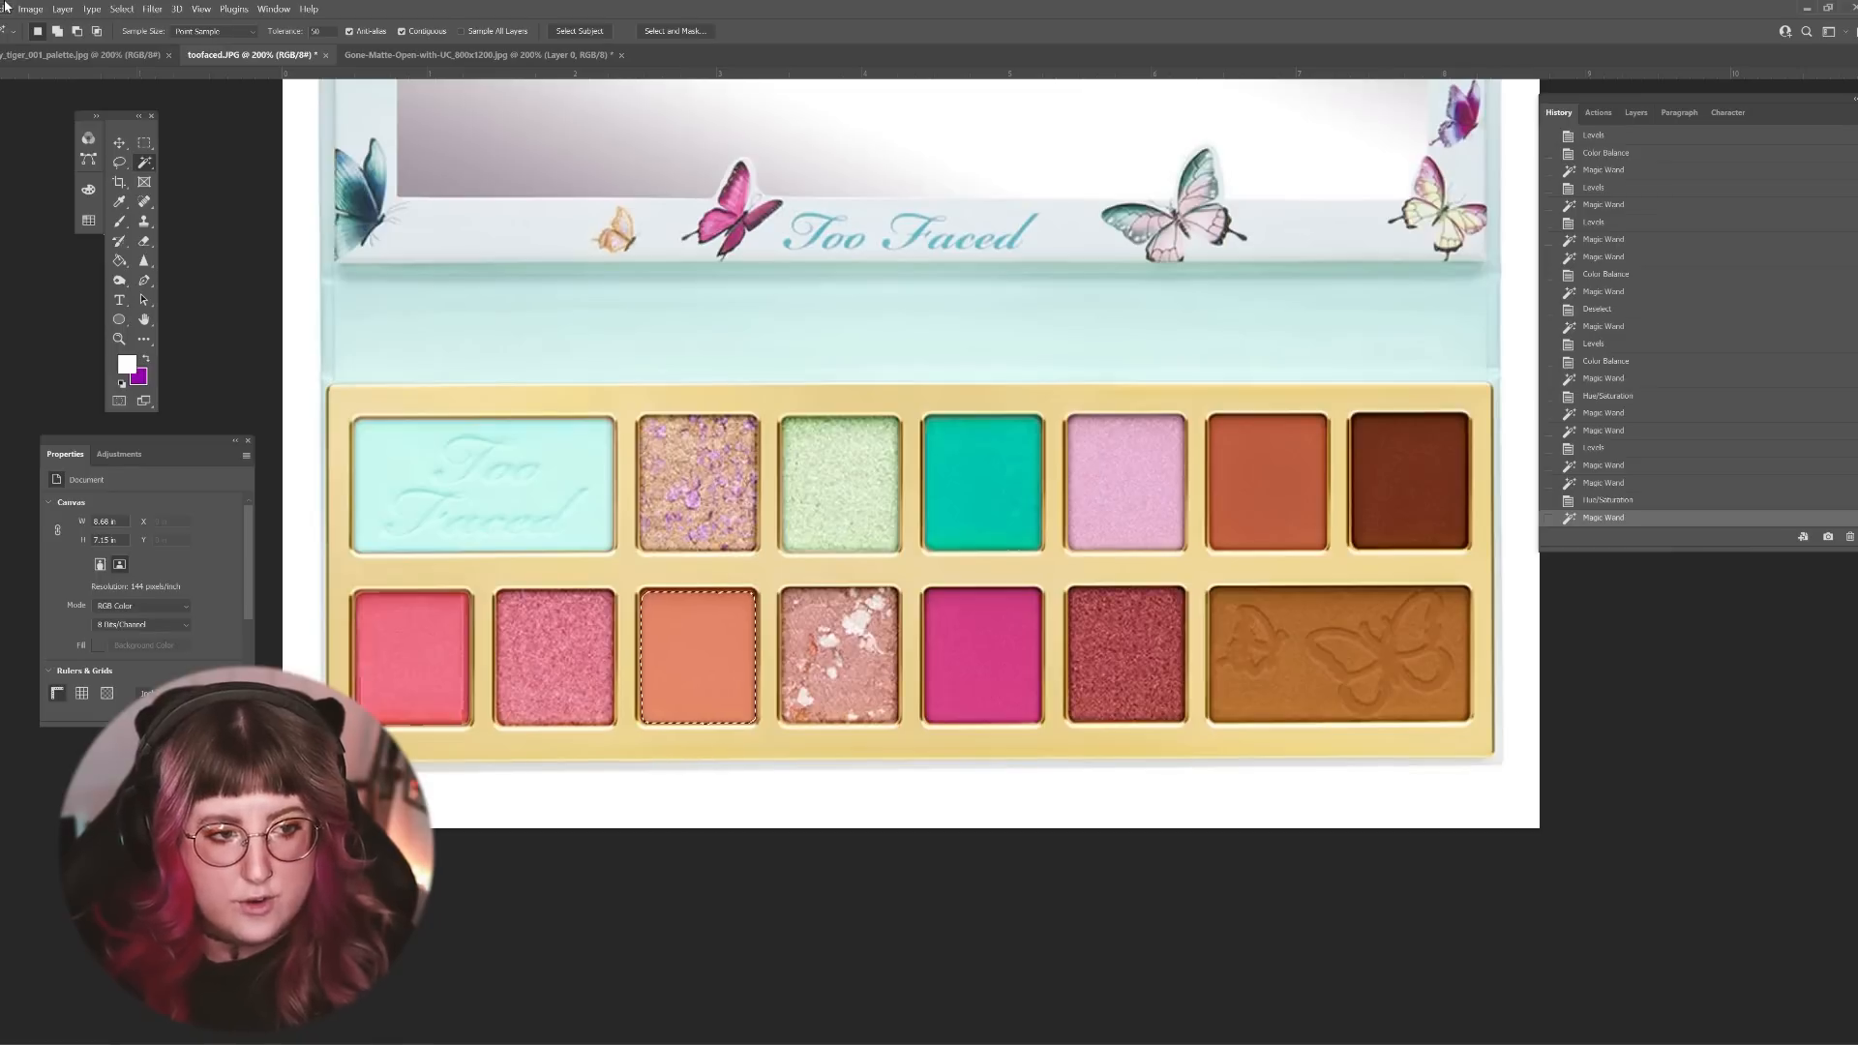
pyautogui.click(689, 647)
pyautogui.hotkey('ctrl', 'd')
# Step: Select the pale lilac shade in the upper row and apply a Hue/Saturation adjustment to it
pyautogui.click(1099, 462)
pyautogui.click(30, 8)
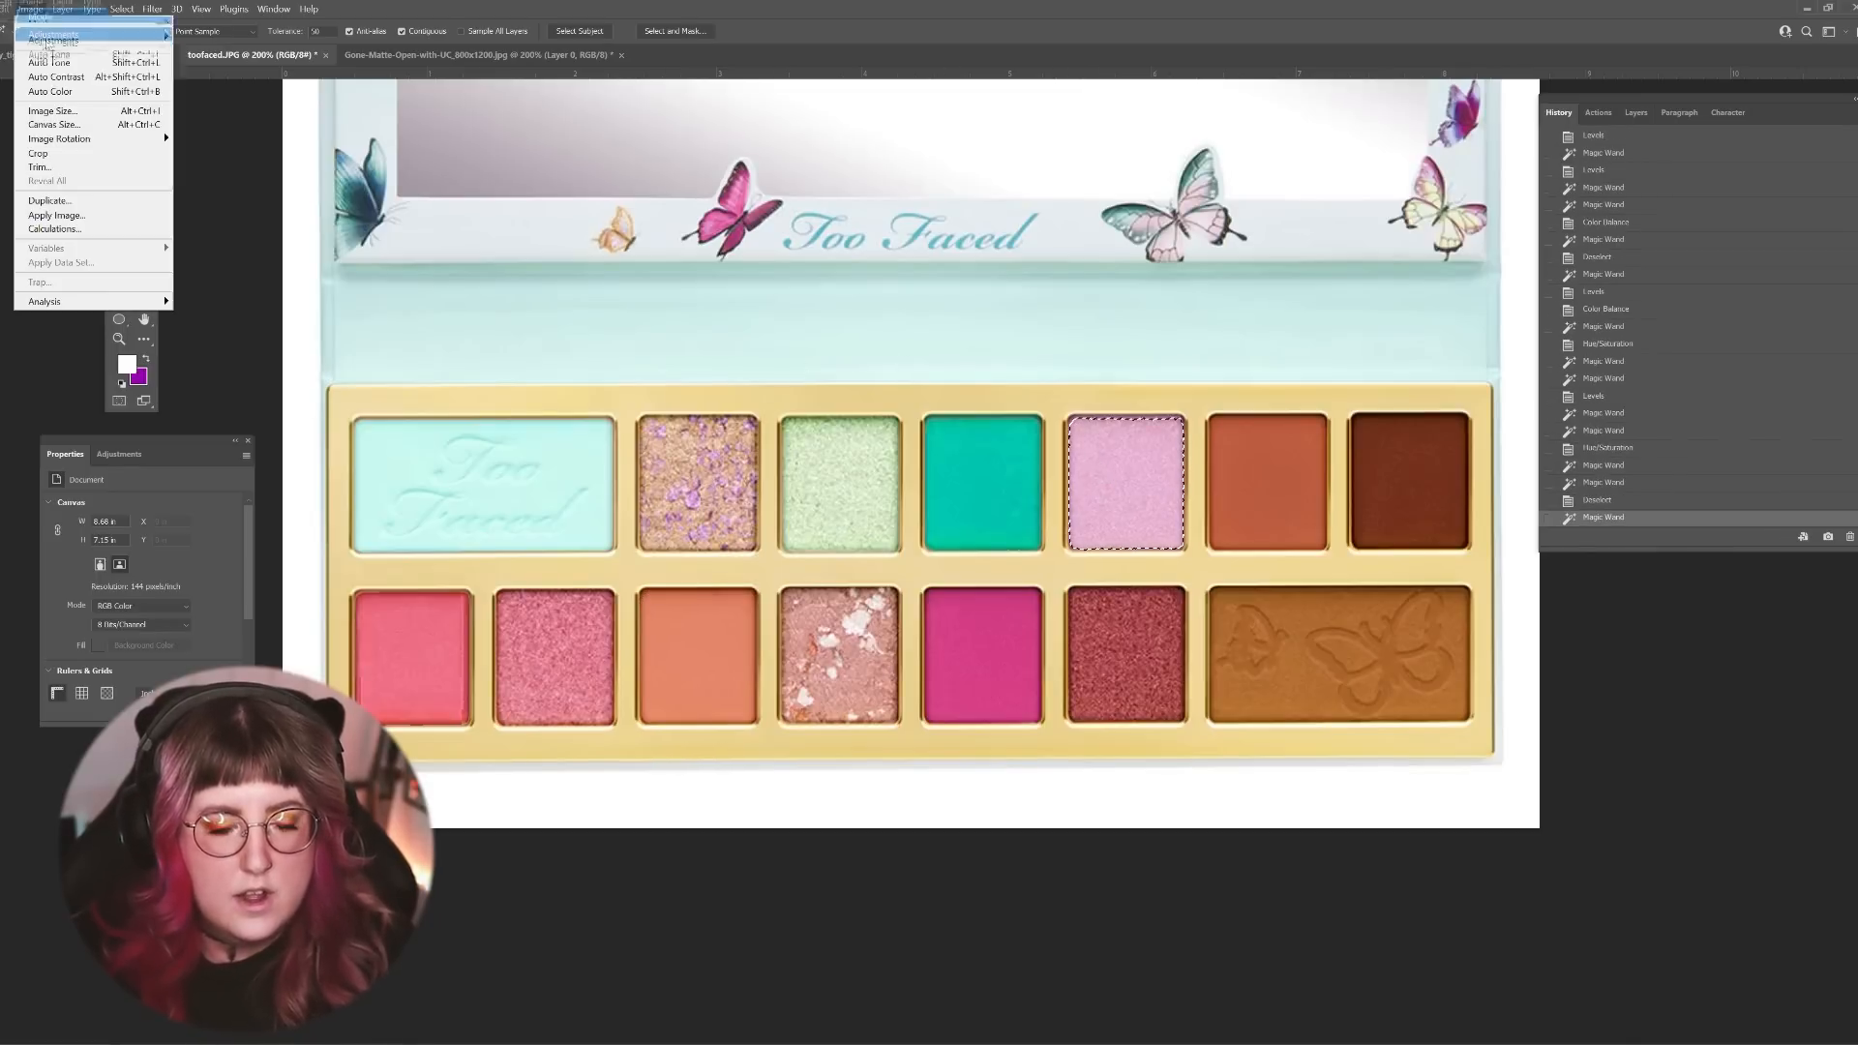
pyautogui.click(227, 118)
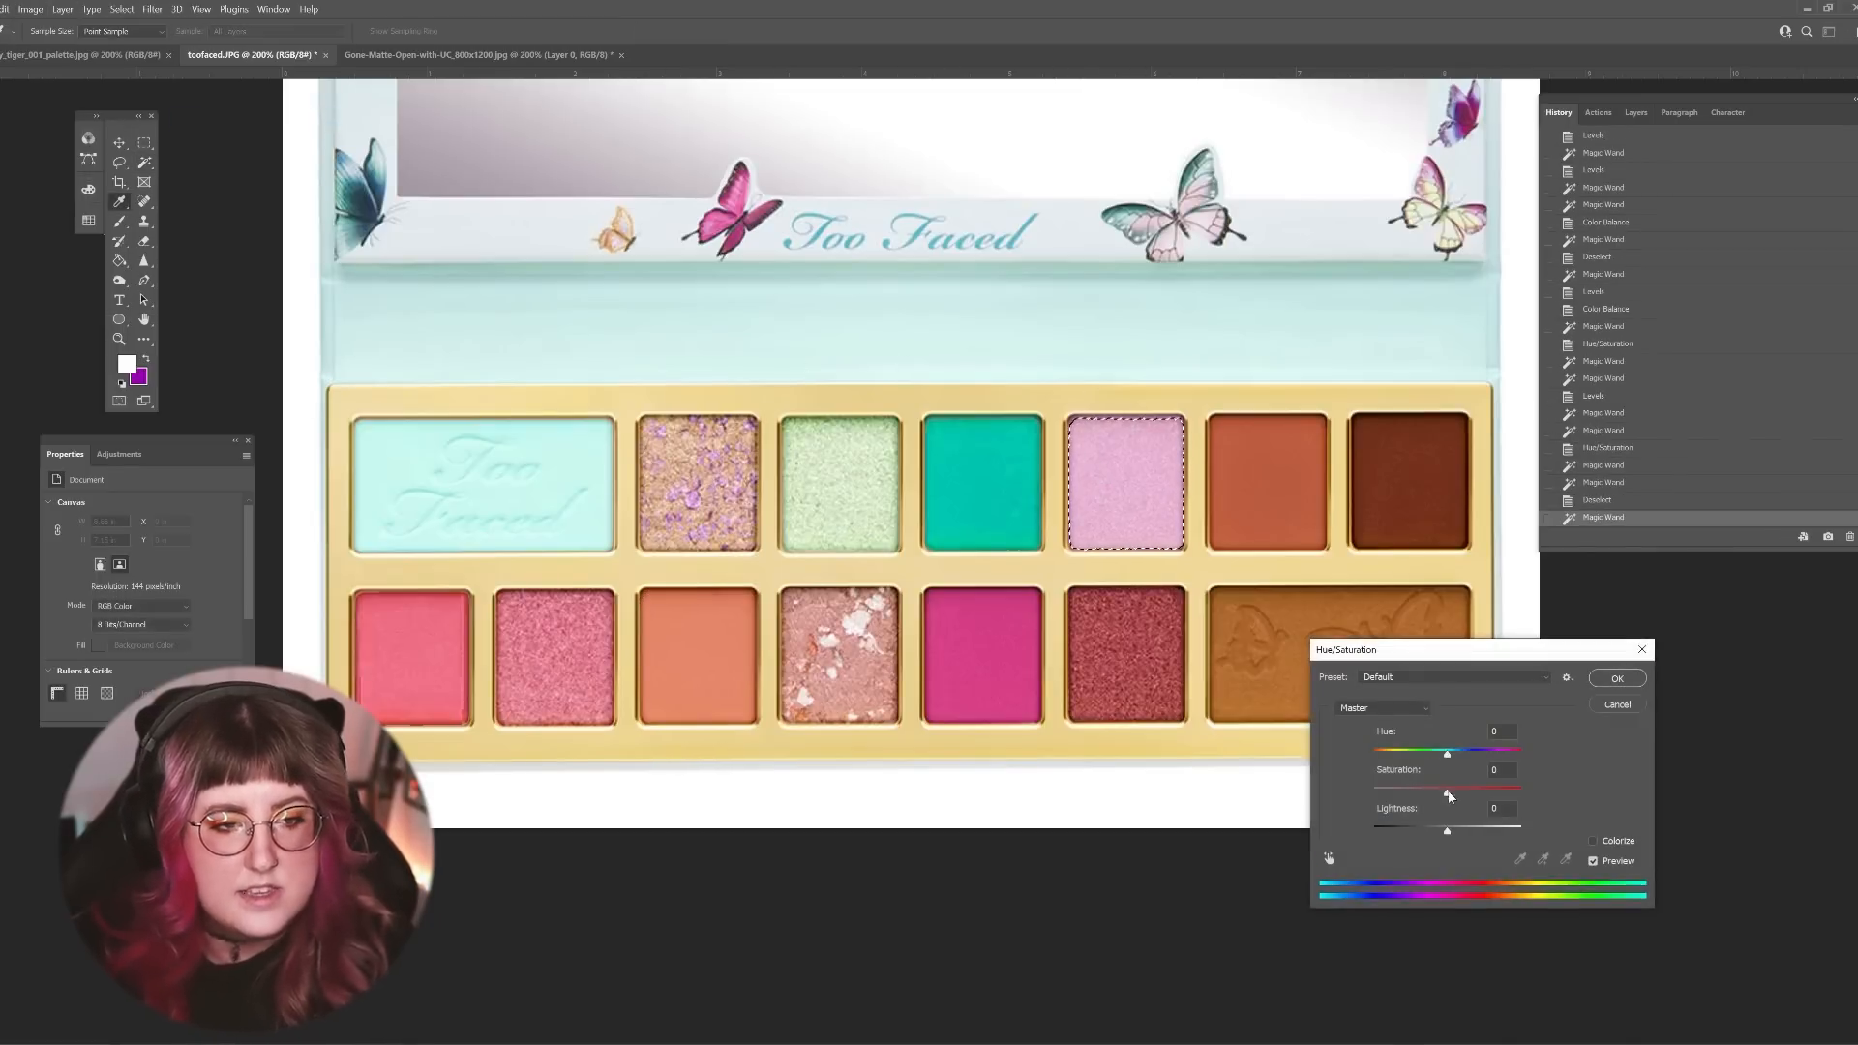
pyautogui.click(1617, 678)
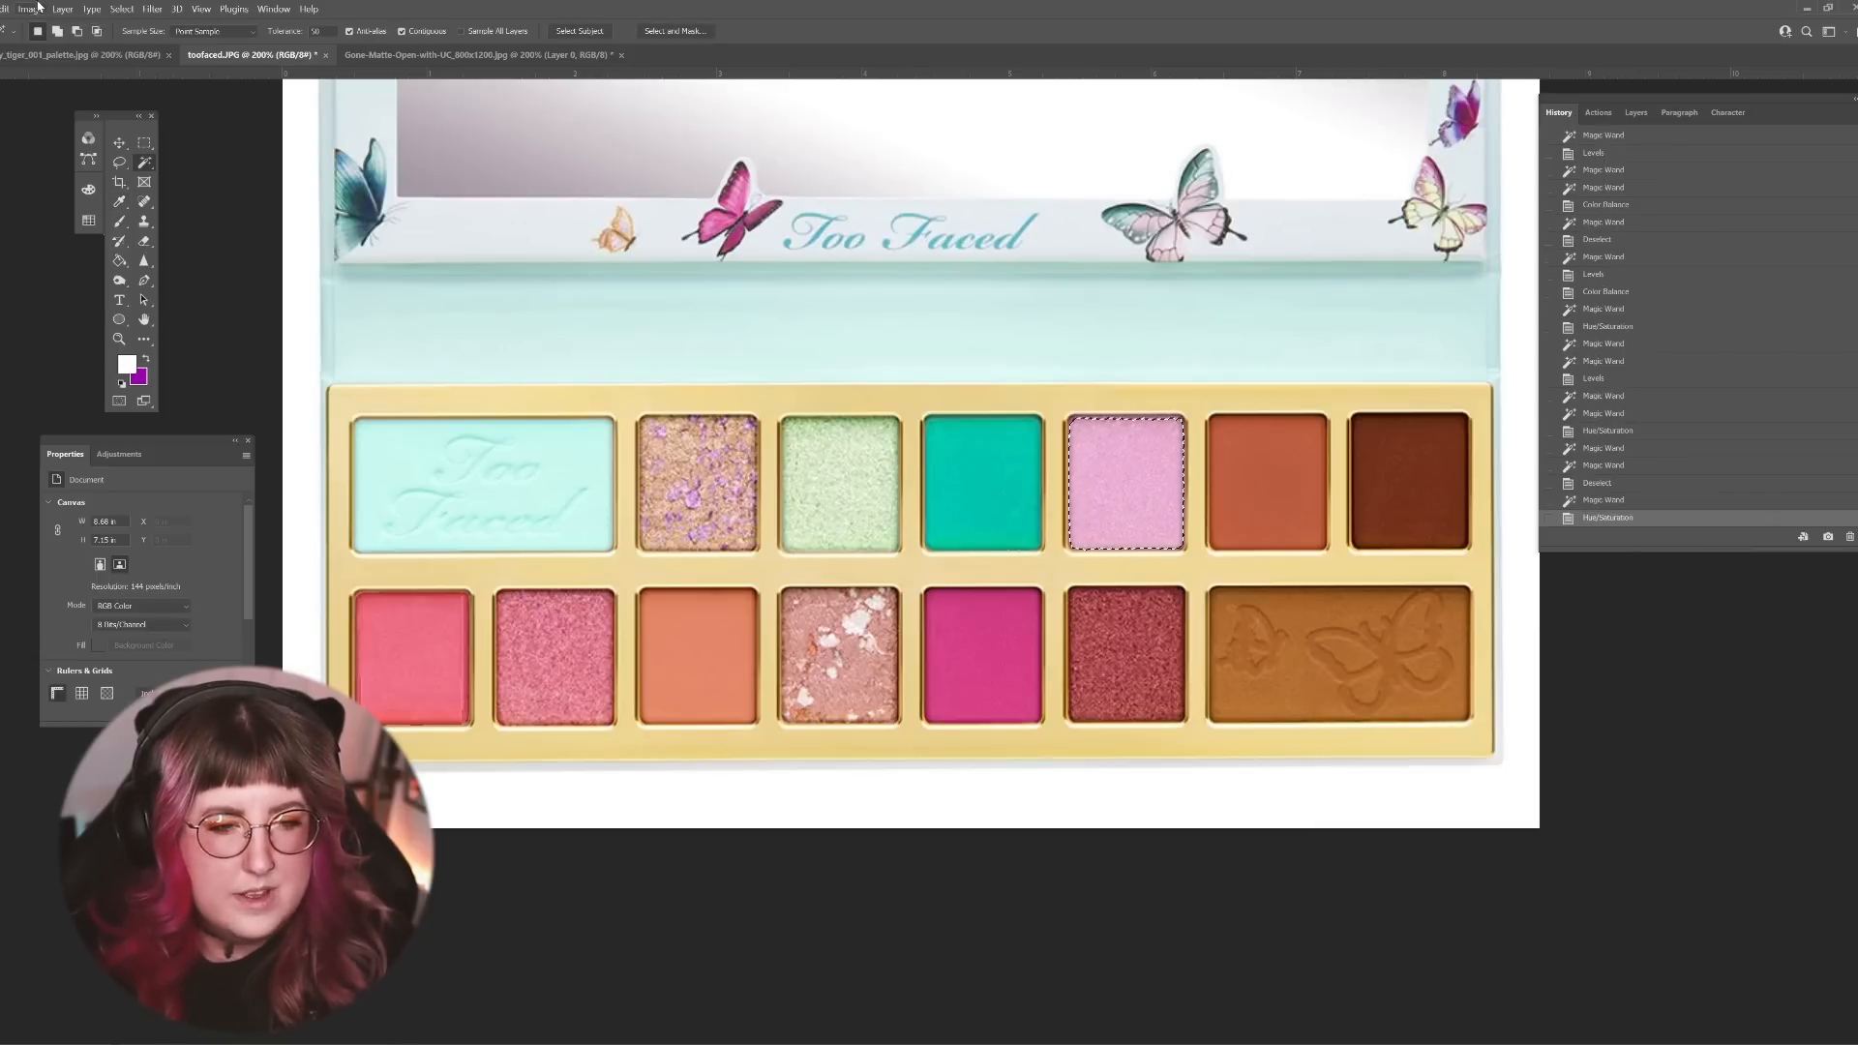
# Step: Shift the lilac shade's Color Balance midtones to +5 toward red, -10 toward magenta and +6 toward blue
pyautogui.click(30, 9)
pyautogui.moveTo(87, 43)
pyautogui.click(215, 132)
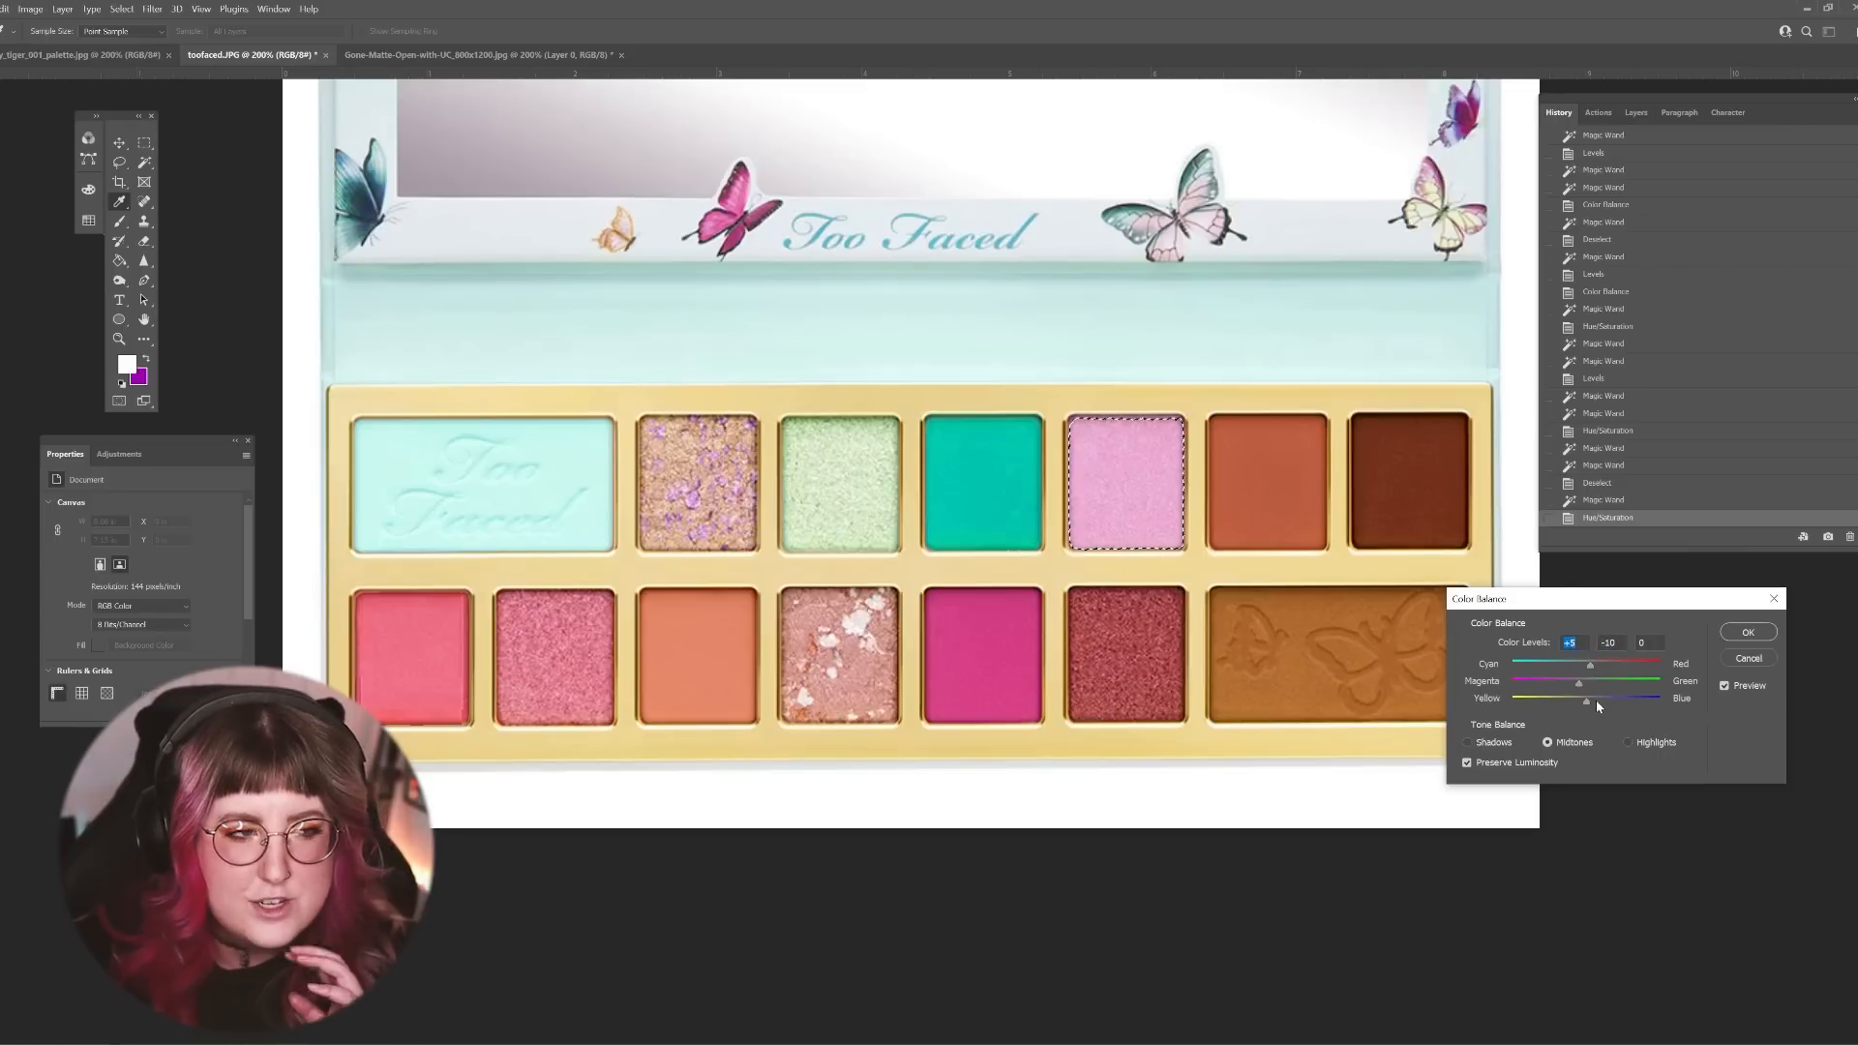
pyautogui.click(1597, 704)
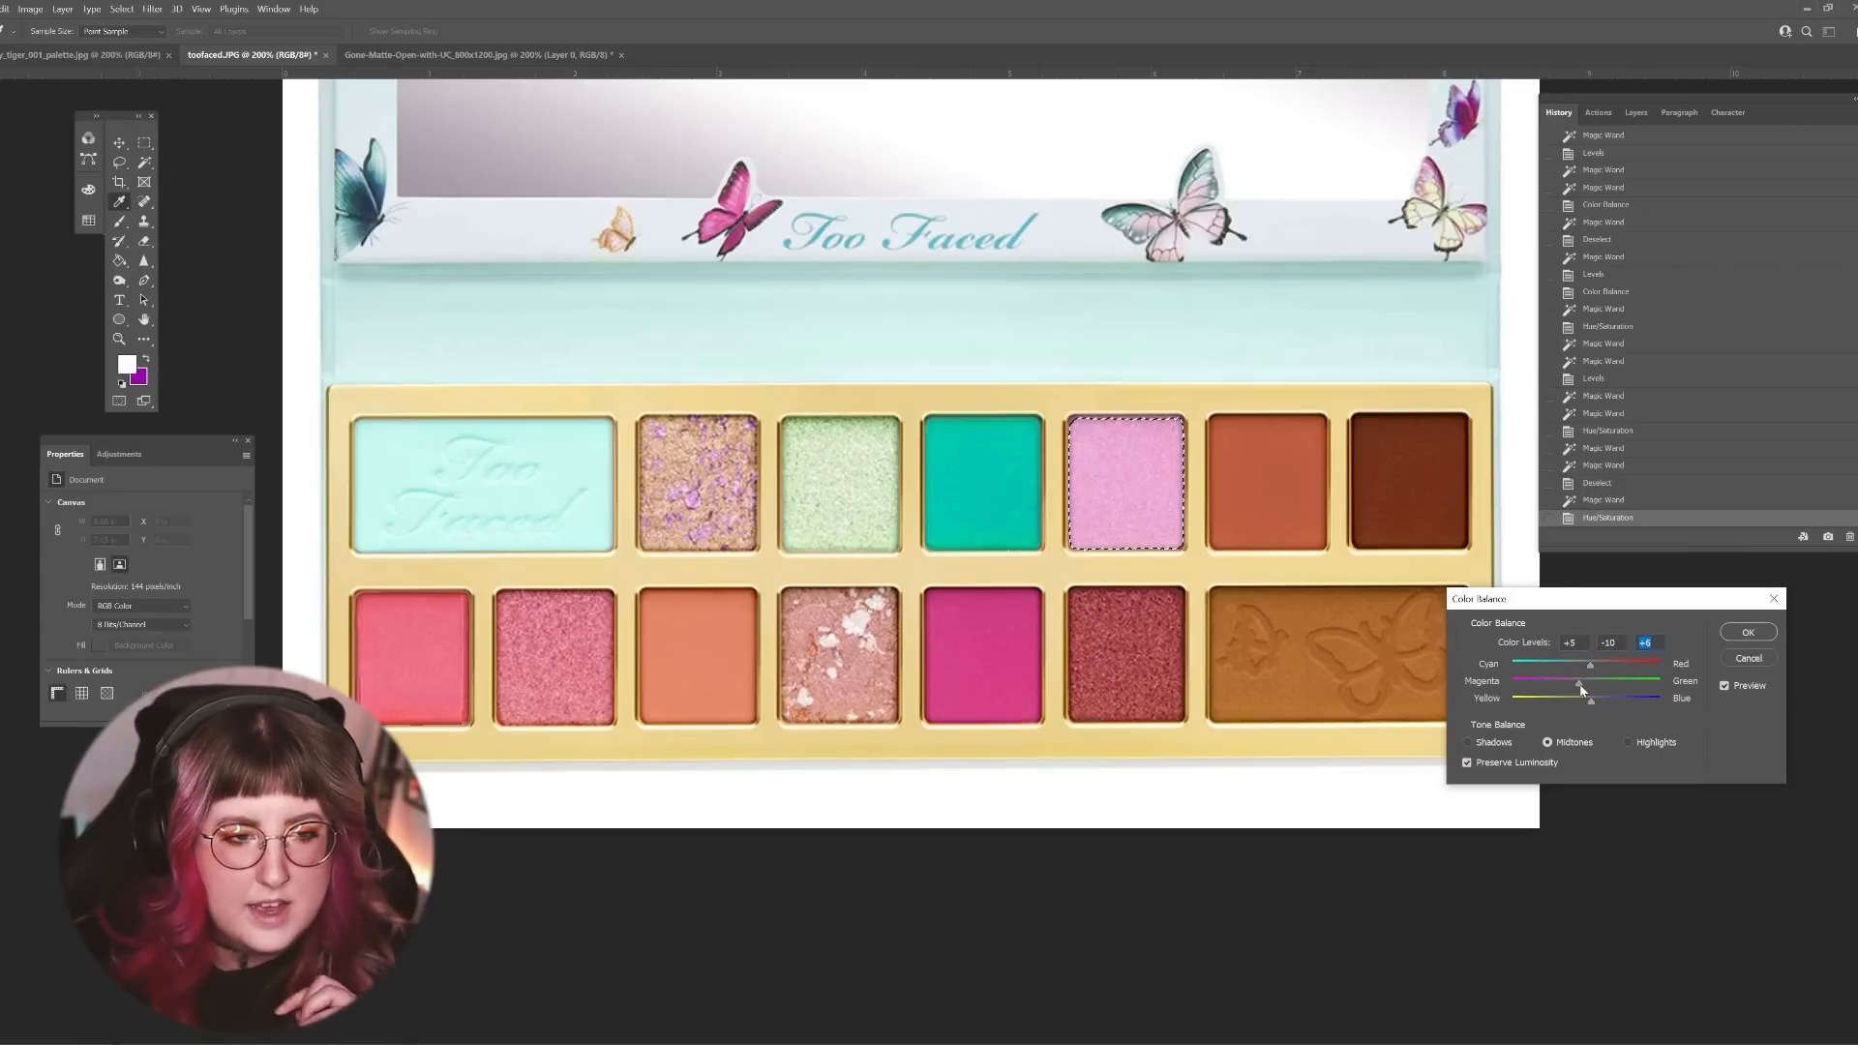
pyautogui.click(1747, 632)
pyautogui.click(30, 9)
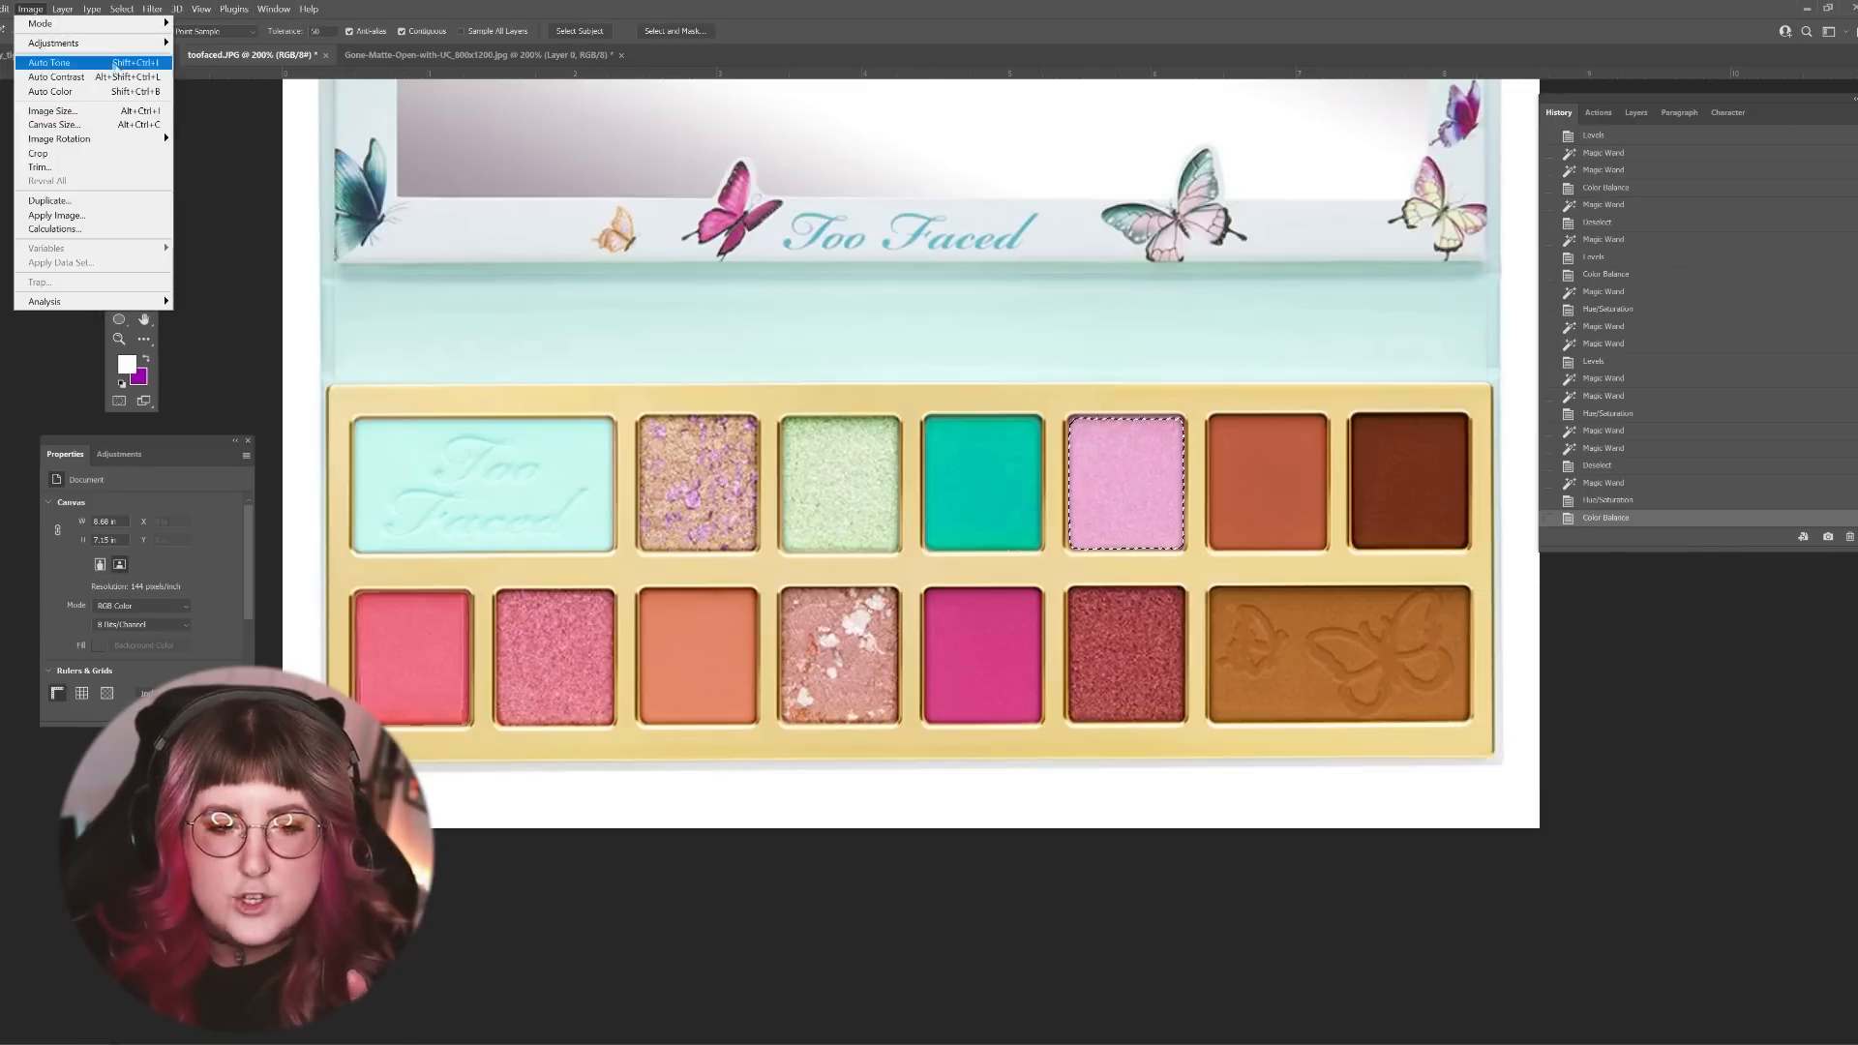
pyautogui.moveTo(69, 49)
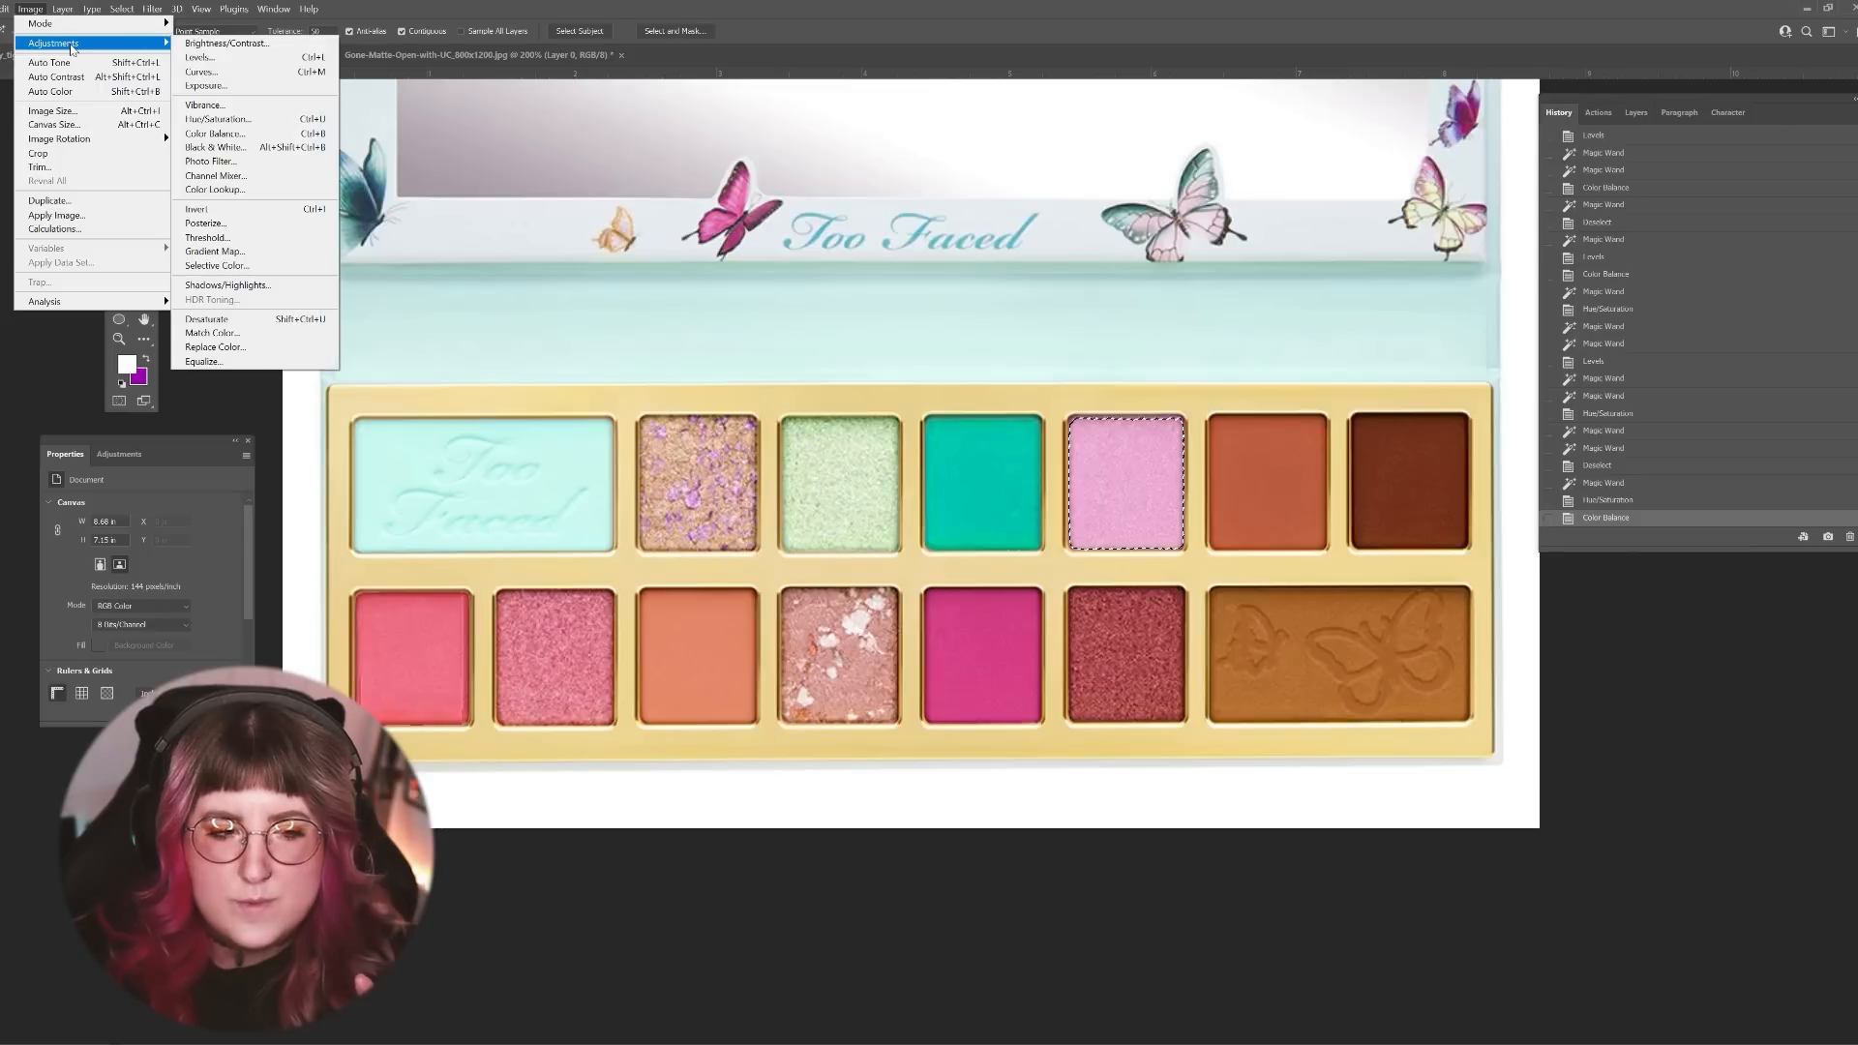
pyautogui.click(229, 132)
pyautogui.click(1748, 660)
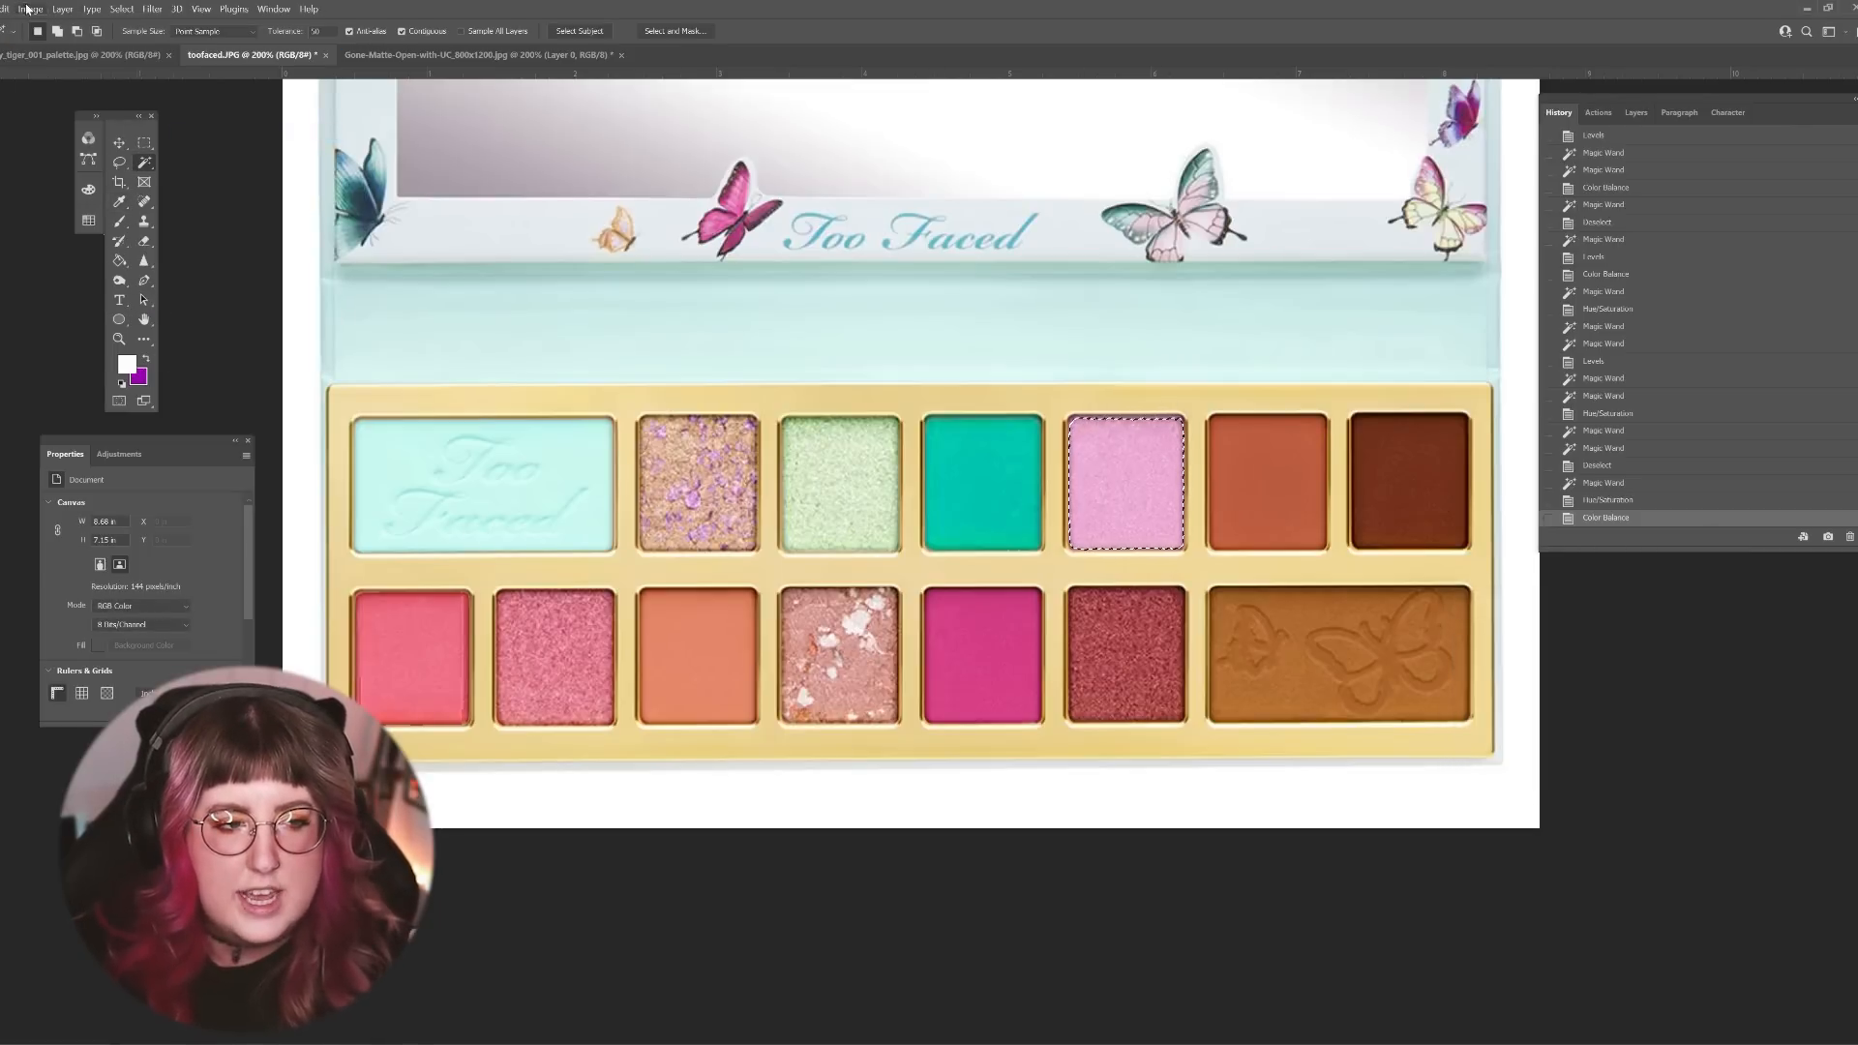
# Step: Intensify the selected lilac shade using Hue/Saturation with a saturation of +14
pyautogui.click(29, 9)
pyautogui.moveTo(70, 49)
pyautogui.click(225, 117)
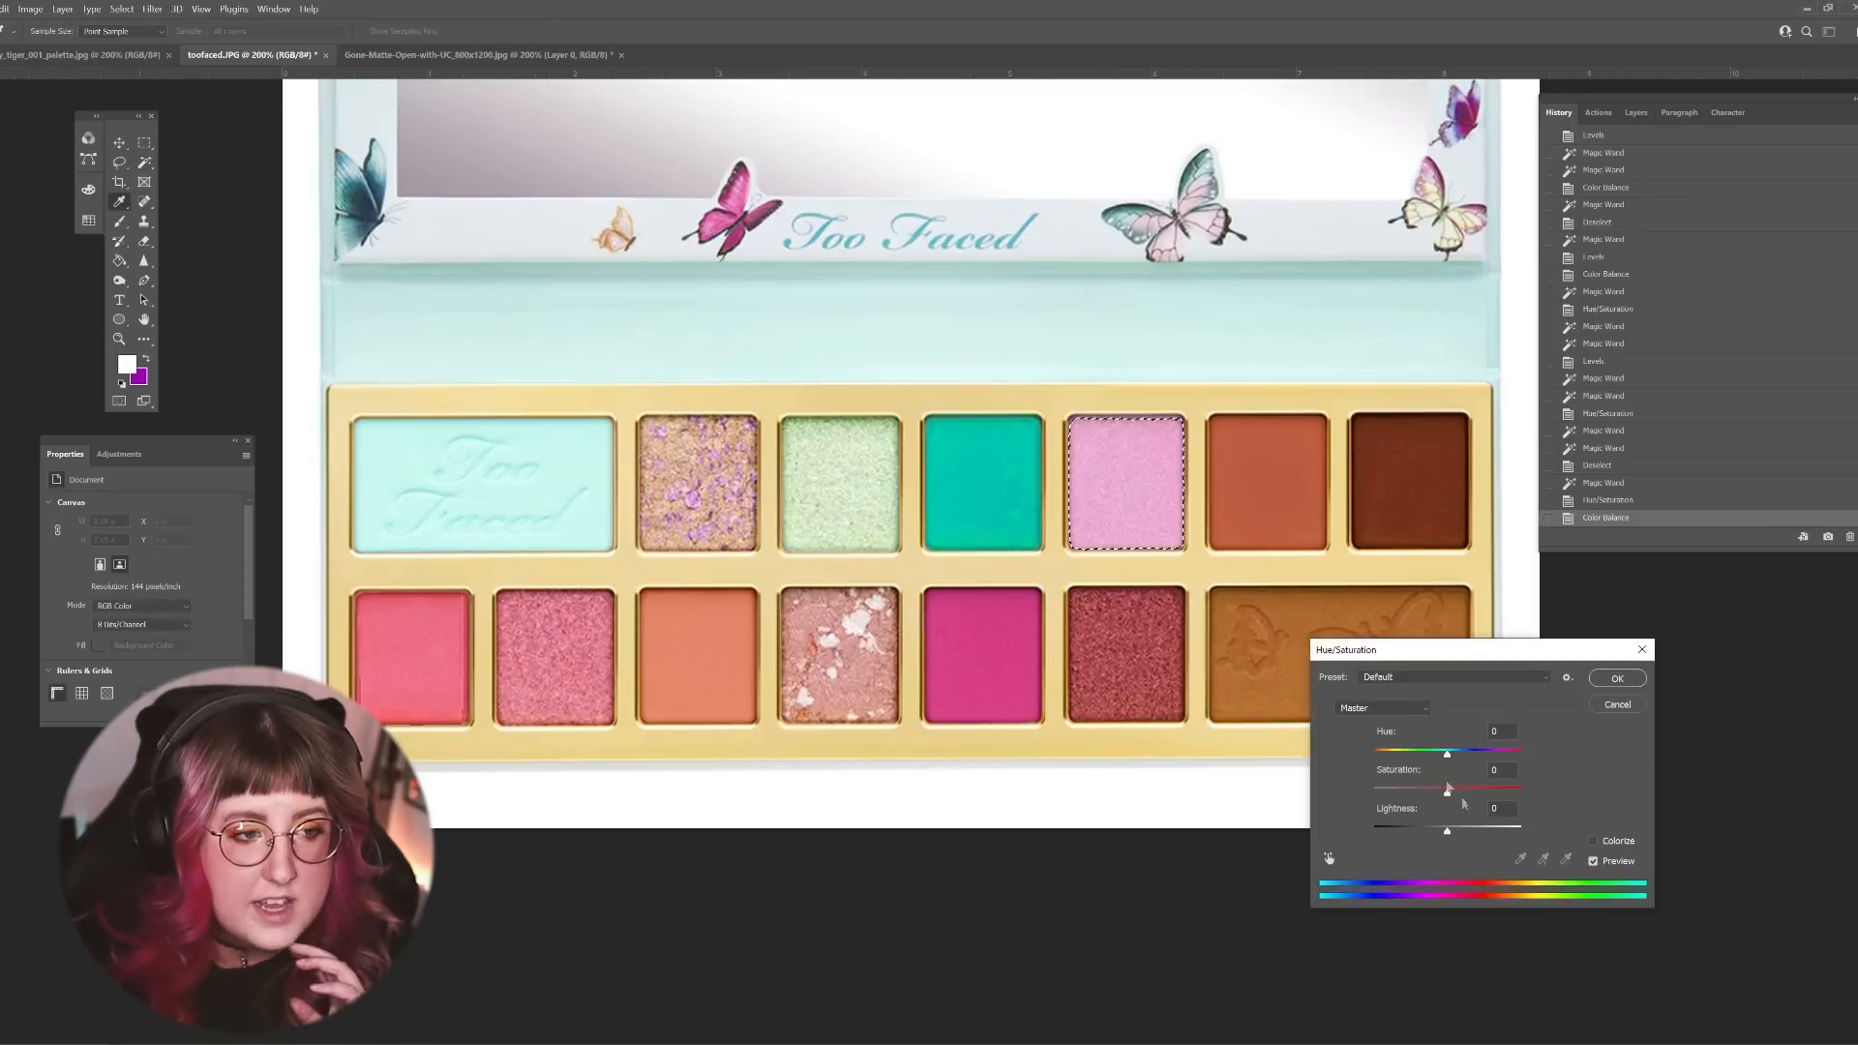
pyautogui.moveTo(1448, 790)
pyautogui.mouseDown()
pyautogui.moveTo(1493, 792)
pyautogui.moveTo(1461, 798)
pyautogui.mouseUp()
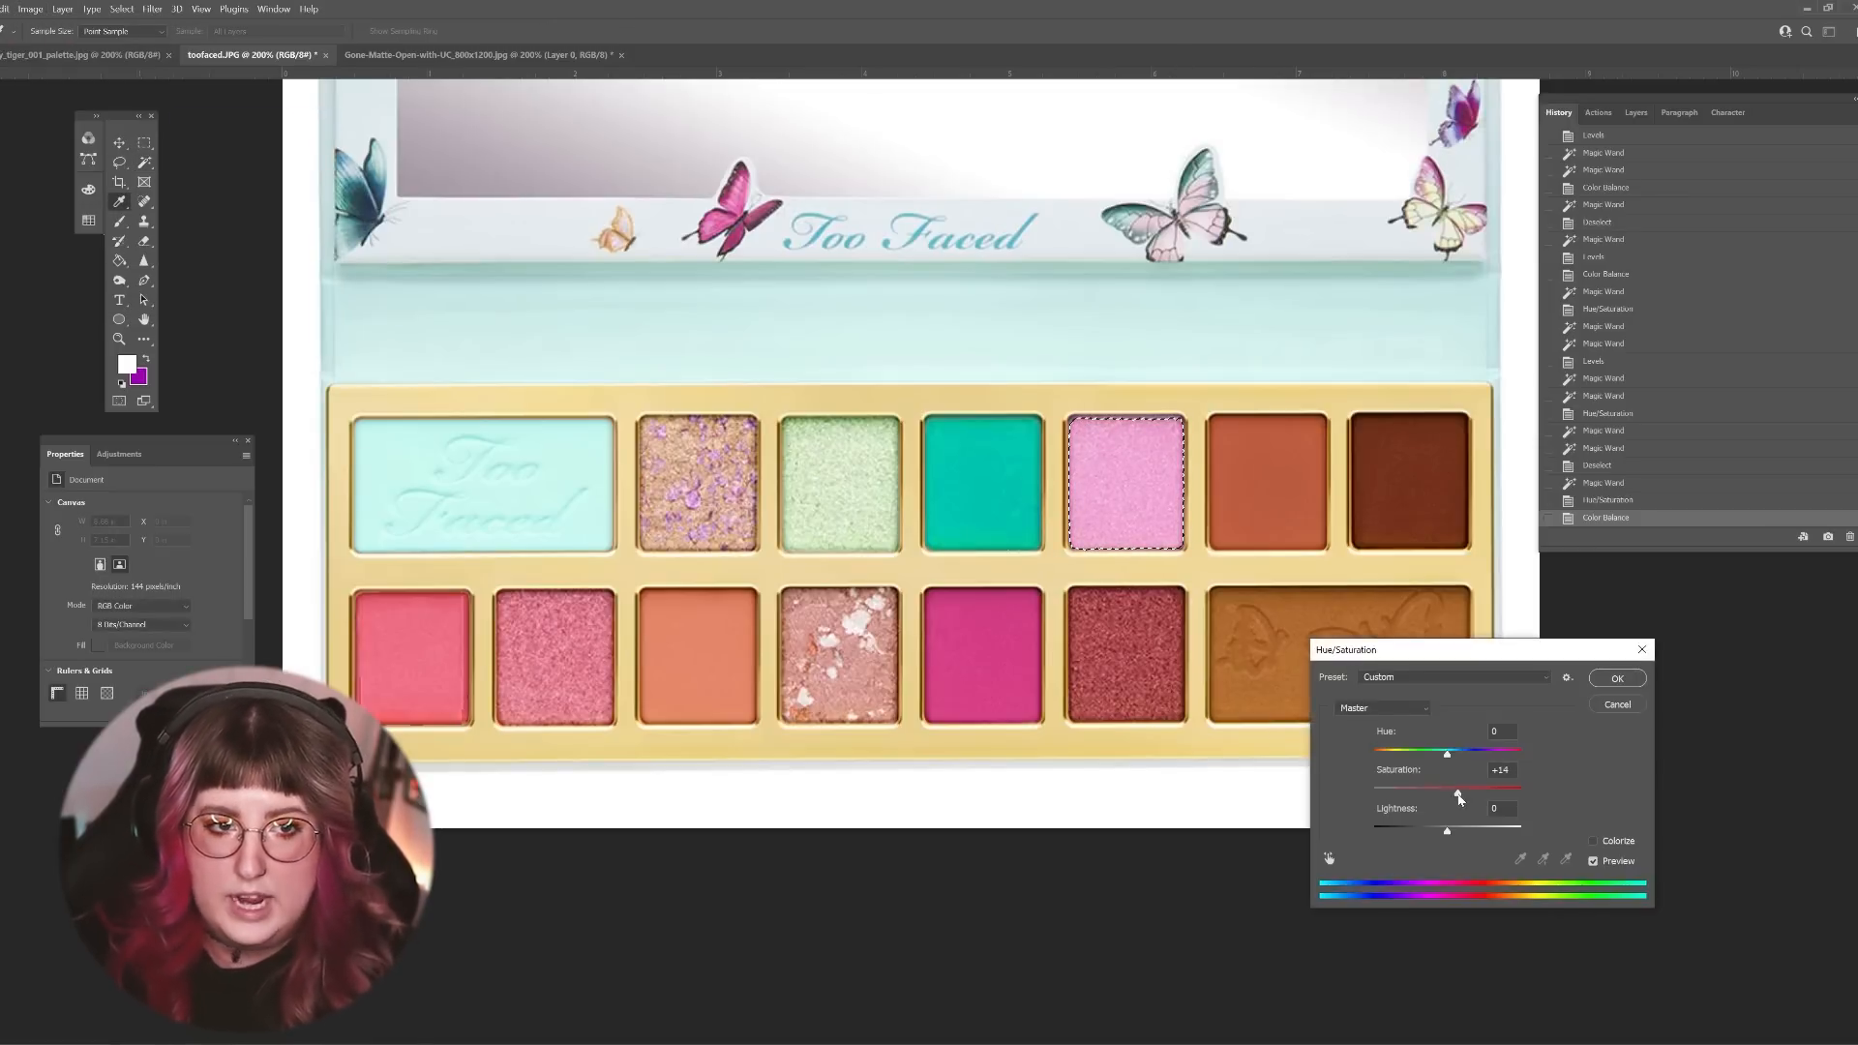
pyautogui.click(1616, 679)
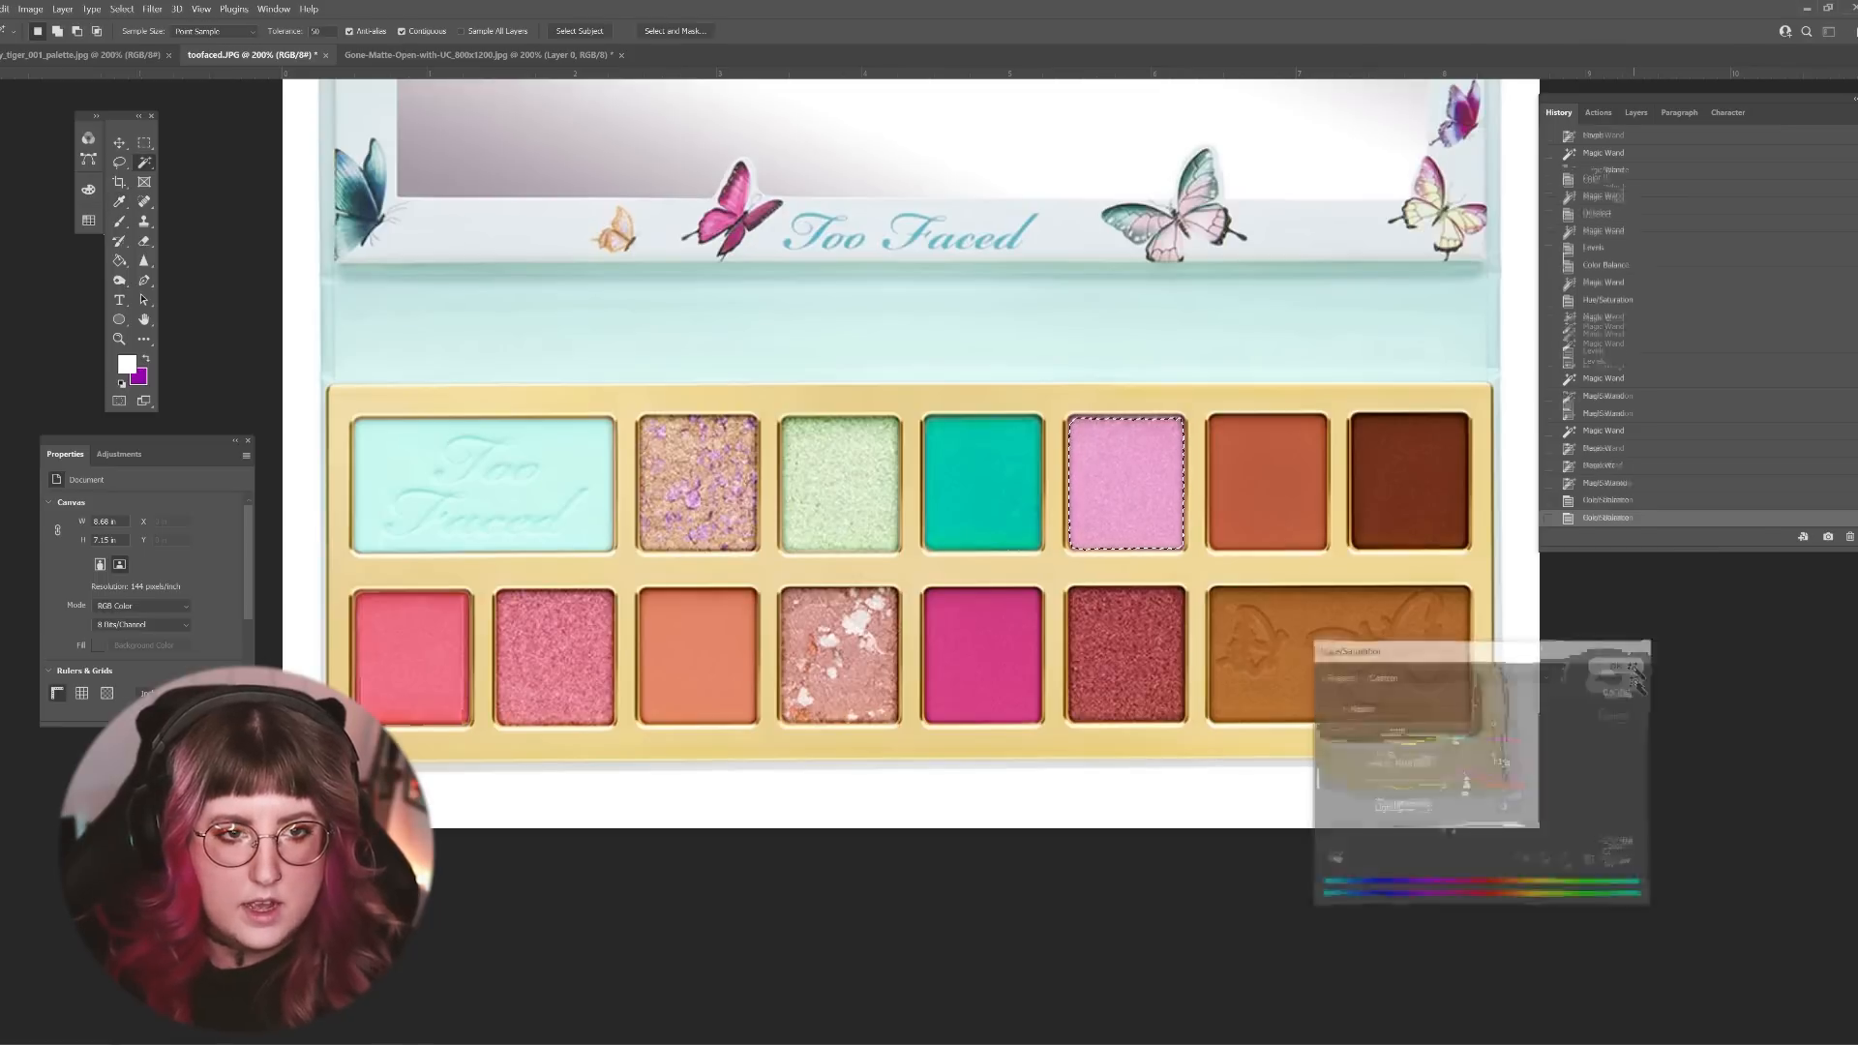